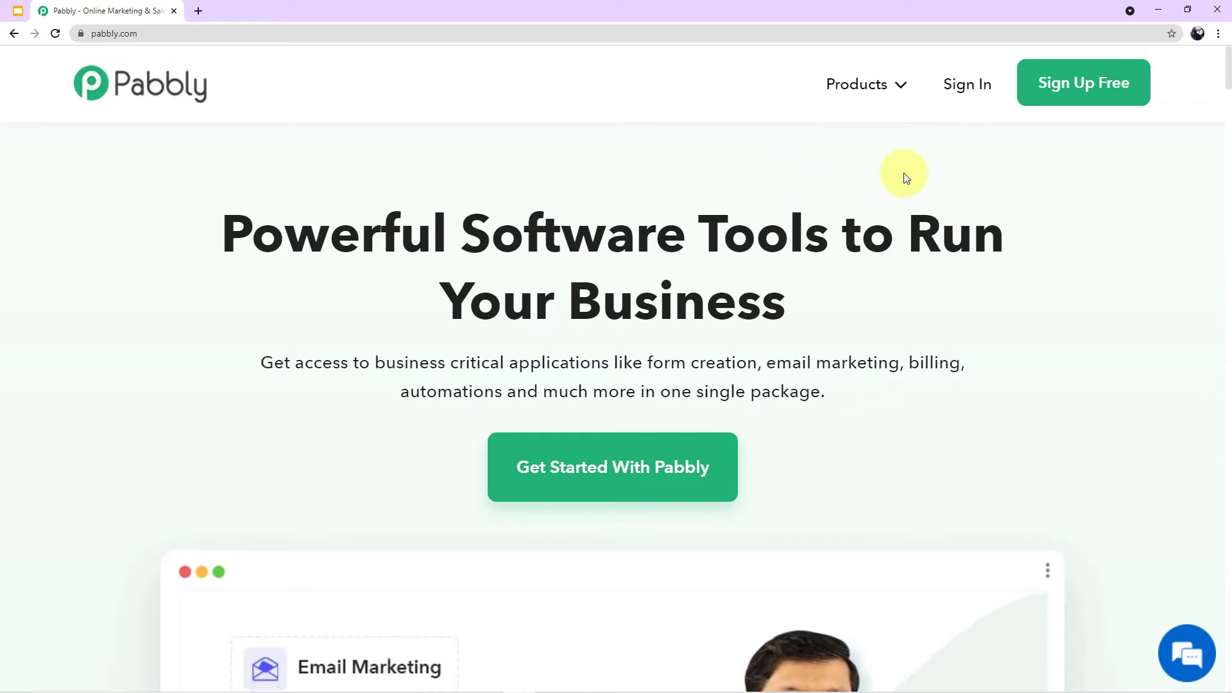
Open the Connect product page on the Pabbly website and sign in to the account.
{"action": "mouse_move", "coordinate": [869, 96]}
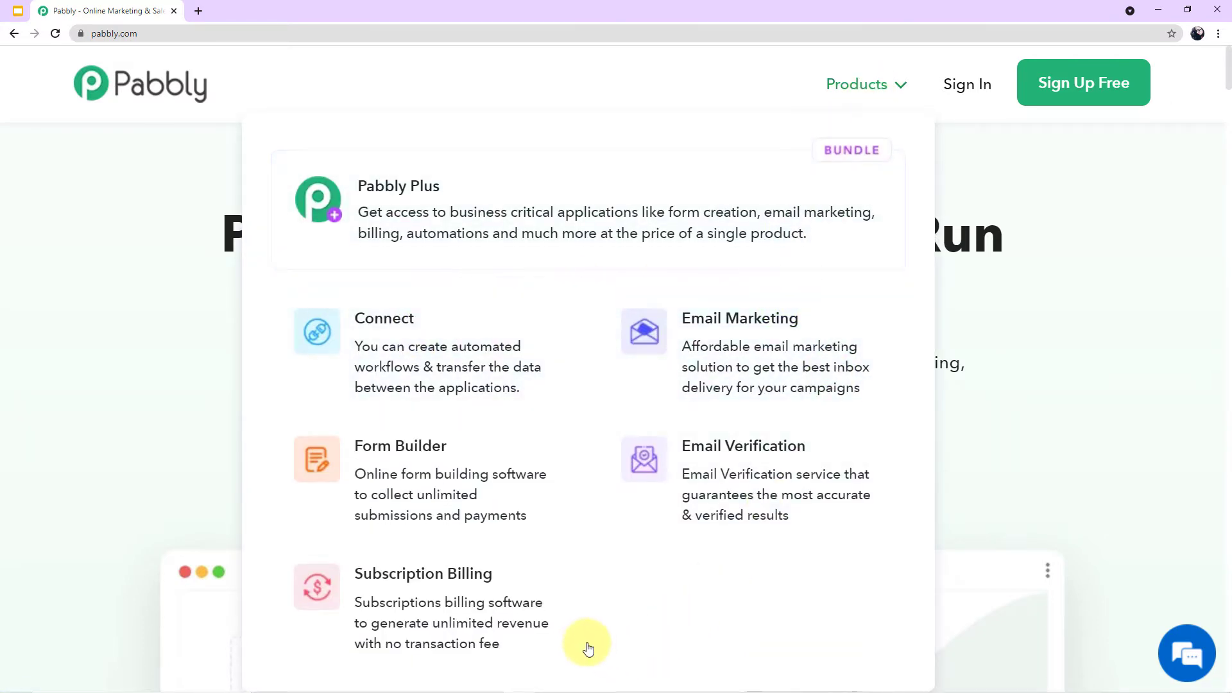
{"action": "left_click", "coordinate": [420, 369]}
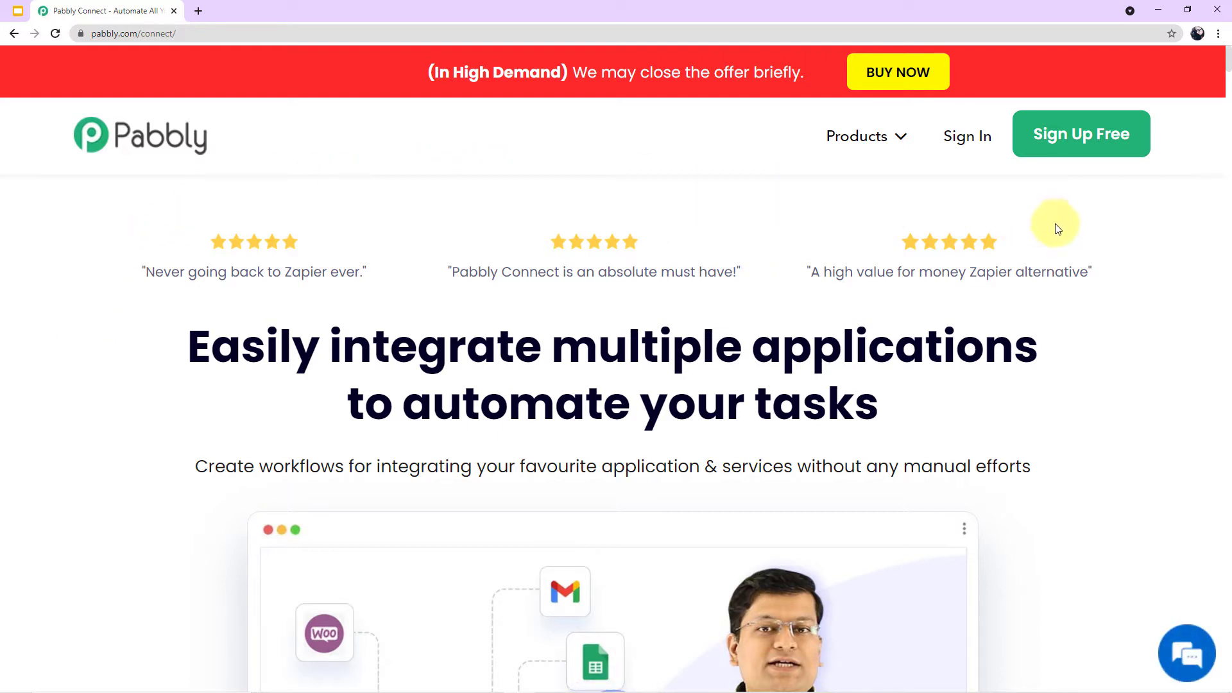
{"action": "scroll", "coordinate": [1059, 230], "scroll_direction": "down", "scroll_amount": 1}
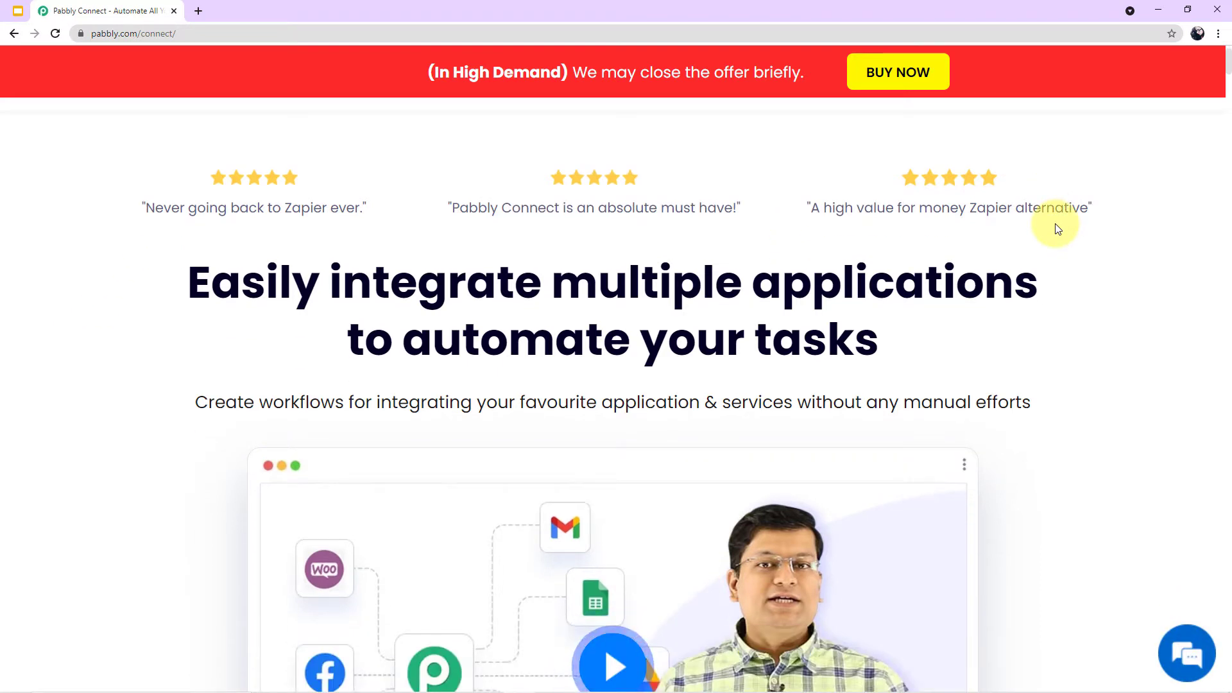
{"action": "scroll", "coordinate": [1059, 230], "scroll_direction": "up", "scroll_amount": 1}
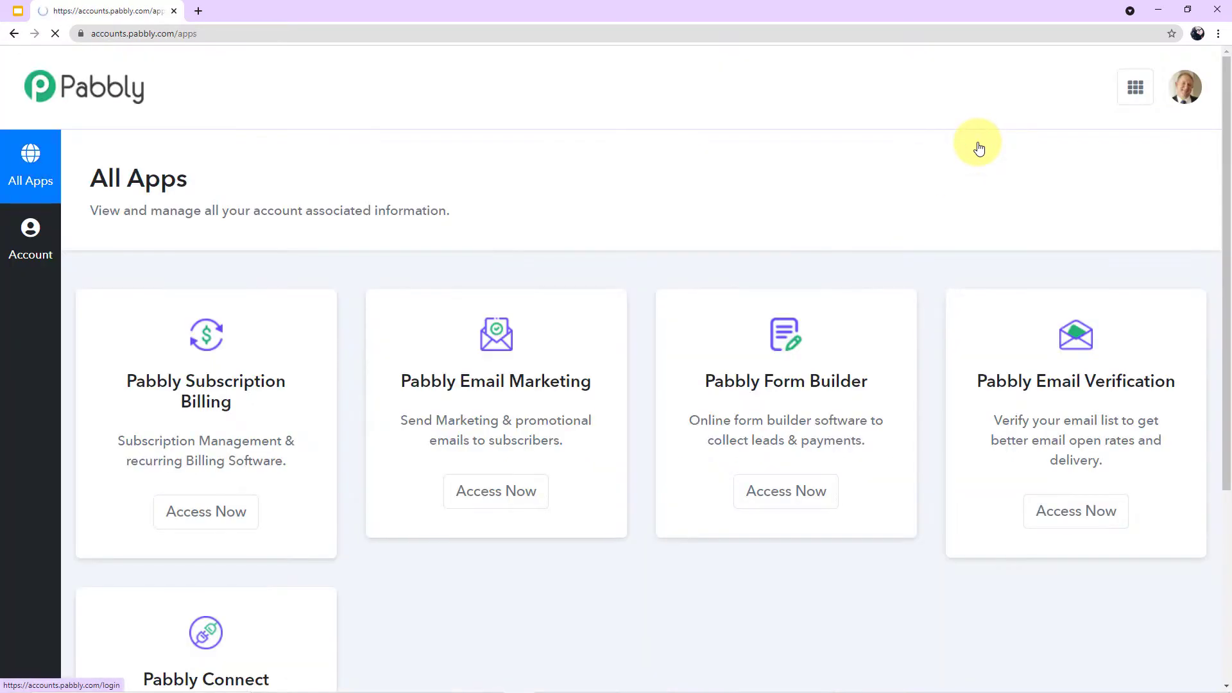
Launch Pabbly Connect from the account's All Apps page.
{"action": "scroll", "coordinate": [937, 182], "scroll_direction": "down", "scroll_amount": 1}
{"action": "scroll", "coordinate": [937, 183], "scroll_direction": "down", "scroll_amount": 1}
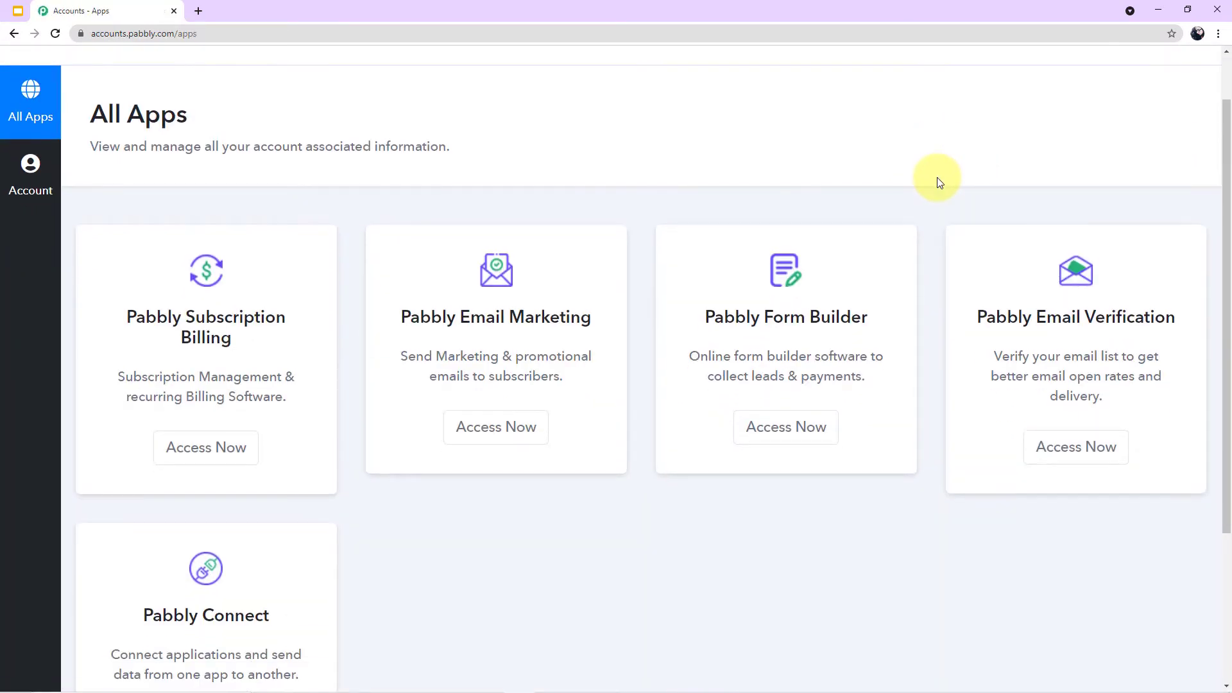
{"action": "scroll", "coordinate": [937, 183], "scroll_direction": "down", "scroll_amount": 1}
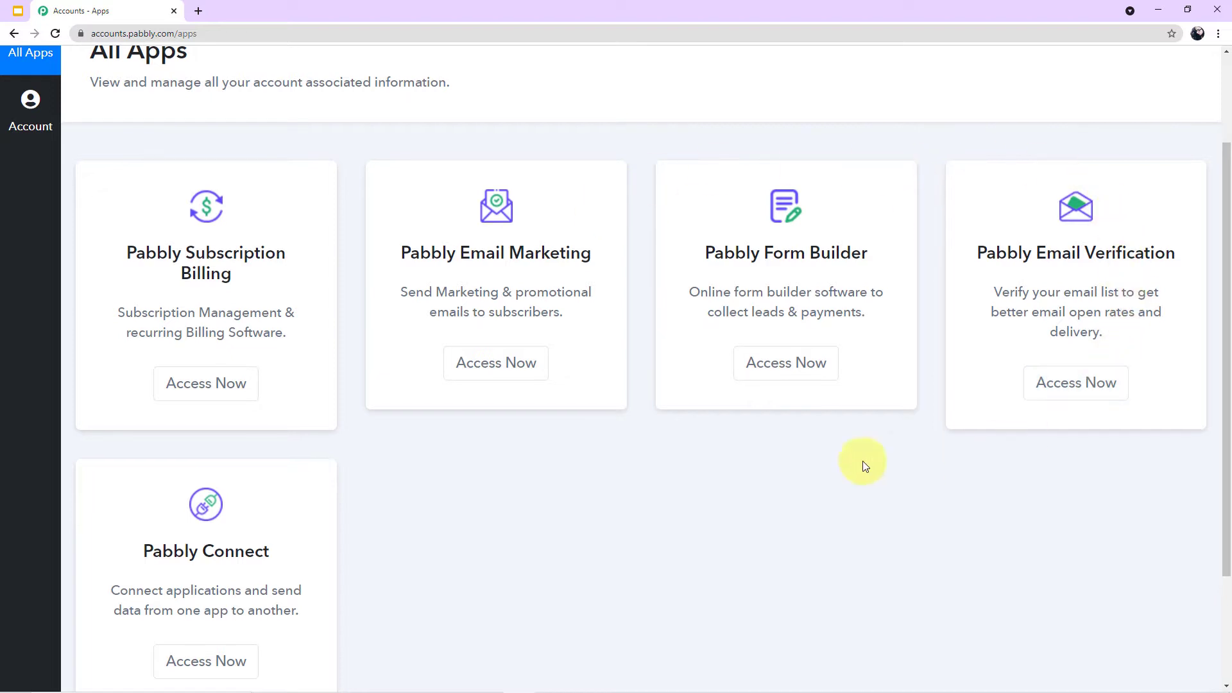
{"action": "scroll", "coordinate": [490, 442], "scroll_direction": "down", "scroll_amount": 1}
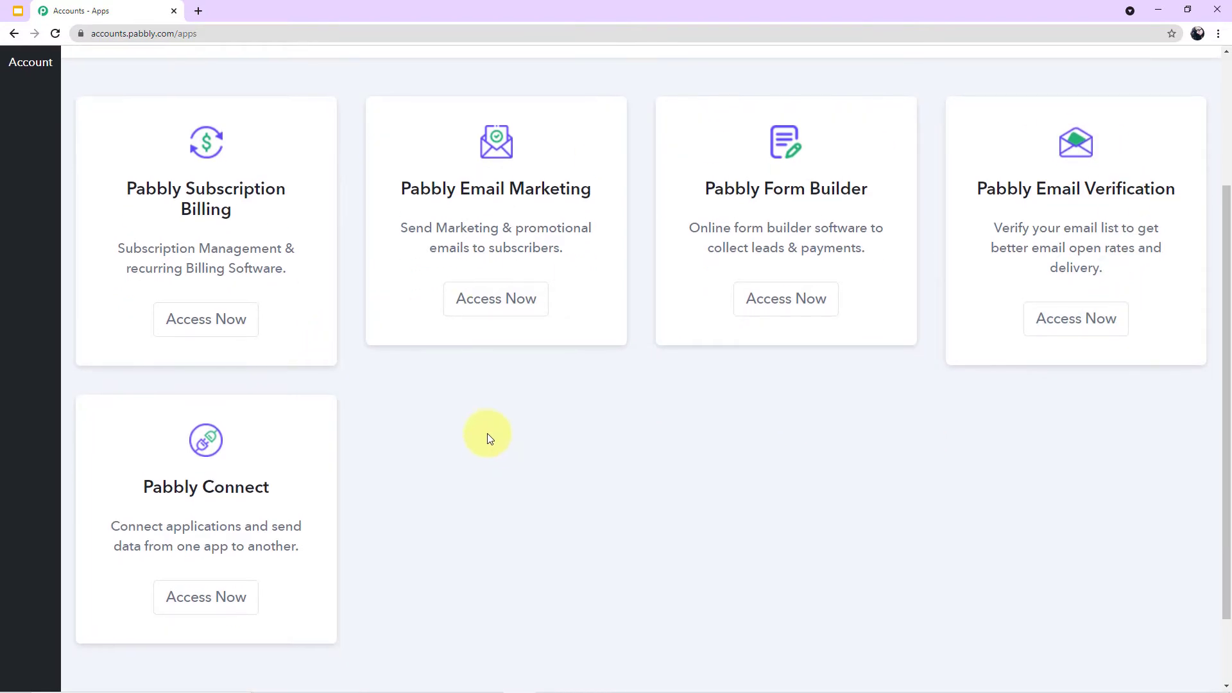
{"action": "scroll", "coordinate": [487, 431], "scroll_direction": "down", "scroll_amount": 1}
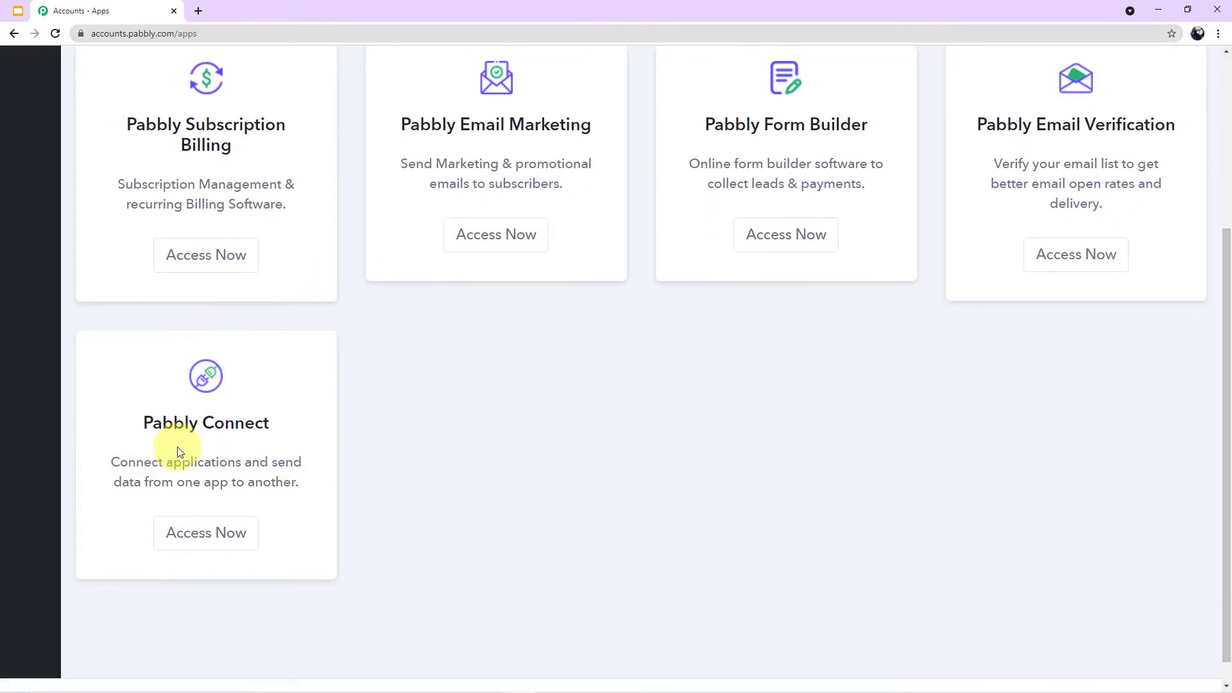
{"action": "left_click", "coordinate": [199, 532]}
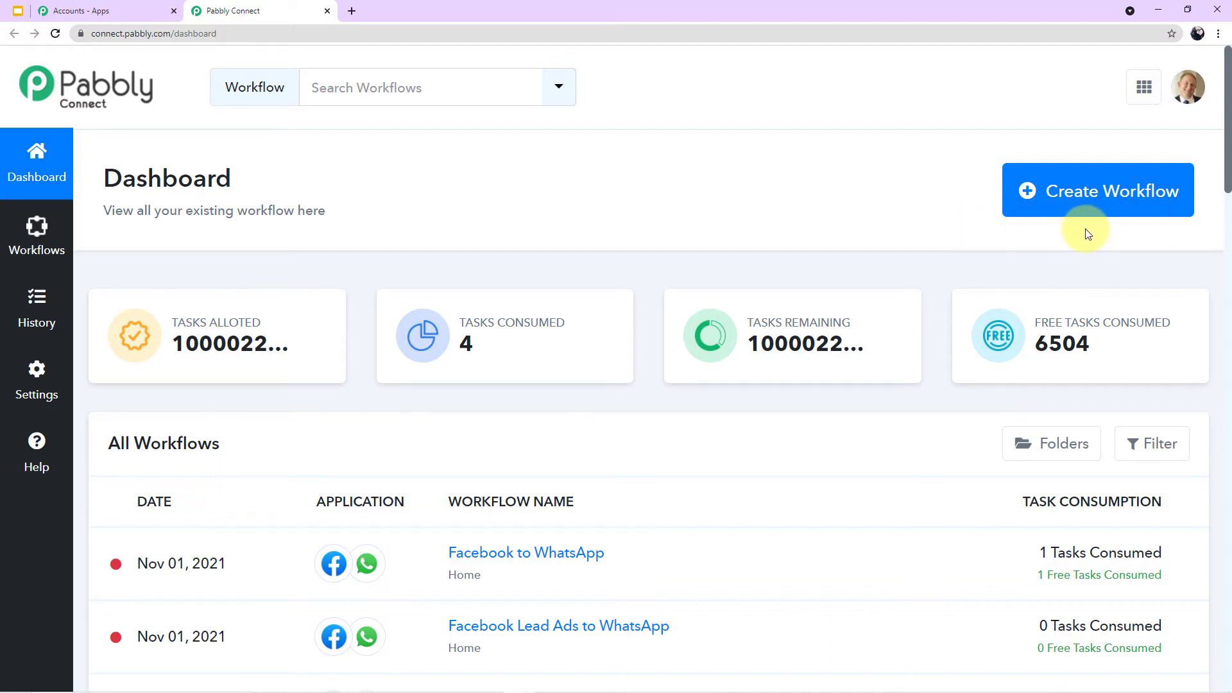
Create a new workflow named "Send Diwali Wishes to Clients on WhatsApp".
{"action": "left_click", "coordinate": [1093, 193]}
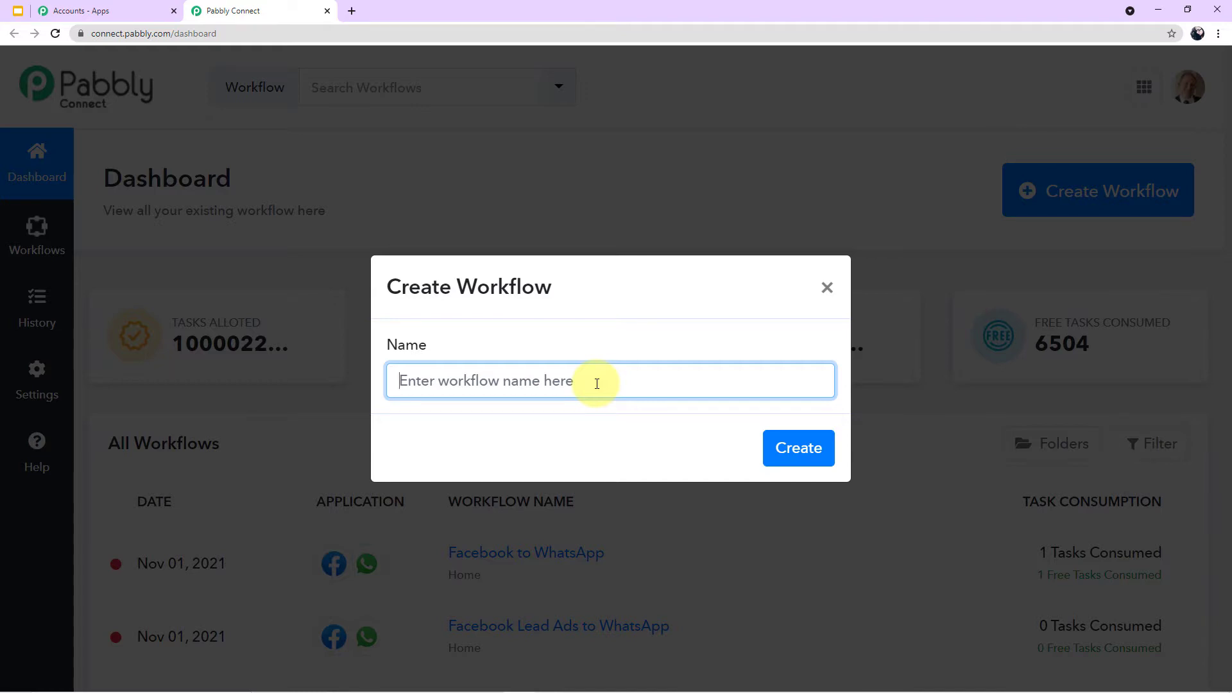
{"action": "type", "text": "Send Diwali Wishes to Clients on WhatsApp"}
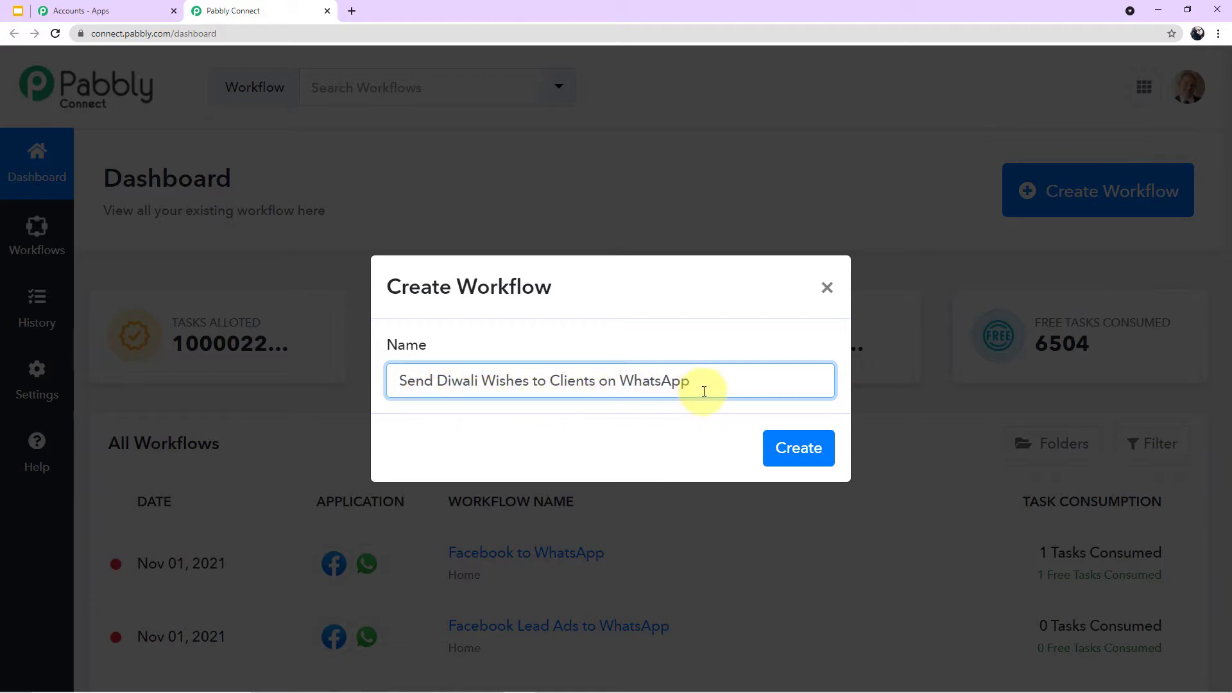
{"action": "left_click", "coordinate": [789, 450]}
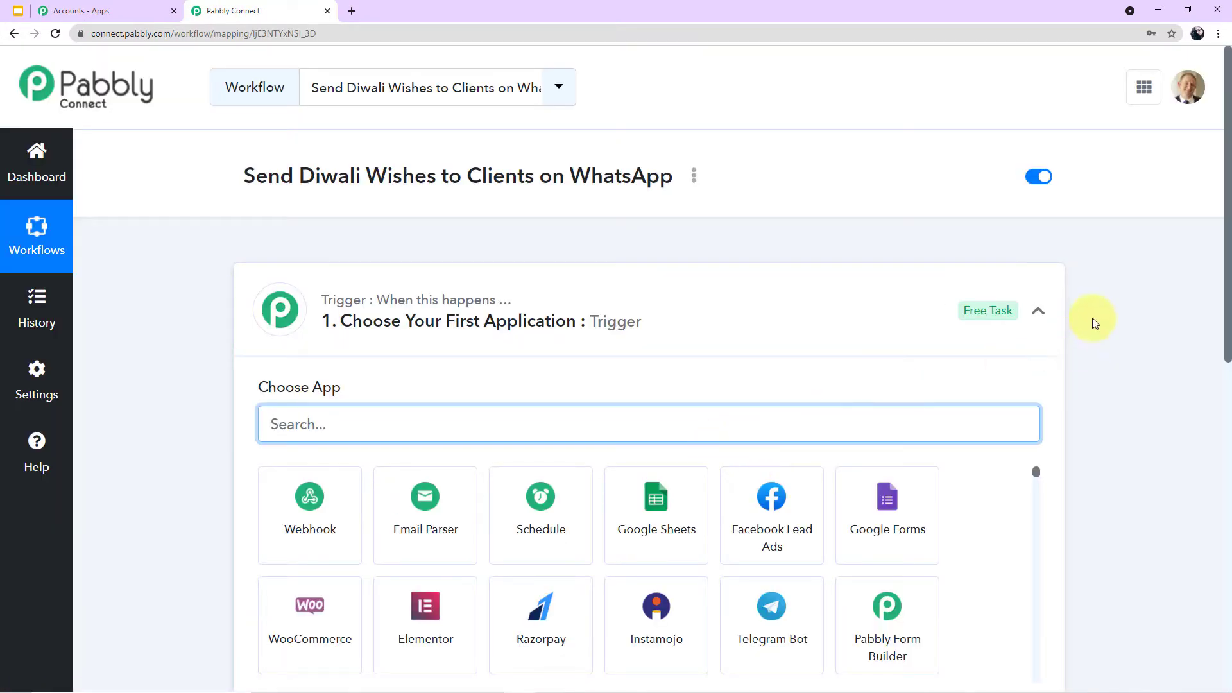
Search the trigger apps for "sched" and choose Schedule as the workflow's trigger application.
{"action": "left_click", "coordinate": [1040, 312]}
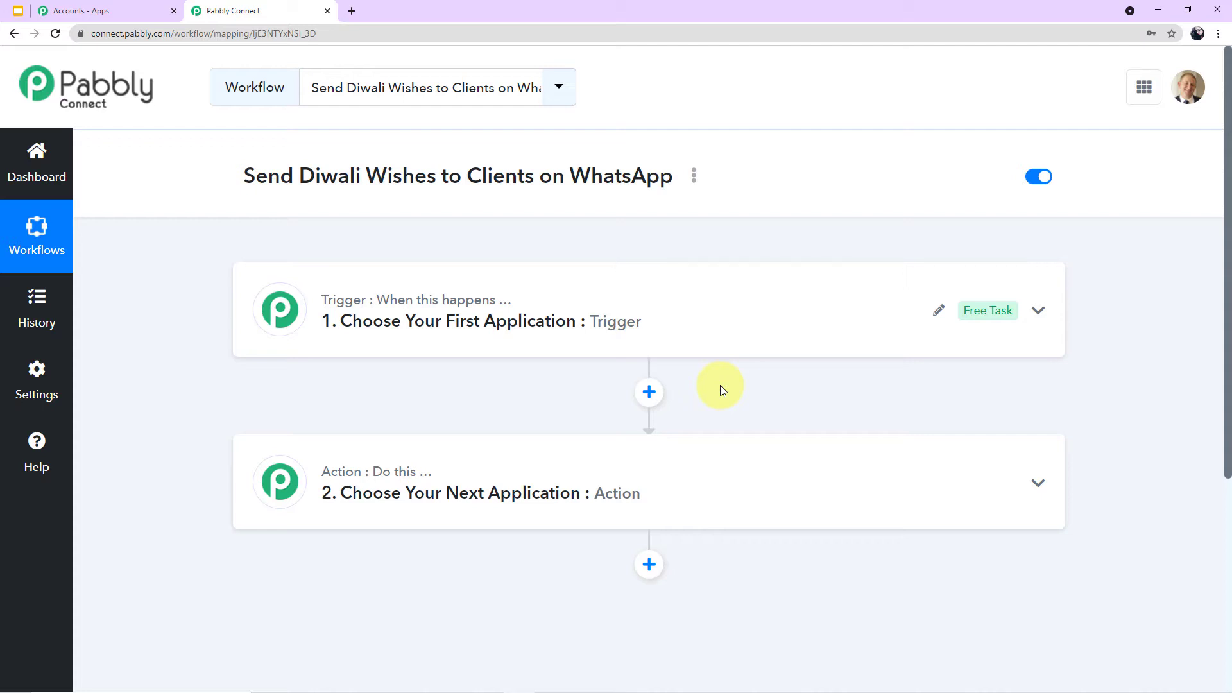
{"action": "left_click", "coordinate": [772, 285]}
{"action": "left_click", "coordinate": [399, 424]}
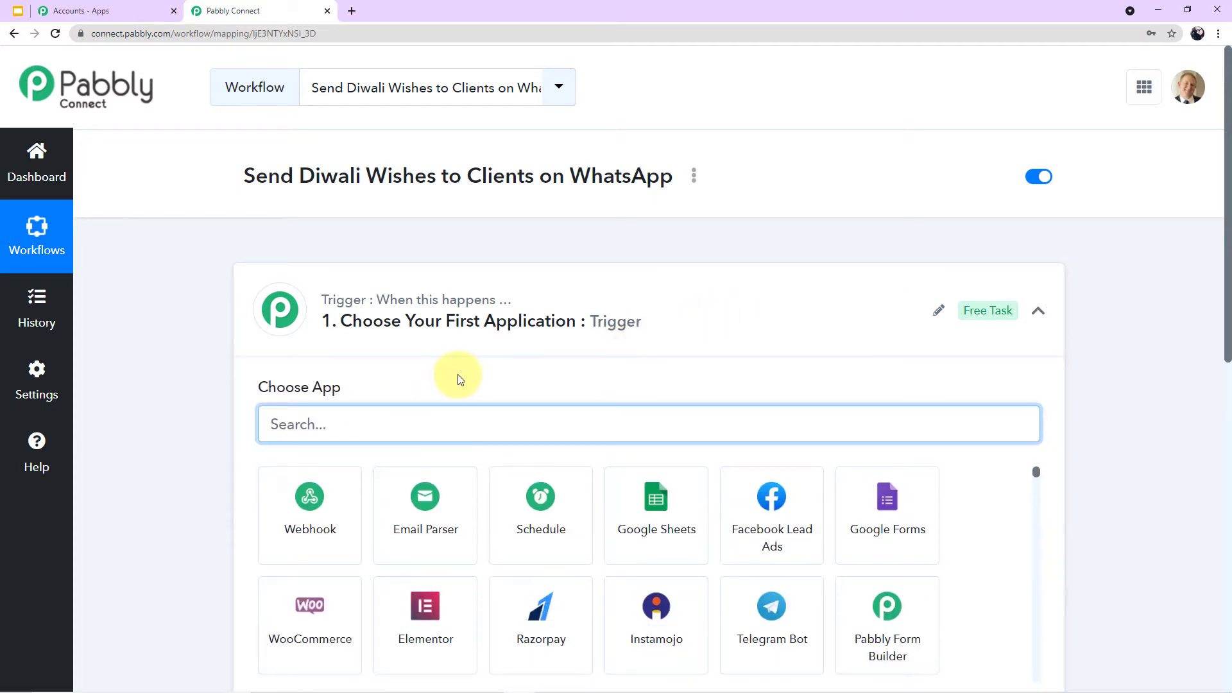
{"action": "type", "text": "sched"}
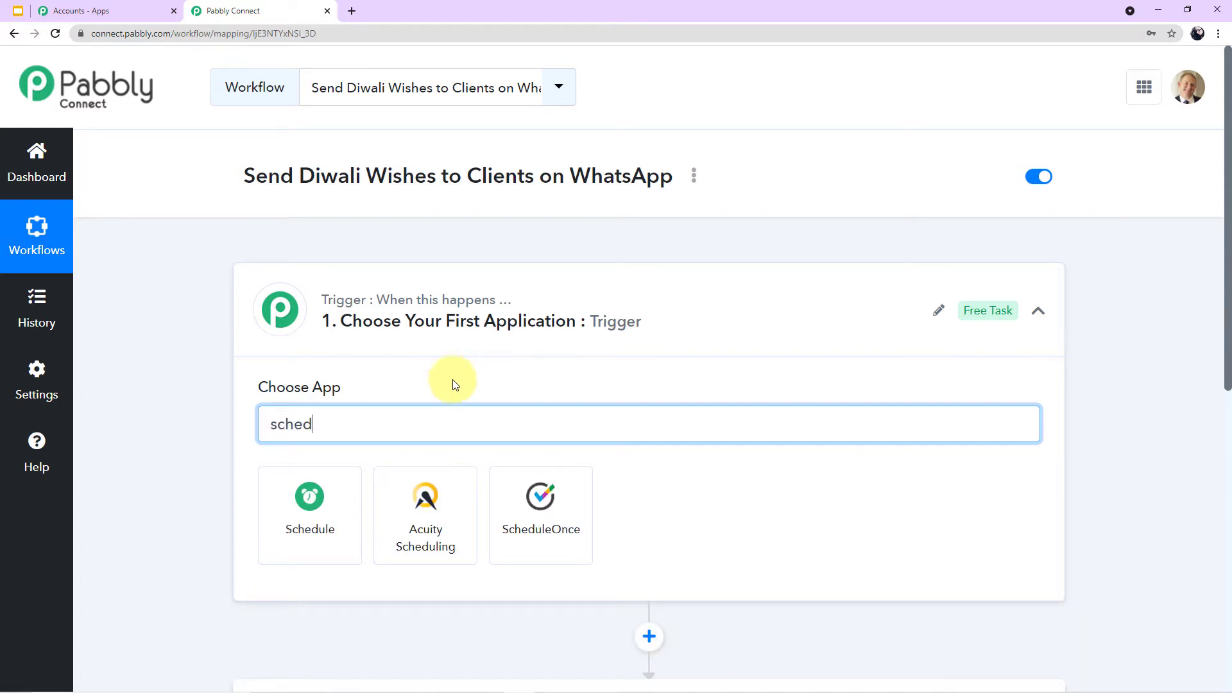
{"action": "left_click", "coordinate": [297, 514]}
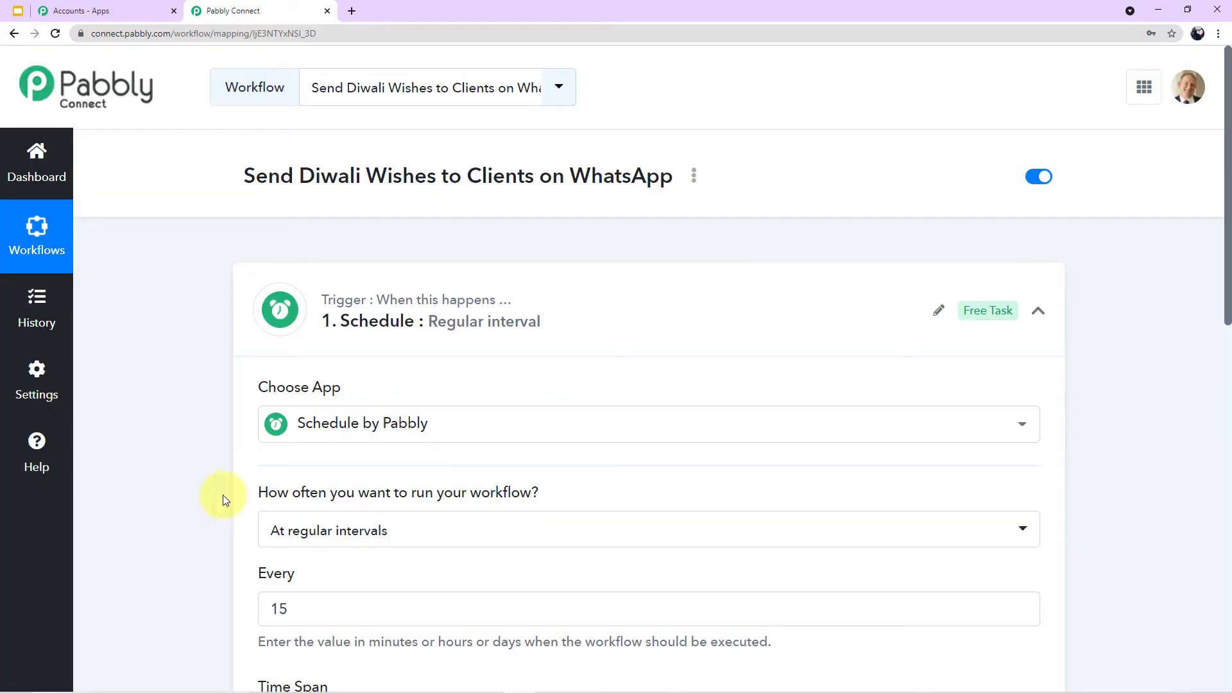
Set the Schedule trigger's run frequency to Every day.
{"action": "scroll", "coordinate": [597, 434], "scroll_direction": "down", "scroll_amount": 2}
{"action": "scroll", "coordinate": [598, 434], "scroll_direction": "down", "scroll_amount": 1}
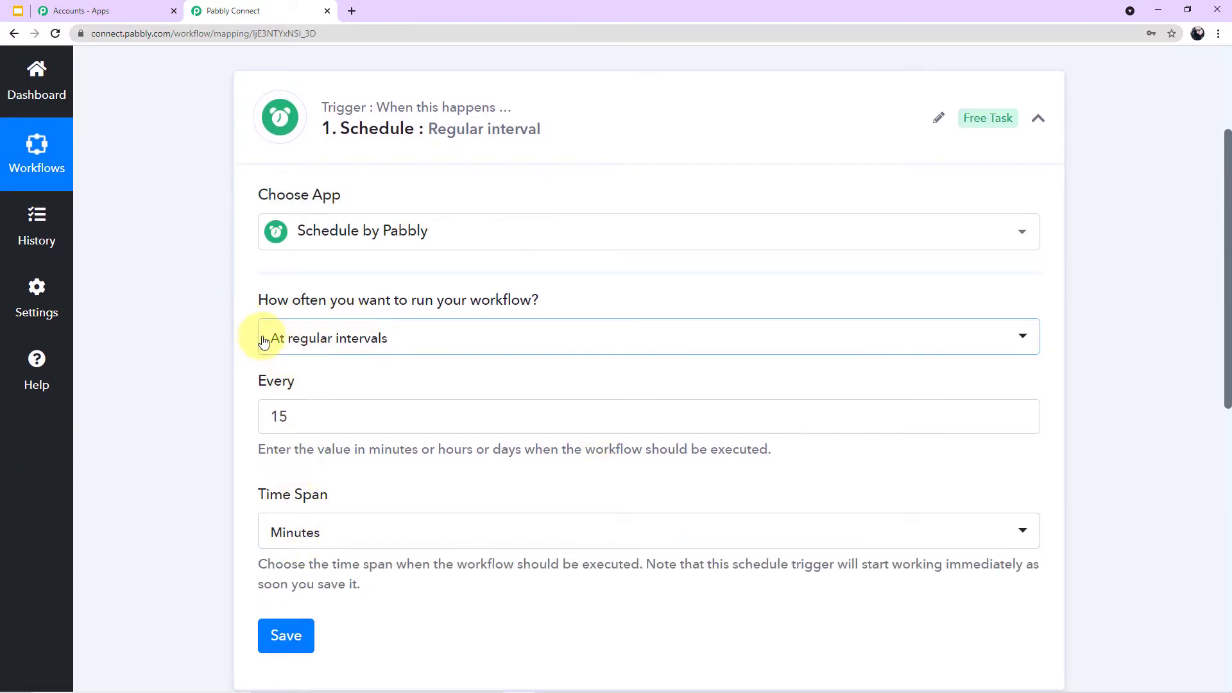
{"action": "mouse_move", "coordinate": [286, 309]}
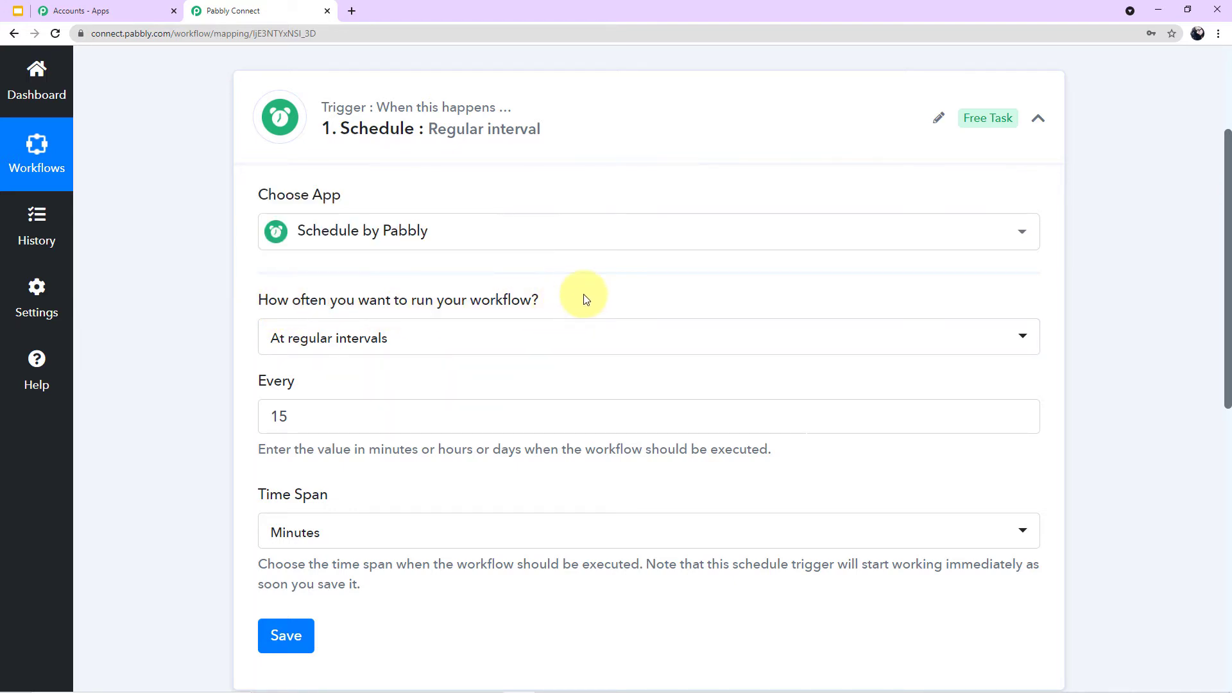
{"action": "left_click", "coordinate": [1021, 351]}
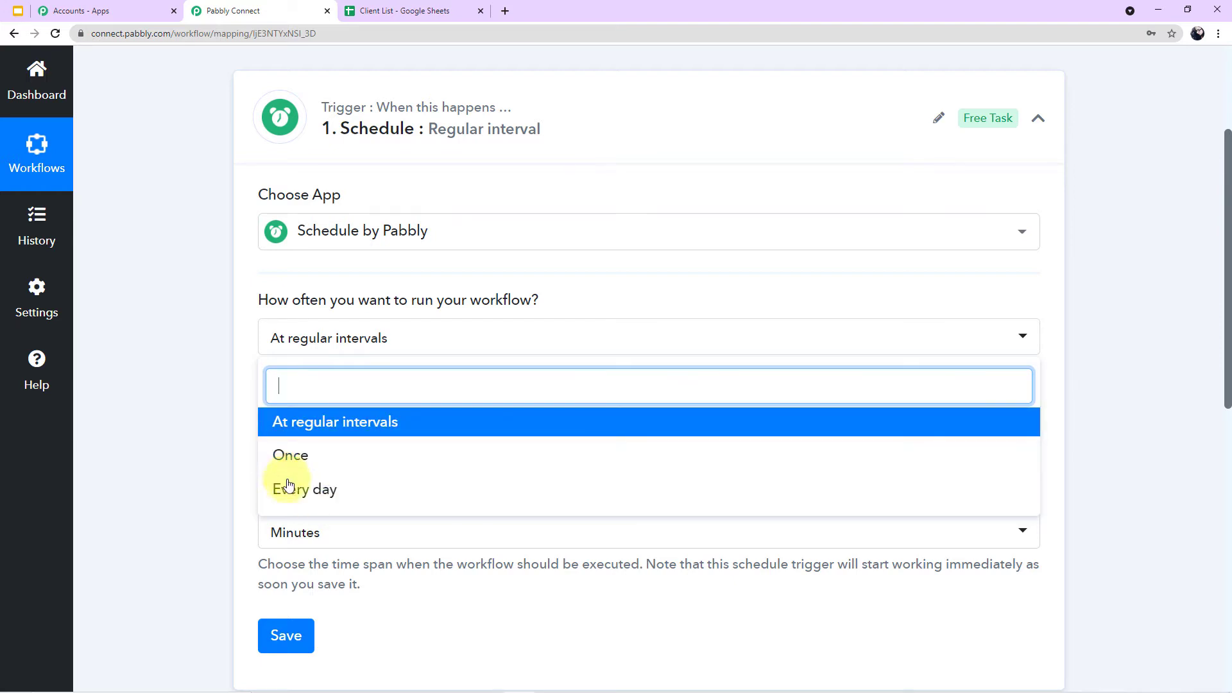
{"action": "left_click", "coordinate": [351, 491]}
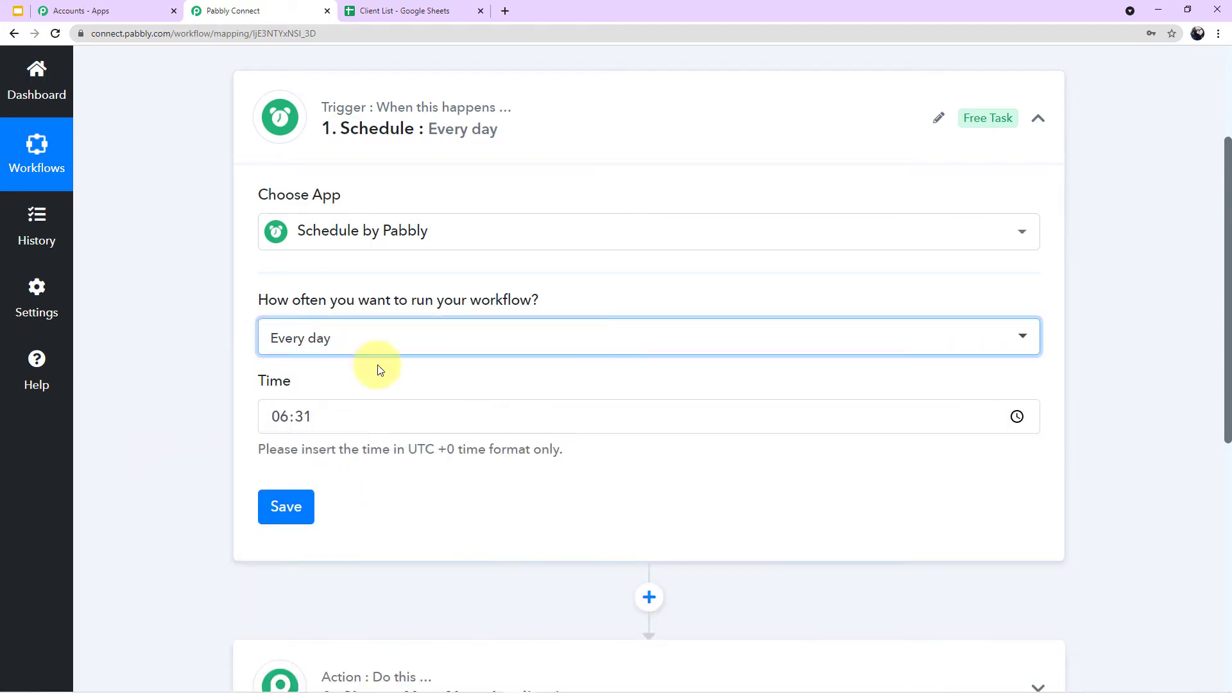
{"action": "left_click", "coordinate": [96, 366]}
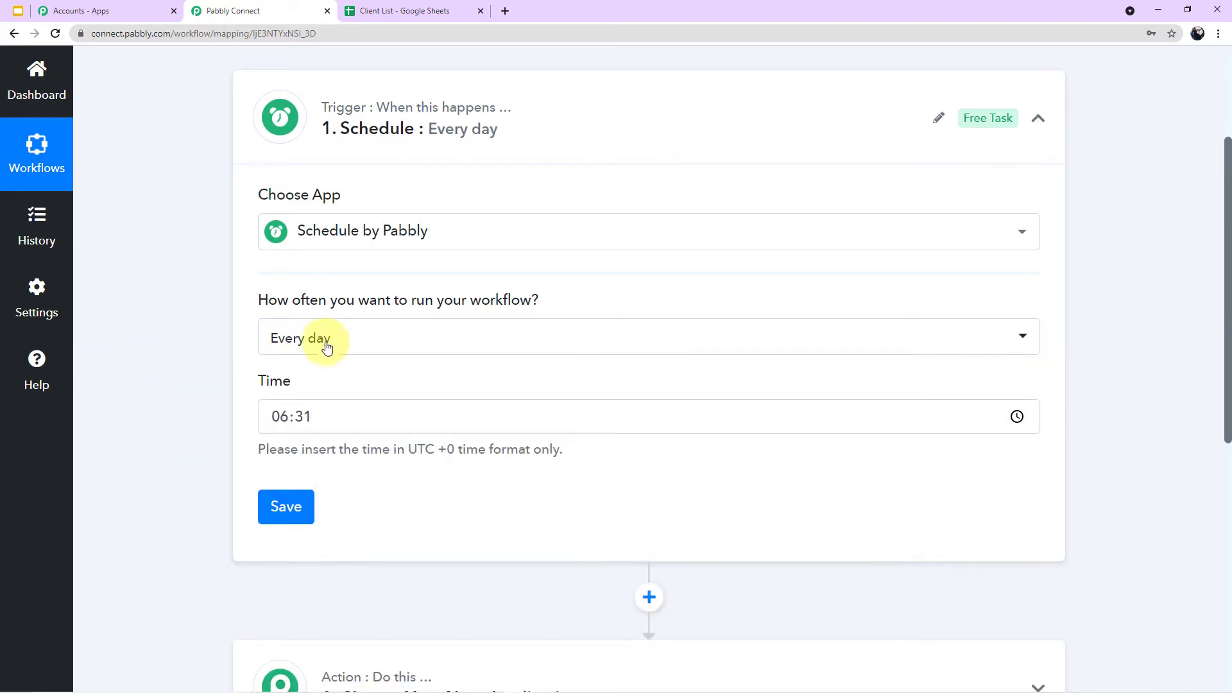
Set the Schedule trigger's run frequency to Once.
{"action": "left_click", "coordinate": [394, 345]}
{"action": "left_click", "coordinate": [349, 453]}
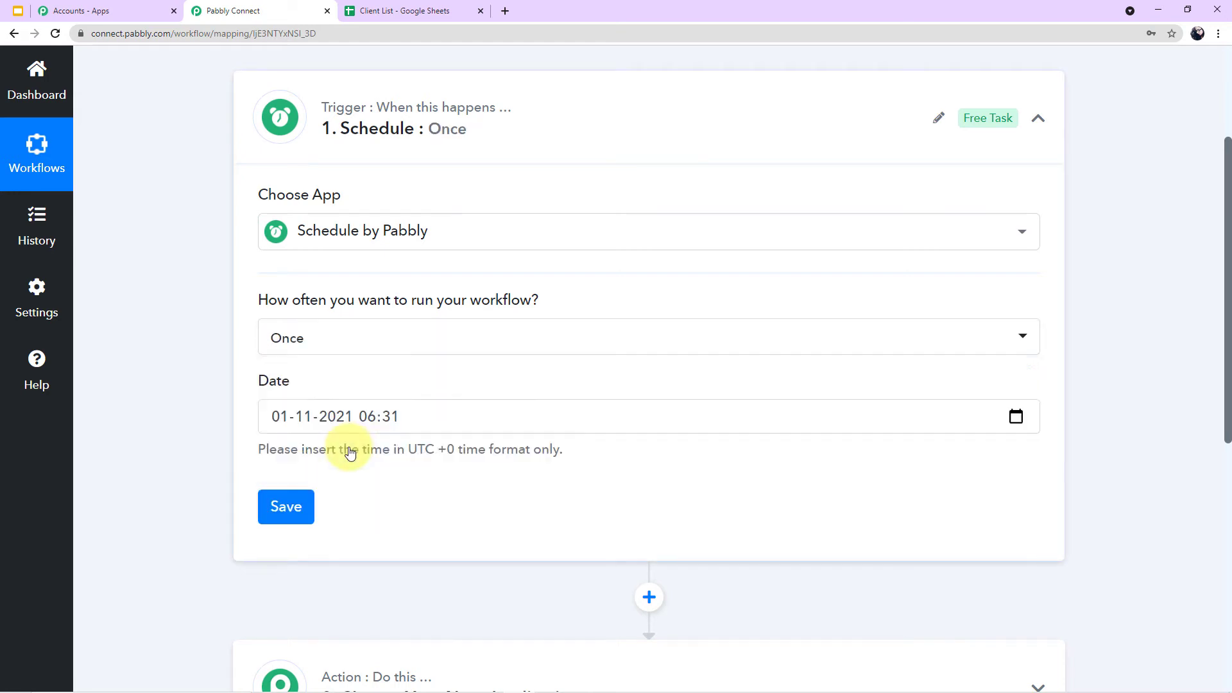
{"action": "left_click", "coordinate": [201, 350]}
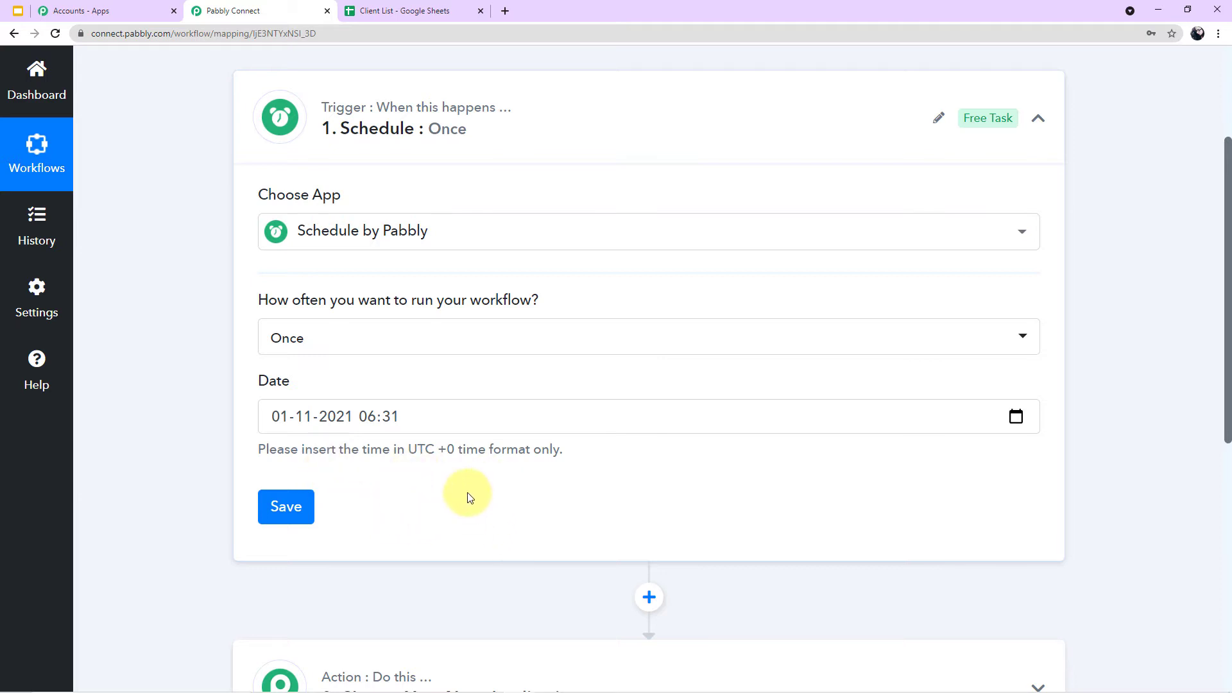
Search Google for "utc time in india" in a new browser tab and open the UTC to IST Indian Time Converter.
{"action": "left_click", "coordinate": [505, 13]}
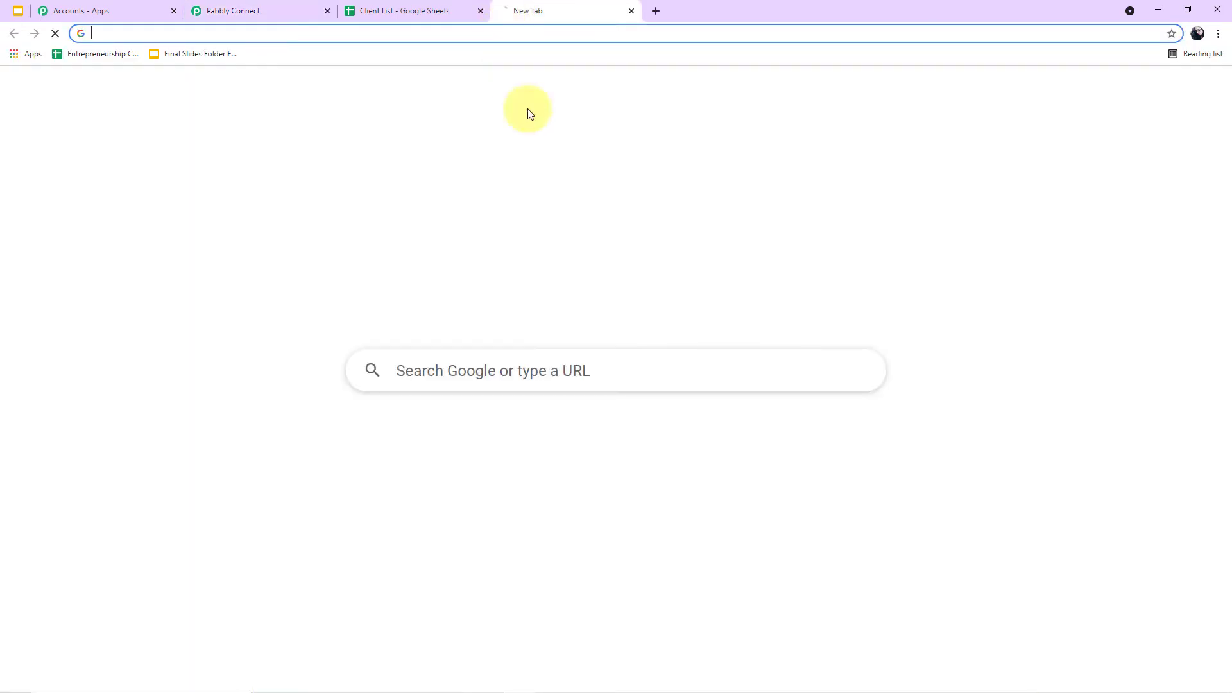
{"action": "left_click", "coordinate": [482, 376]}
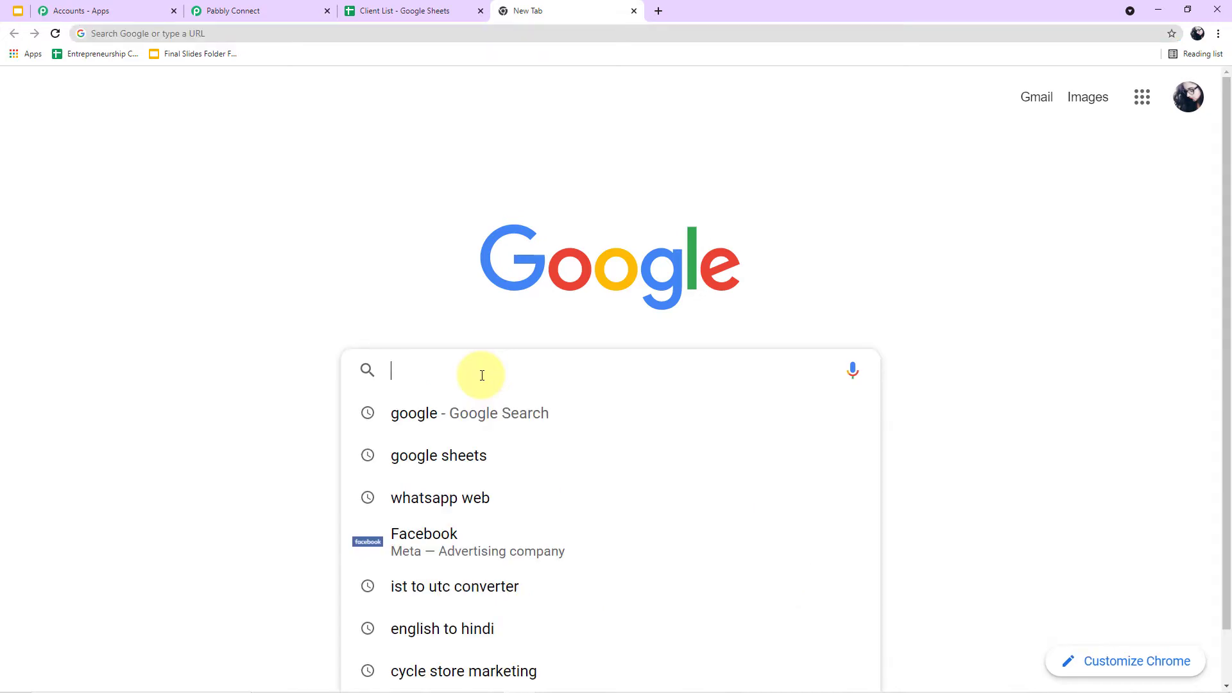
{"action": "type", "text": "utc"}
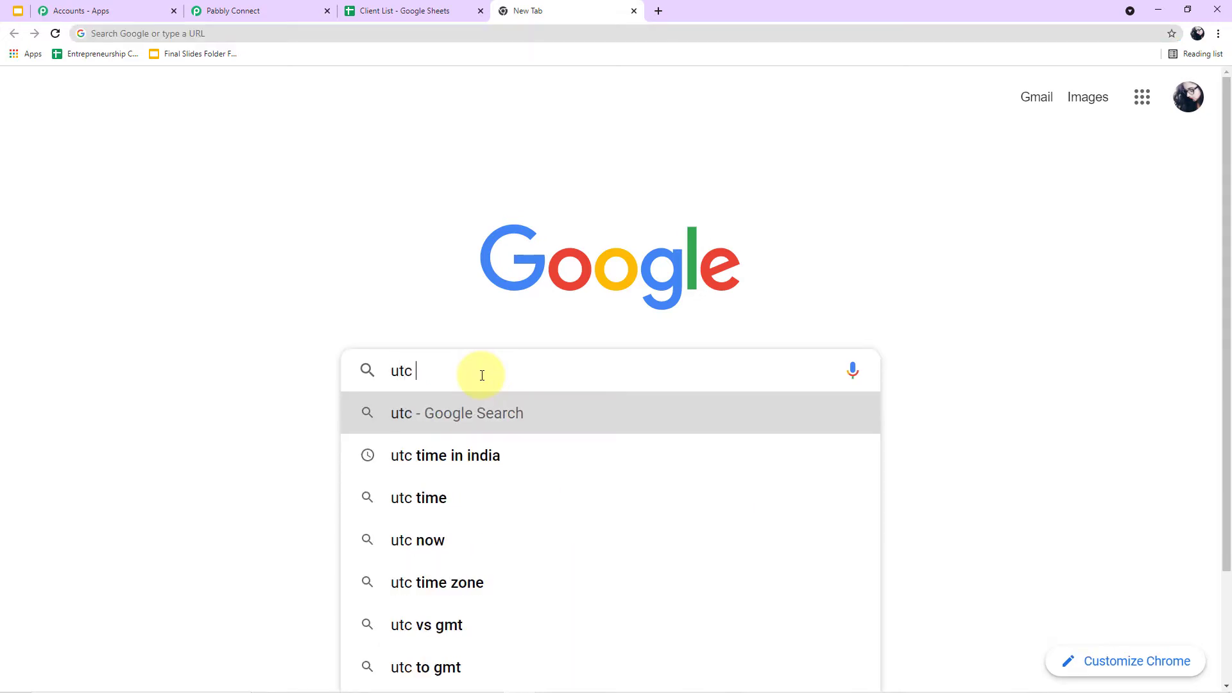
{"action": "left_click", "coordinate": [577, 449]}
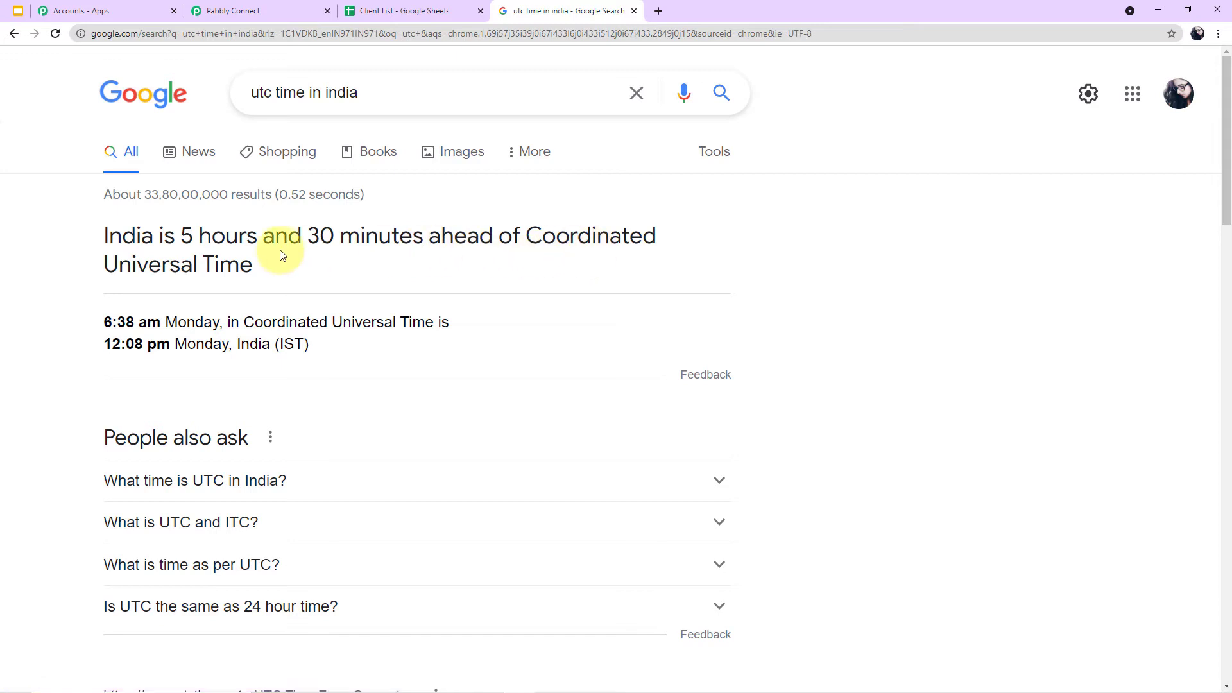
{"action": "scroll", "coordinate": [329, 283], "scroll_direction": "down", "scroll_amount": 5}
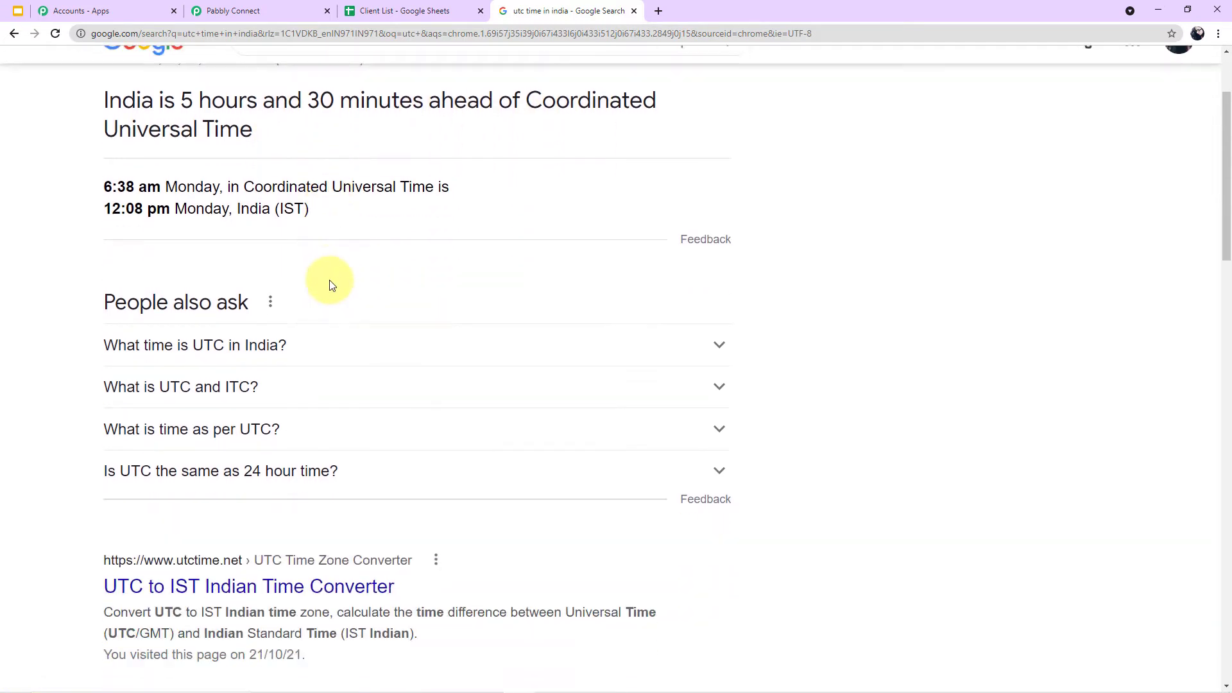
{"action": "left_click", "coordinate": [303, 400]}
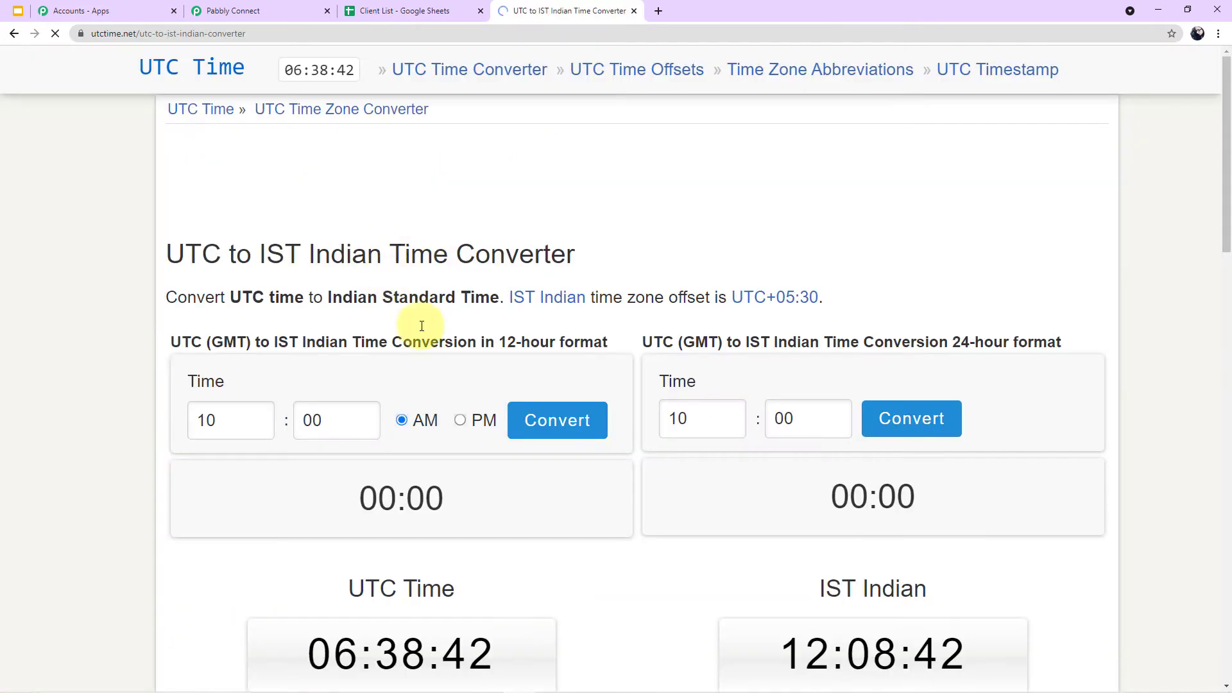
Examine the UTC to IST conversion table for matching times and return to the Pabbly Connect workflow.
{"action": "scroll", "coordinate": [591, 317], "scroll_direction": "down", "scroll_amount": 2}
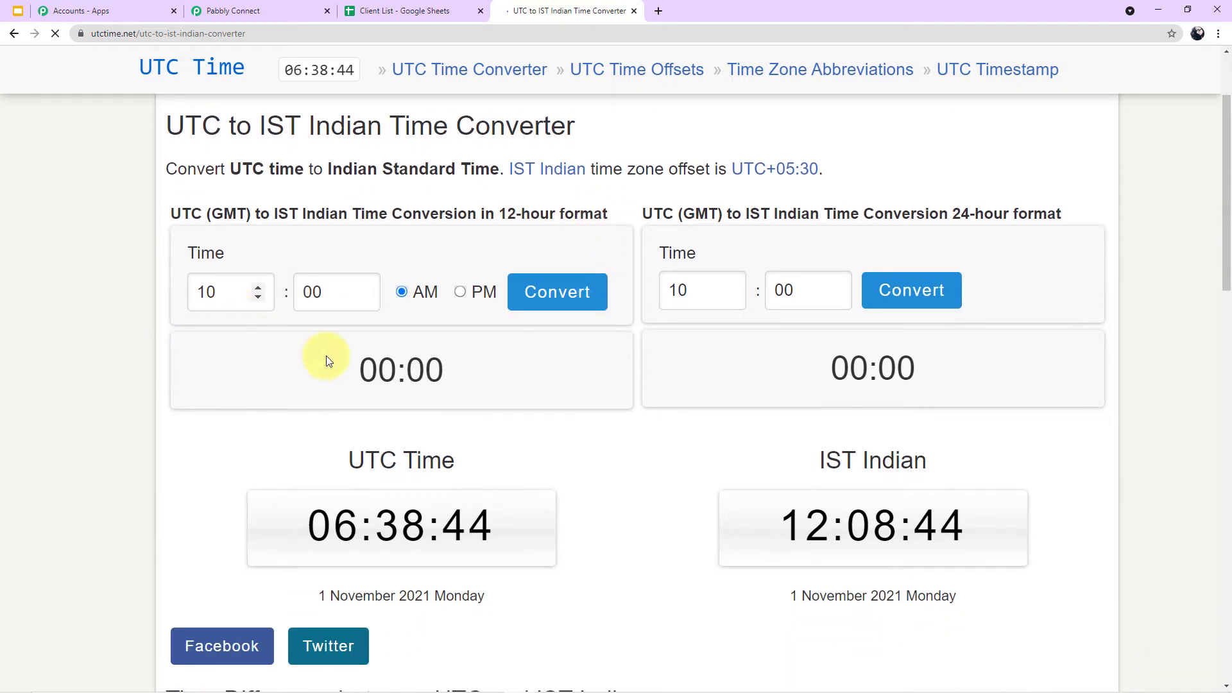
{"action": "scroll", "coordinate": [572, 453], "scroll_direction": "down", "scroll_amount": 9}
{"action": "scroll", "coordinate": [572, 453], "scroll_direction": "down", "scroll_amount": 1}
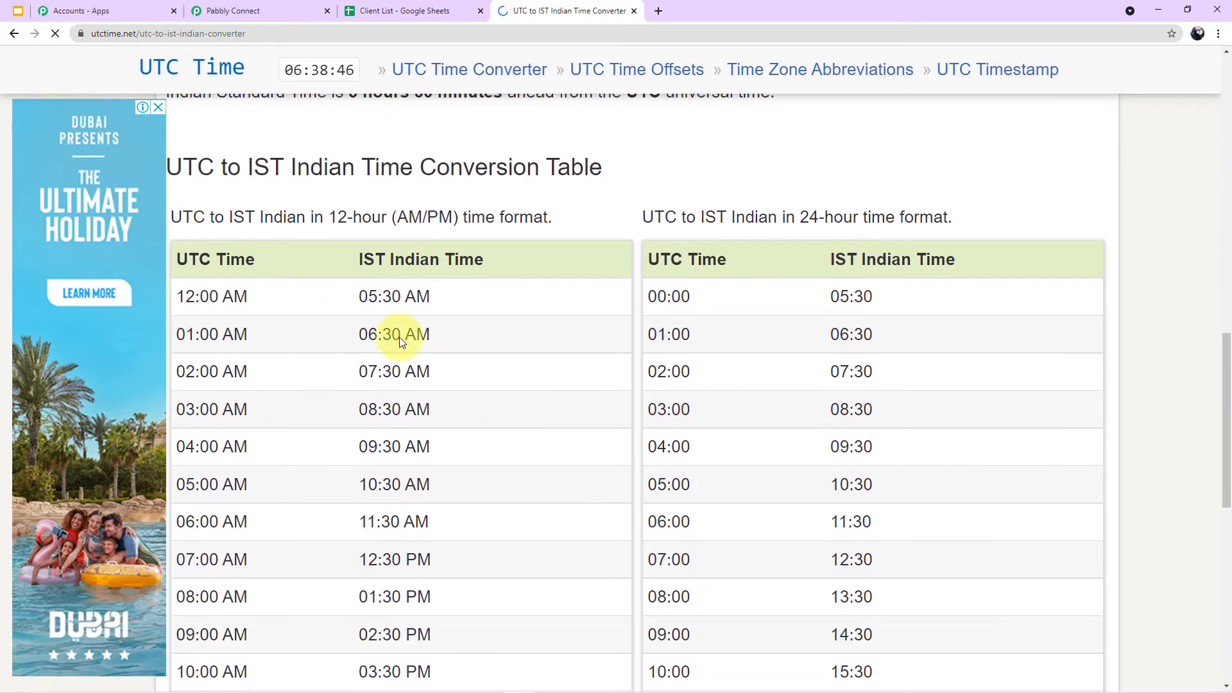
{"action": "scroll", "coordinate": [513, 449], "scroll_direction": "down", "scroll_amount": 2}
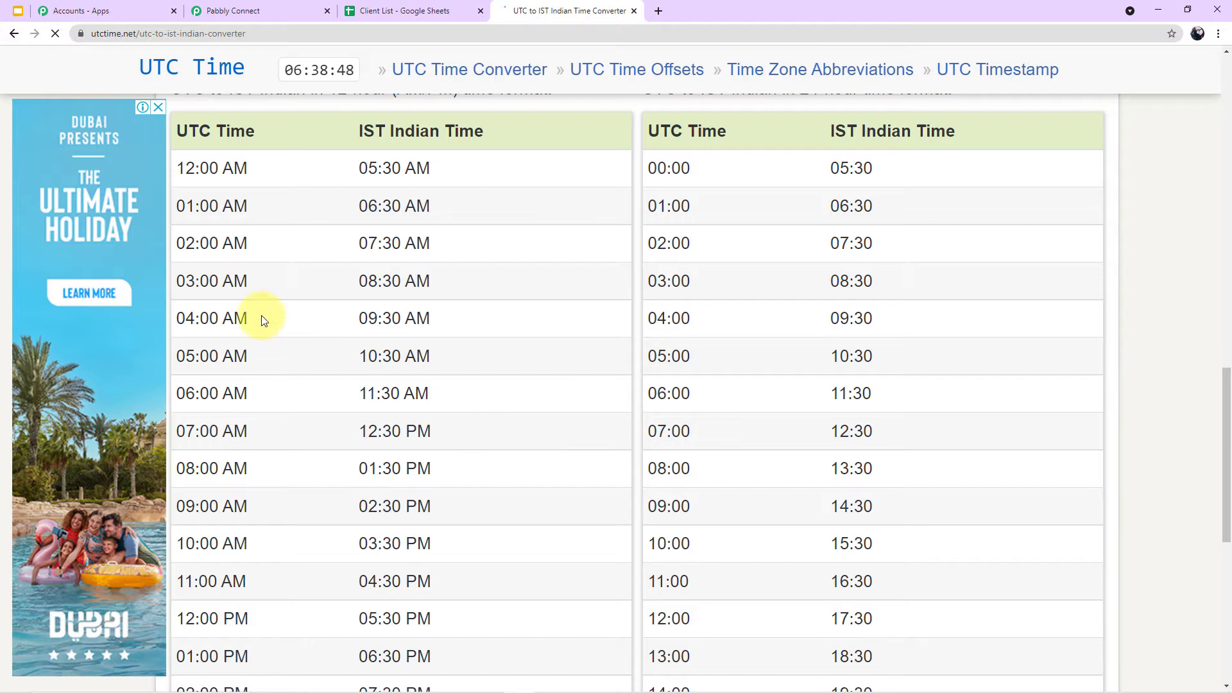
{"action": "scroll", "coordinate": [309, 360], "scroll_direction": "down", "scroll_amount": 2}
{"action": "scroll", "coordinate": [309, 361], "scroll_direction": "up", "scroll_amount": 3}
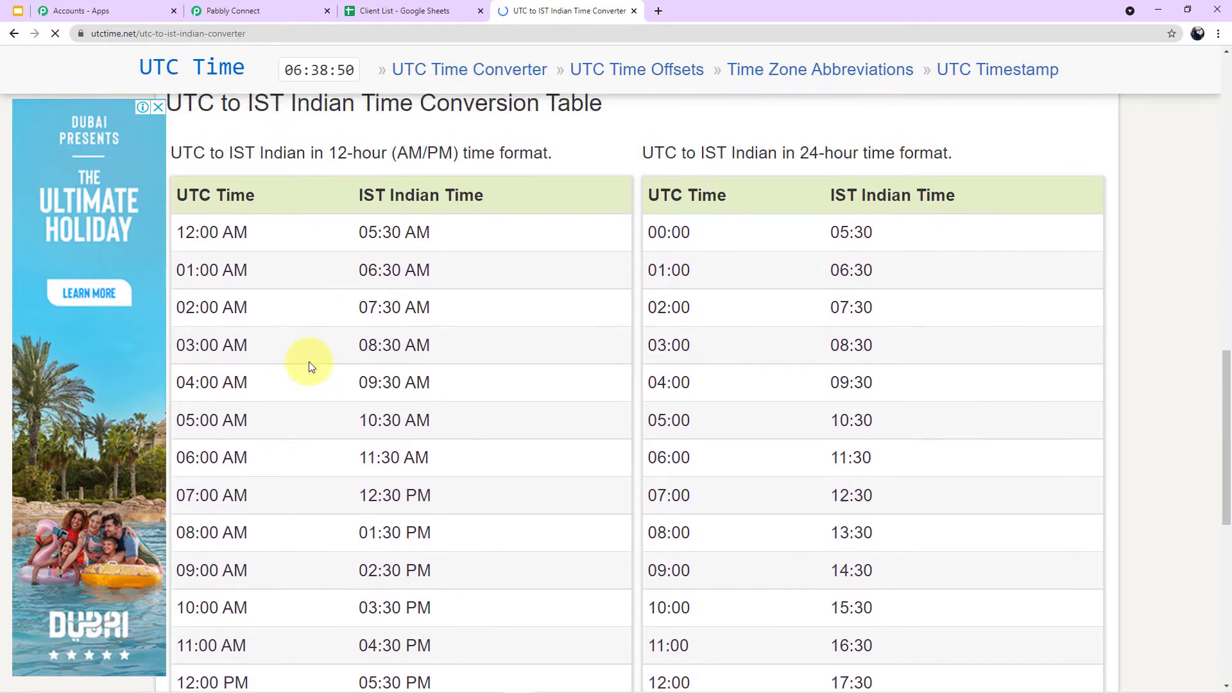
{"action": "scroll", "coordinate": [399, 314], "scroll_direction": "down", "scroll_amount": 3}
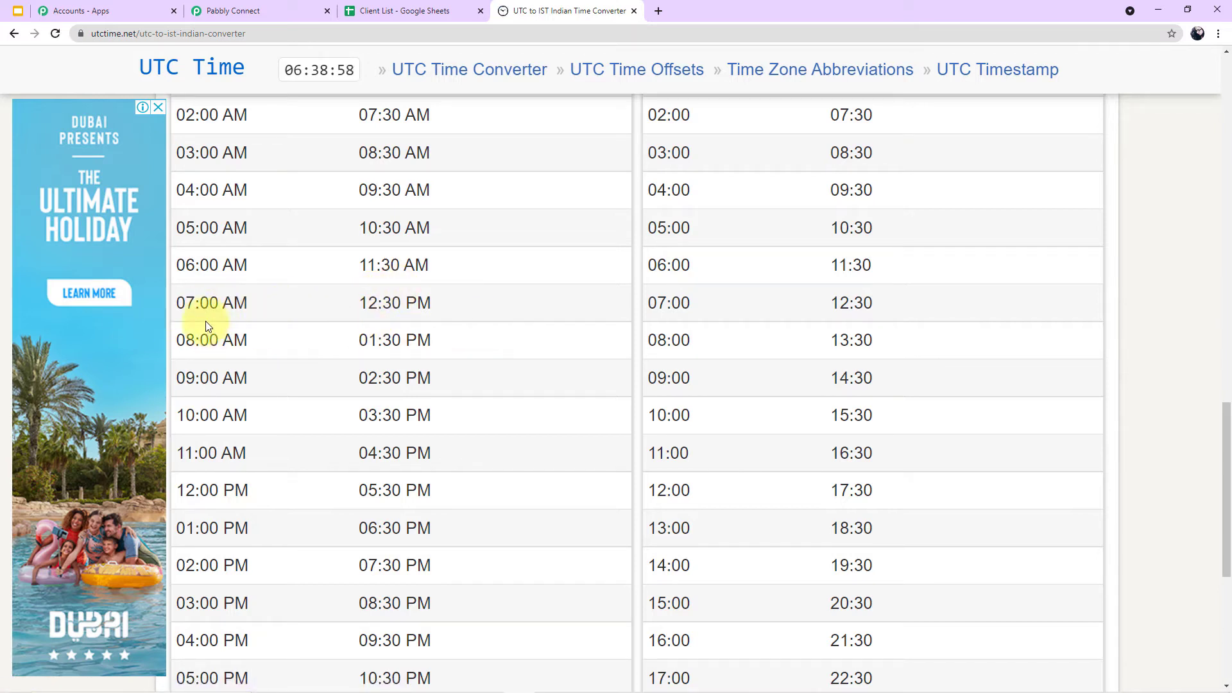
{"action": "left_click", "coordinate": [258, 10]}
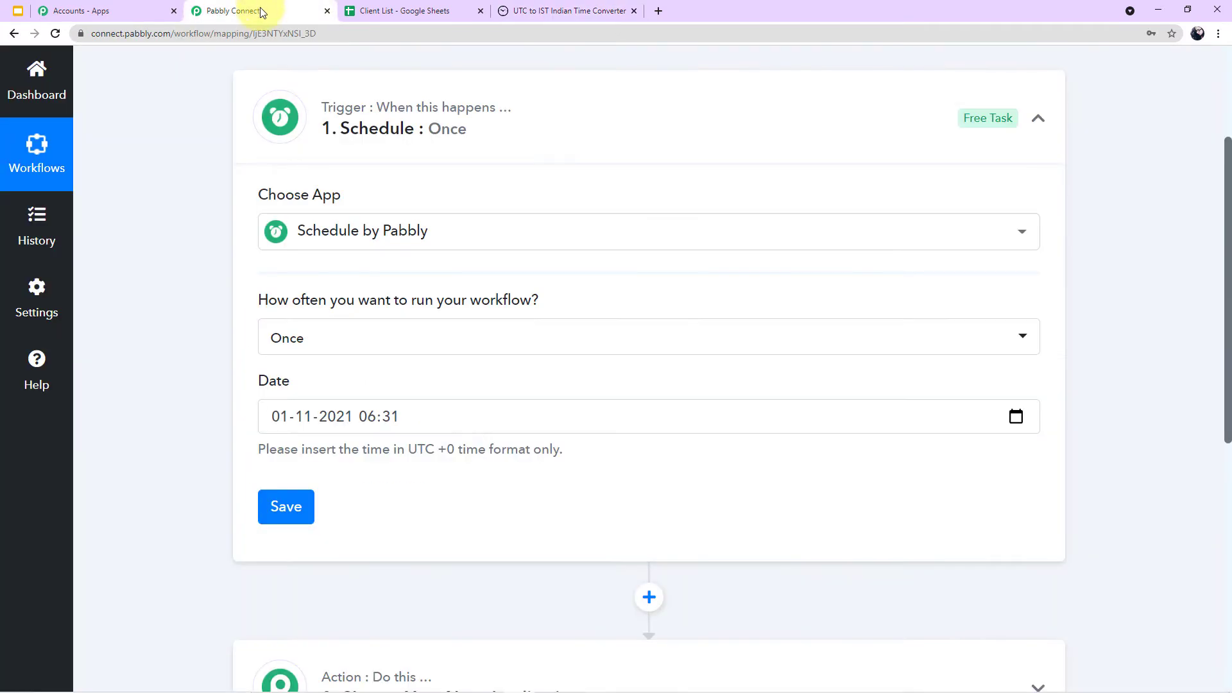
{"action": "left_click", "coordinate": [1020, 416]}
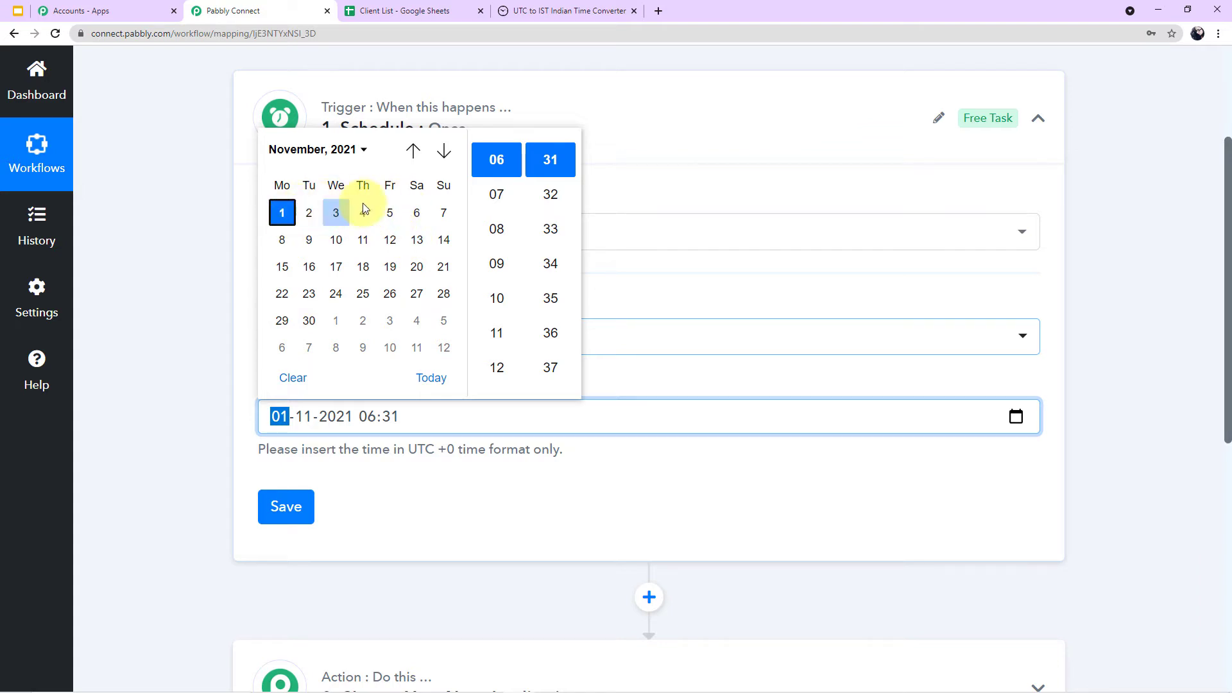
{"action": "left_click", "coordinate": [505, 201]}
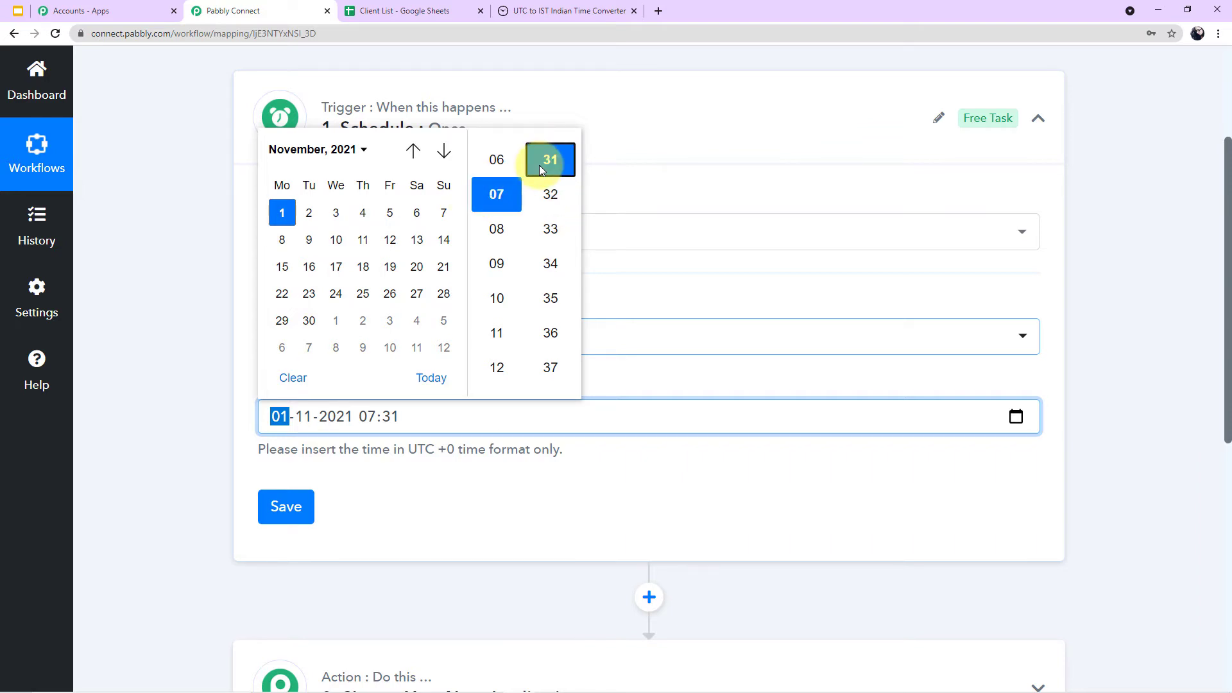
{"action": "scroll", "coordinate": [539, 164], "scroll_direction": "up", "scroll_amount": 9}
{"action": "scroll", "coordinate": [539, 165], "scroll_direction": "up", "scroll_amount": 20}
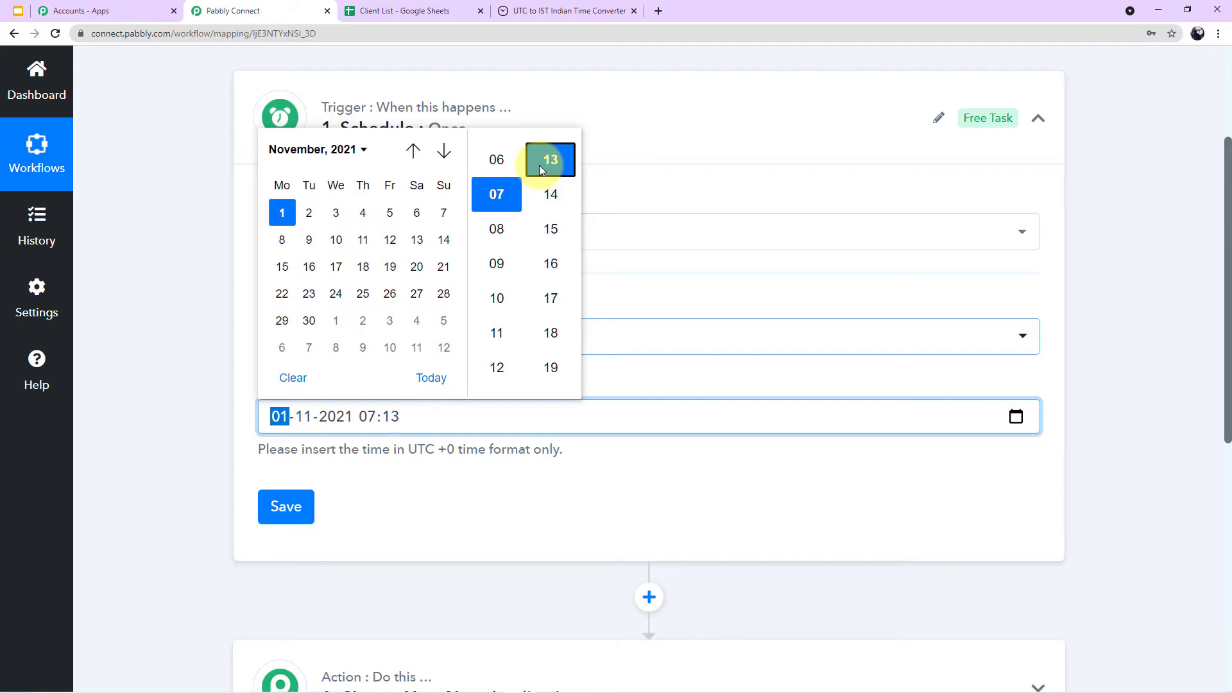
{"action": "scroll", "coordinate": [539, 165], "scroll_direction": "down", "scroll_amount": 2}
{"action": "key", "text": "Down"}
{"action": "key", "text": "Down"}
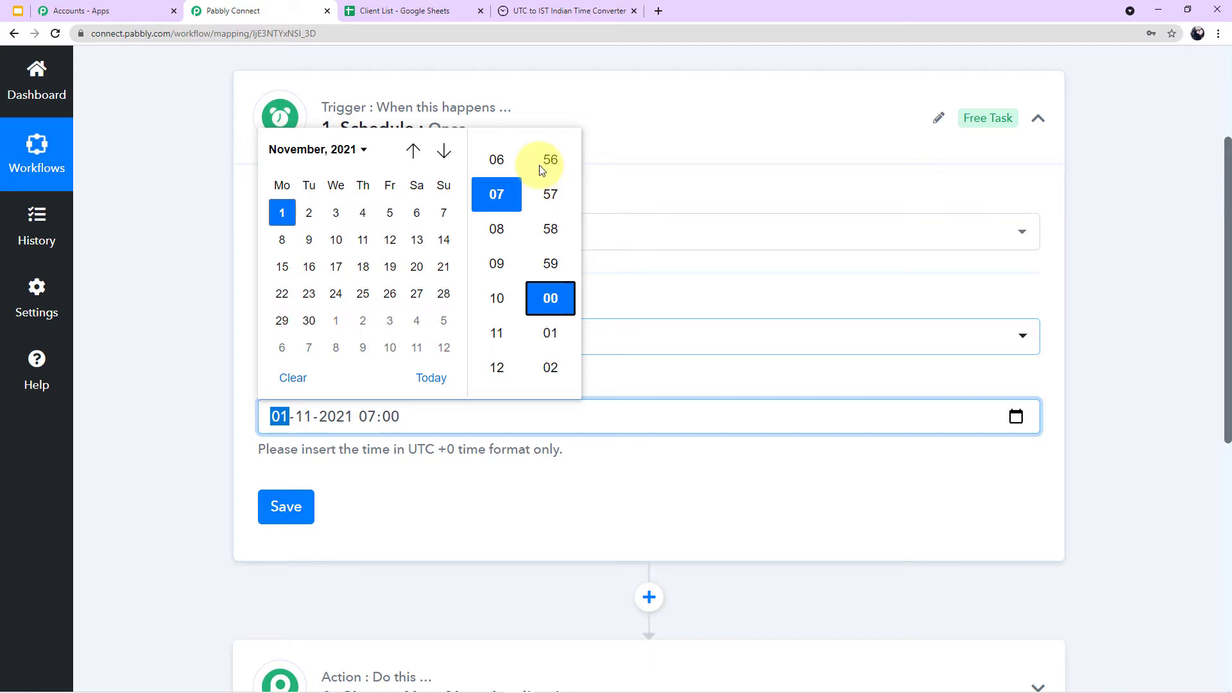
{"action": "key", "text": "Return"}
{"action": "left_click", "coordinate": [138, 398]}
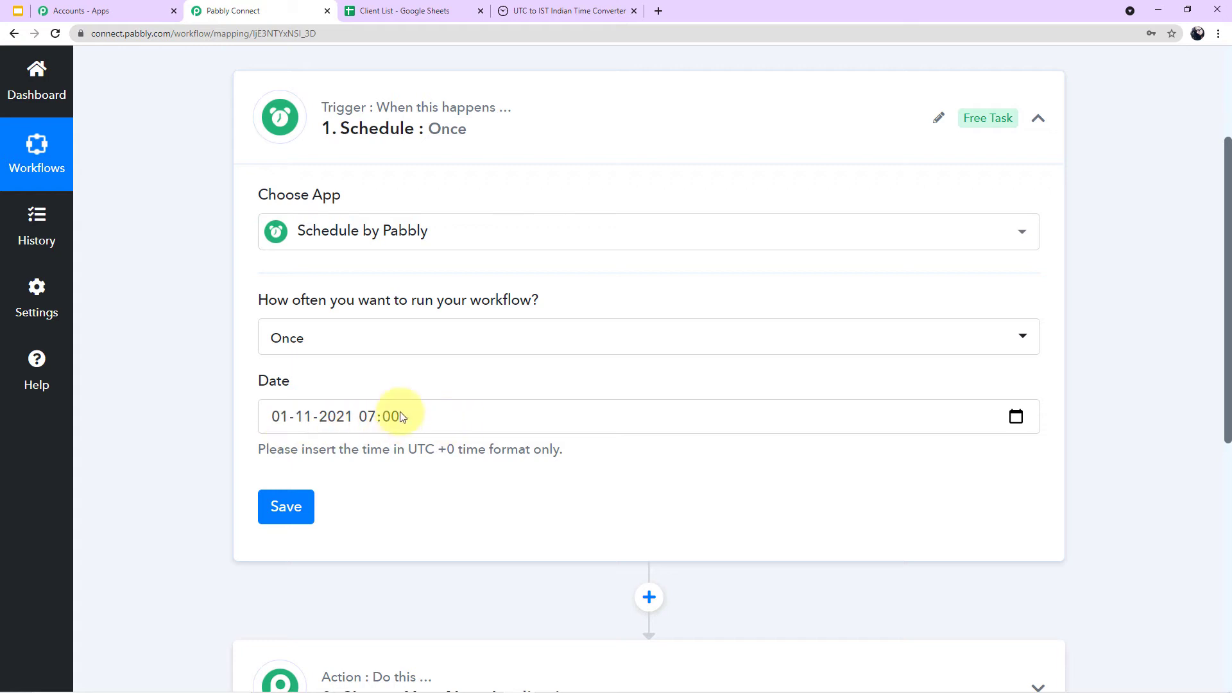
{"action": "left_click", "coordinate": [297, 508]}
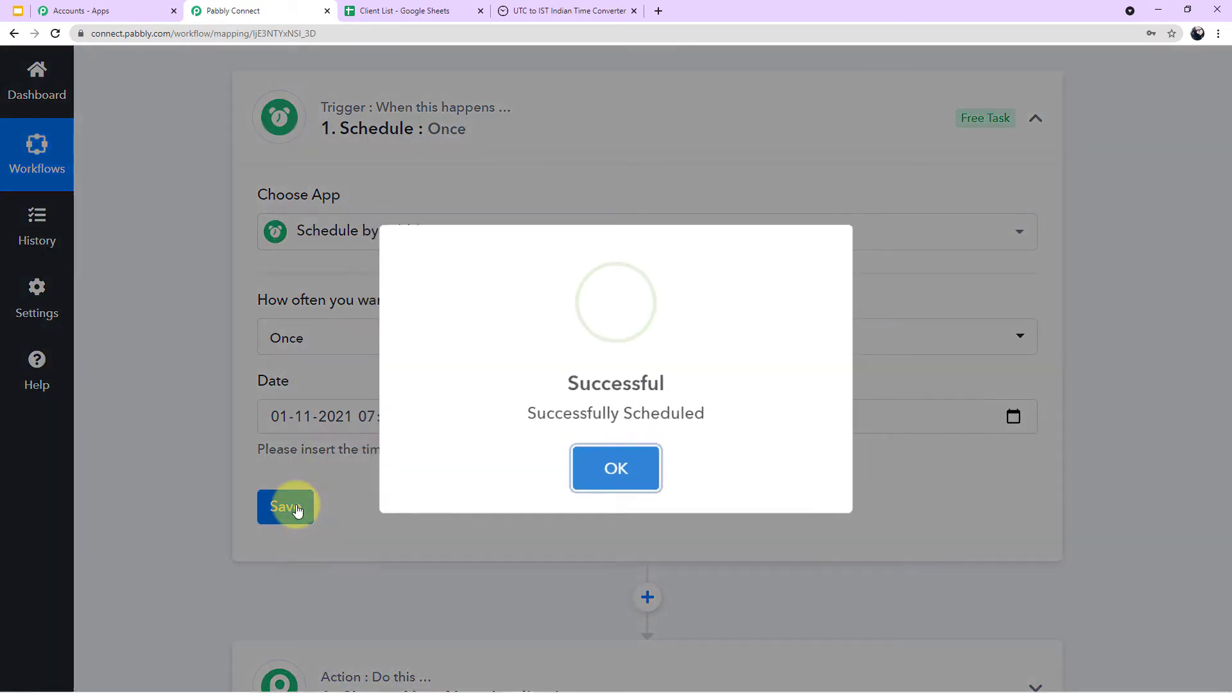
{"action": "left_click", "coordinate": [613, 470]}
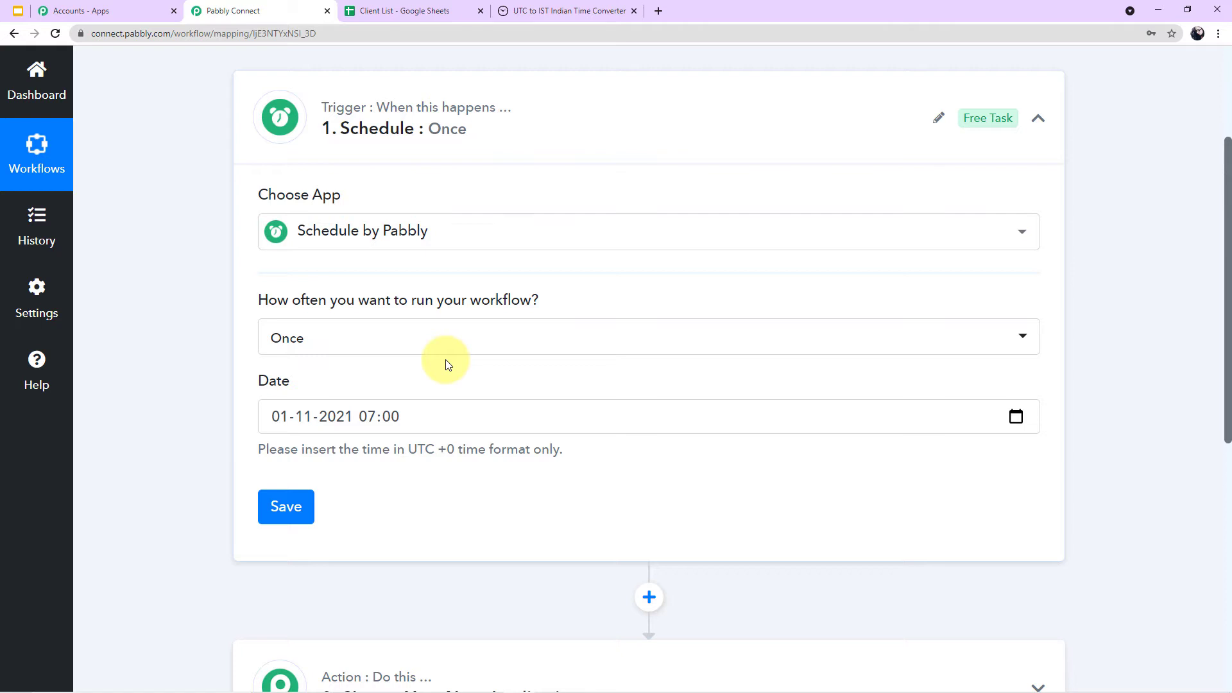
Review the client names, emails and mobile numbers in the Client List spreadsheet and return to the Pabbly Connect workflow.
{"action": "scroll", "coordinate": [468, 337], "scroll_direction": "up", "scroll_amount": 1}
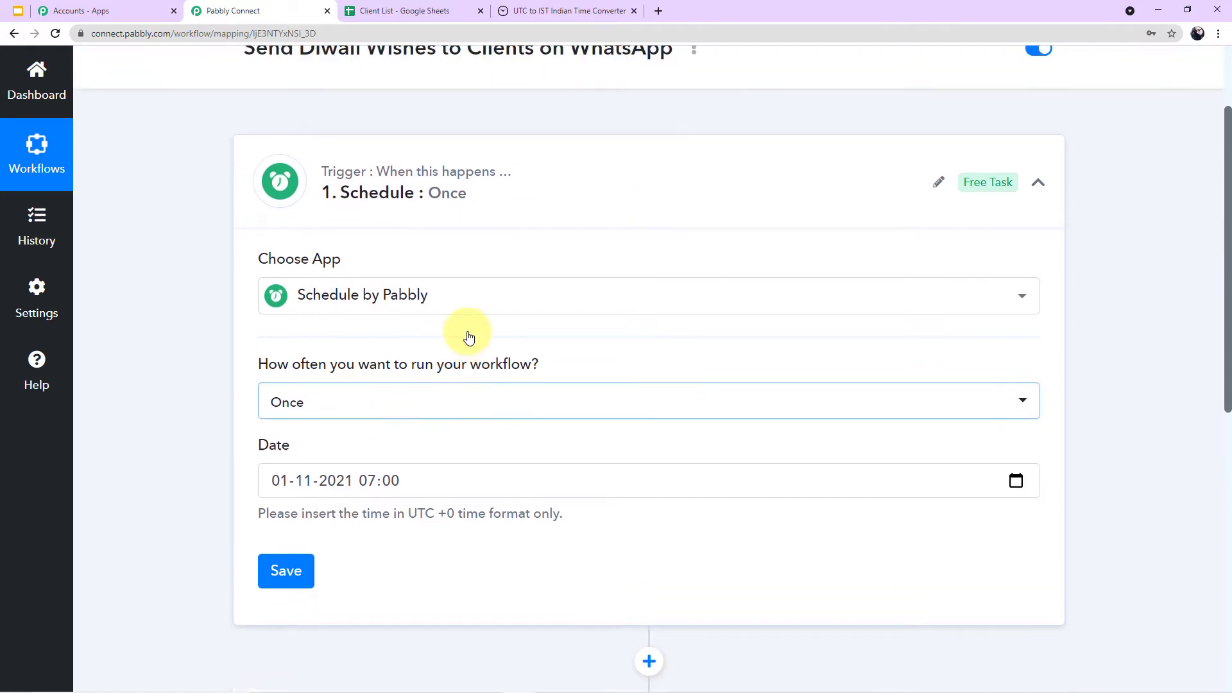
{"action": "left_click", "coordinate": [417, 7]}
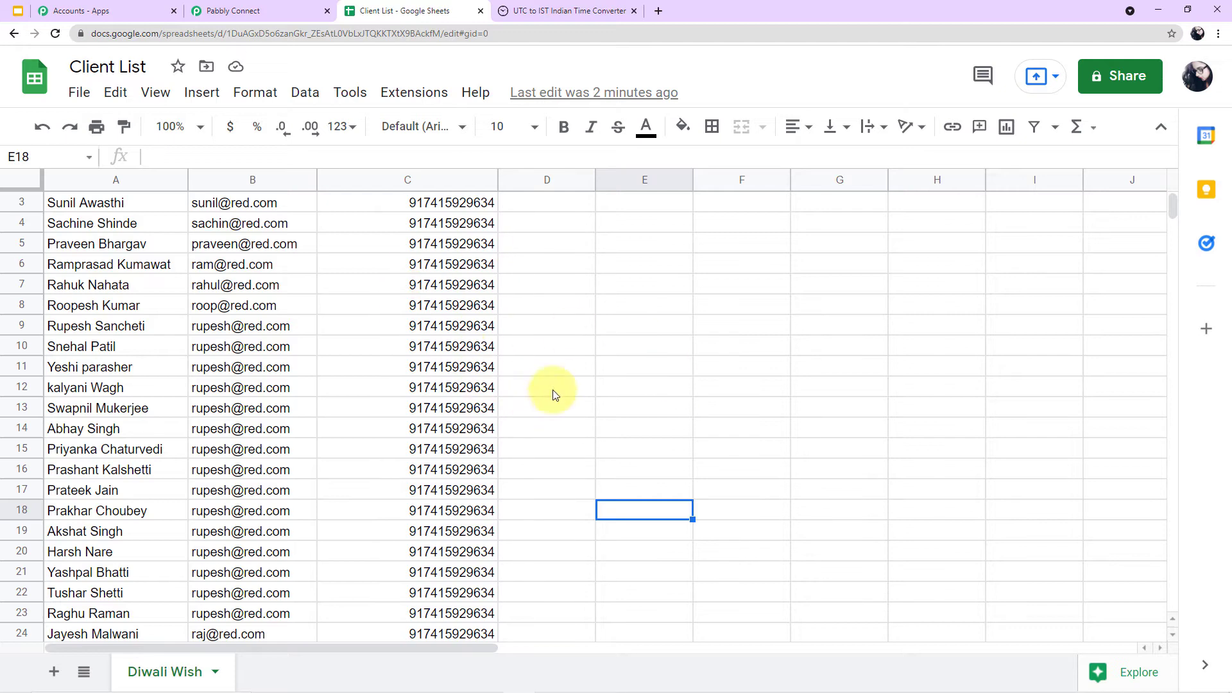
{"action": "scroll", "coordinate": [476, 270], "scroll_direction": "up", "scroll_amount": 1}
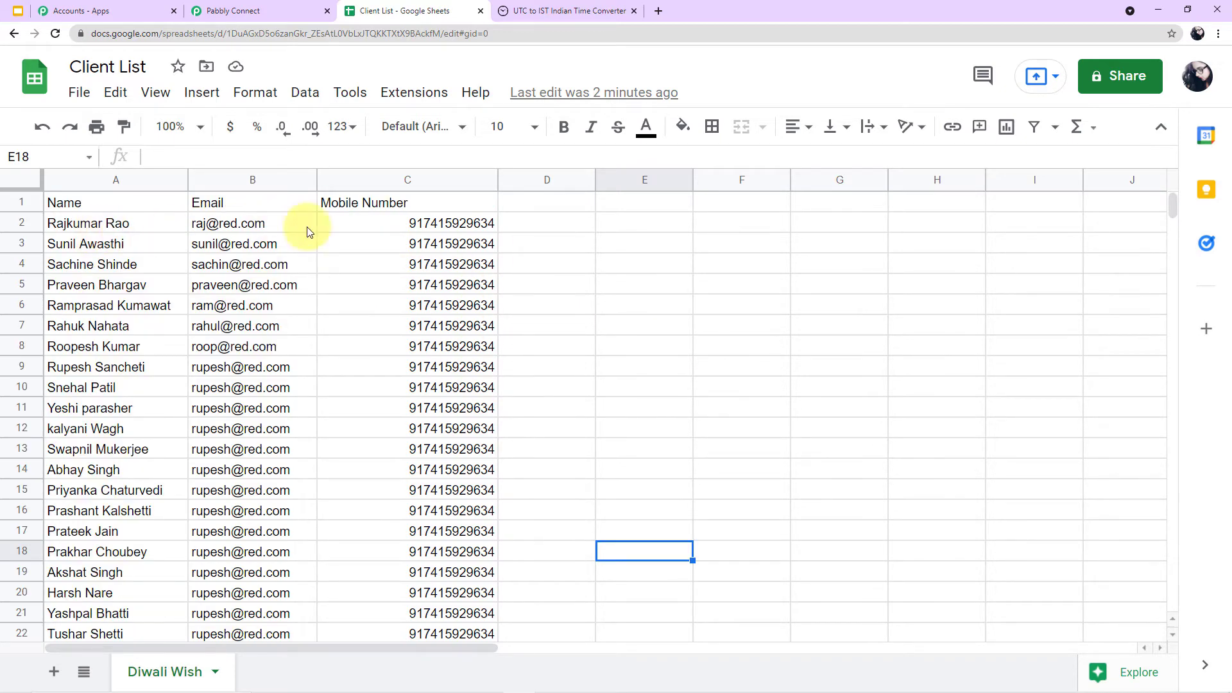
{"action": "scroll", "coordinate": [154, 366], "scroll_direction": "down", "scroll_amount": 3}
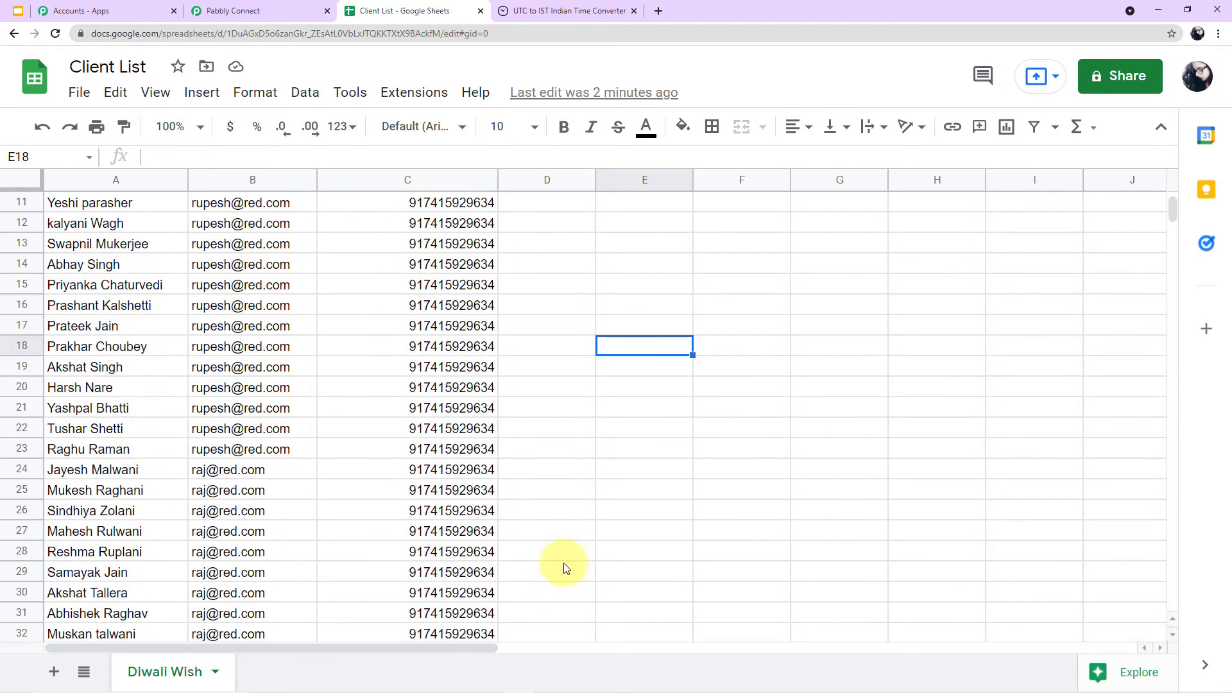
{"action": "scroll", "coordinate": [563, 545], "scroll_direction": "up", "scroll_amount": 3}
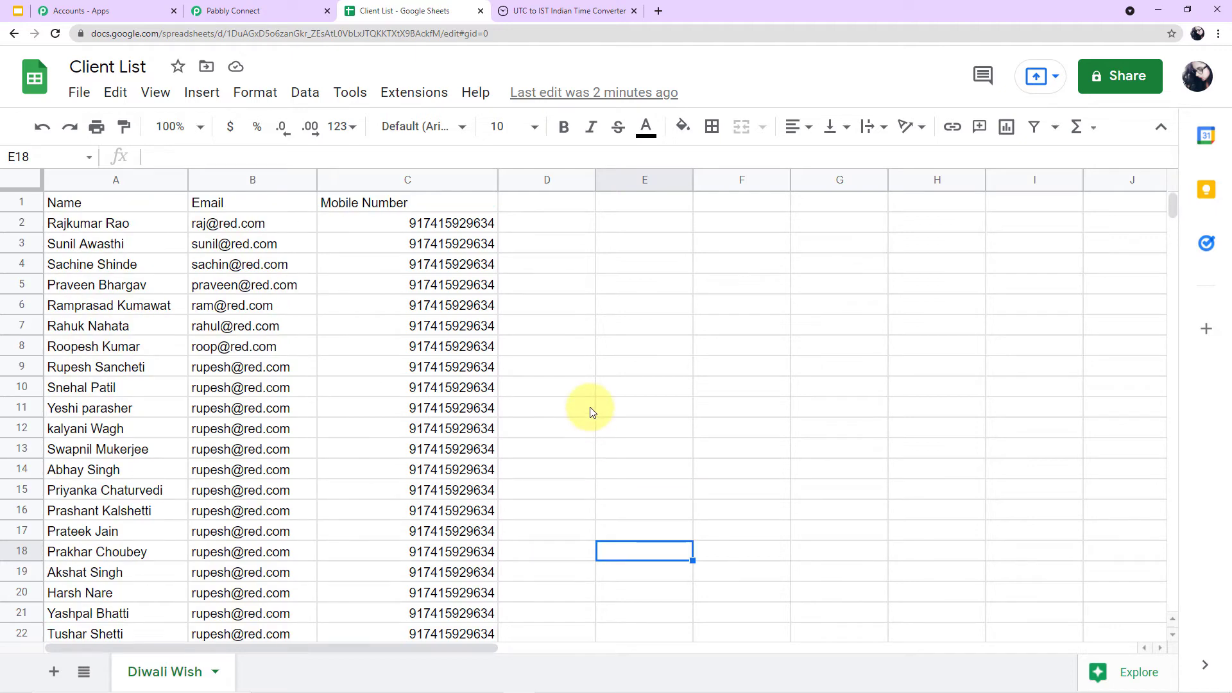
{"action": "left_click", "coordinate": [235, 10]}
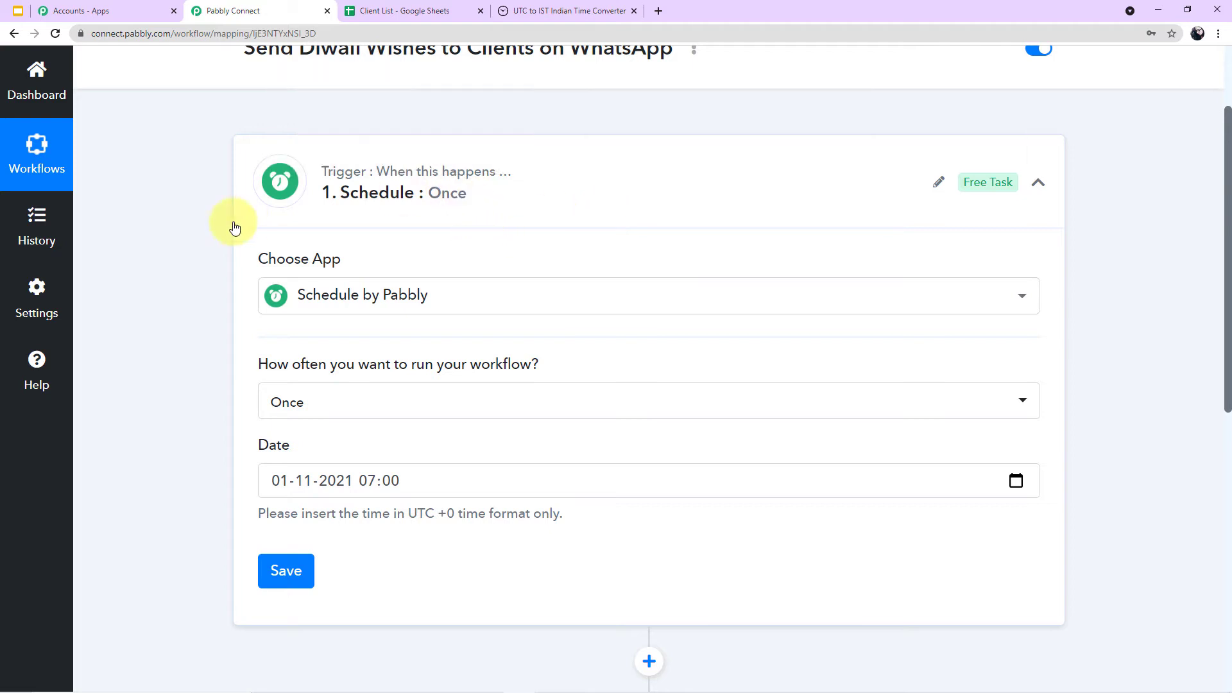
{"action": "left_click", "coordinate": [415, 8]}
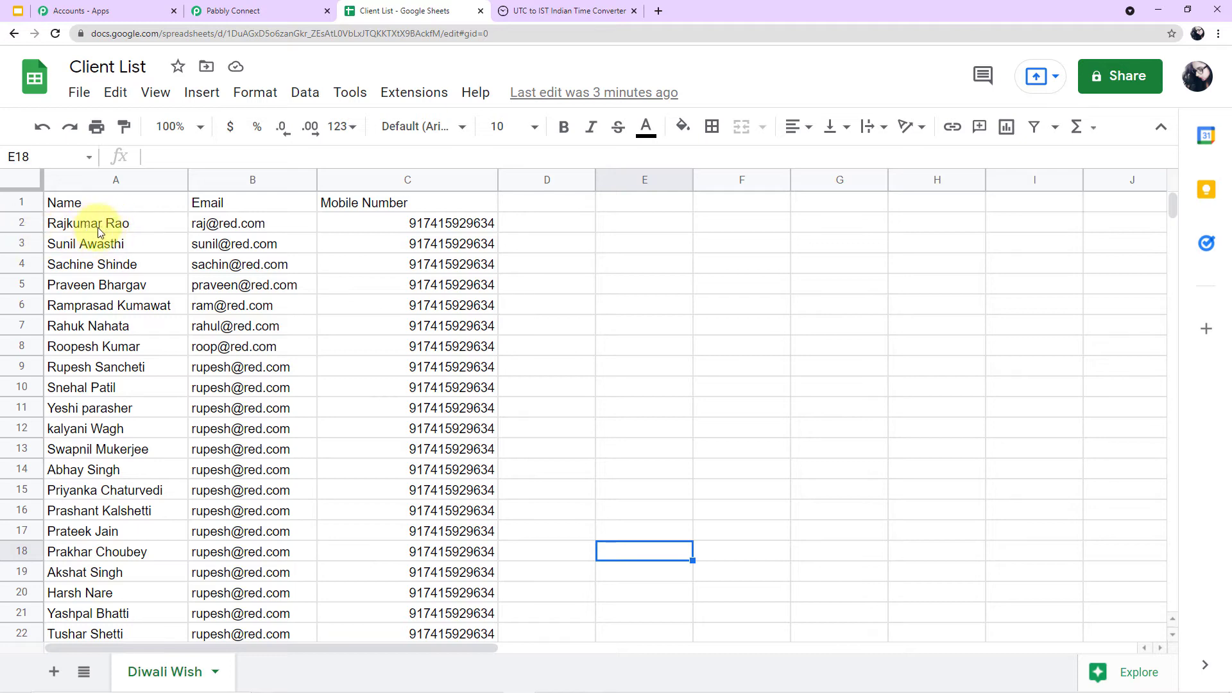
{"action": "scroll", "coordinate": [423, 622], "scroll_direction": "down", "scroll_amount": 1}
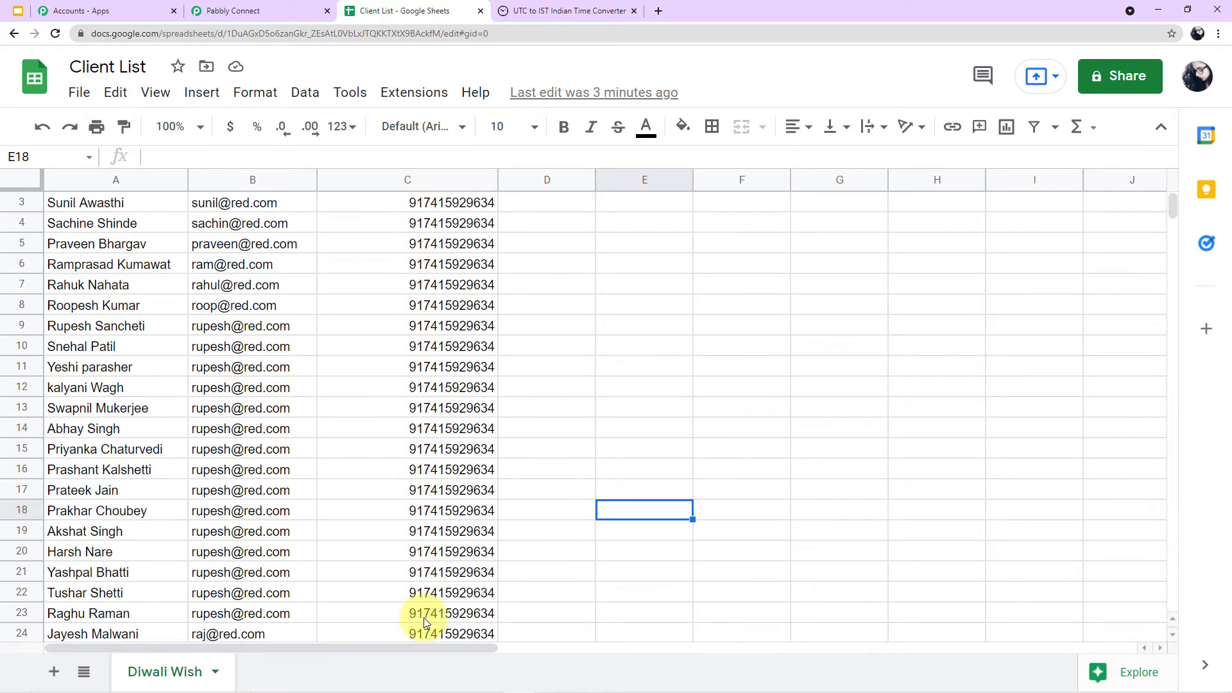
{"action": "scroll", "coordinate": [424, 619], "scroll_direction": "down", "scroll_amount": 1}
{"action": "scroll", "coordinate": [414, 600], "scroll_direction": "up", "scroll_amount": 2}
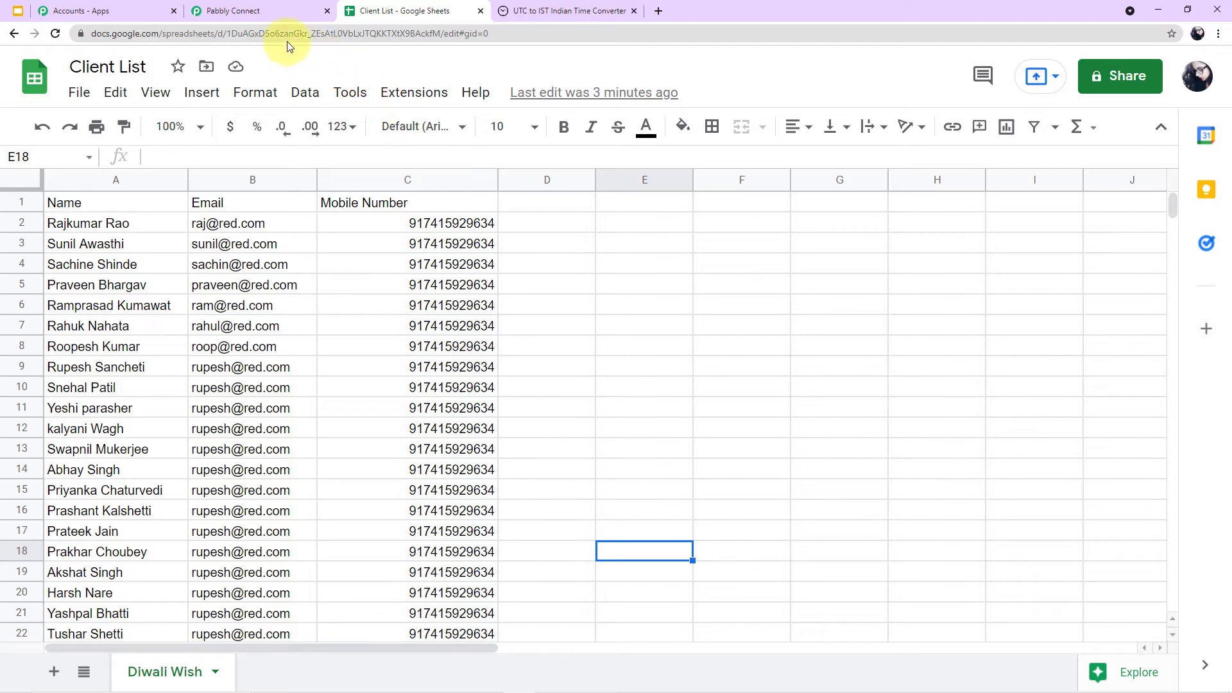
{"action": "left_click", "coordinate": [244, 11]}
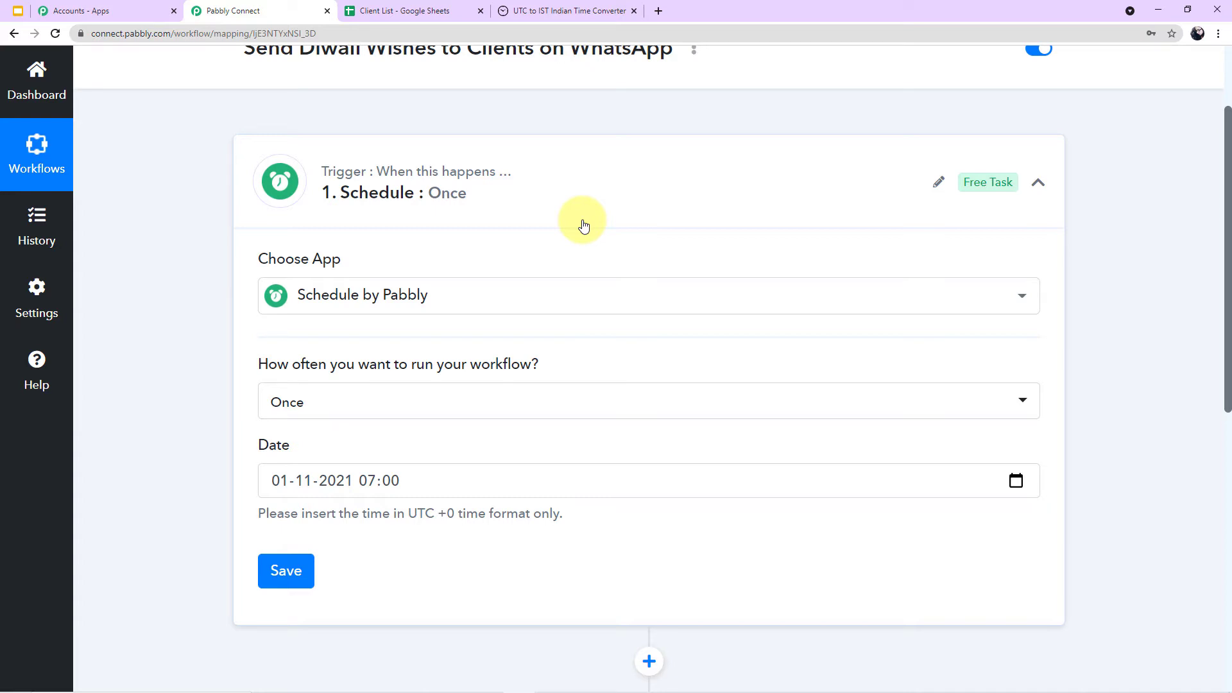
Expand the action step below the Schedule trigger and recheck the Client List spreadsheet and the scheduled date.
{"action": "scroll", "coordinate": [613, 256], "scroll_direction": "down", "scroll_amount": 4}
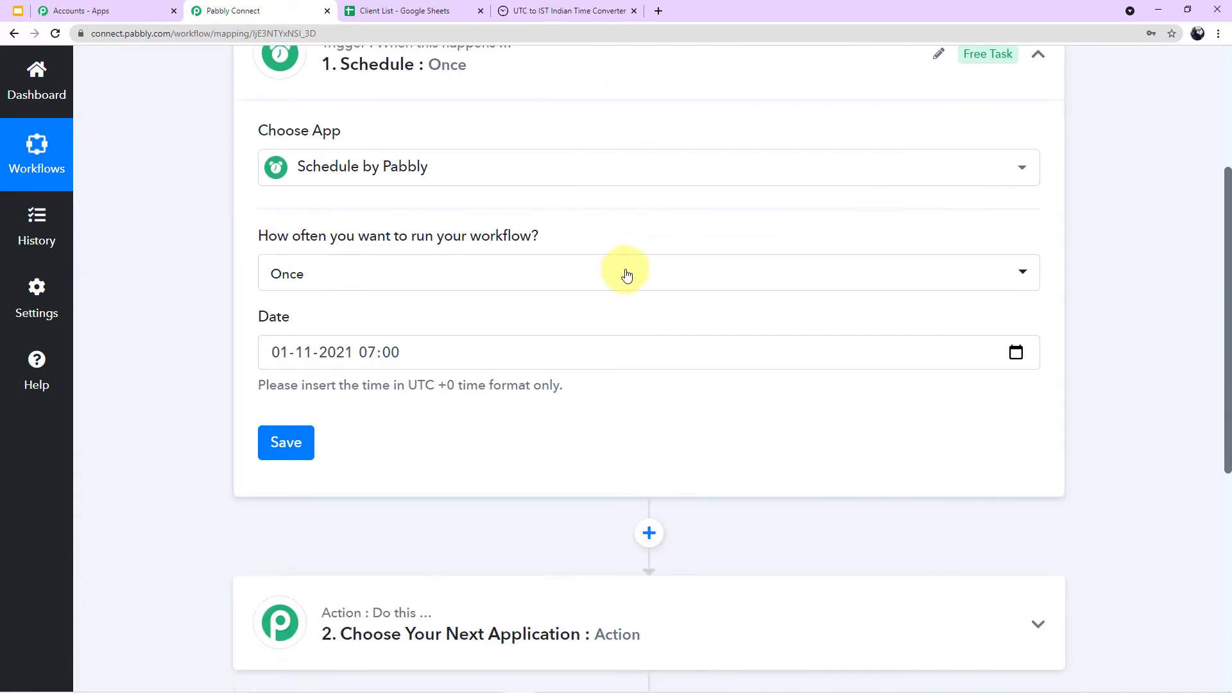
{"action": "scroll", "coordinate": [684, 296], "scroll_direction": "down", "scroll_amount": 1}
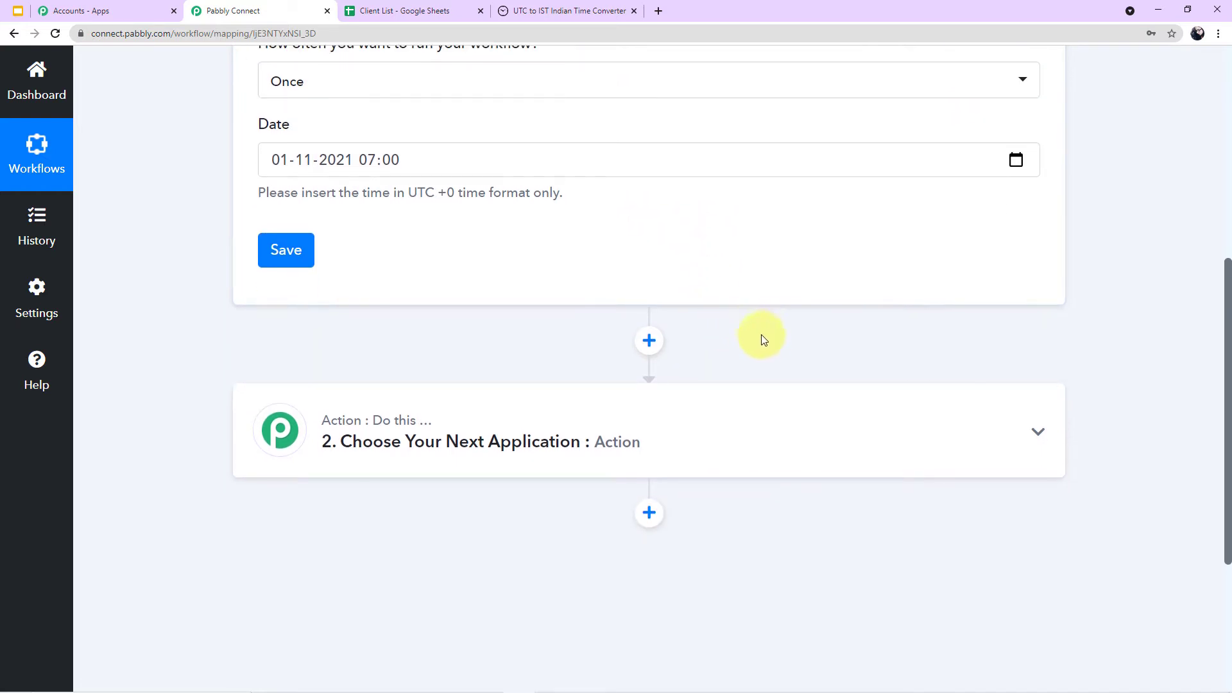
{"action": "scroll", "coordinate": [755, 370], "scroll_direction": "down", "scroll_amount": 1}
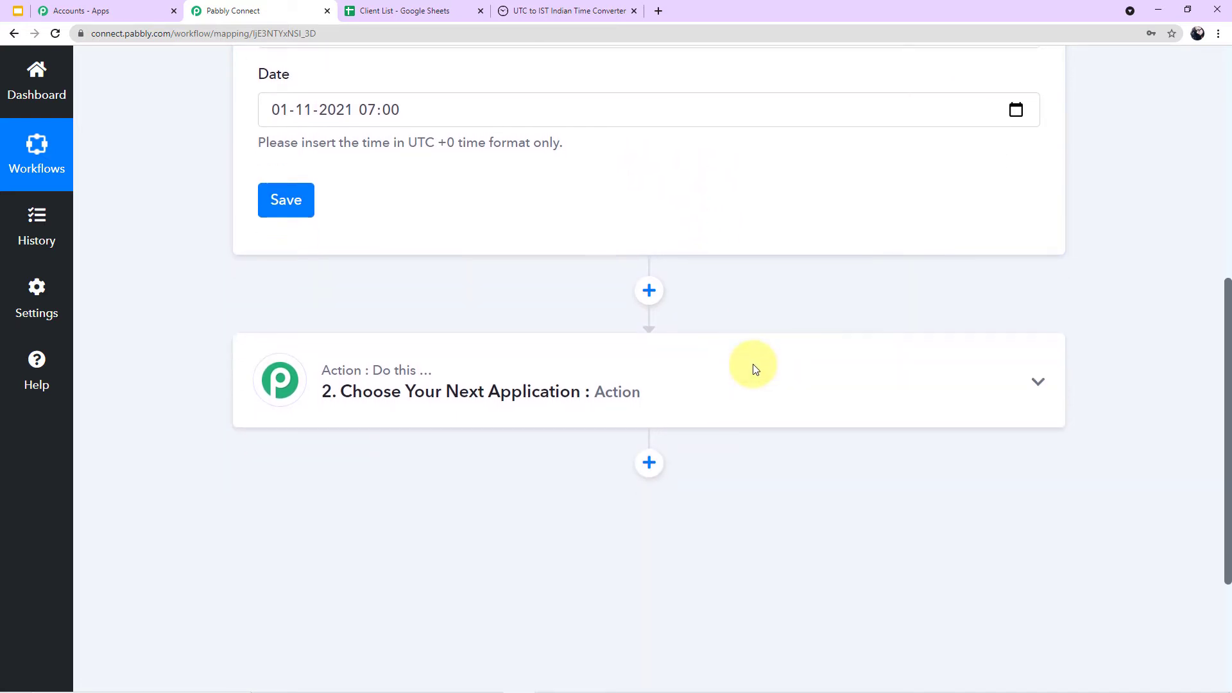
{"action": "left_click", "coordinate": [737, 358]}
{"action": "left_click", "coordinate": [427, 11]}
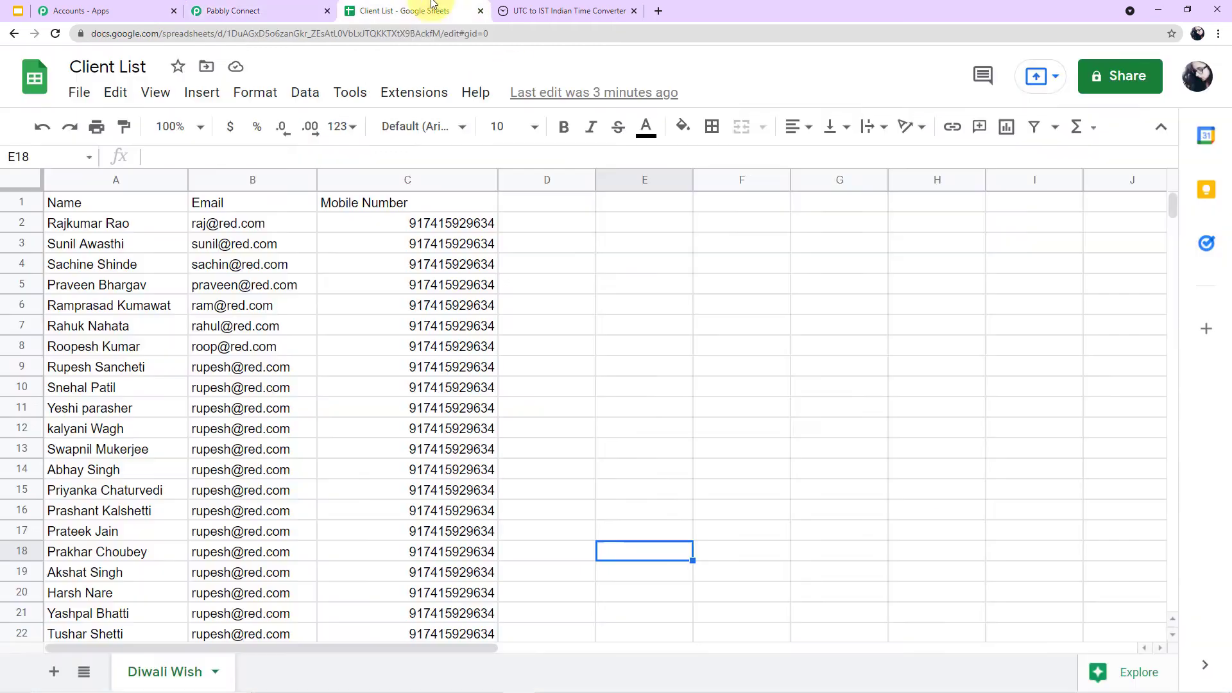
{"action": "left_click", "coordinate": [301, 6]}
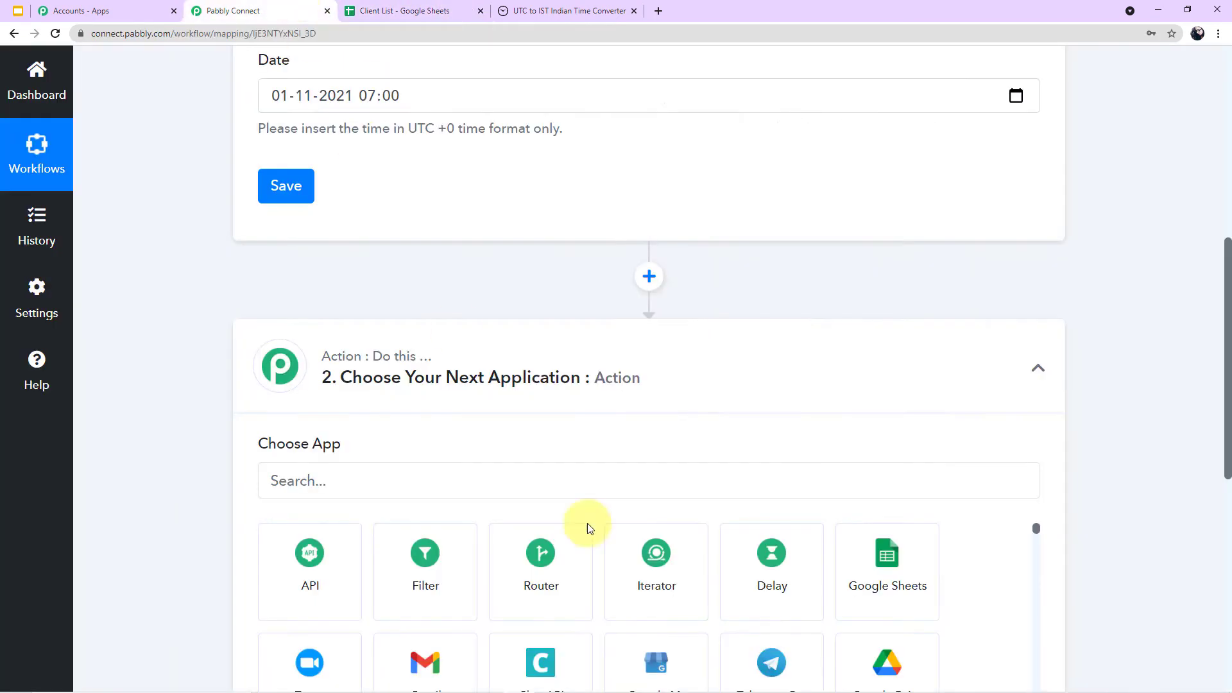
{"action": "scroll", "coordinate": [548, 434], "scroll_direction": "up", "scroll_amount": 3}
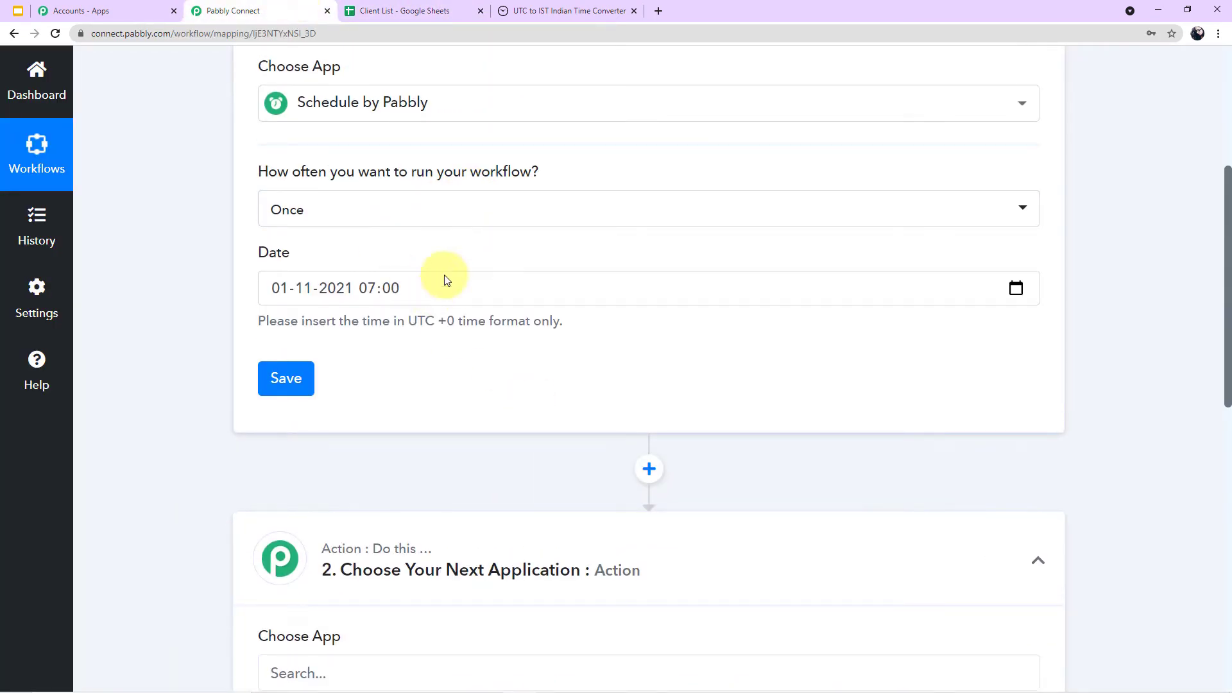
{"action": "scroll", "coordinate": [537, 401], "scroll_direction": "down", "scroll_amount": 3}
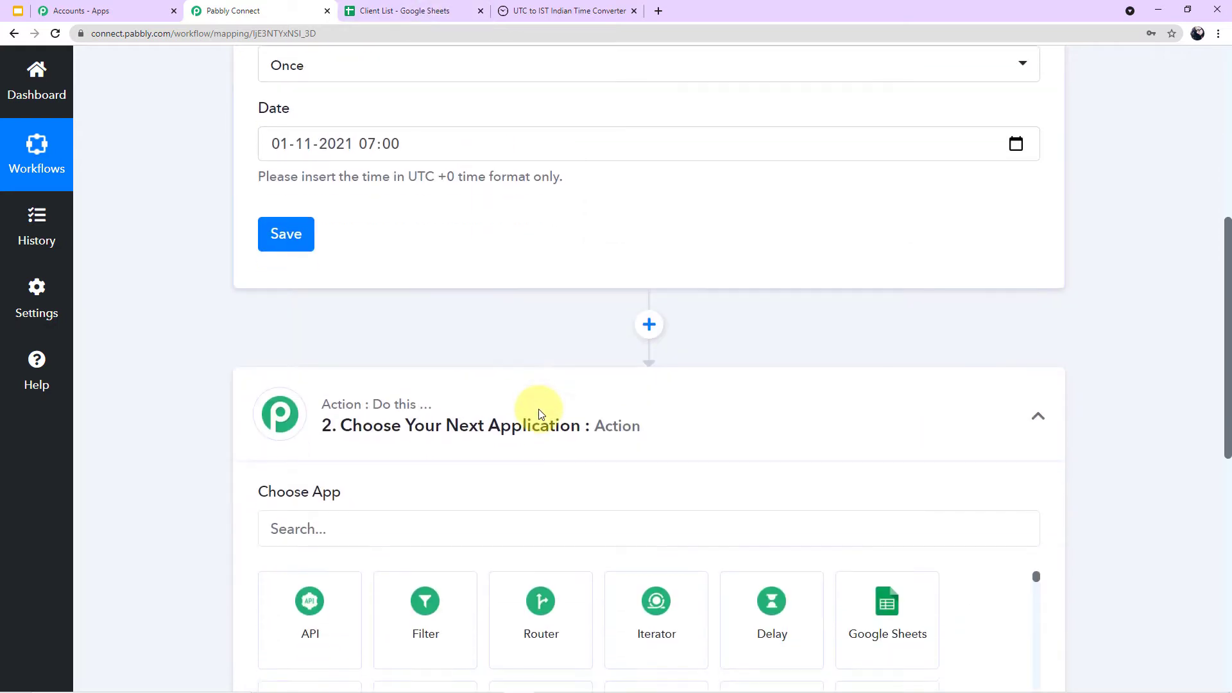
Search the action apps for "google" and choose Google Sheets as the action step's app.
{"action": "scroll", "coordinate": [393, 484], "scroll_direction": "down", "scroll_amount": 2}
{"action": "left_click", "coordinate": [363, 351]}
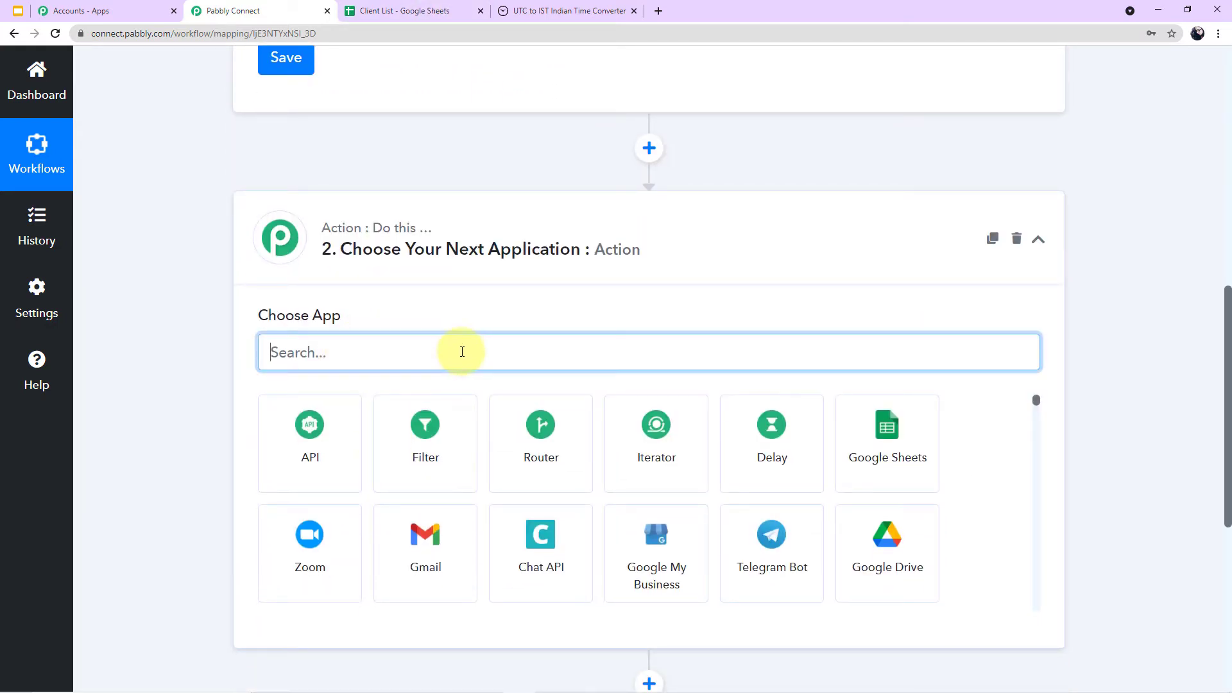
{"action": "type", "text": "goo"}
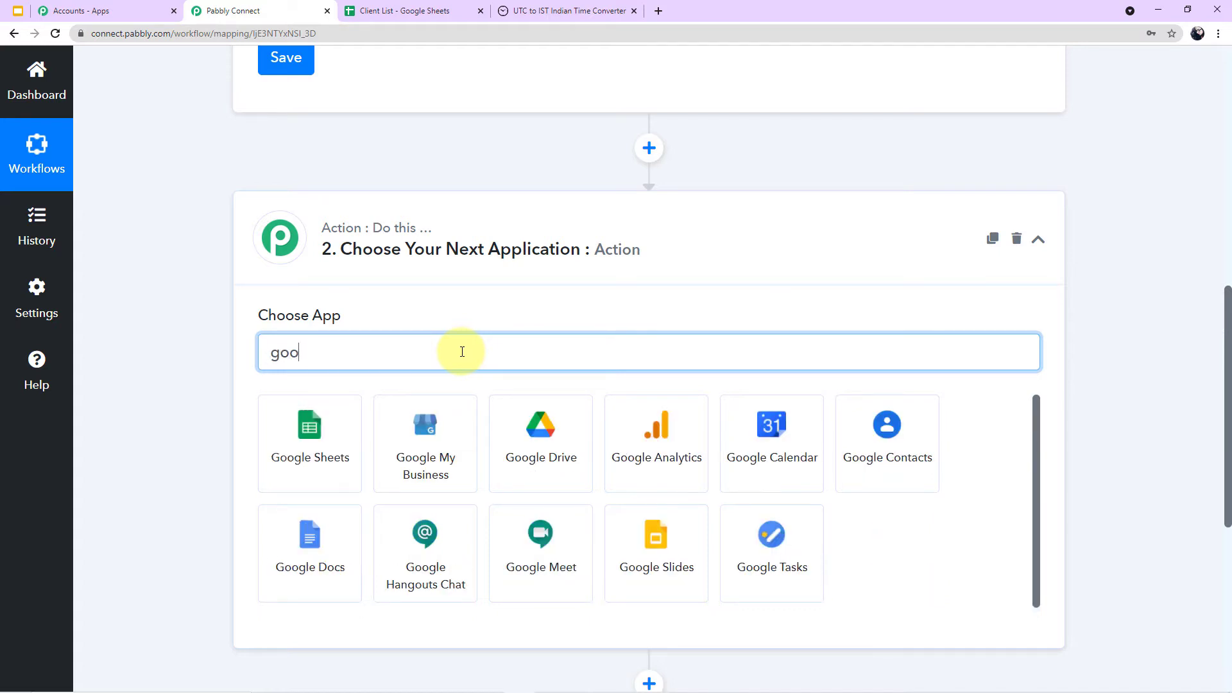
{"action": "type", "text": "fl"}
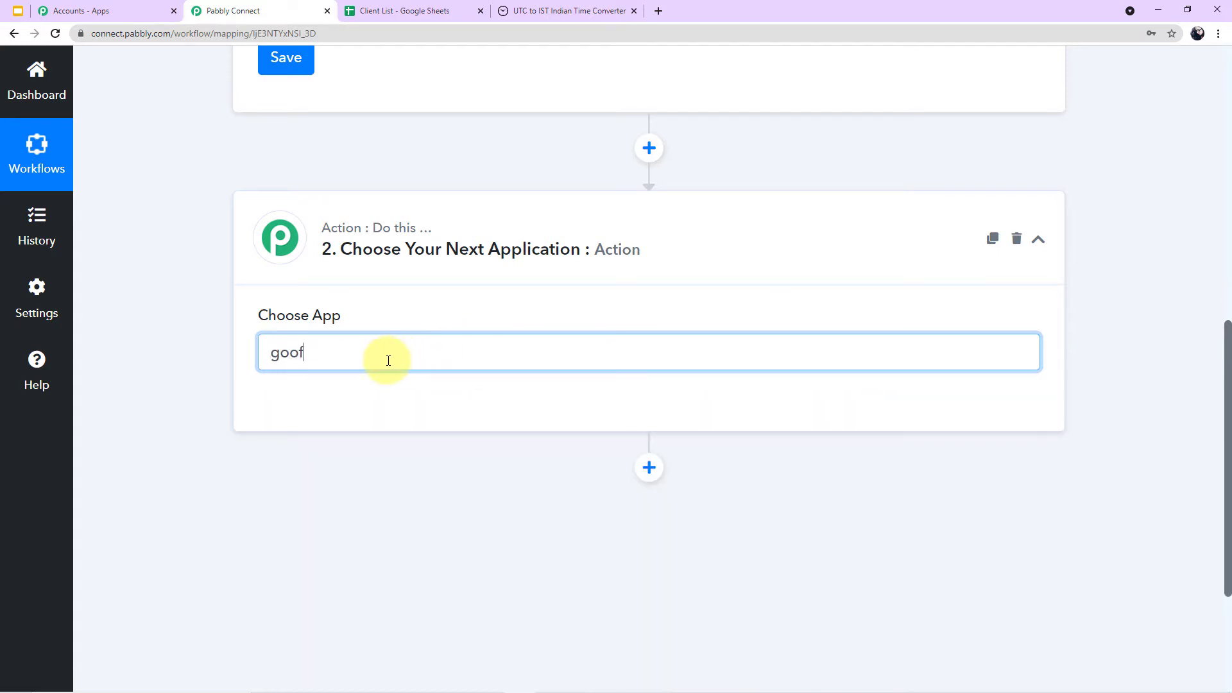
{"action": "key", "text": "BackSpace"}
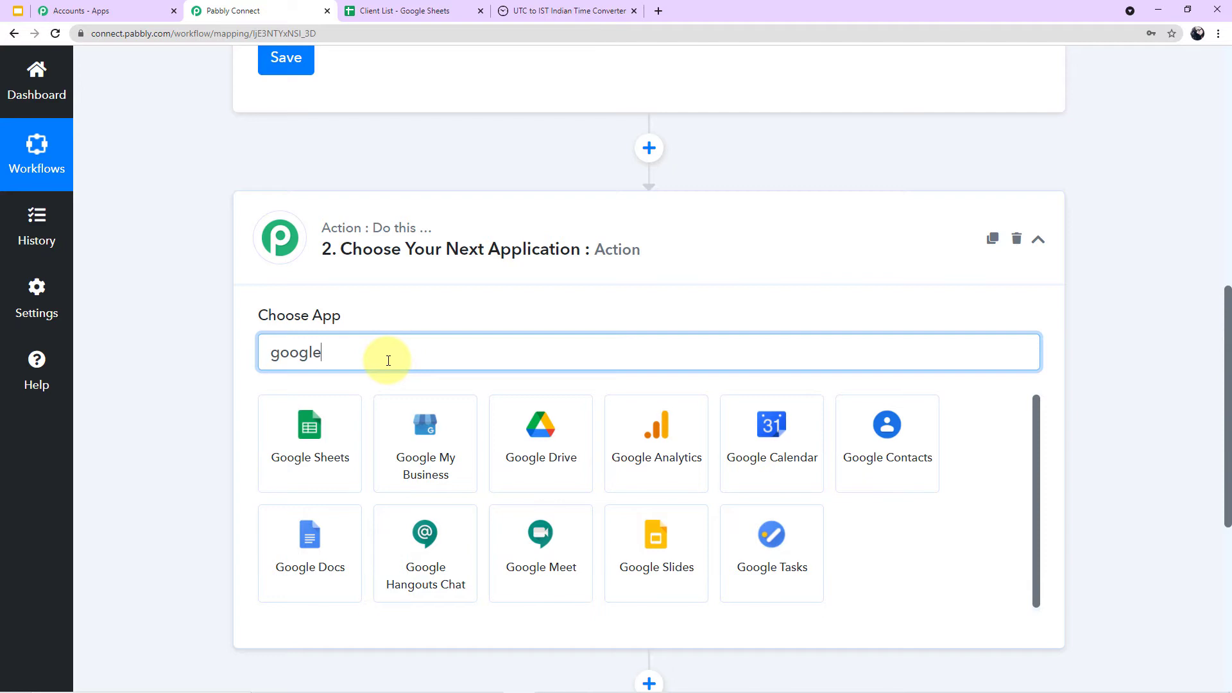
{"action": "left_click", "coordinate": [336, 431]}
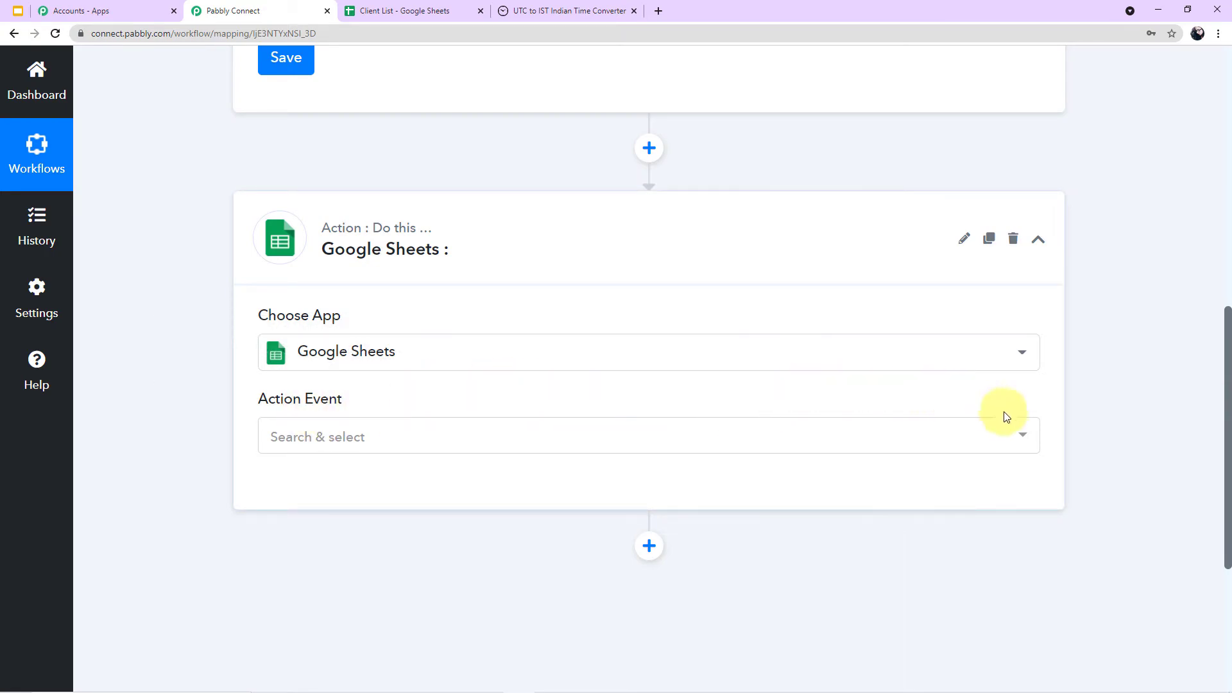
Look through the Google Sheets action events and select Get Row(s).
{"action": "left_click", "coordinate": [1025, 440]}
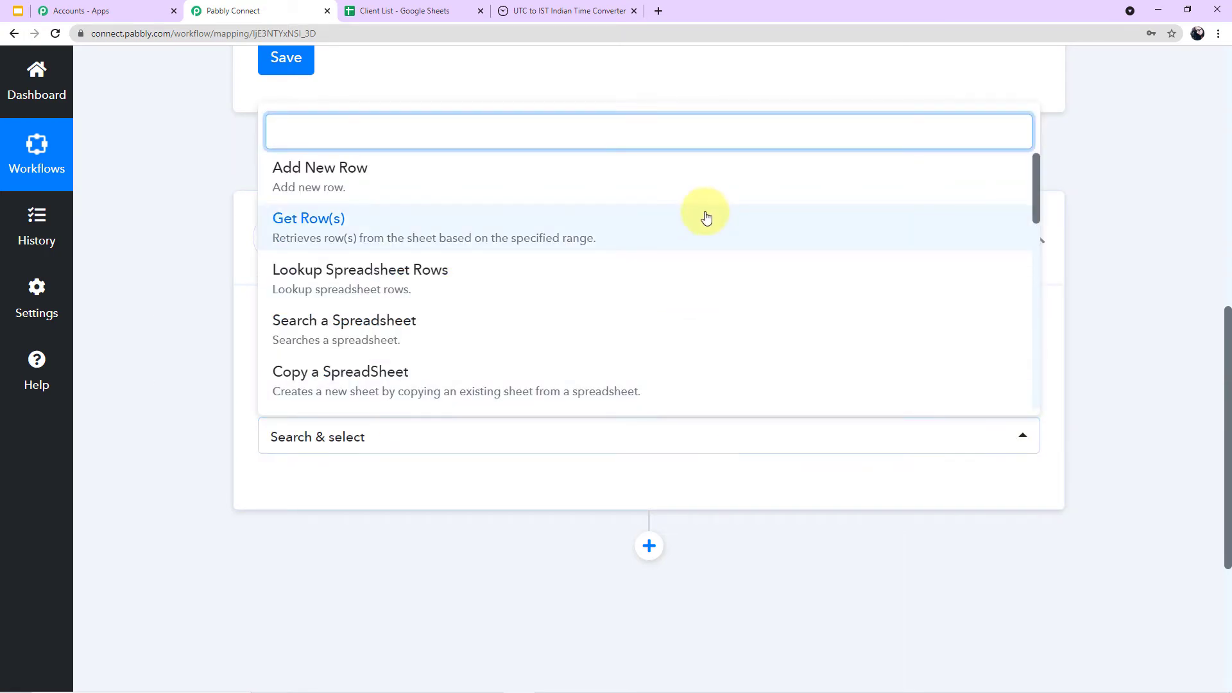
{"action": "scroll", "coordinate": [711, 282], "scroll_direction": "down", "scroll_amount": 2}
{"action": "scroll", "coordinate": [715, 314], "scroll_direction": "down", "scroll_amount": 2}
{"action": "scroll", "coordinate": [722, 323], "scroll_direction": "up", "scroll_amount": 2}
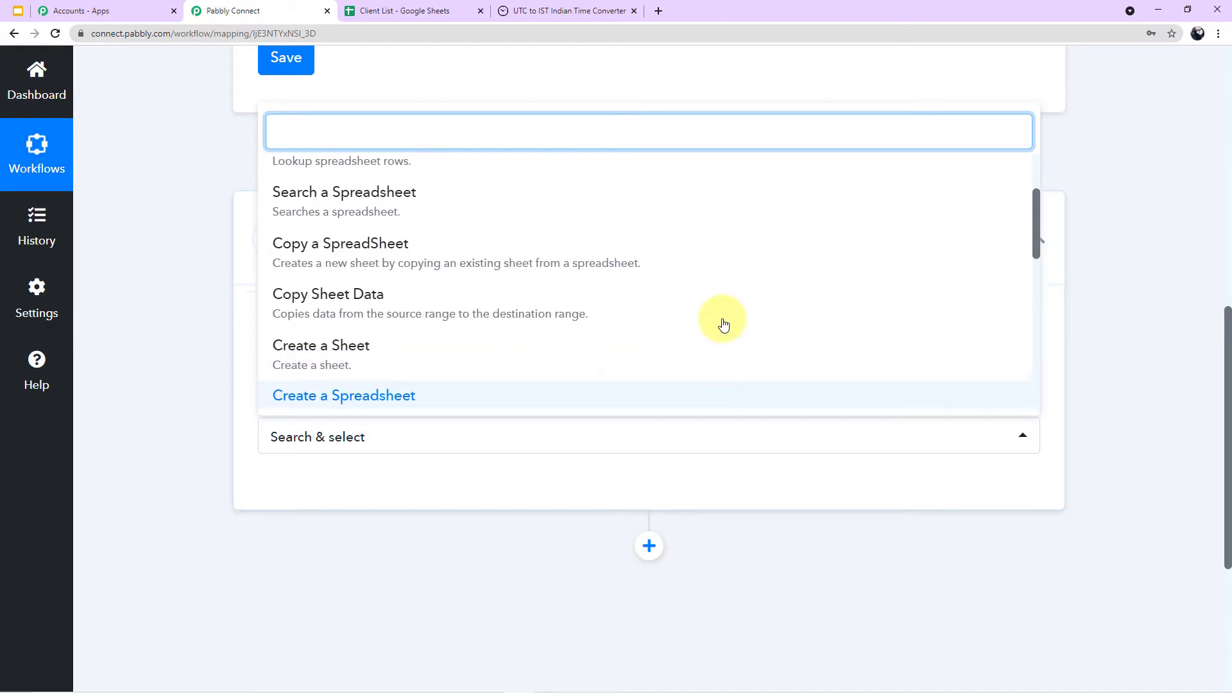
{"action": "scroll", "coordinate": [723, 325], "scroll_direction": "down", "scroll_amount": 1}
{"action": "scroll", "coordinate": [722, 323], "scroll_direction": "down", "scroll_amount": 2}
{"action": "scroll", "coordinate": [722, 322], "scroll_direction": "up", "scroll_amount": 5}
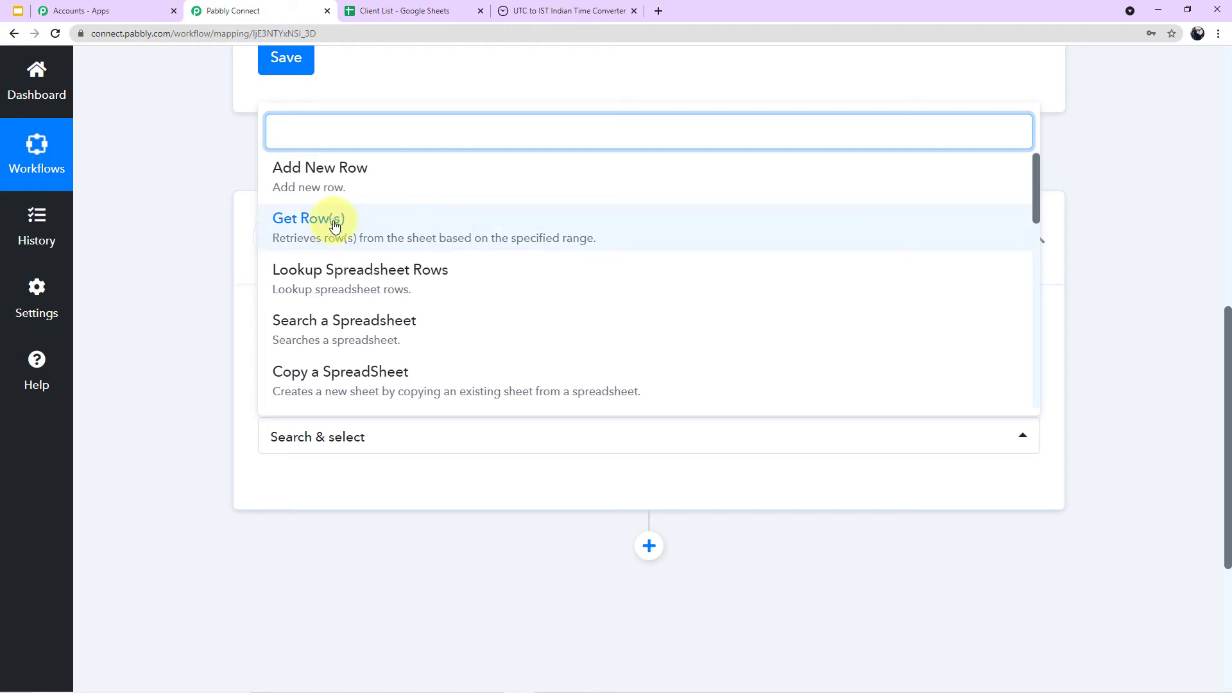
{"action": "left_click", "coordinate": [357, 231]}
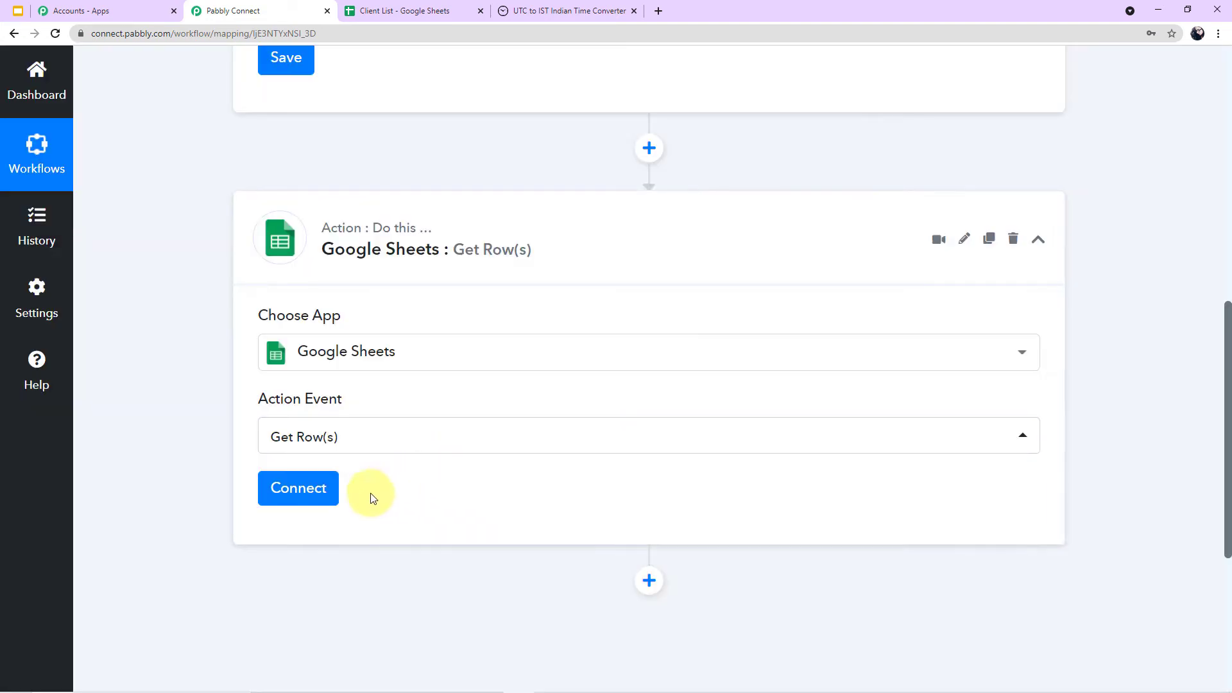
Add a new Google Sheets connection to the action step and authorize Pabbly Connect Sheets with the signed-in Google account.
{"action": "left_click", "coordinate": [318, 478]}
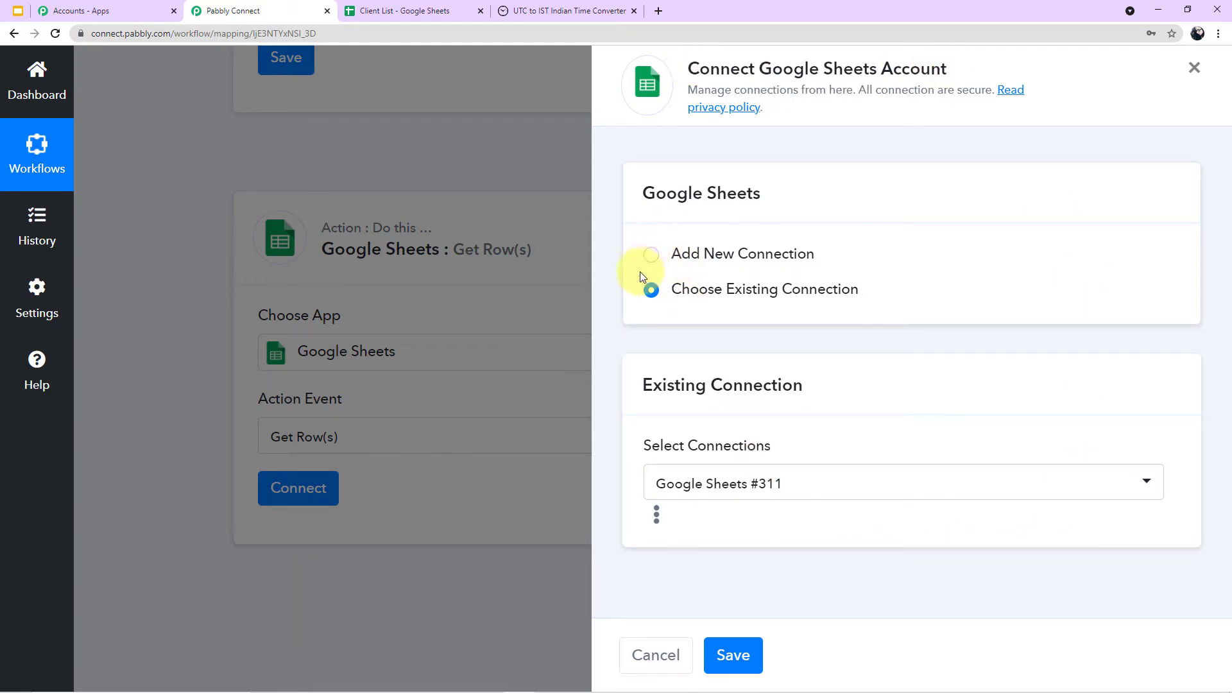
{"action": "left_click", "coordinate": [652, 255]}
{"action": "left_click", "coordinate": [767, 459]}
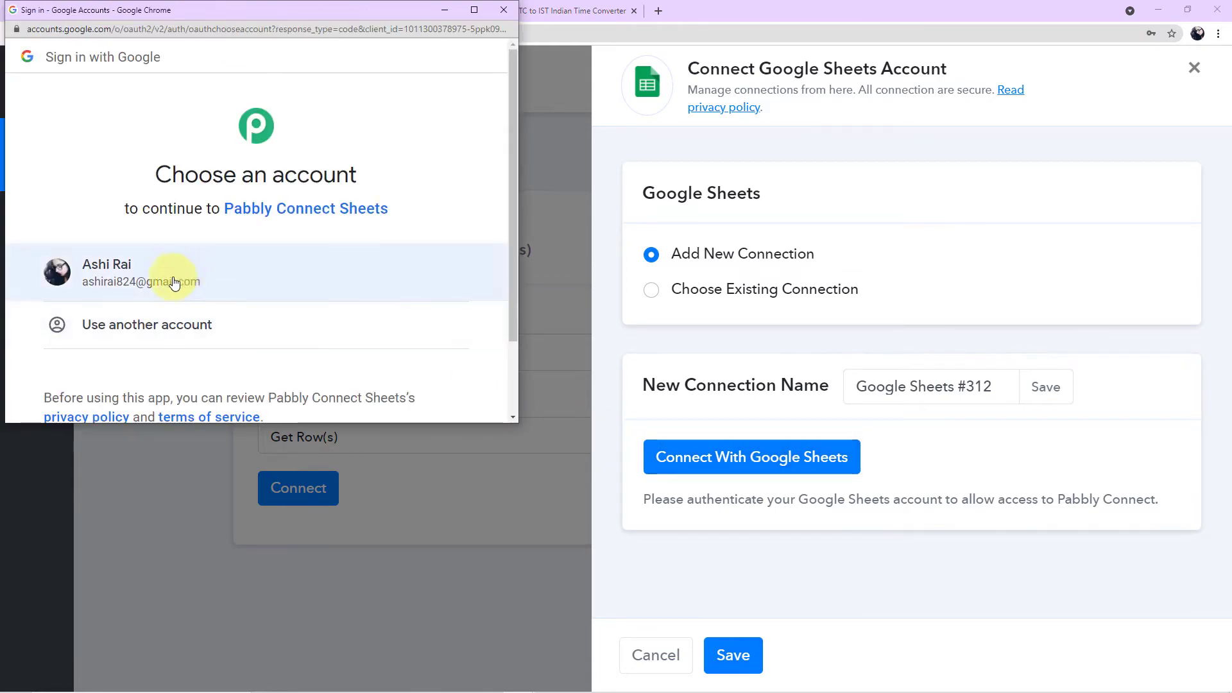
{"action": "left_click", "coordinate": [195, 289]}
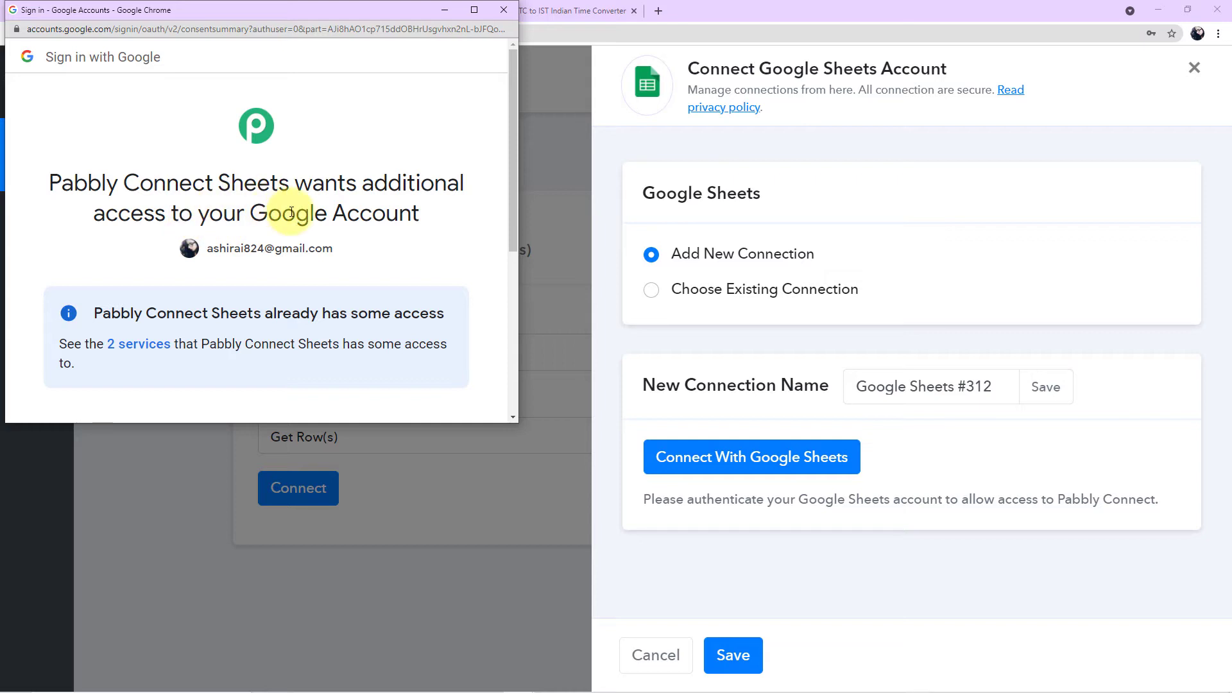
{"action": "scroll", "coordinate": [296, 225], "scroll_direction": "down", "scroll_amount": 4}
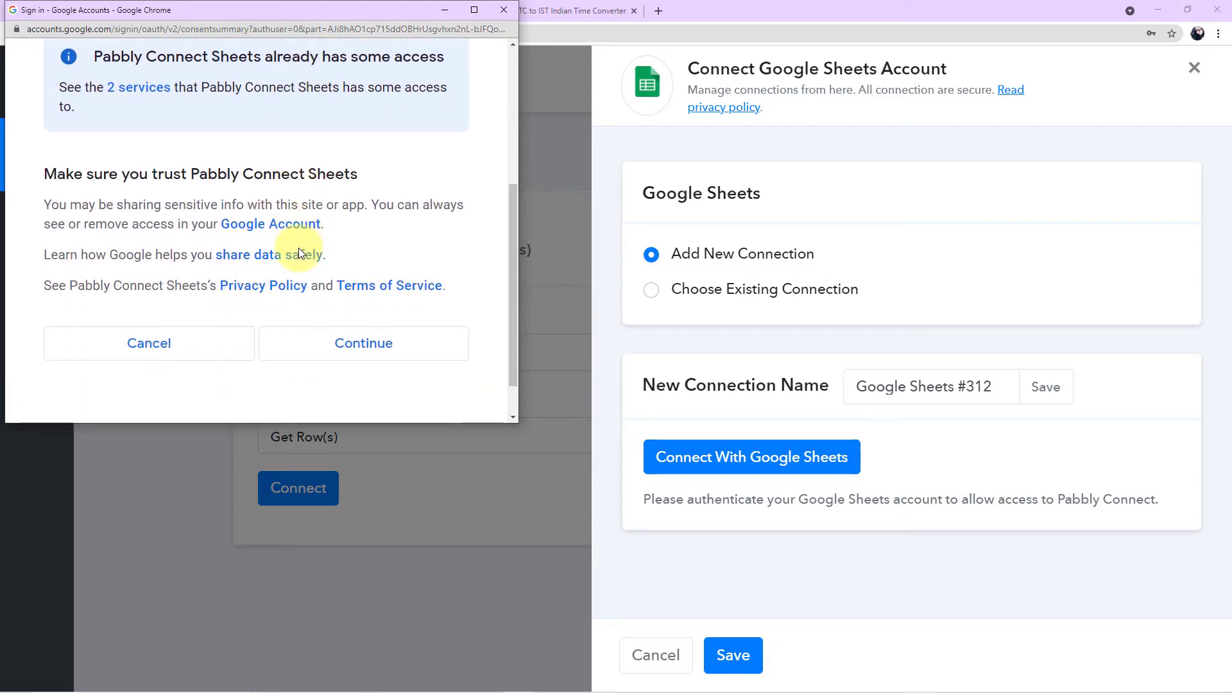
{"action": "scroll", "coordinate": [300, 253], "scroll_direction": "up", "scroll_amount": 2}
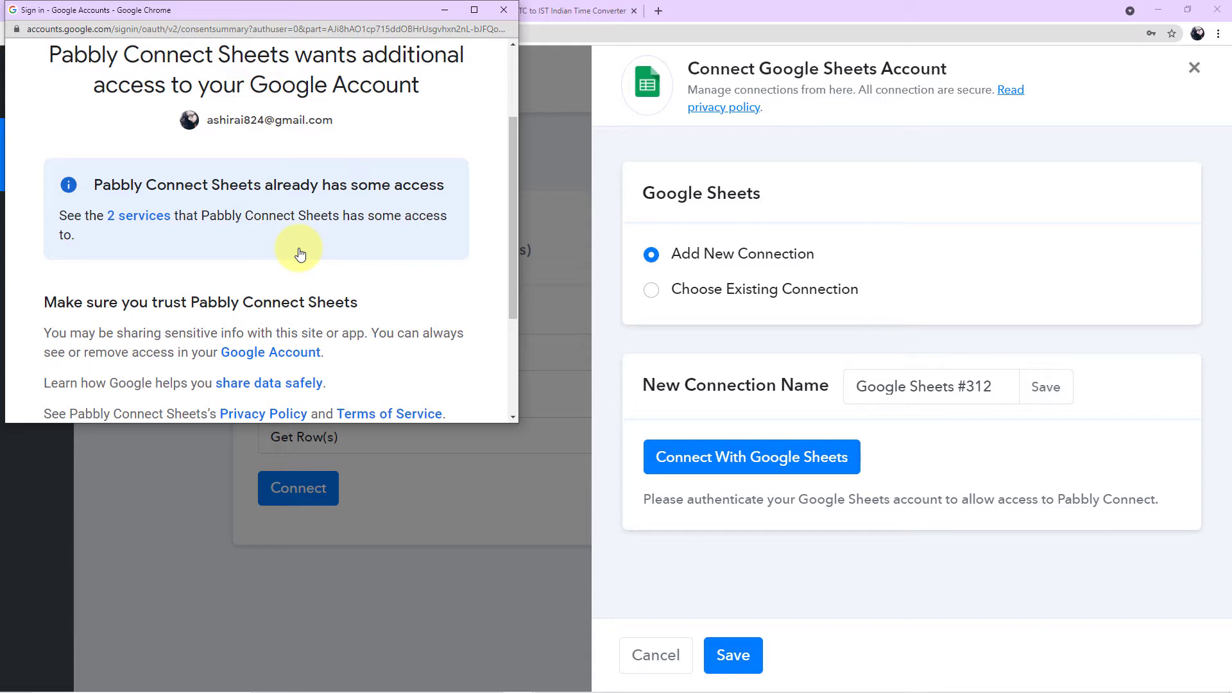
{"action": "scroll", "coordinate": [300, 254], "scroll_direction": "down", "scroll_amount": 3}
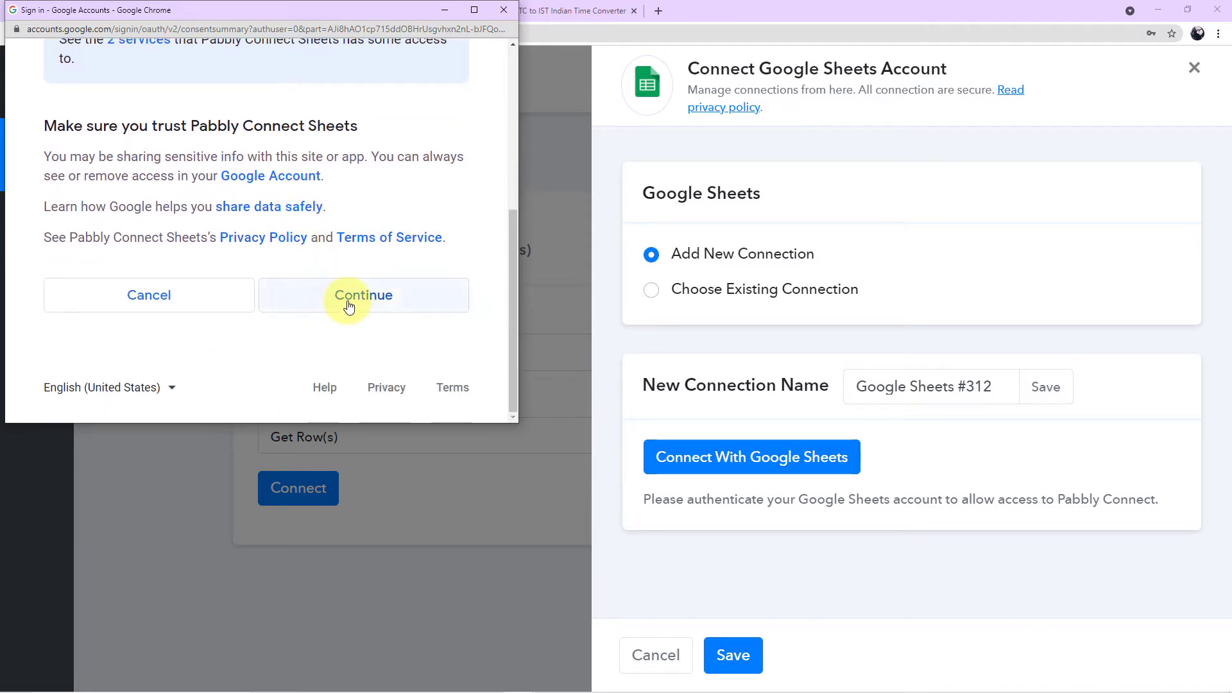
{"action": "left_click", "coordinate": [346, 295]}
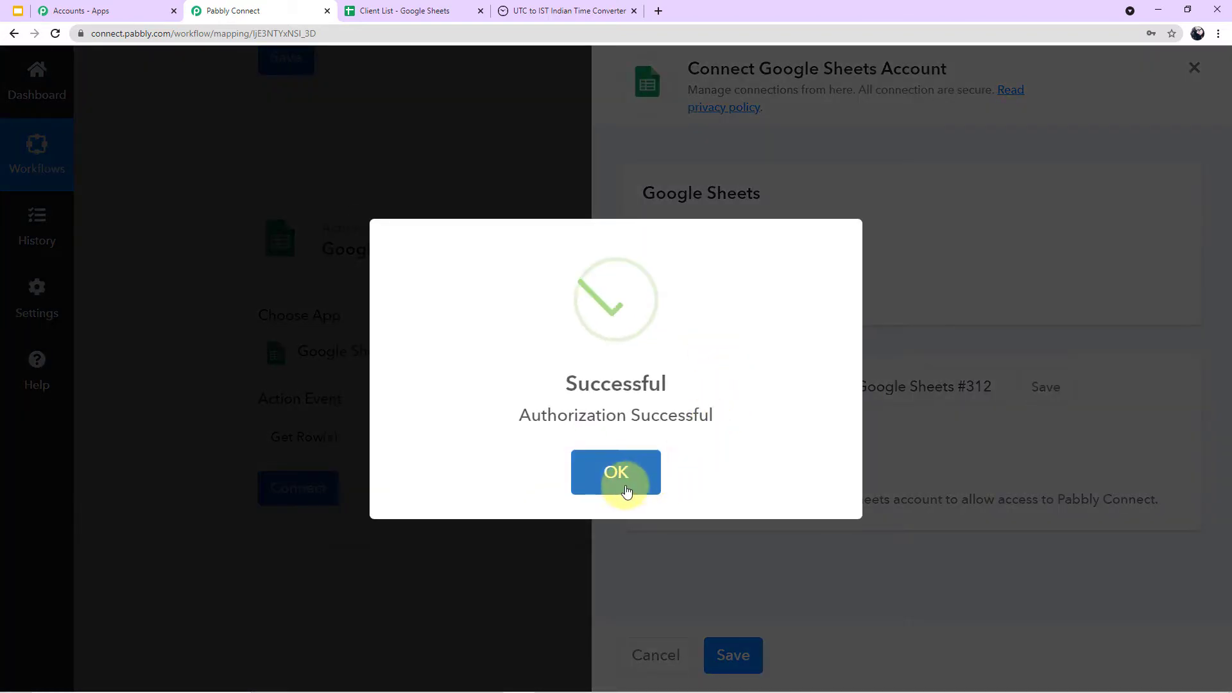
{"action": "left_click", "coordinate": [617, 470]}
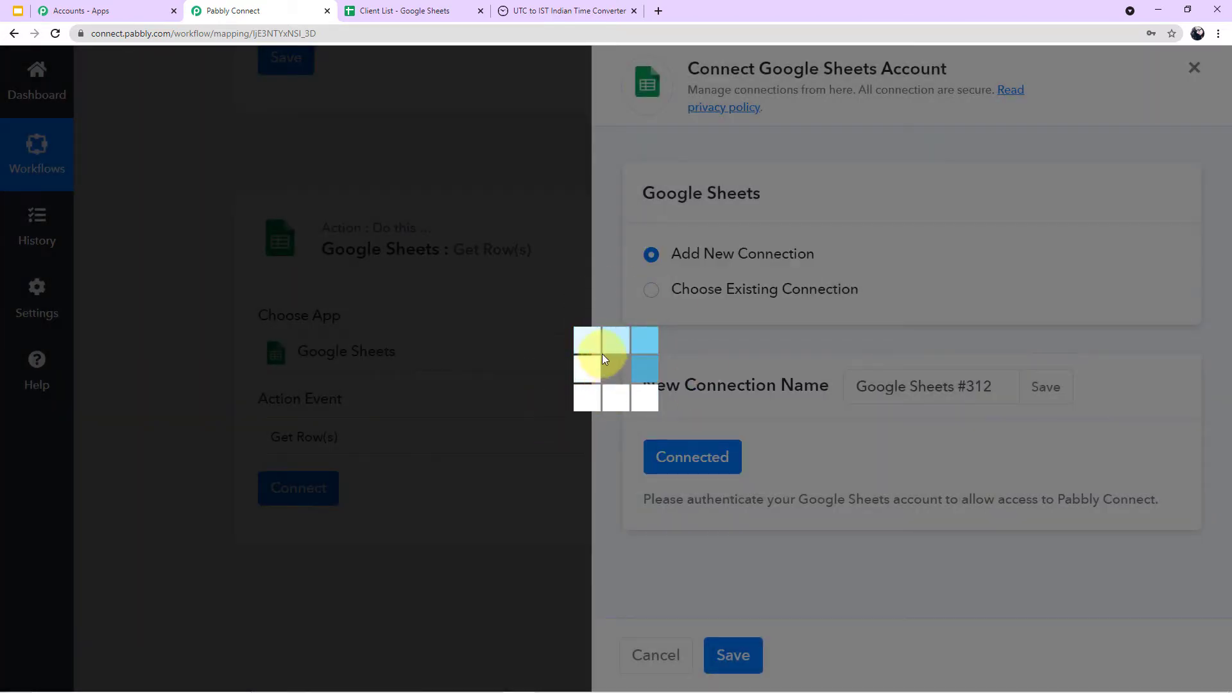
Check the spreadsheet's title in its Google Sheets tab and select Client List as the action step's spreadsheet.
{"action": "scroll", "coordinate": [556, 375], "scroll_direction": "down", "scroll_amount": 2}
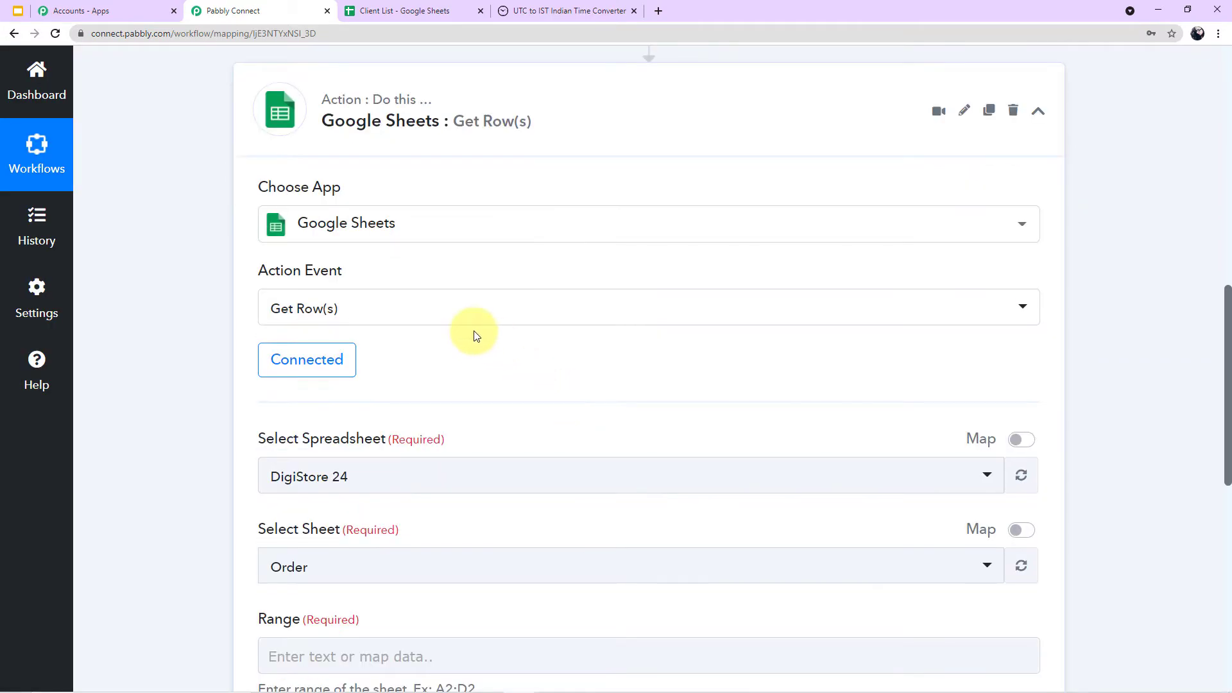
{"action": "scroll", "coordinate": [527, 317], "scroll_direction": "down", "scroll_amount": 2}
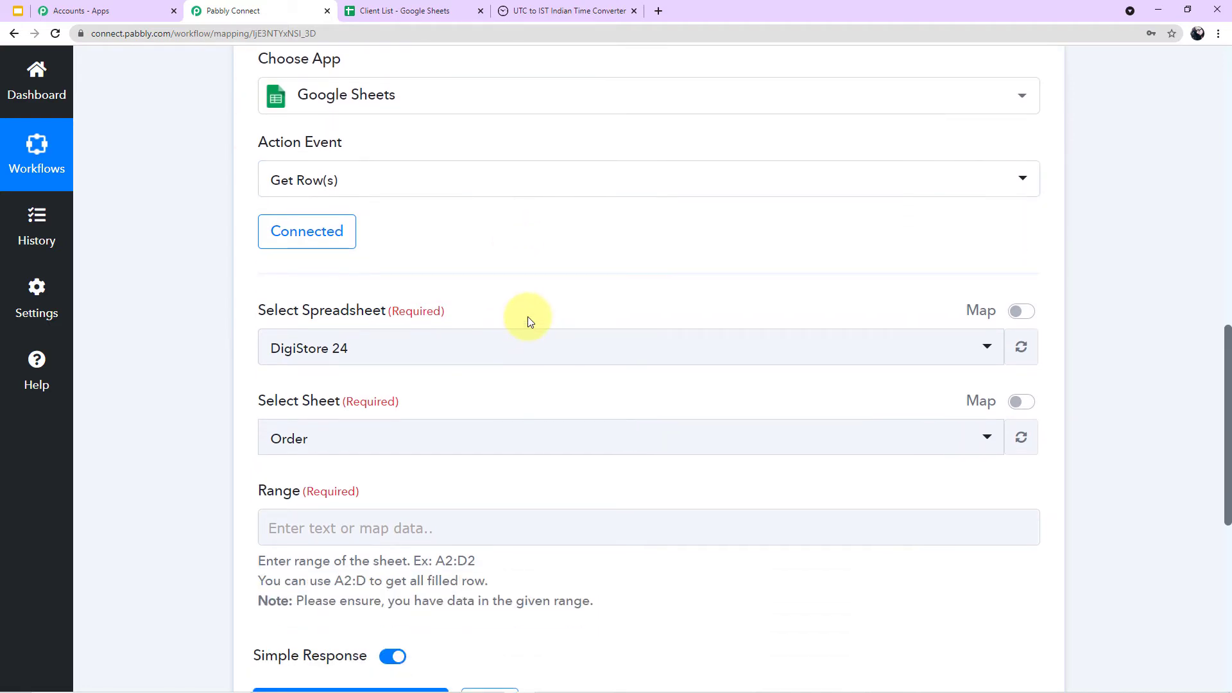
{"action": "scroll", "coordinate": [380, 349], "scroll_direction": "down", "scroll_amount": 1}
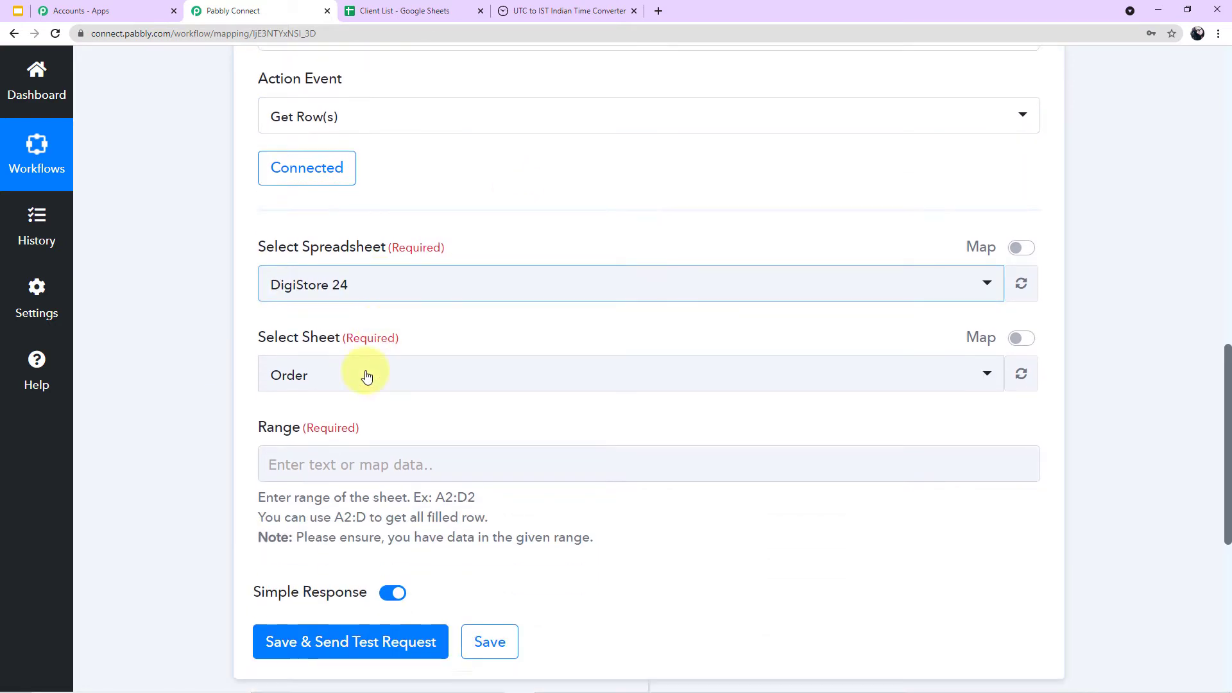
{"action": "scroll", "coordinate": [344, 418], "scroll_direction": "up", "scroll_amount": 1}
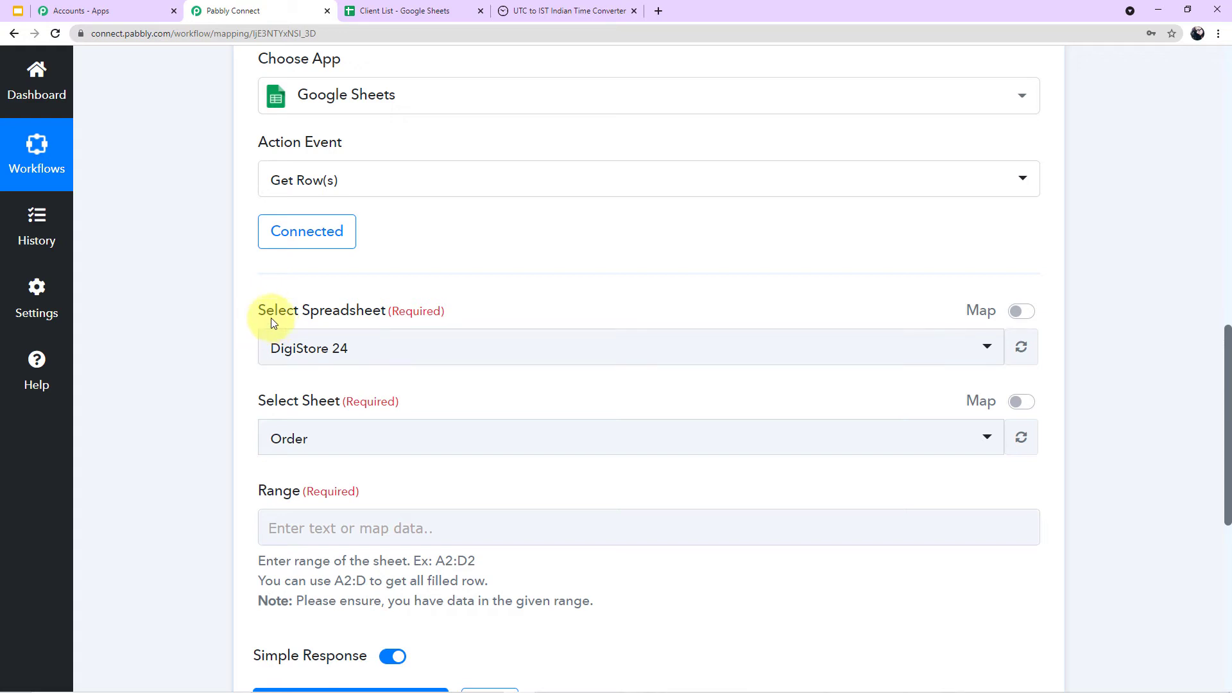
{"action": "left_click", "coordinate": [434, 9]}
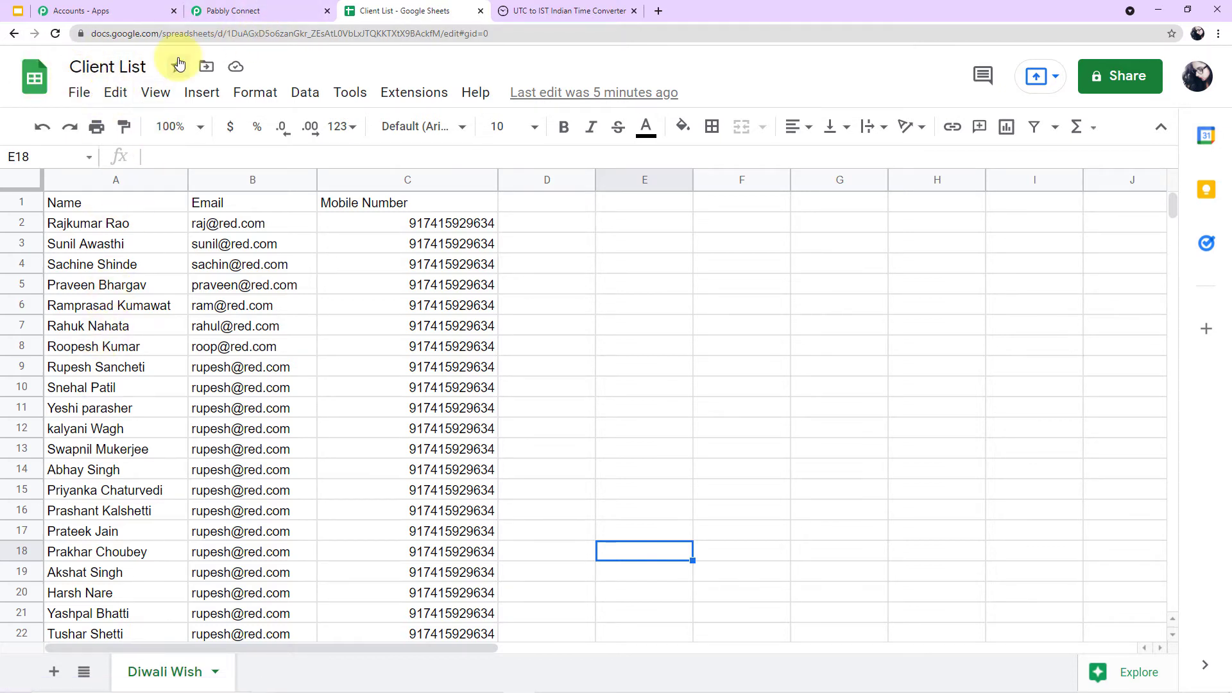
{"action": "left_click", "coordinate": [216, 11]}
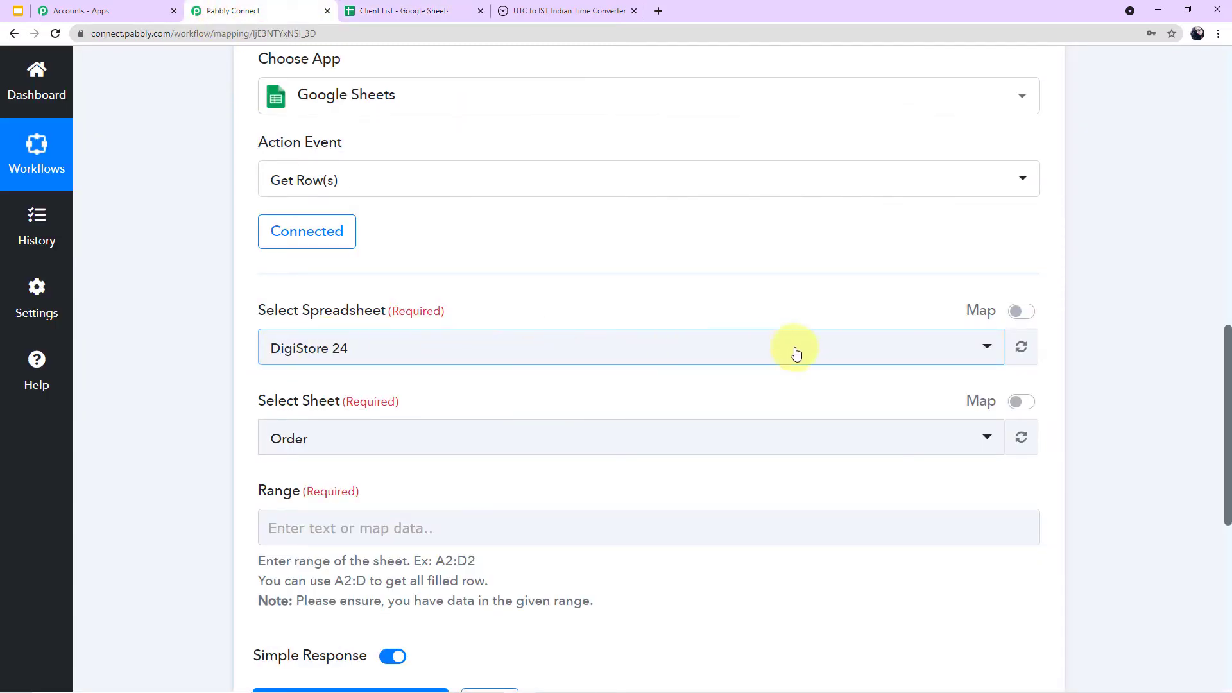
{"action": "left_click", "coordinate": [988, 354]}
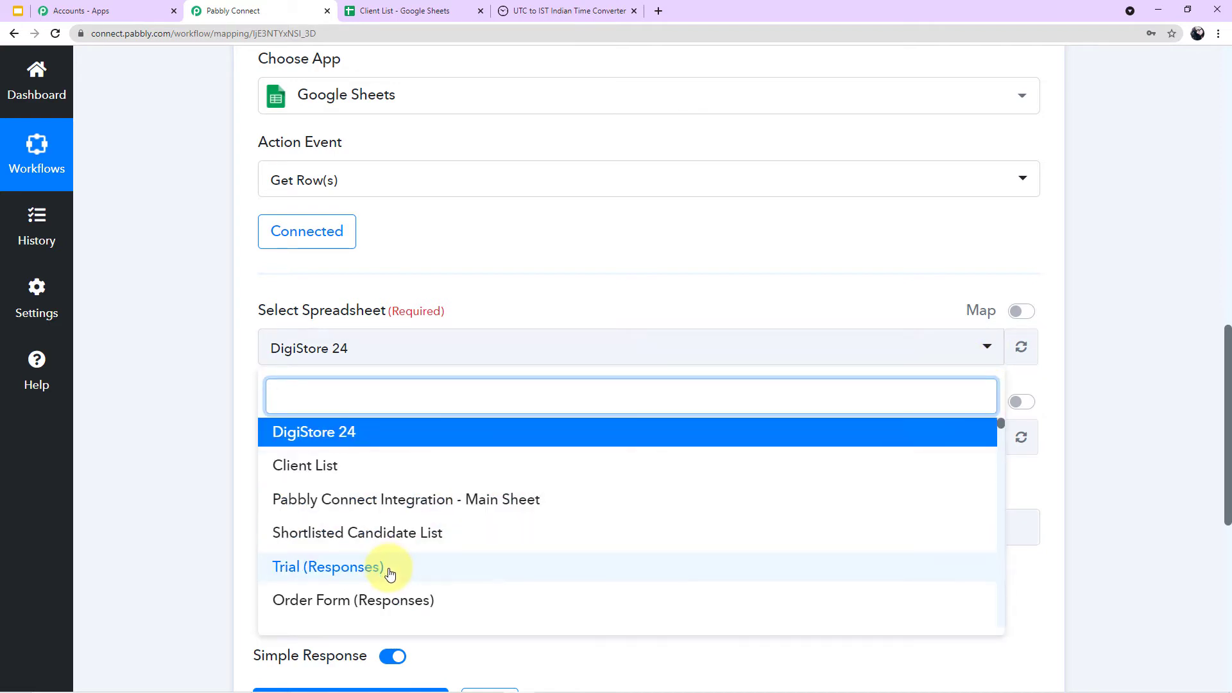
{"action": "scroll", "coordinate": [386, 570], "scroll_direction": "down", "scroll_amount": 8}
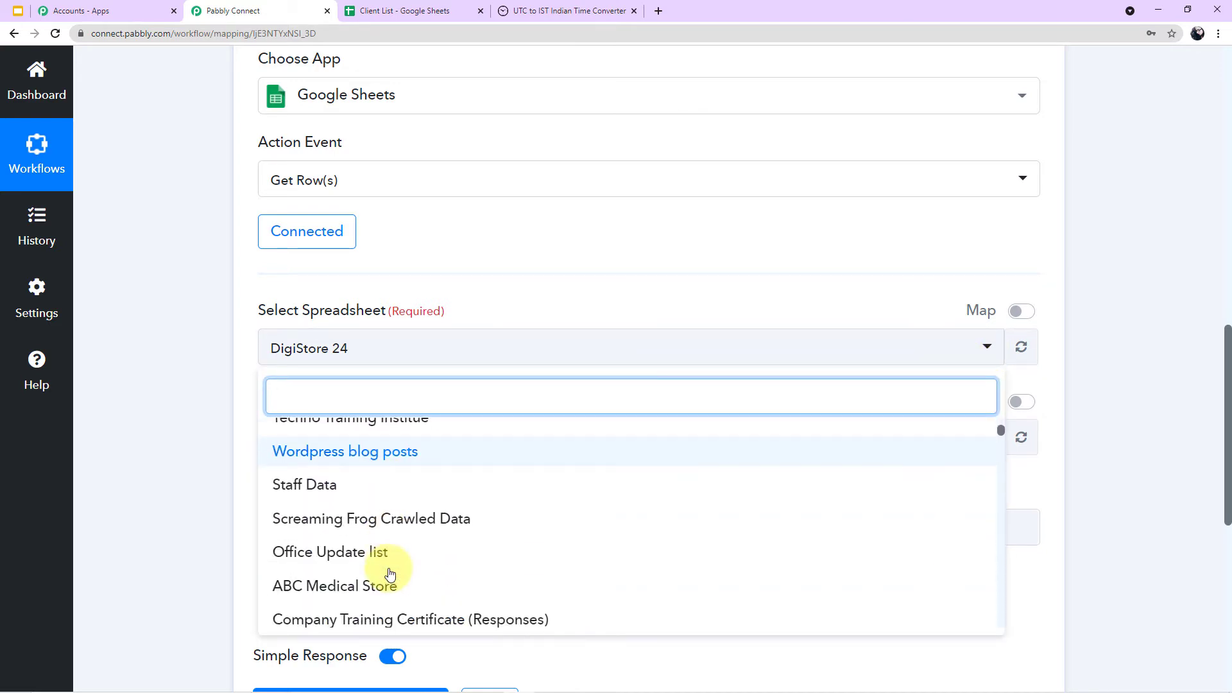
{"action": "scroll", "coordinate": [390, 573], "scroll_direction": "down", "scroll_amount": 4}
{"action": "scroll", "coordinate": [391, 571], "scroll_direction": "up", "scroll_amount": 2}
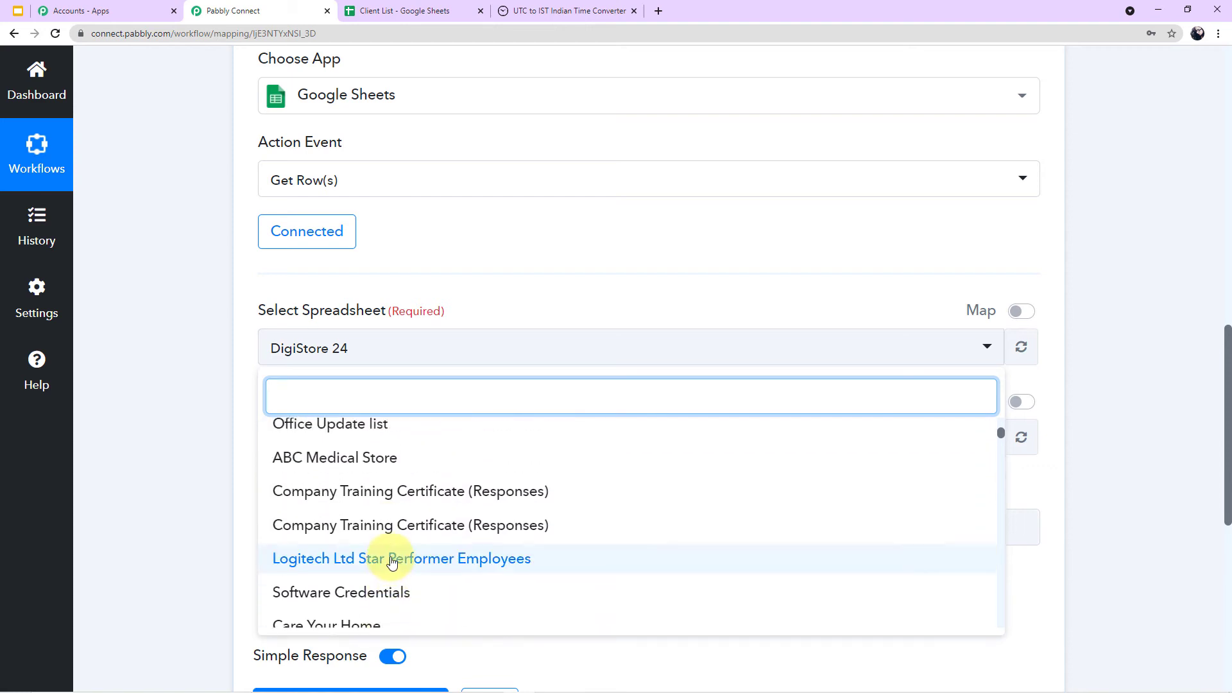
{"action": "scroll", "coordinate": [392, 562], "scroll_direction": "up", "scroll_amount": 8}
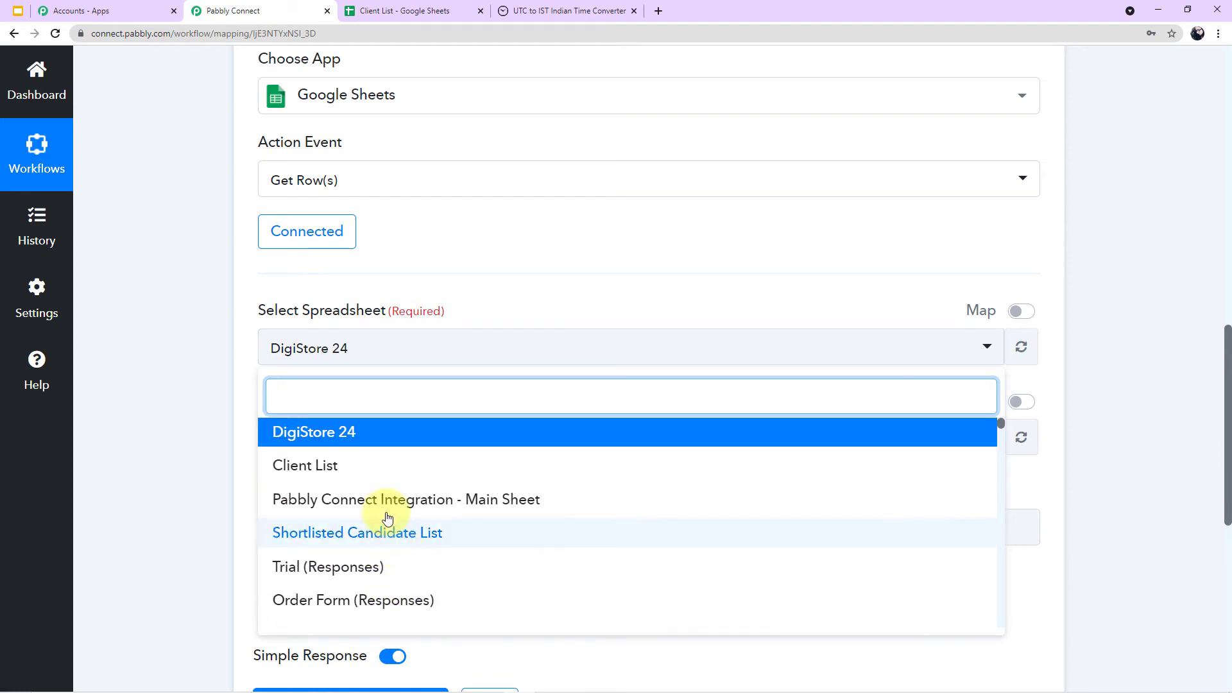
{"action": "left_click", "coordinate": [308, 476]}
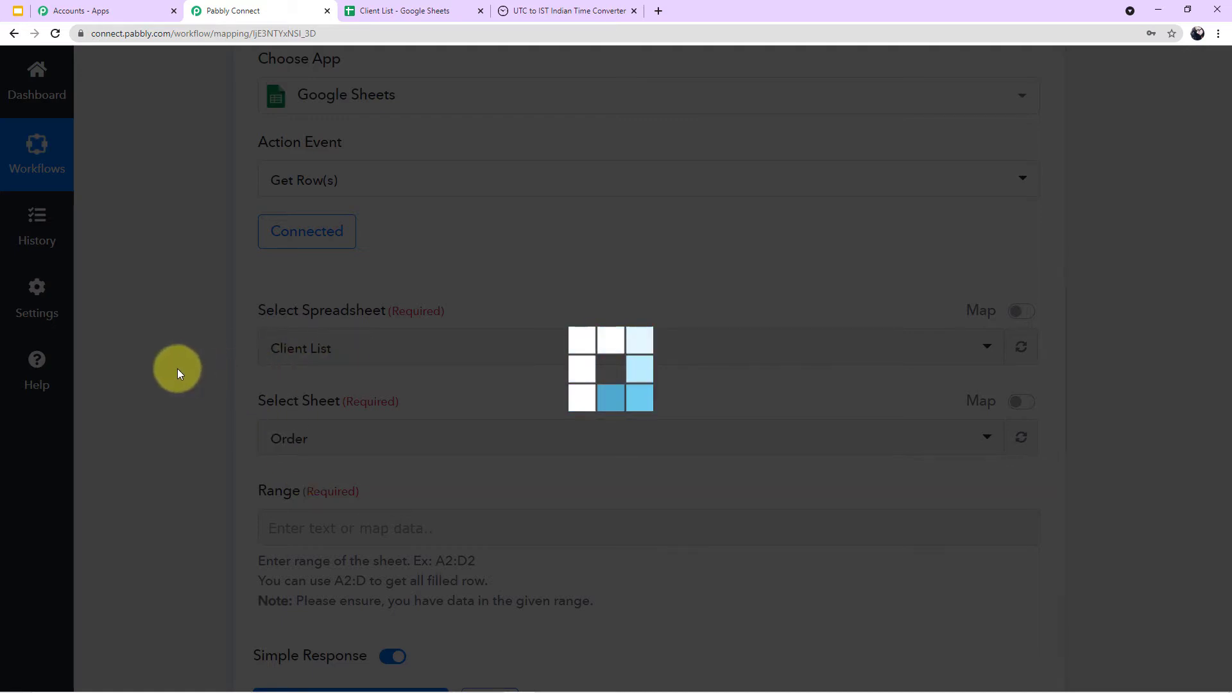
Compare the action step's selected Diwali Wish sheet with the sheet name in the Client List spreadsheet.
{"action": "scroll", "coordinate": [180, 373], "scroll_direction": "down", "scroll_amount": 2}
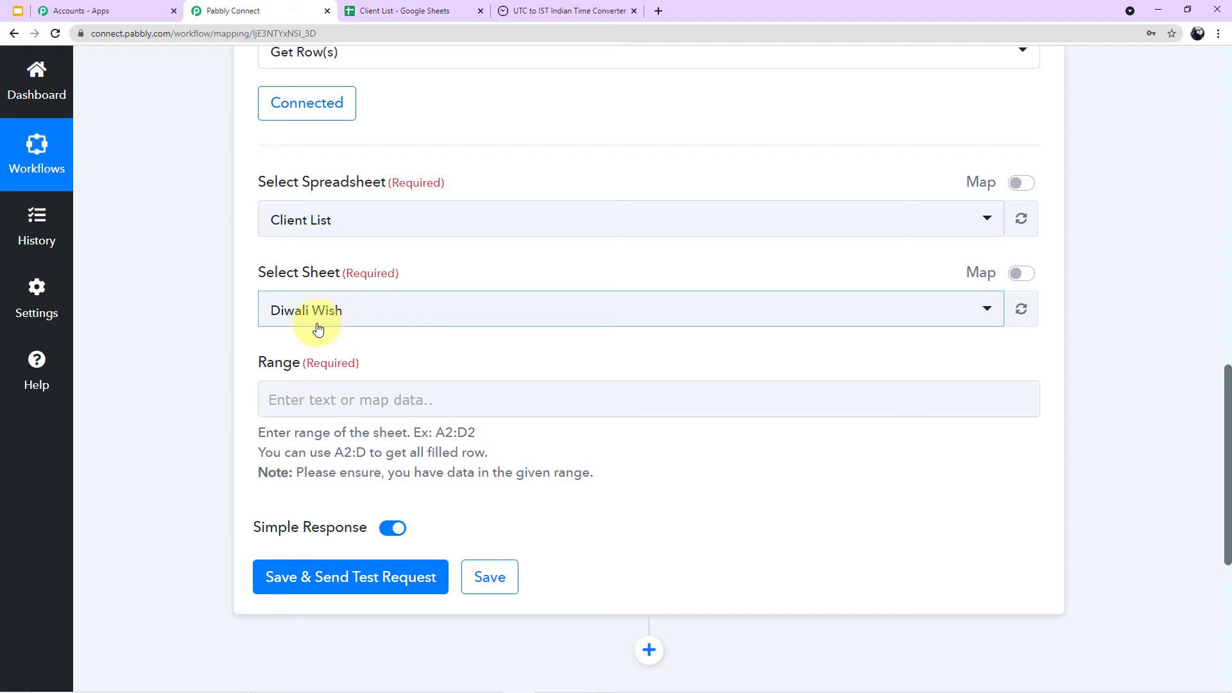
{"action": "left_click", "coordinate": [405, 10]}
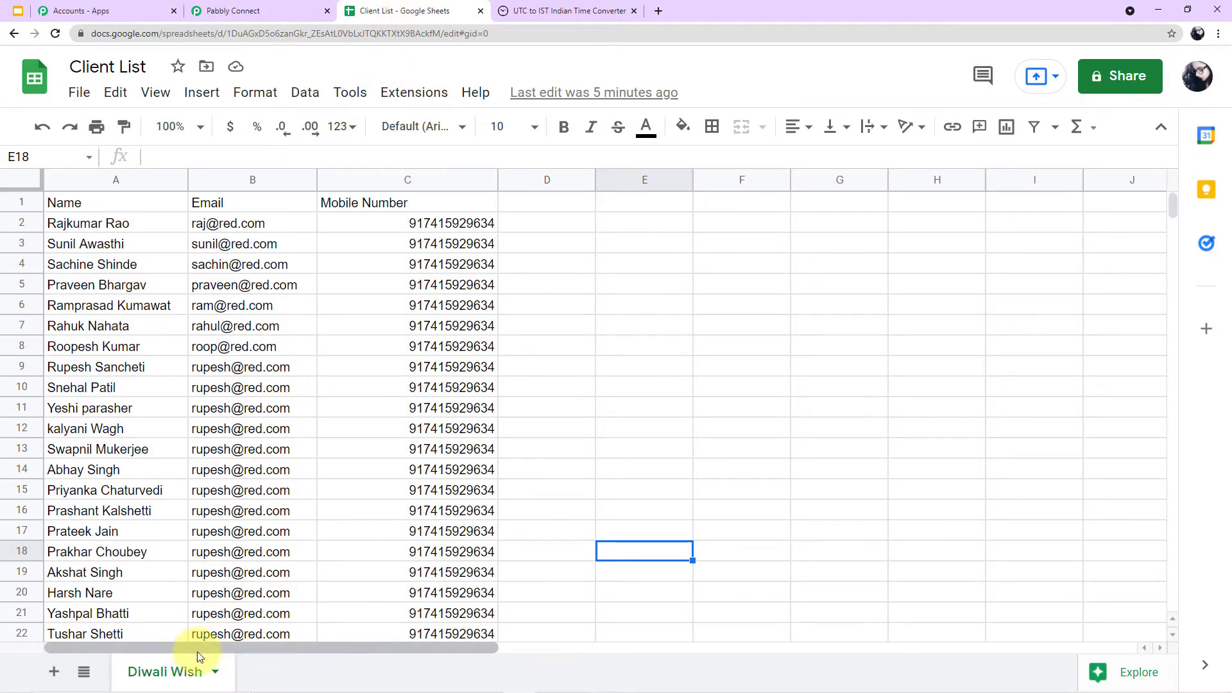
{"action": "left_click", "coordinate": [278, 9]}
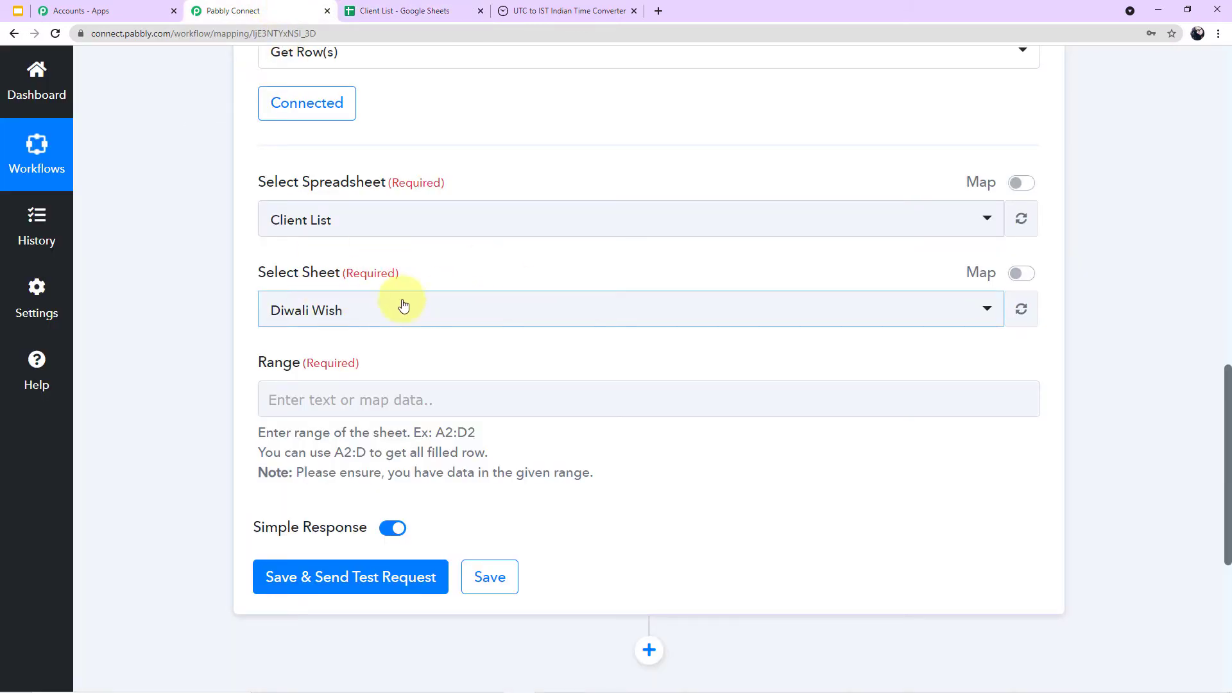
{"action": "scroll", "coordinate": [489, 310], "scroll_direction": "down", "scroll_amount": 1}
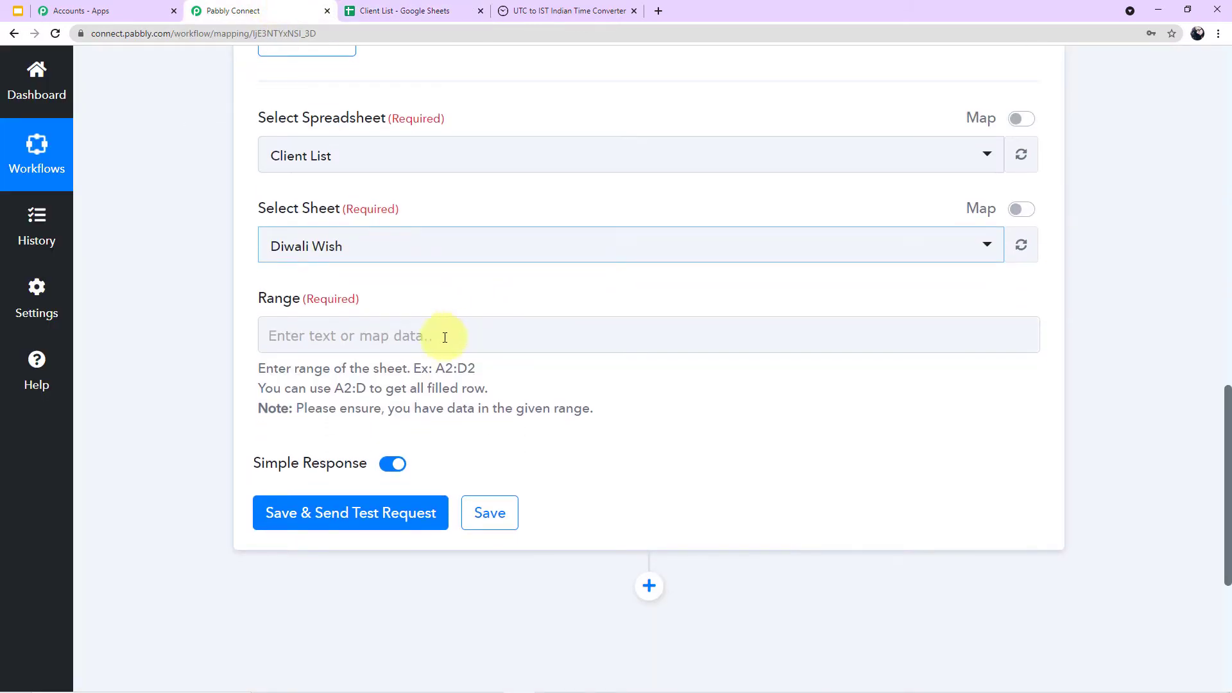
Locate the first client's name cell in the Client List spreadsheet and enter A2: as the start of the range.
{"action": "left_click", "coordinate": [311, 336]}
{"action": "left_click", "coordinate": [202, 346]}
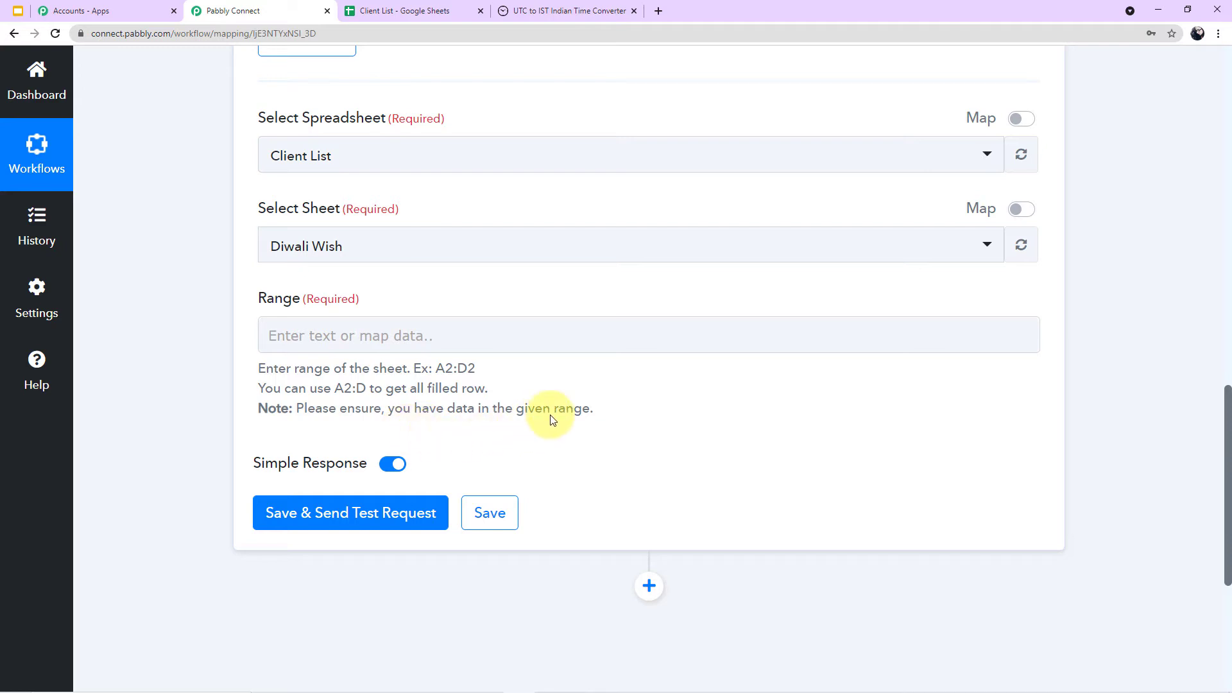
{"action": "left_click", "coordinate": [432, 10]}
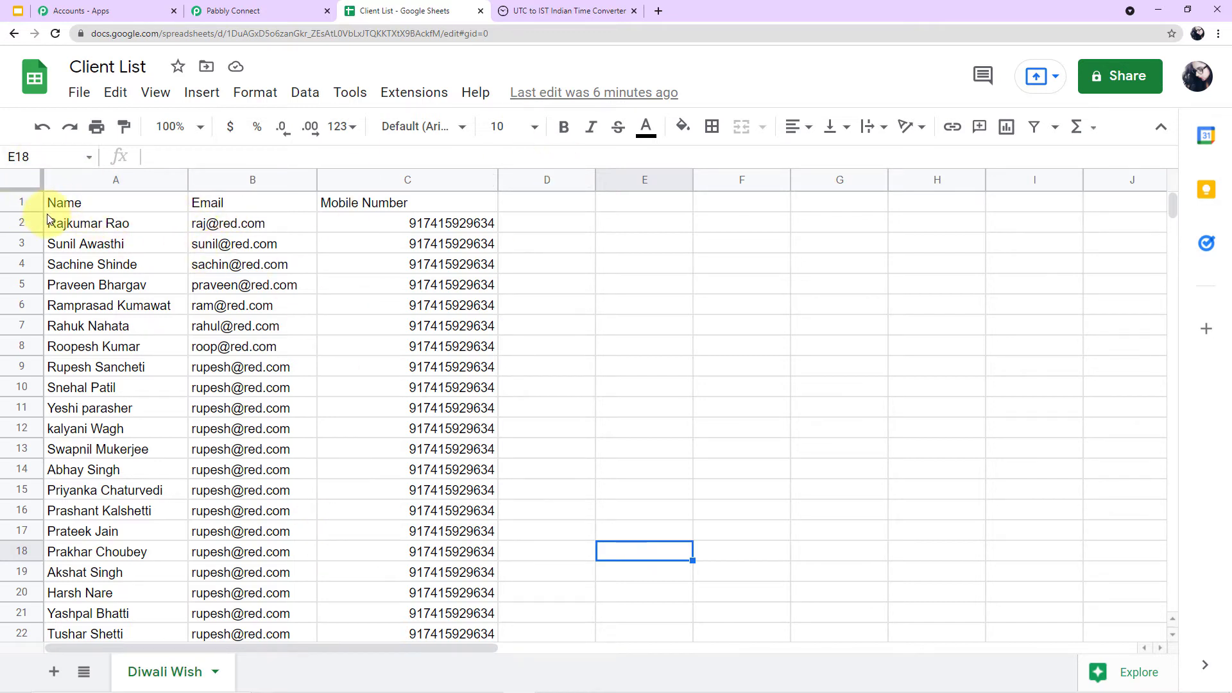
{"action": "left_click", "coordinate": [103, 223]}
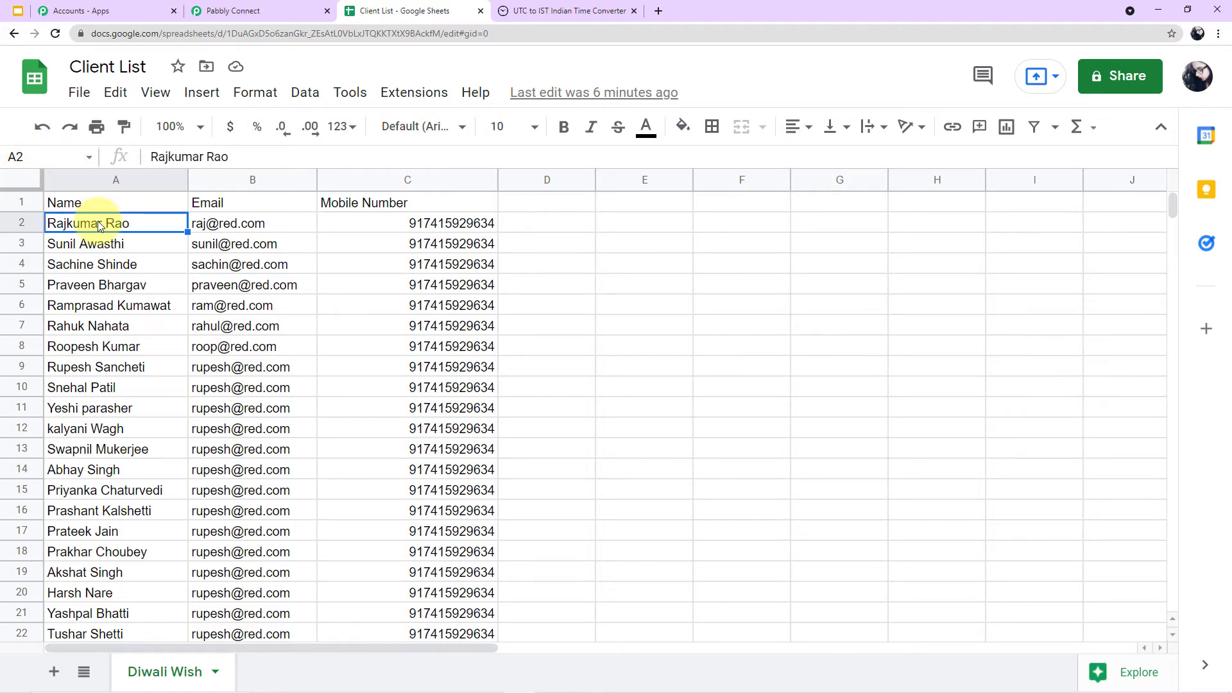
{"action": "left_click", "coordinate": [228, 11]}
{"action": "left_click", "coordinate": [335, 337]}
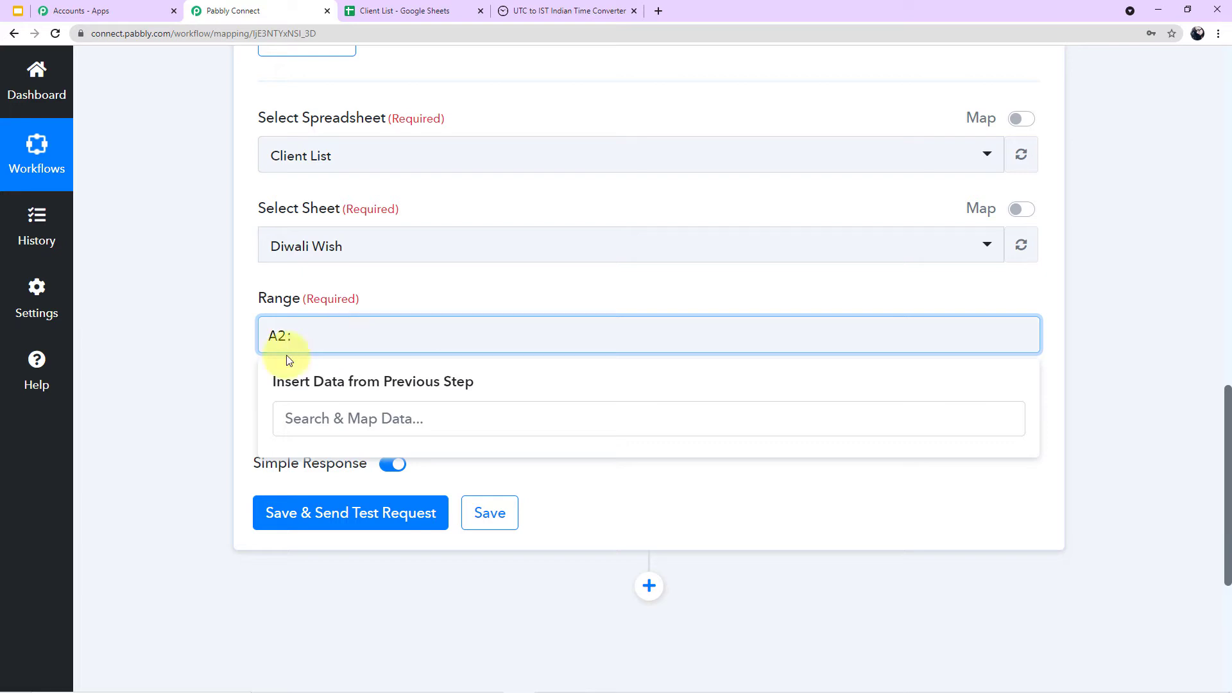
{"action": "left_click", "coordinate": [157, 367]}
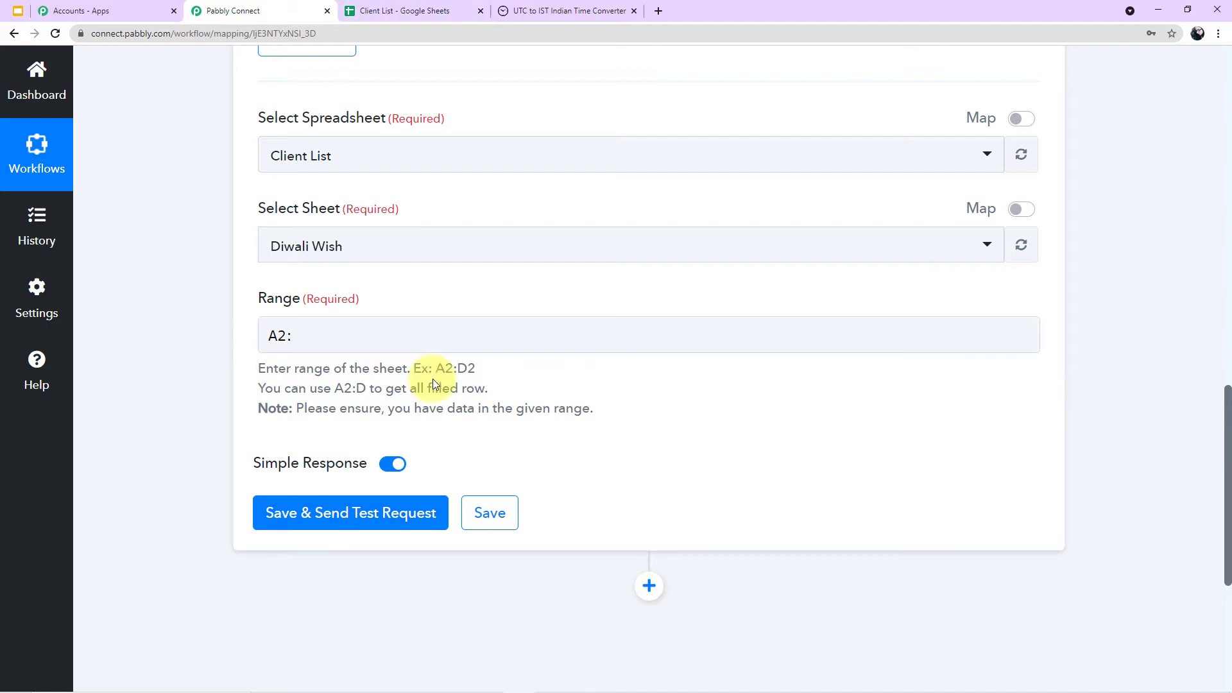
Locate the last client's mobile number cell in the Client List spreadsheet and return to the action step's range.
{"action": "left_click", "coordinate": [398, 4]}
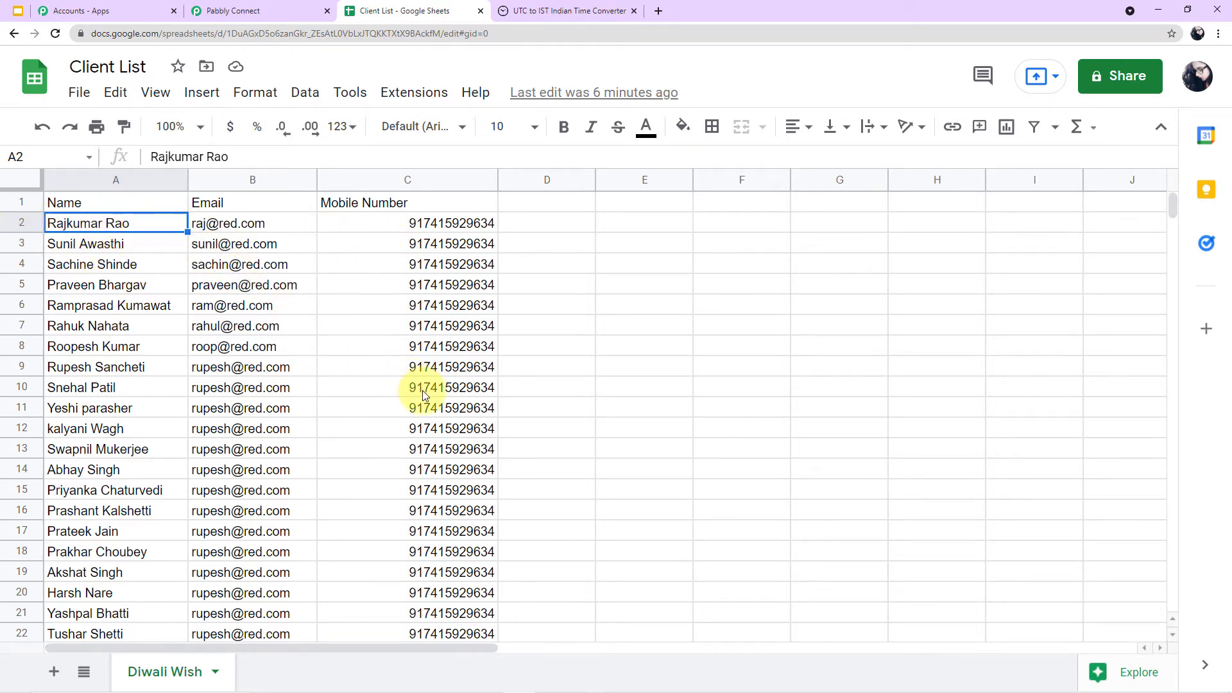
{"action": "scroll", "coordinate": [422, 392], "scroll_direction": "down", "scroll_amount": 8}
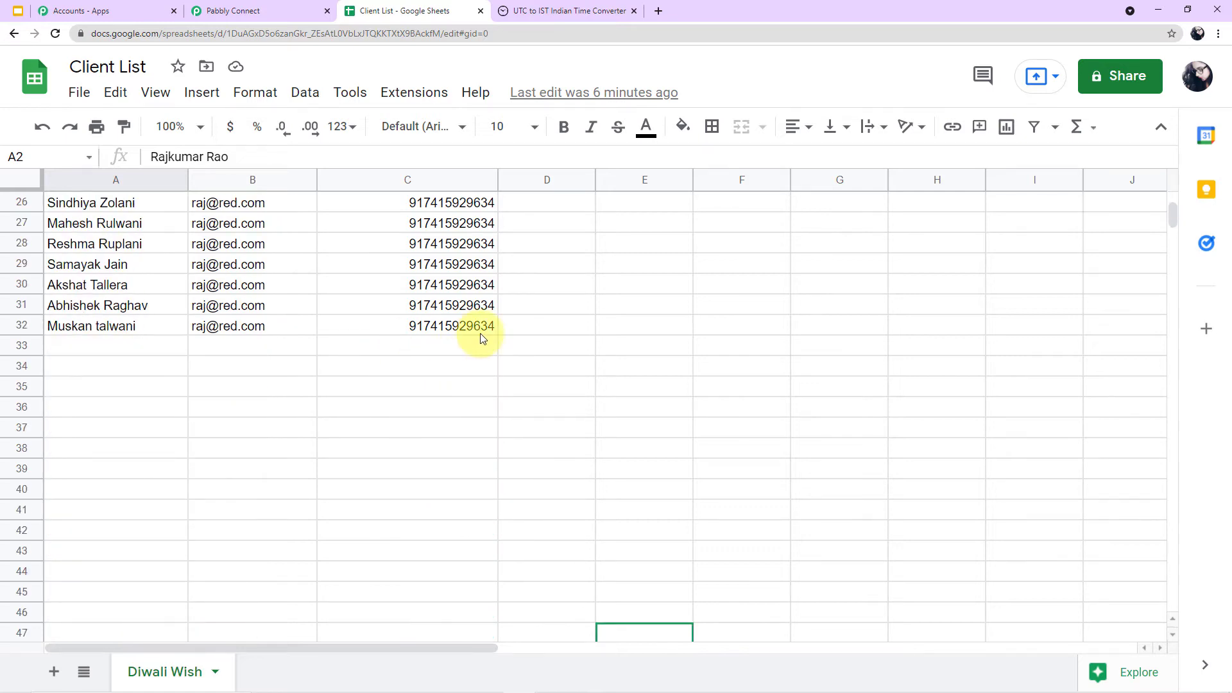
{"action": "left_click", "coordinate": [450, 328]}
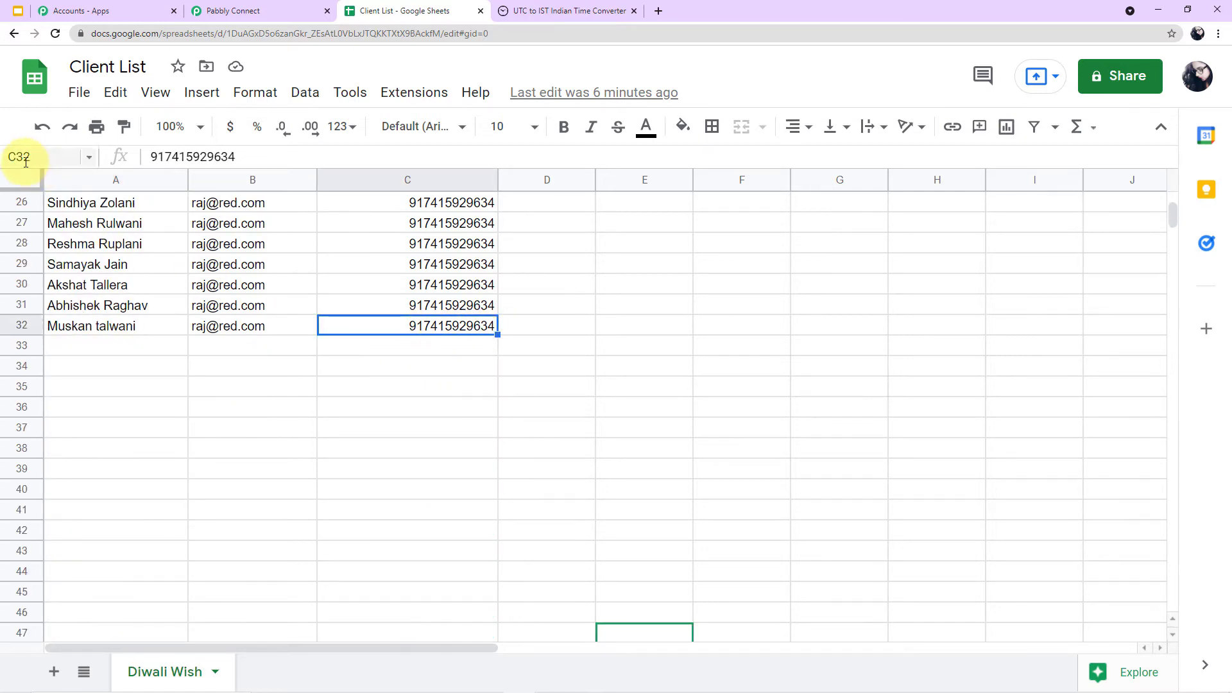
{"action": "left_click", "coordinate": [218, 11]}
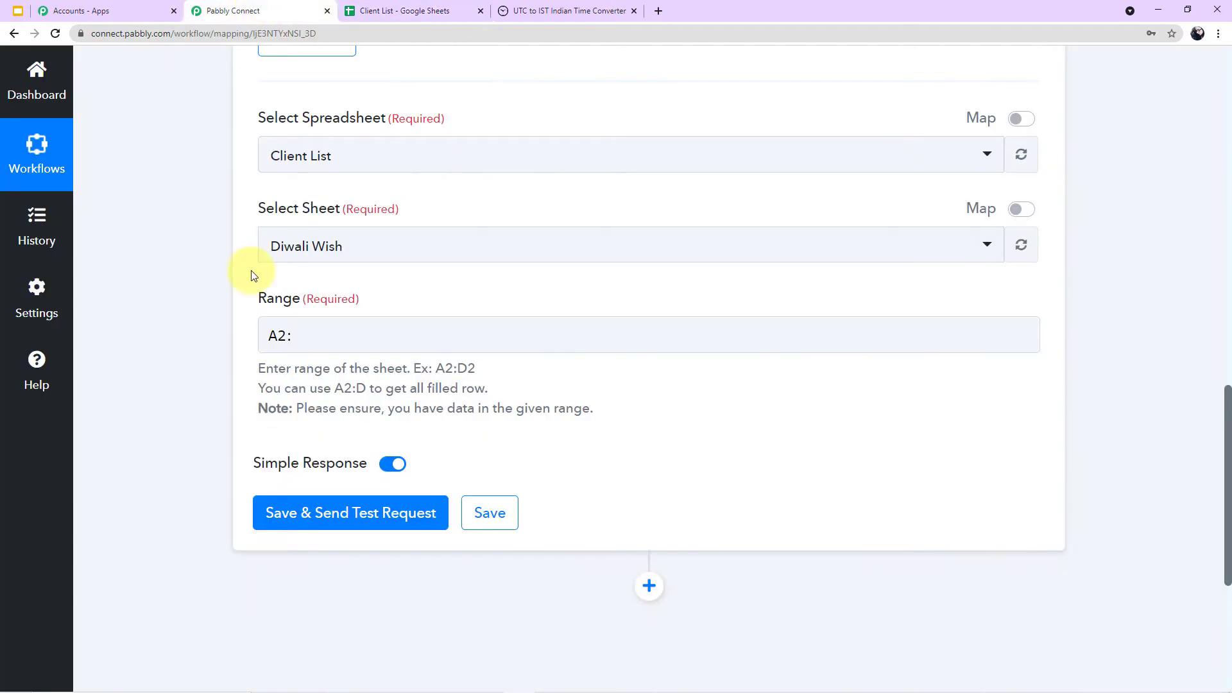
{"action": "left_click", "coordinate": [321, 343]}
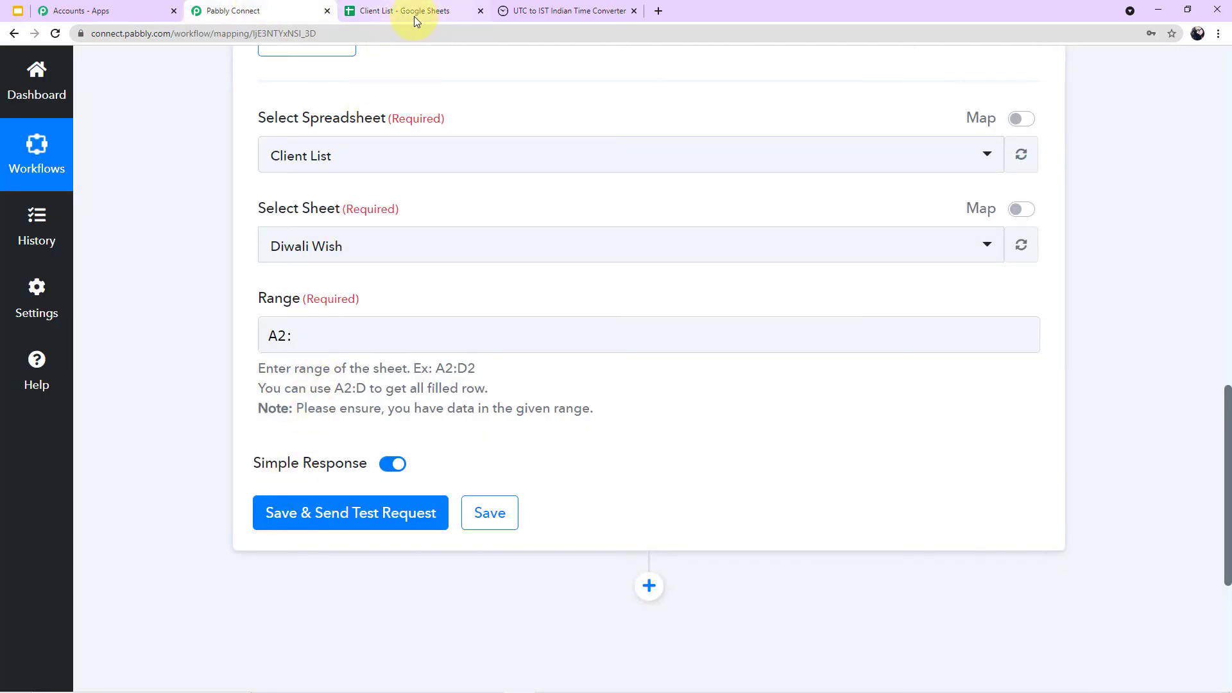
Review the client rows in the Diwali Wish sheet across the Name, Email and Mobile Number columns, from first to last.
{"action": "left_click", "coordinate": [414, 13]}
{"action": "scroll", "coordinate": [493, 482], "scroll_direction": "up", "scroll_amount": 1}
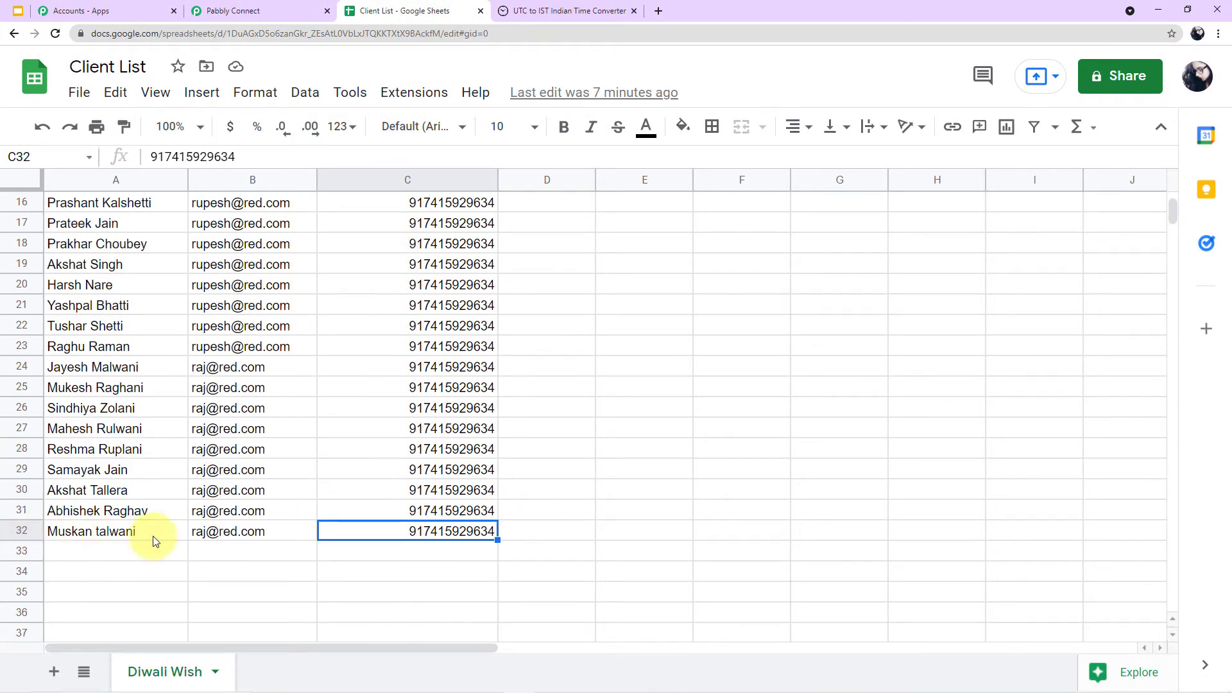
{"action": "scroll", "coordinate": [330, 548], "scroll_direction": "up", "scroll_amount": 3}
{"action": "scroll", "coordinate": [329, 553], "scroll_direction": "up", "scroll_amount": 2}
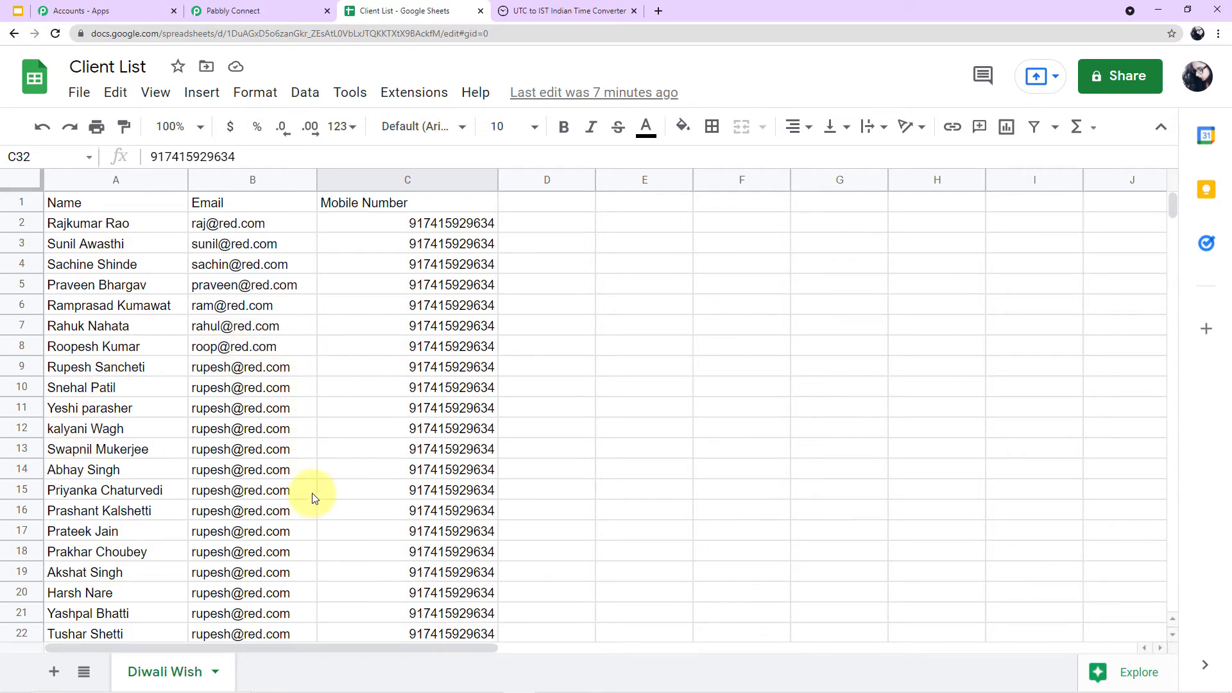
{"action": "scroll", "coordinate": [586, 454], "scroll_direction": "down", "scroll_amount": 2}
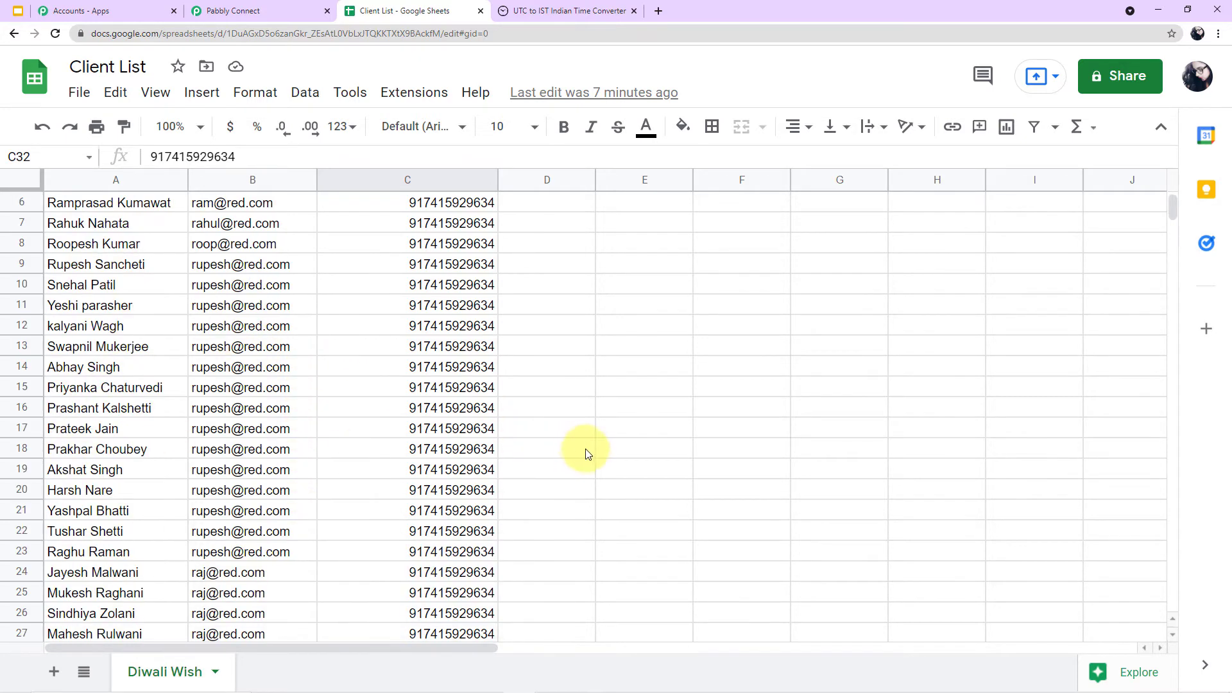
{"action": "scroll", "coordinate": [587, 453], "scroll_direction": "down", "scroll_amount": 1}
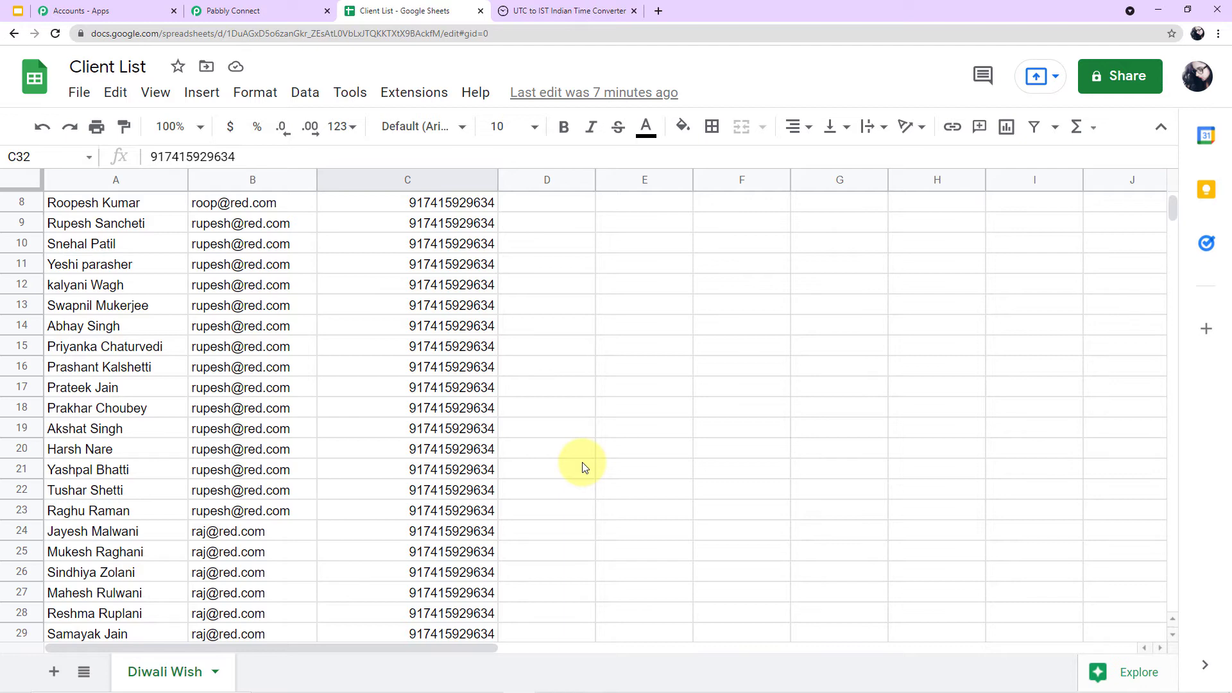
{"action": "scroll", "coordinate": [584, 467], "scroll_direction": "up", "scroll_amount": 3}
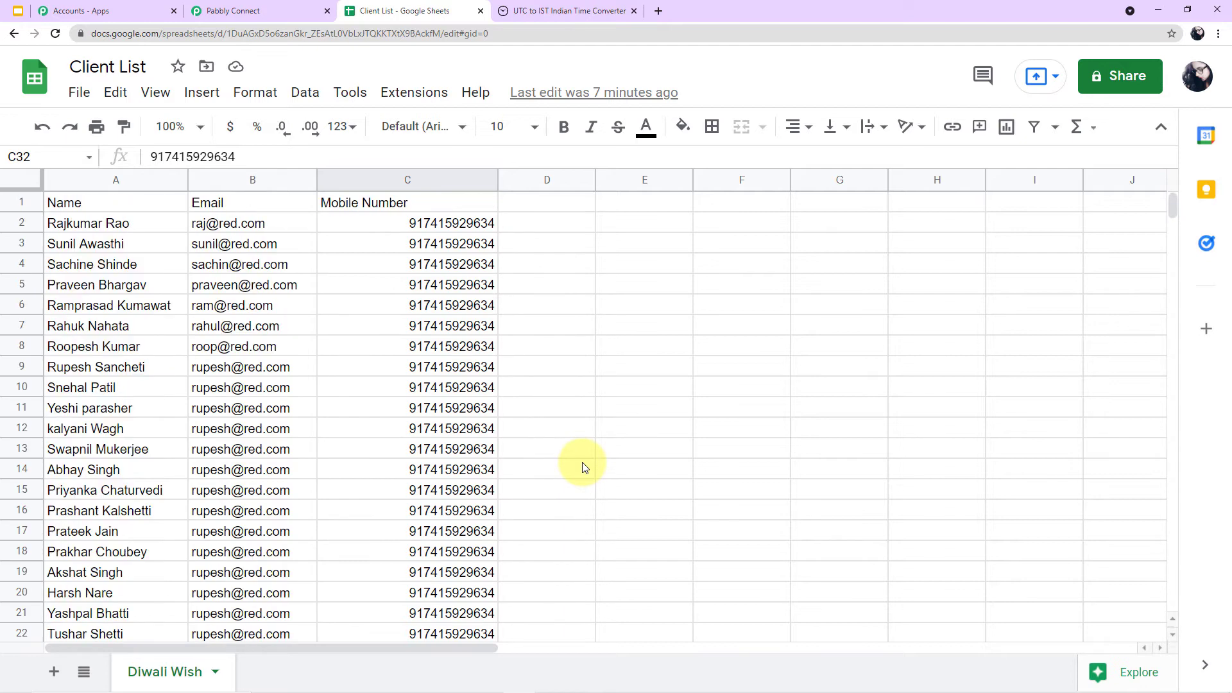
{"action": "scroll", "coordinate": [509, 454], "scroll_direction": "down", "scroll_amount": 5}
{"action": "scroll", "coordinate": [508, 454], "scroll_direction": "up", "scroll_amount": 5}
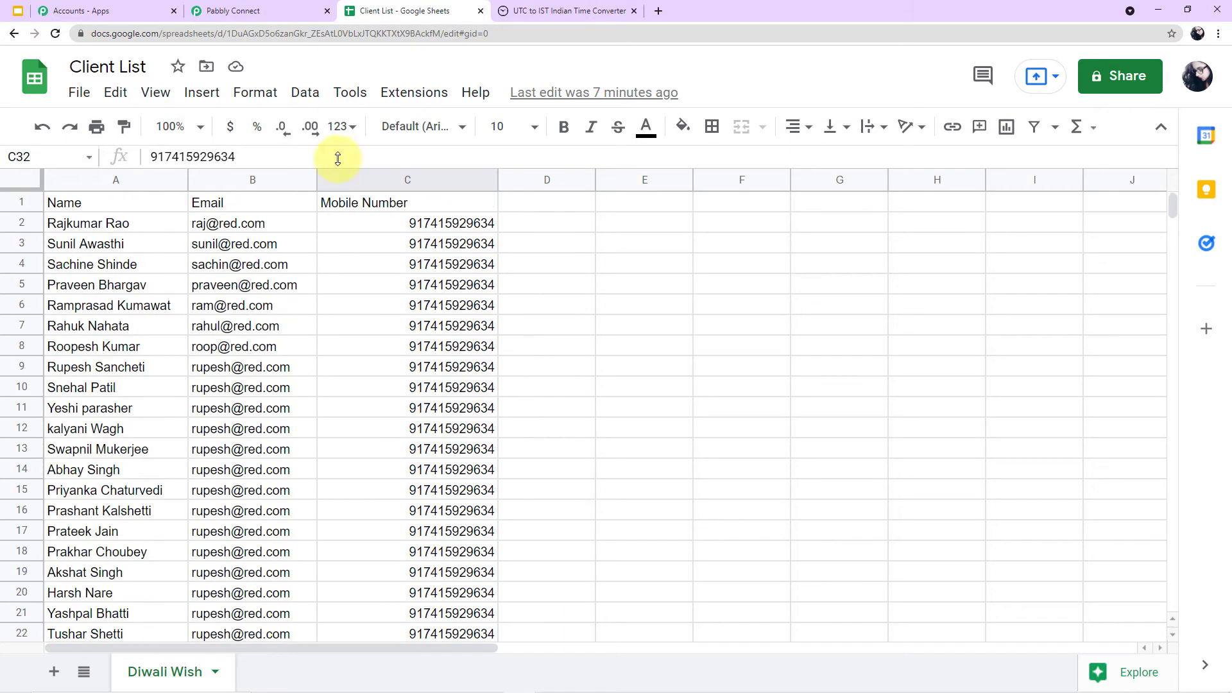
{"action": "scroll", "coordinate": [431, 496], "scroll_direction": "down", "scroll_amount": 4}
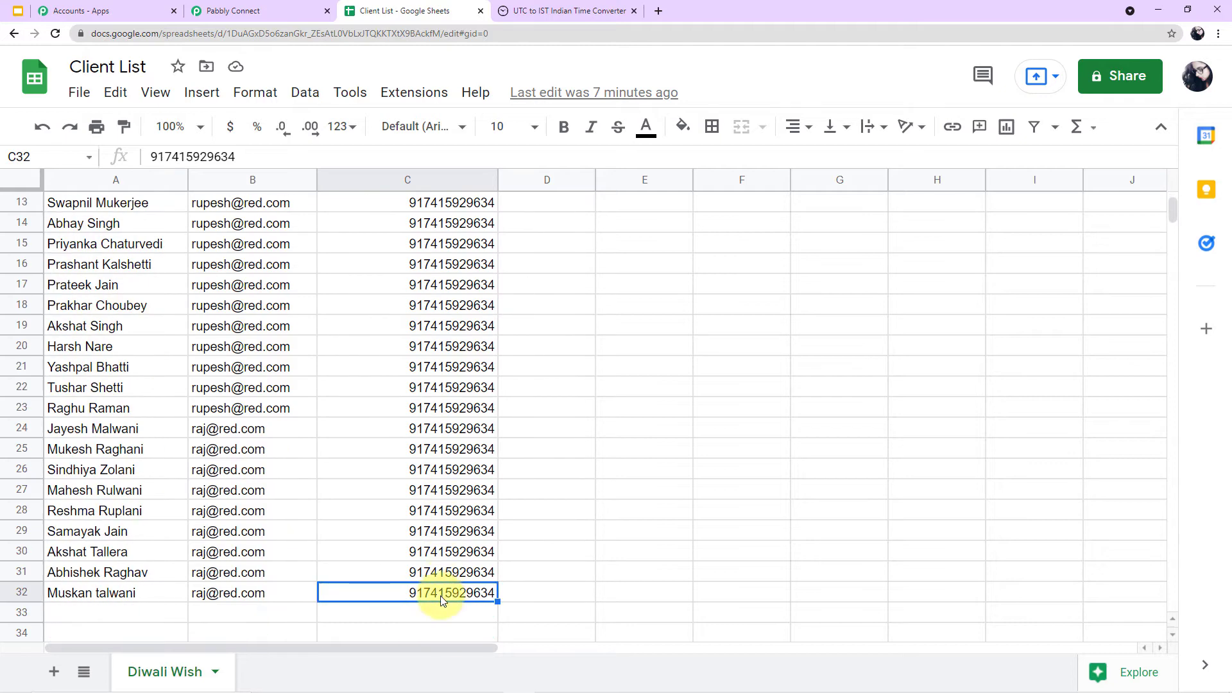
{"action": "scroll", "coordinate": [376, 447], "scroll_direction": "up", "scroll_amount": 4}
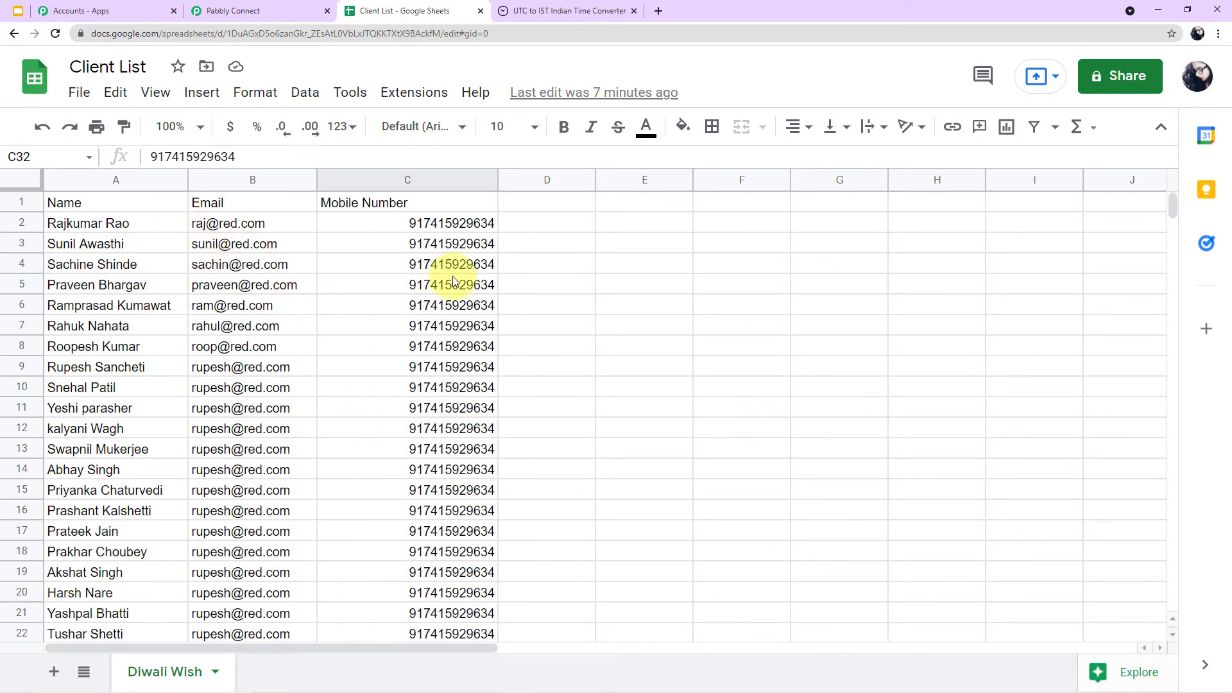
{"action": "scroll", "coordinate": [425, 314], "scroll_direction": "down", "scroll_amount": 2}
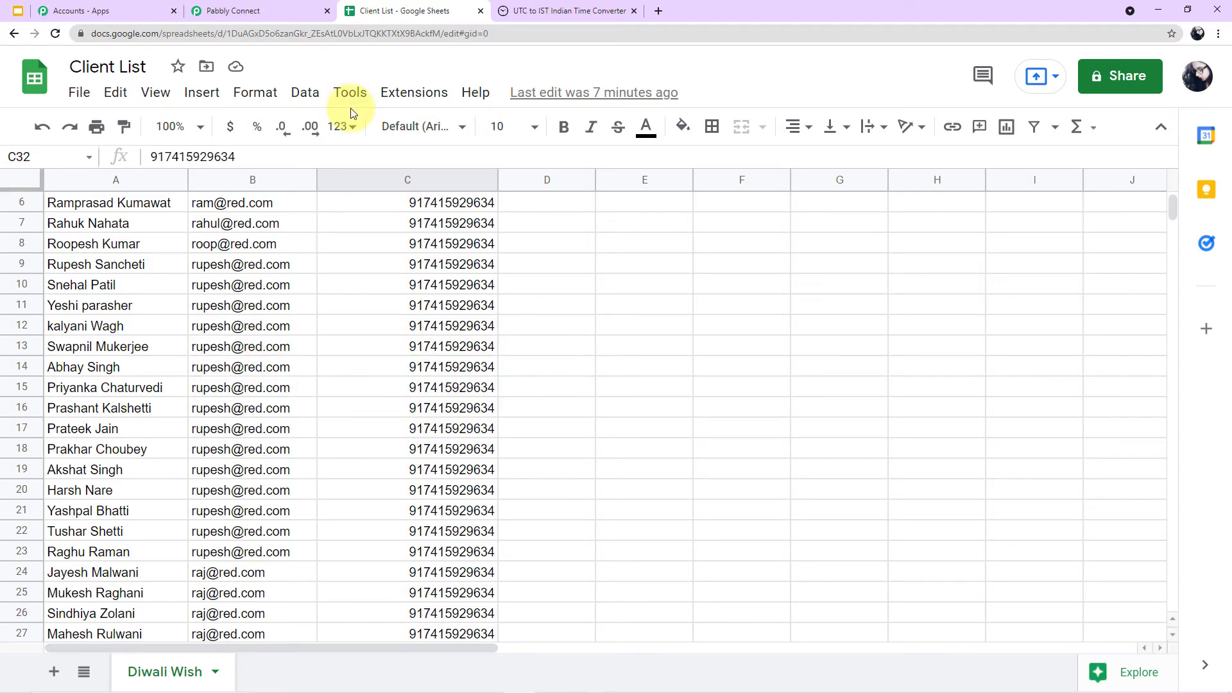
Complete the Get Row(s) range as A2:C with Simple Response turned off, and save the step with a test request.
{"action": "left_click", "coordinate": [253, 13]}
{"action": "left_click", "coordinate": [360, 331]}
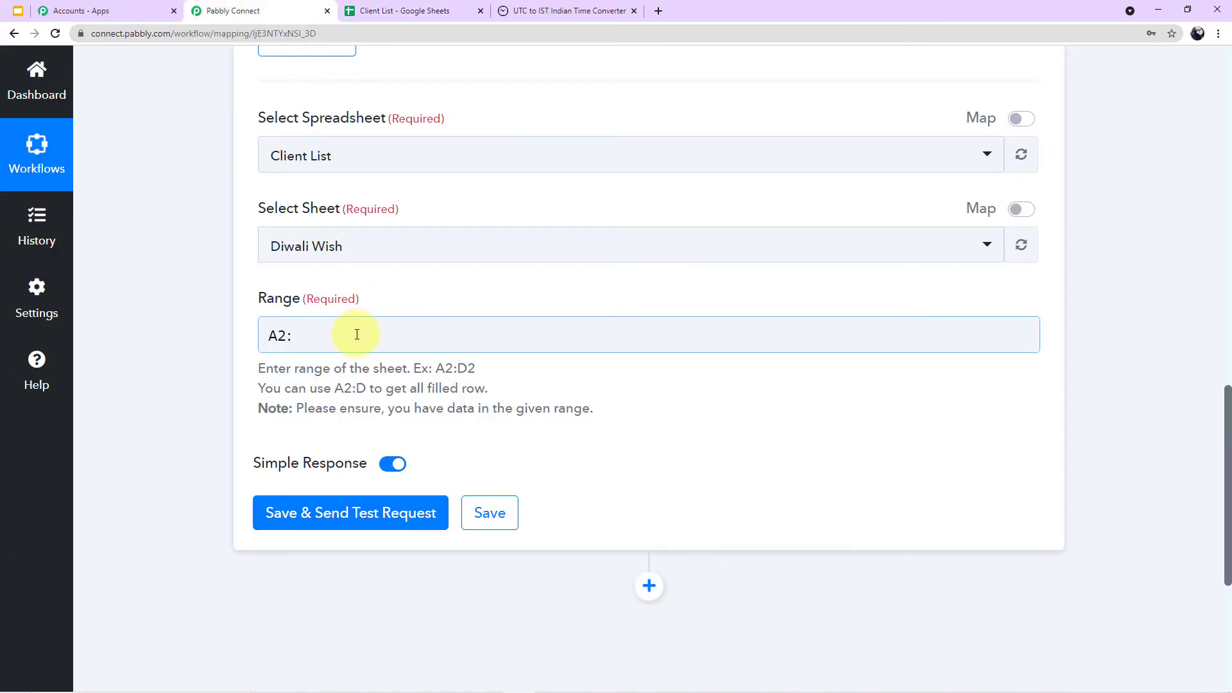
{"action": "left_click", "coordinate": [357, 335]}
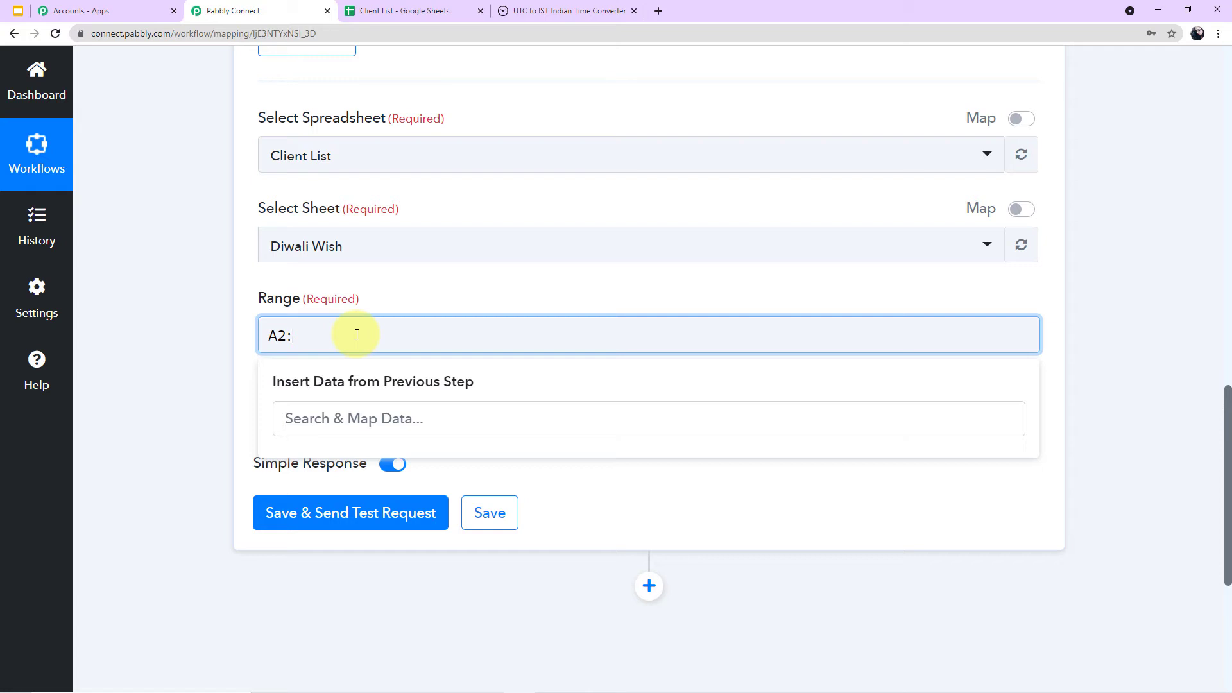
{"action": "left_click", "coordinate": [207, 381]}
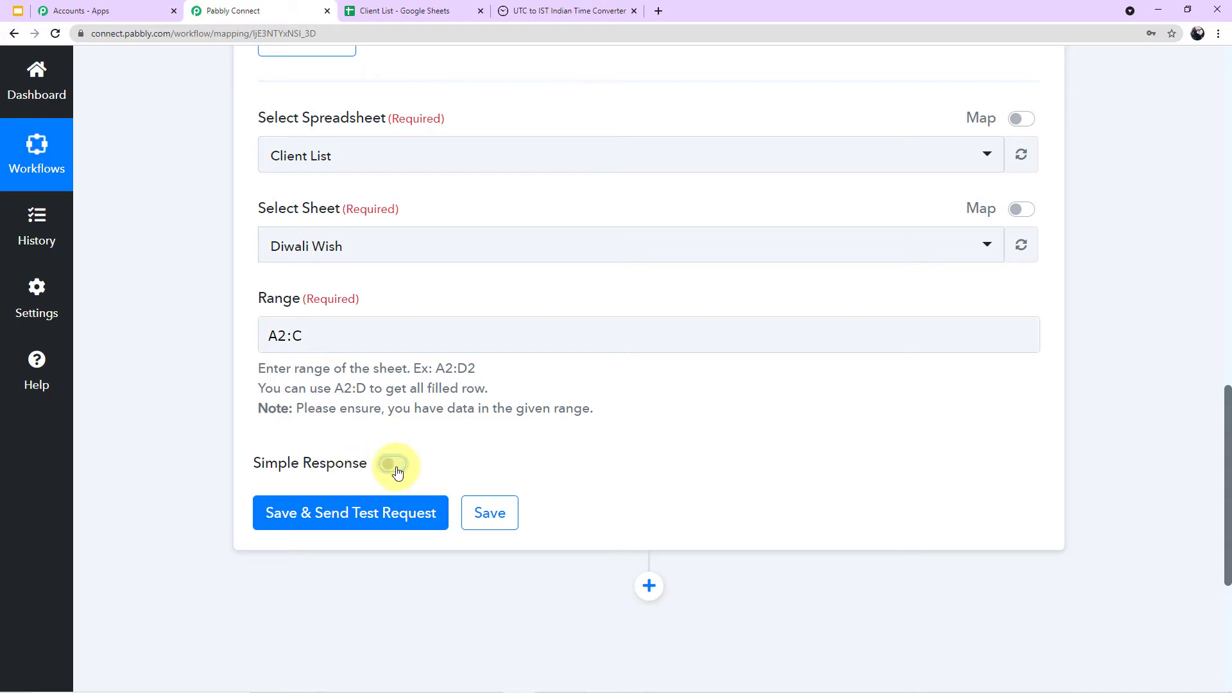
{"action": "left_click", "coordinate": [358, 510]}
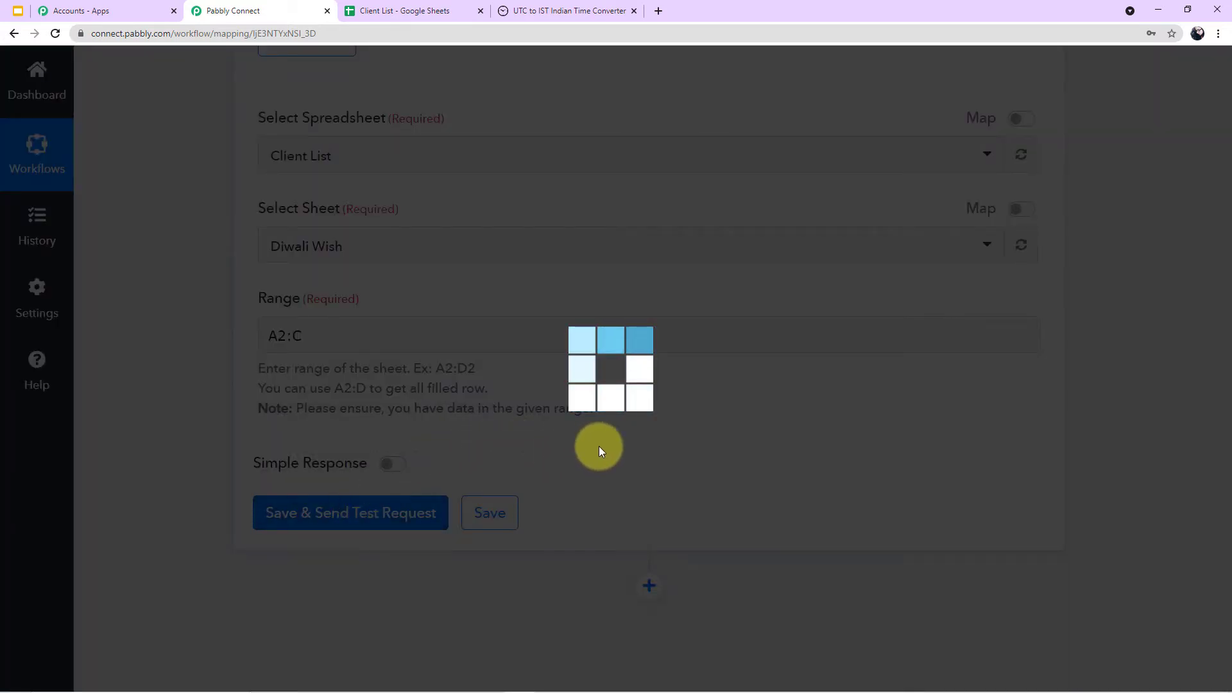
Enlarge the Response Result value and examine the client rows returned by the Google Sheets test request.
{"action": "scroll", "coordinate": [599, 446], "scroll_direction": "down", "scroll_amount": 4}
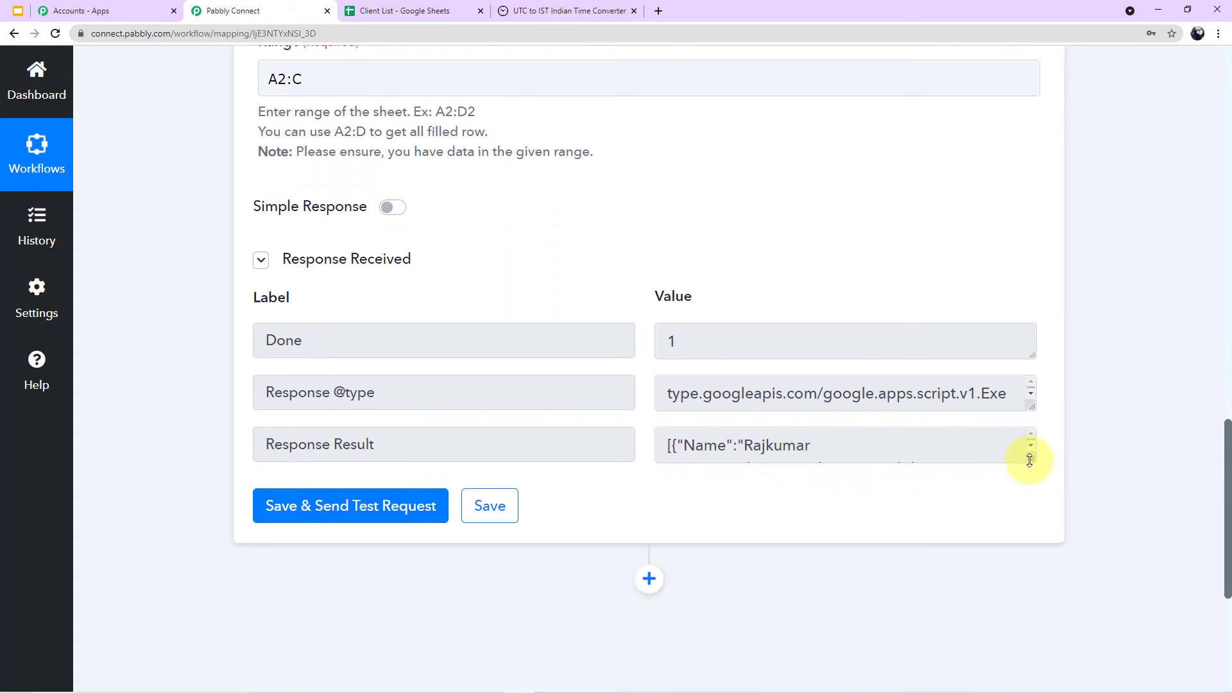
{"action": "left_click_drag", "start_coordinate": [1029, 461], "coordinate": [1027, 688]}
{"action": "scroll", "coordinate": [960, 567], "scroll_direction": "down", "scroll_amount": 2}
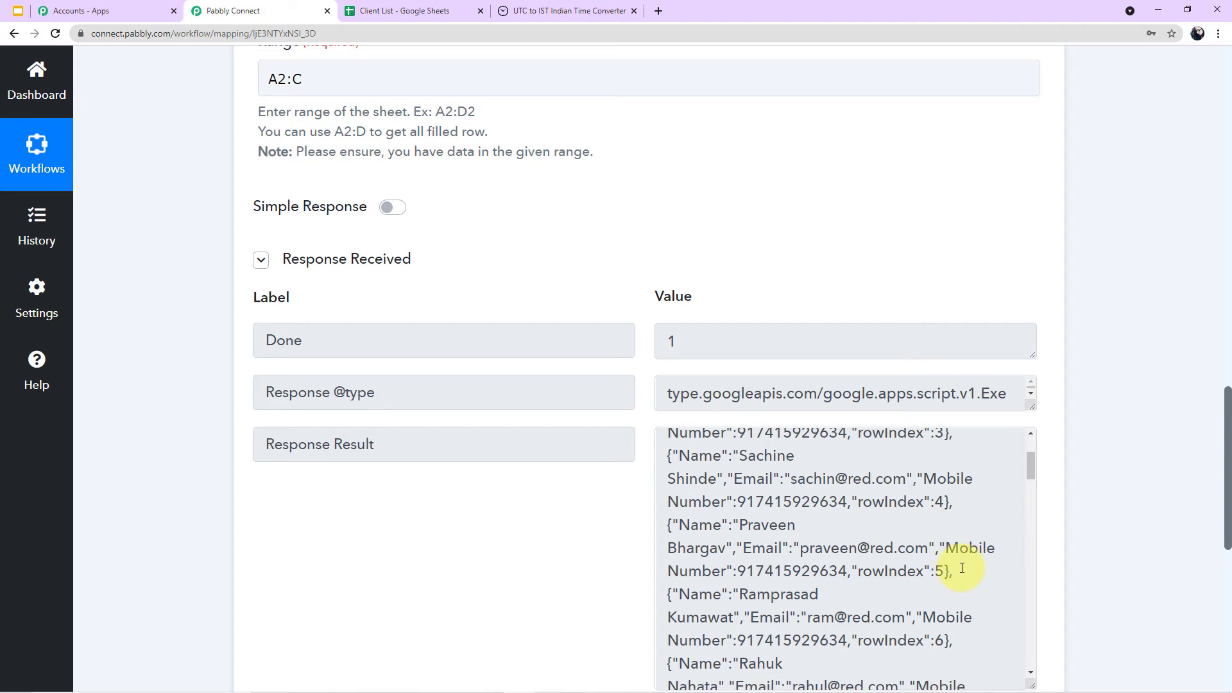
{"action": "scroll", "coordinate": [1221, 509], "scroll_direction": "down", "scroll_amount": 3}
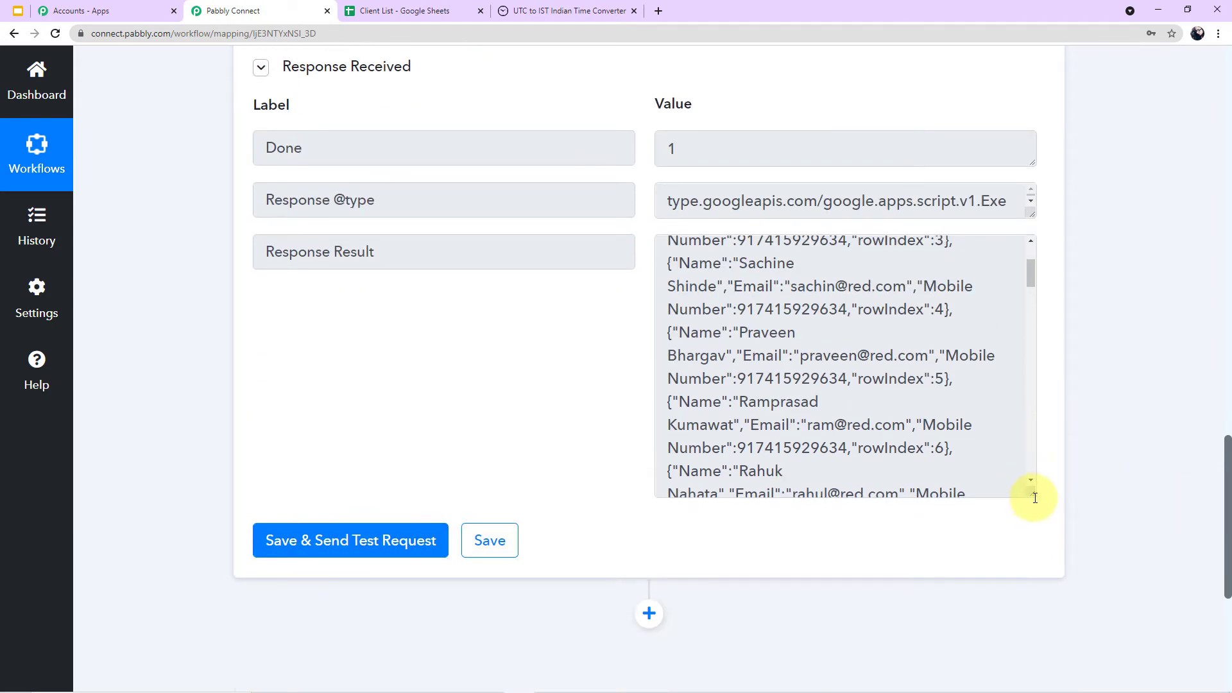
{"action": "left_click_drag", "start_coordinate": [1029, 505], "coordinate": [1045, 686]}
{"action": "scroll", "coordinate": [916, 398], "scroll_direction": "down", "scroll_amount": 20}
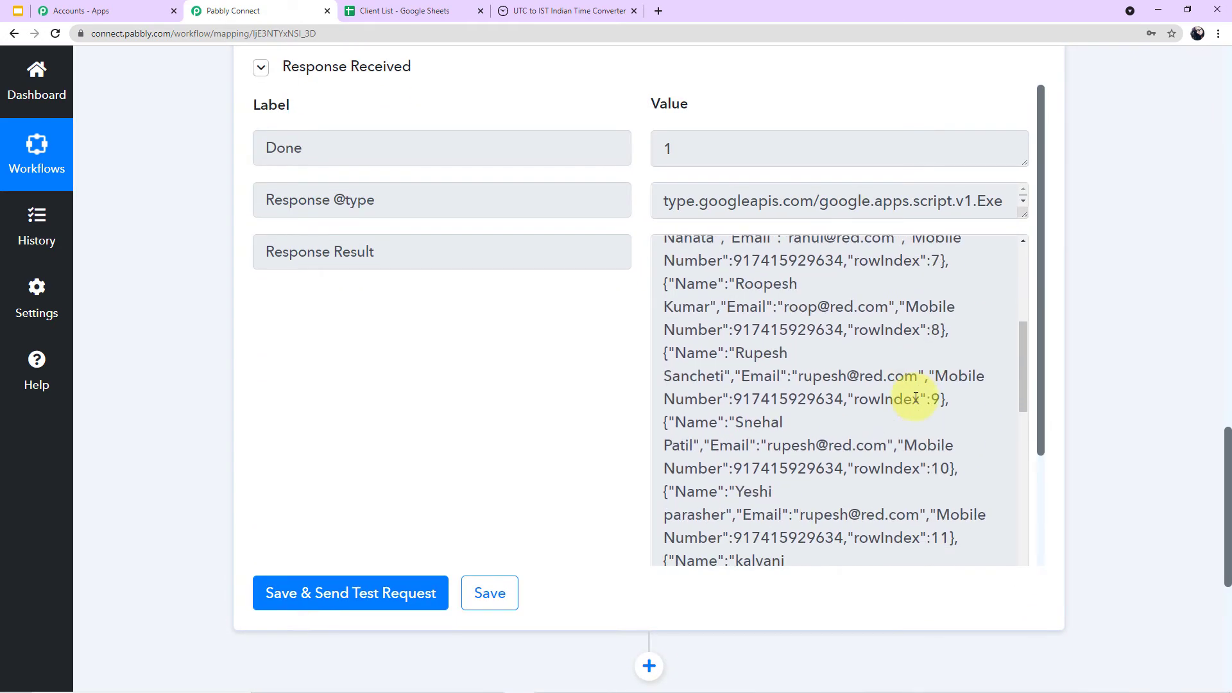
{"action": "scroll", "coordinate": [915, 398], "scroll_direction": "down", "scroll_amount": 8}
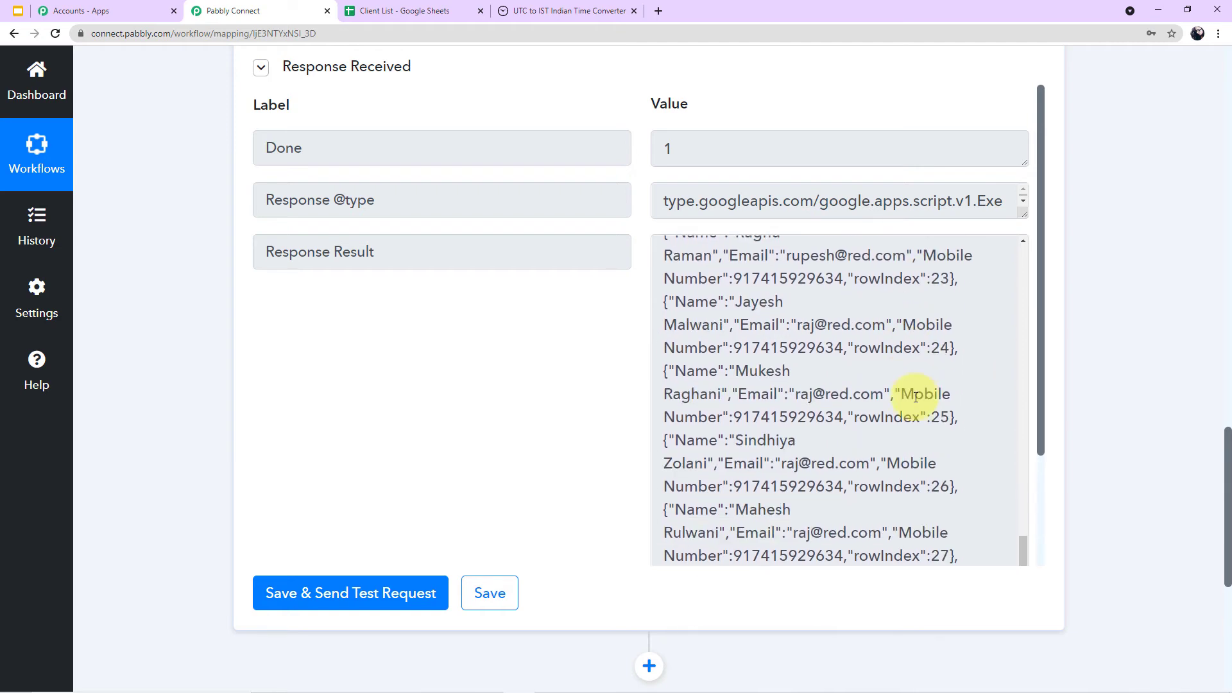
{"action": "scroll", "coordinate": [935, 444], "scroll_direction": "up", "scroll_amount": 18}
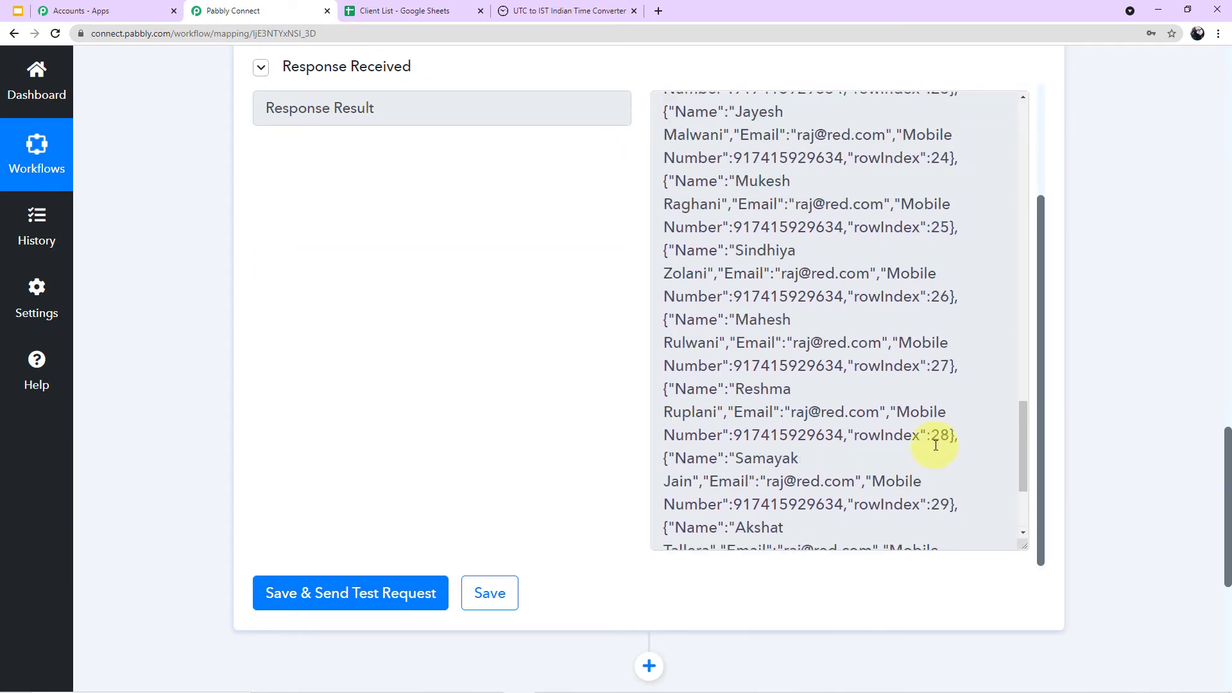
{"action": "scroll", "coordinate": [935, 442], "scroll_direction": "up", "scroll_amount": 6}
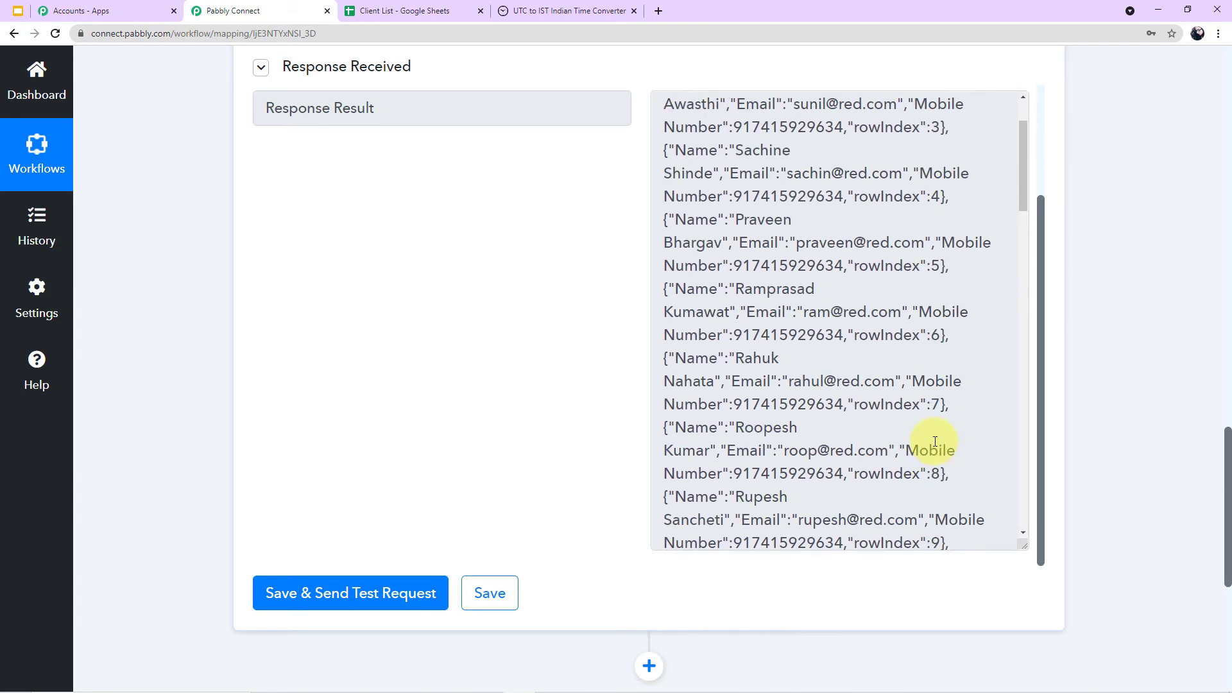
{"action": "scroll", "coordinate": [1192, 390], "scroll_direction": "up", "scroll_amount": 3}
{"action": "scroll", "coordinate": [1193, 390], "scroll_direction": "up", "scroll_amount": 4}
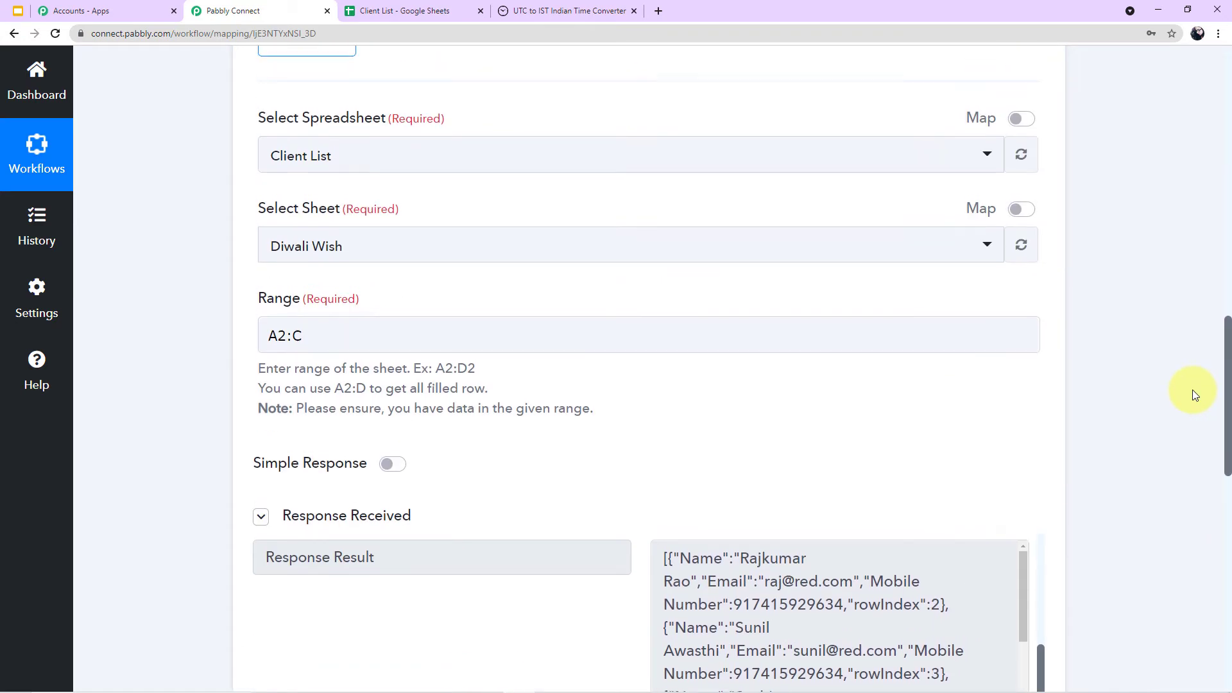
Collapse the Google Sheets step and add an Iterator by Pabbly action directly after it.
{"action": "scroll", "coordinate": [1193, 390], "scroll_direction": "up", "scroll_amount": 7}
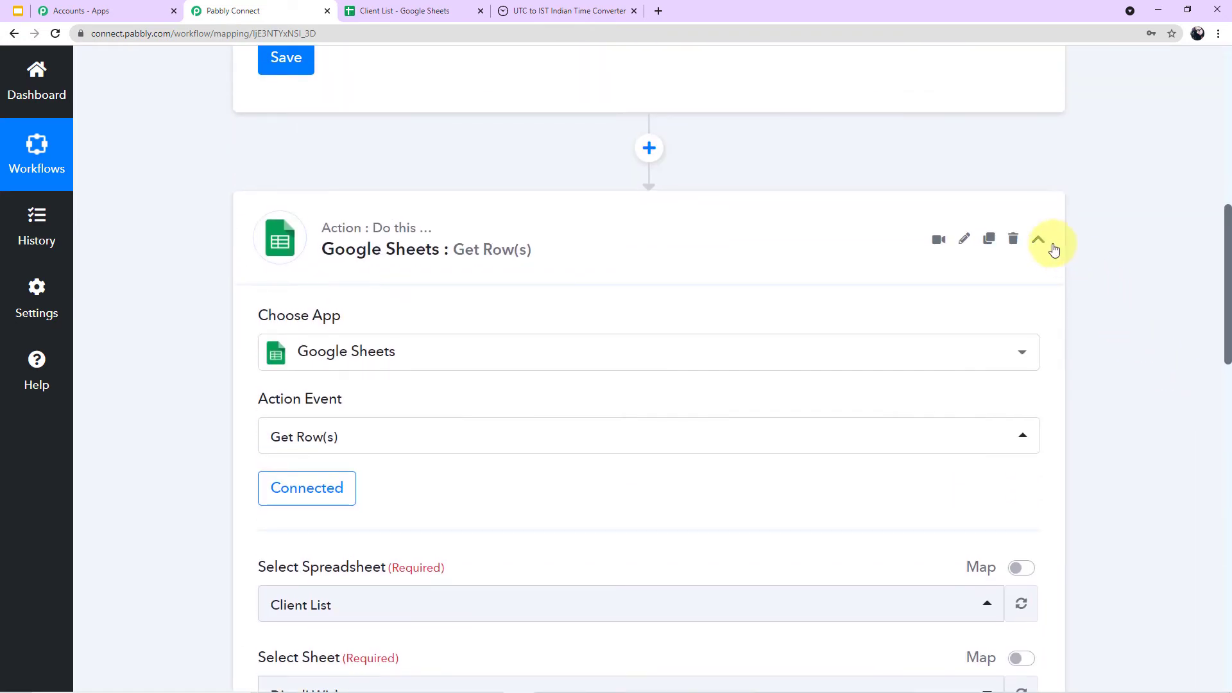
{"action": "left_click", "coordinate": [1054, 247]}
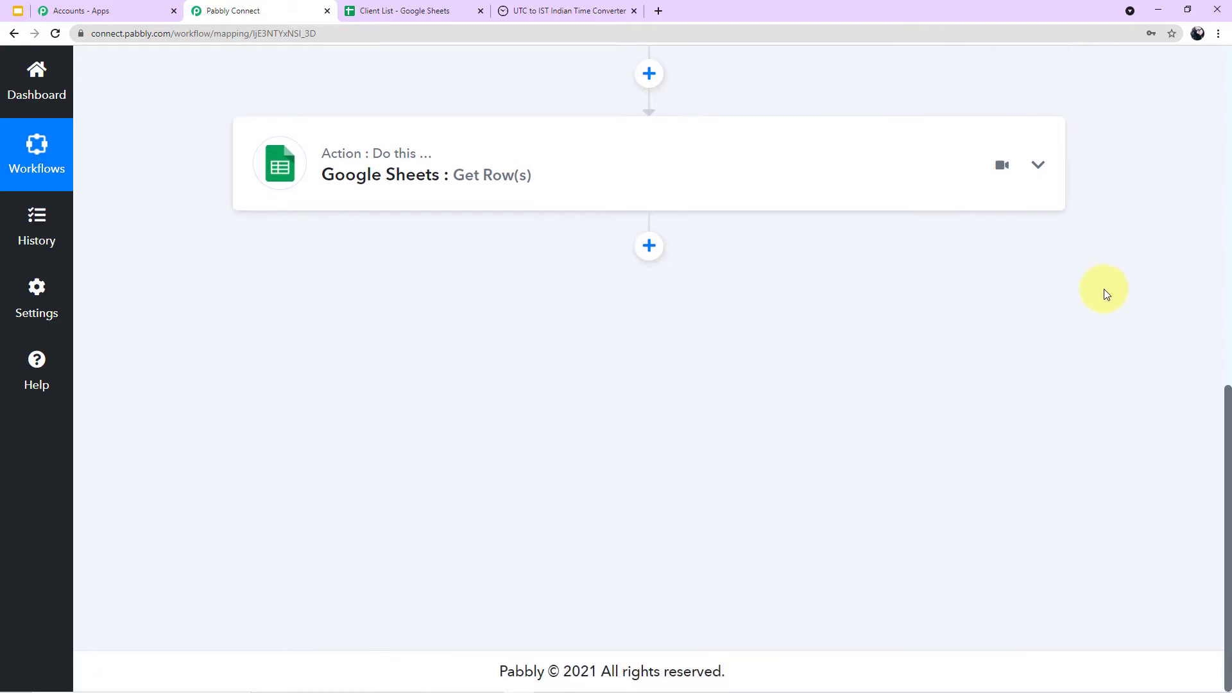
{"action": "left_click", "coordinate": [655, 260]}
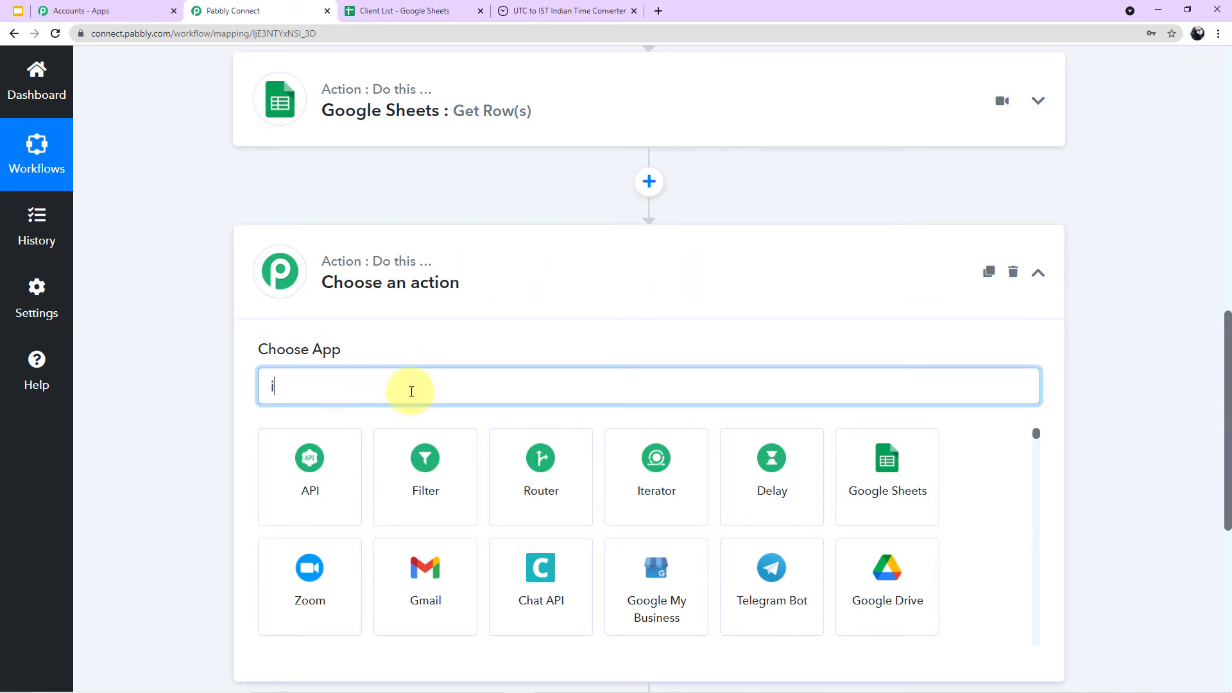
{"action": "type", "text": "tr"}
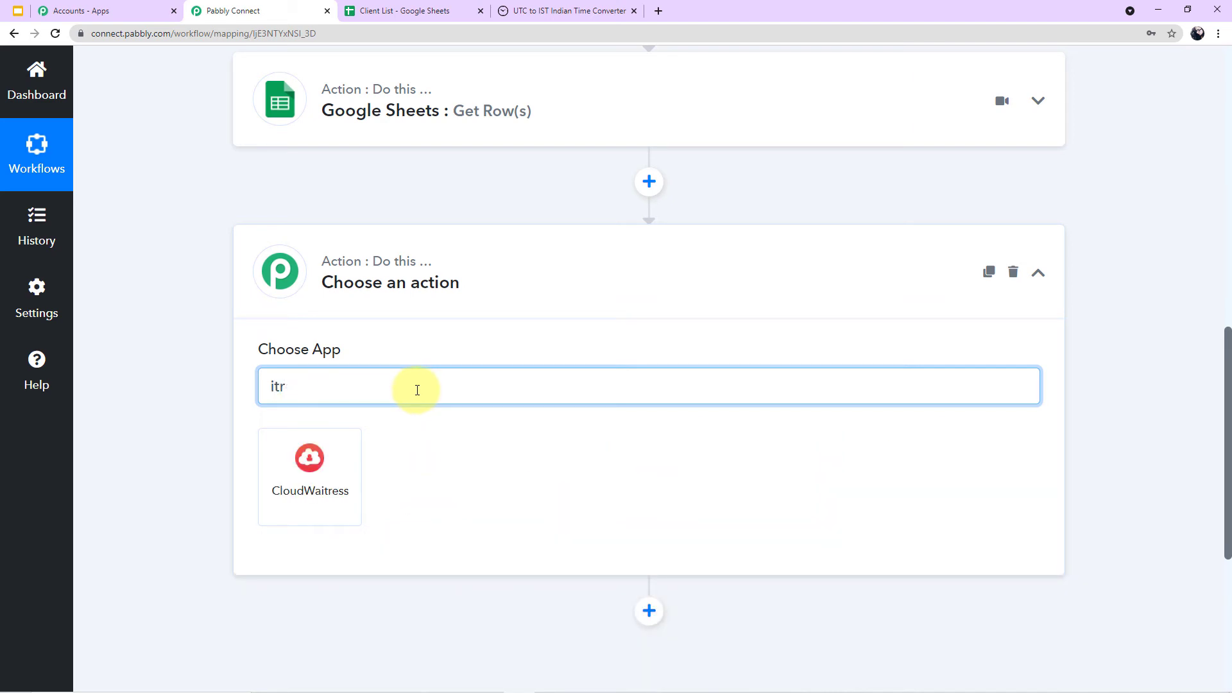
{"action": "key", "text": "BackSpace"}
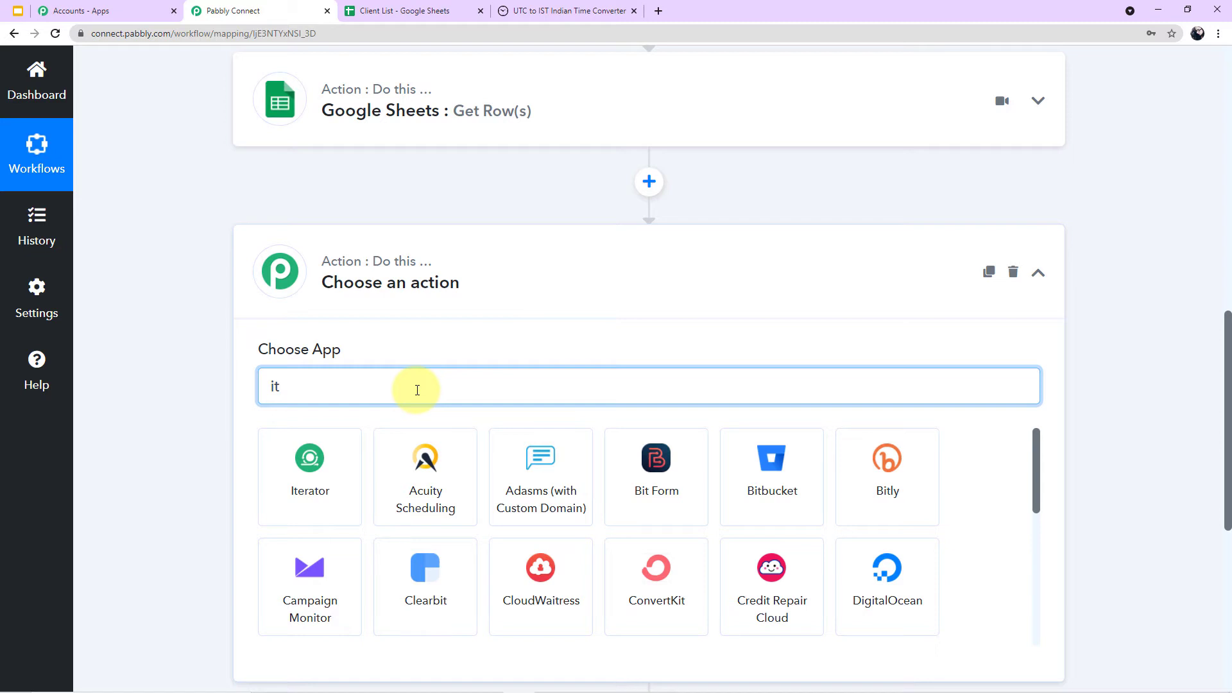
{"action": "type", "text": "ery"}
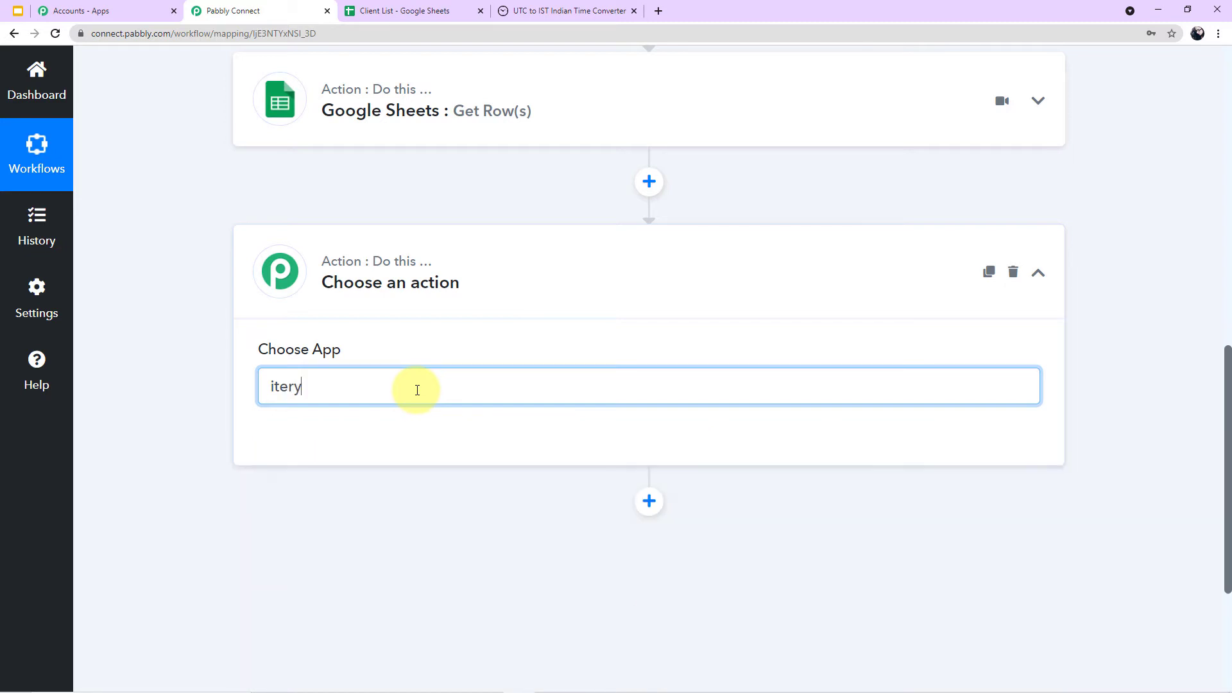
{"action": "key", "text": "BackSpace"}
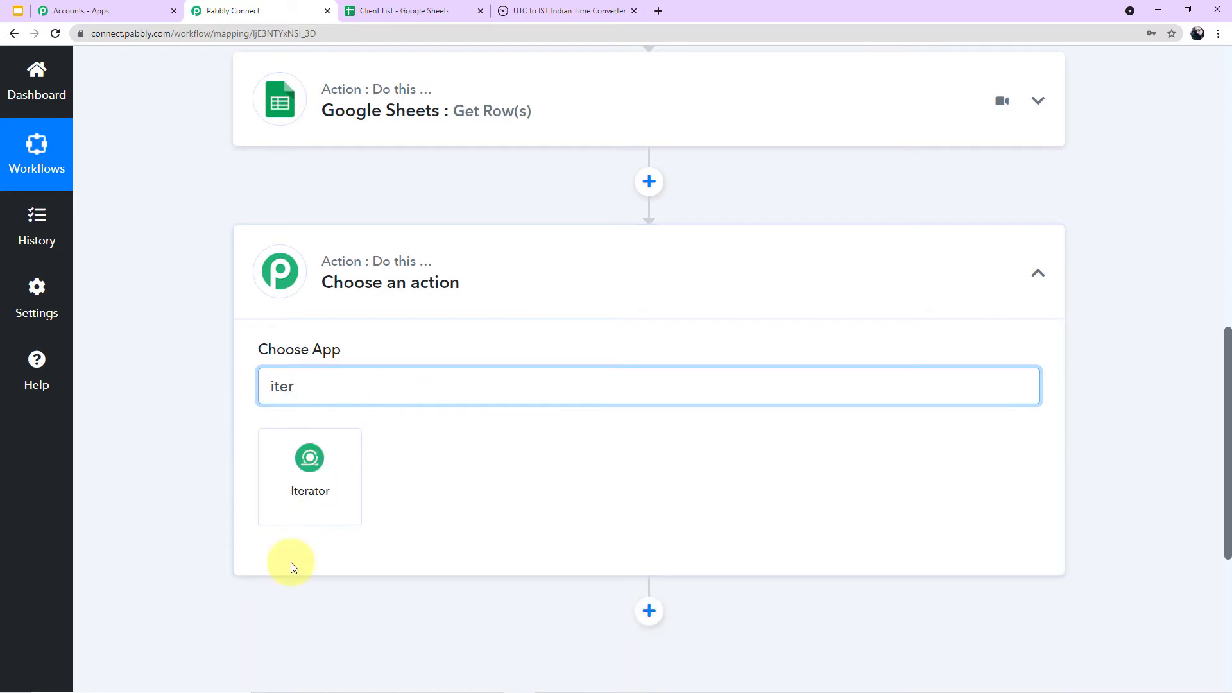
{"action": "left_click", "coordinate": [344, 513]}
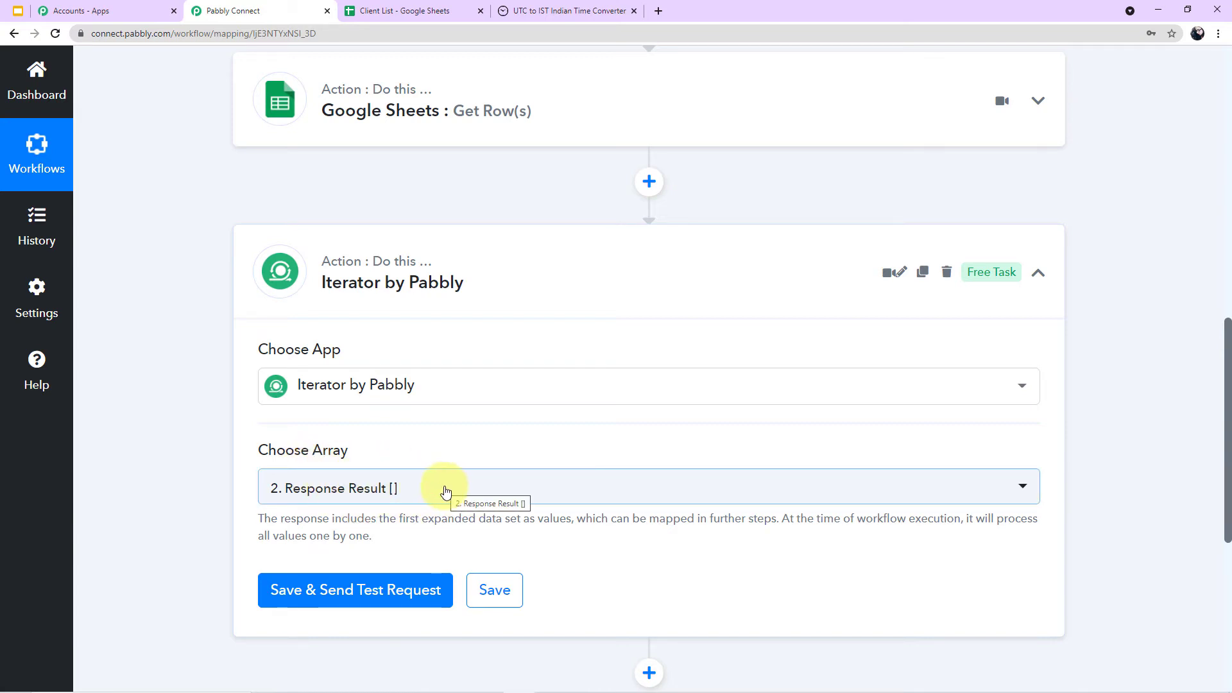
Recheck the spreadsheet, sheet and range settings of the Google Sheets step, and read the Iterator's note on processing array values.
{"action": "scroll", "coordinate": [591, 428], "scroll_direction": "up", "scroll_amount": 3}
{"action": "left_click", "coordinate": [768, 297]}
{"action": "scroll", "coordinate": [701, 446], "scroll_direction": "down", "scroll_amount": 4}
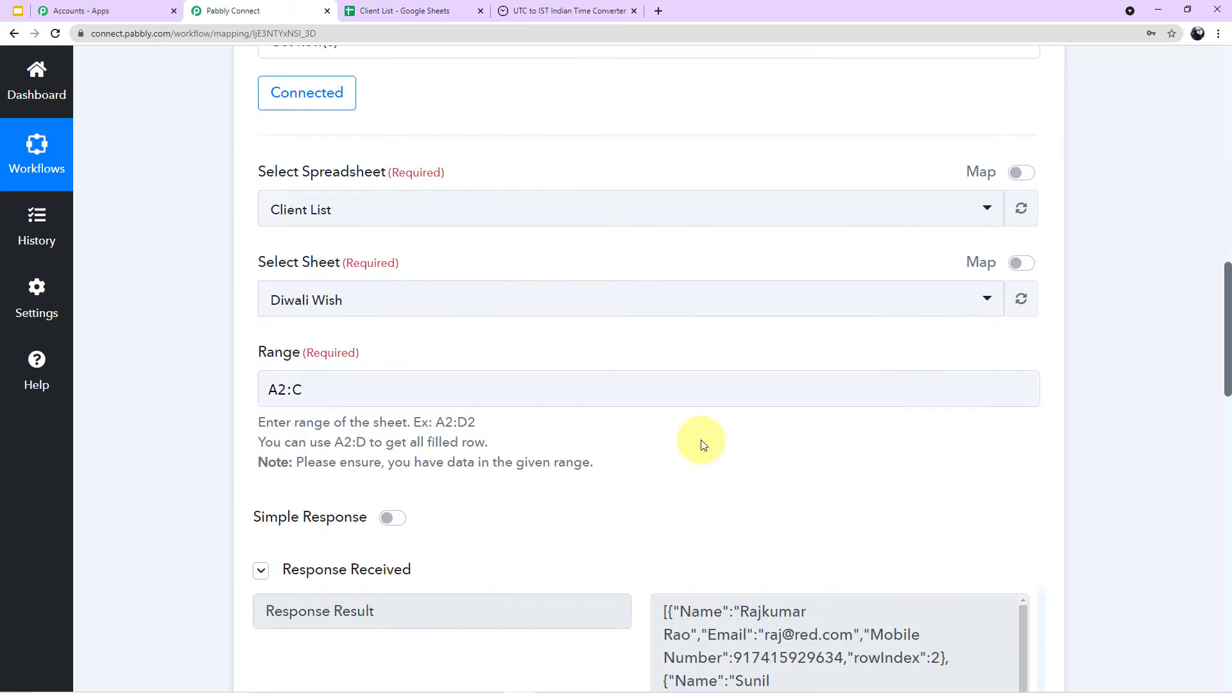
{"action": "scroll", "coordinate": [358, 394], "scroll_direction": "down", "scroll_amount": 3}
{"action": "scroll", "coordinate": [379, 424], "scroll_direction": "down", "scroll_amount": 10}
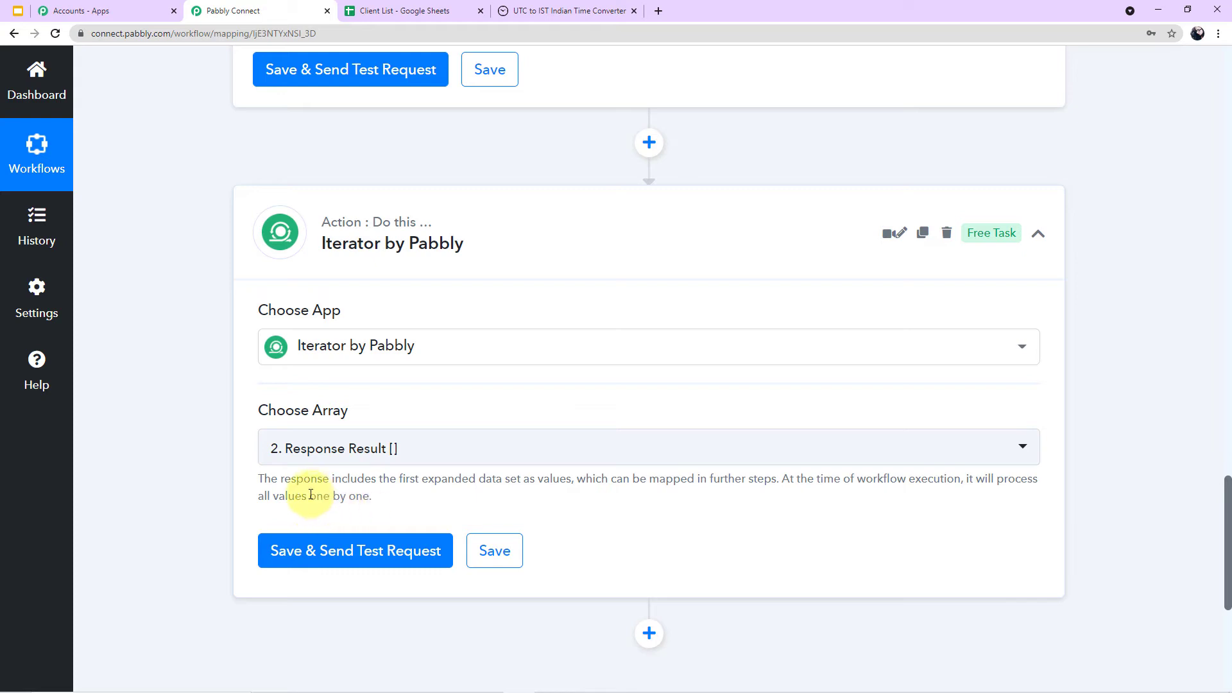
{"action": "left_click_drag", "start_coordinate": [309, 496], "coordinate": [401, 508]}
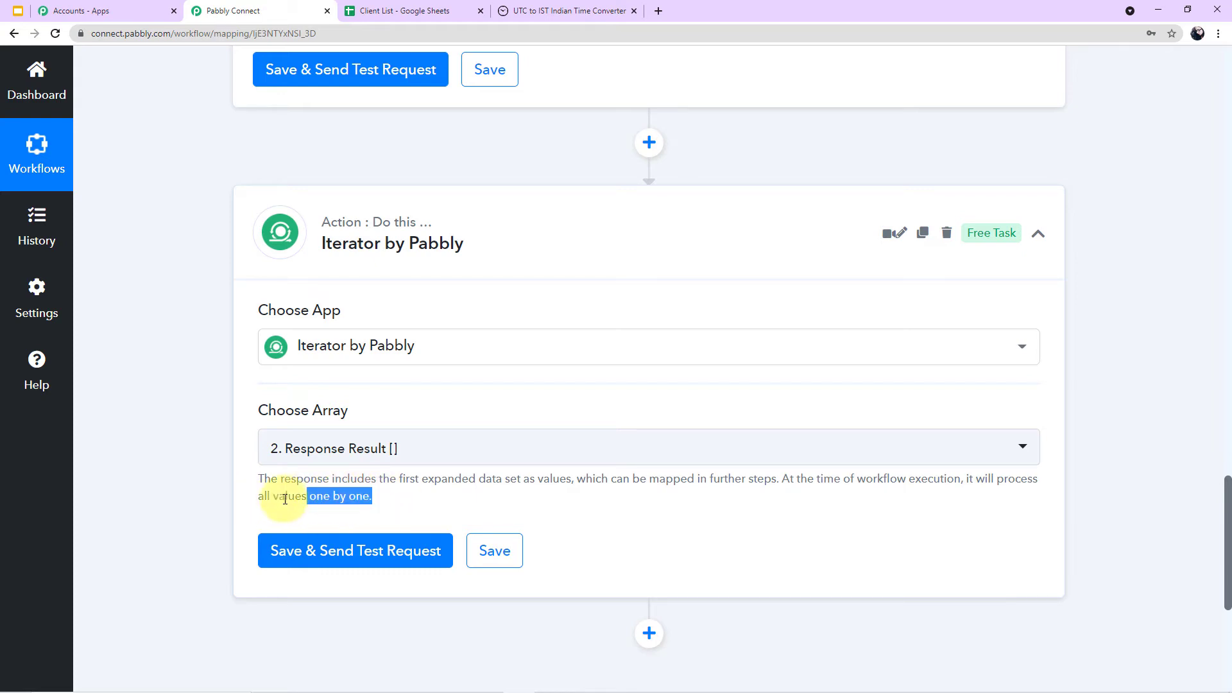
{"action": "left_click", "coordinate": [191, 449]}
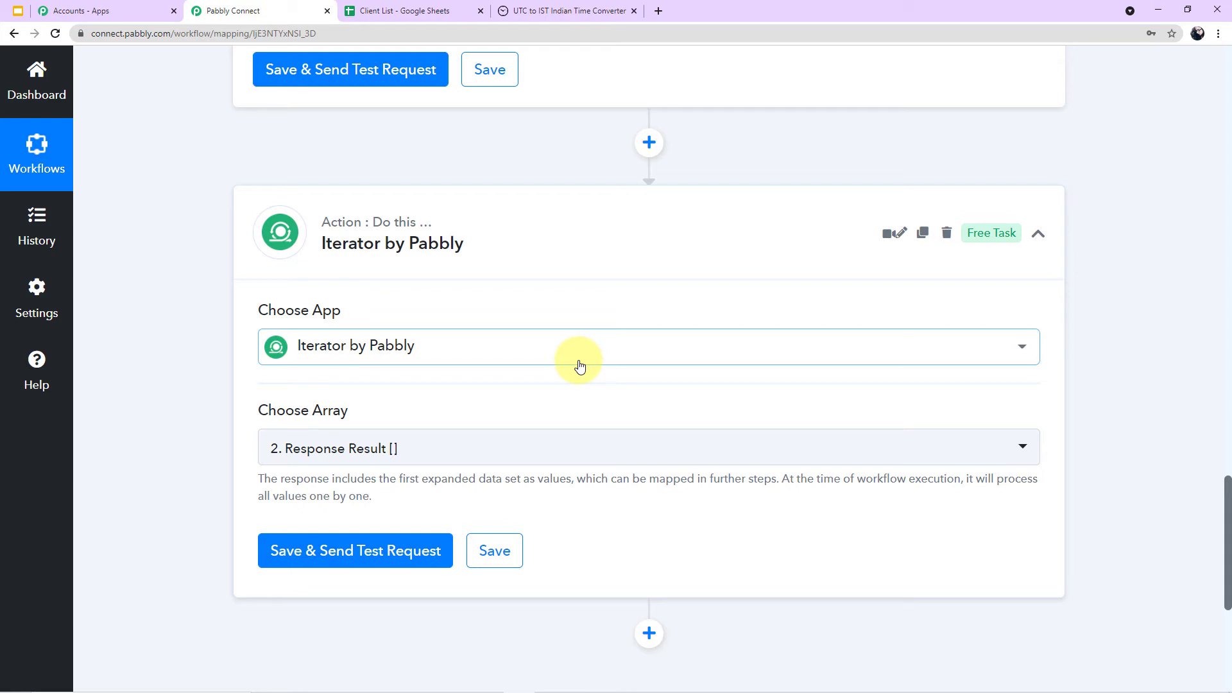
Switch to the Client List spreadsheet and go through the first four client names one by one.
{"action": "left_click", "coordinate": [414, 6]}
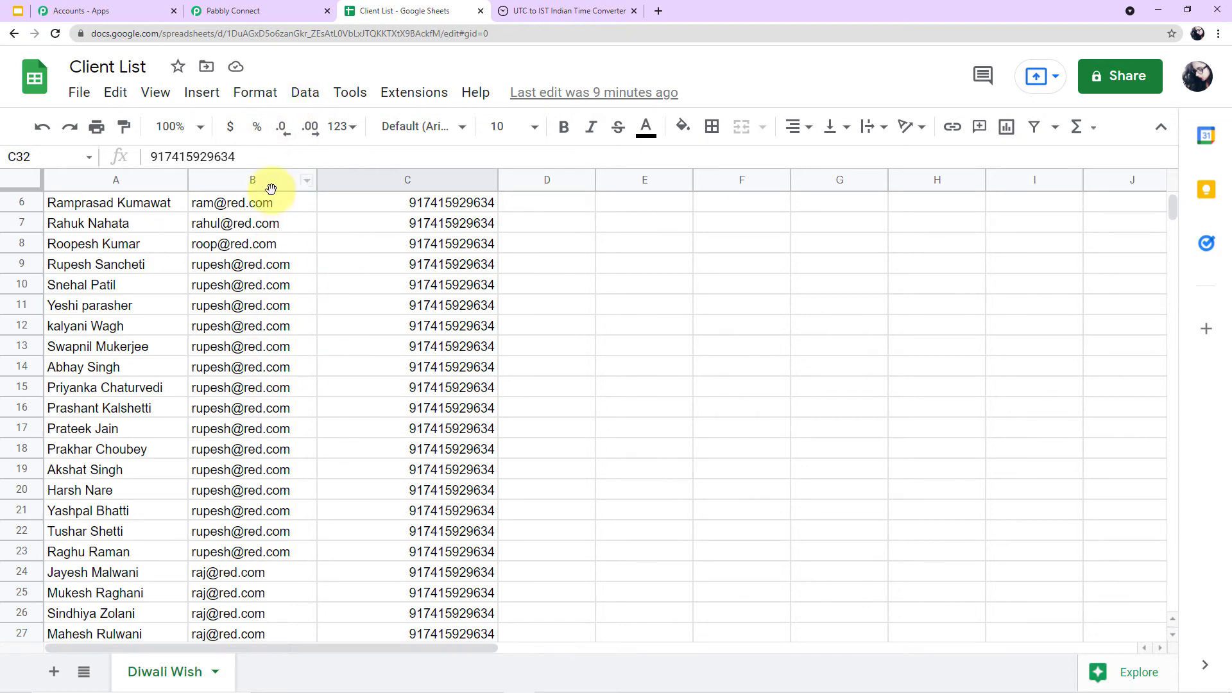
{"action": "scroll", "coordinate": [113, 207], "scroll_direction": "up", "scroll_amount": 2}
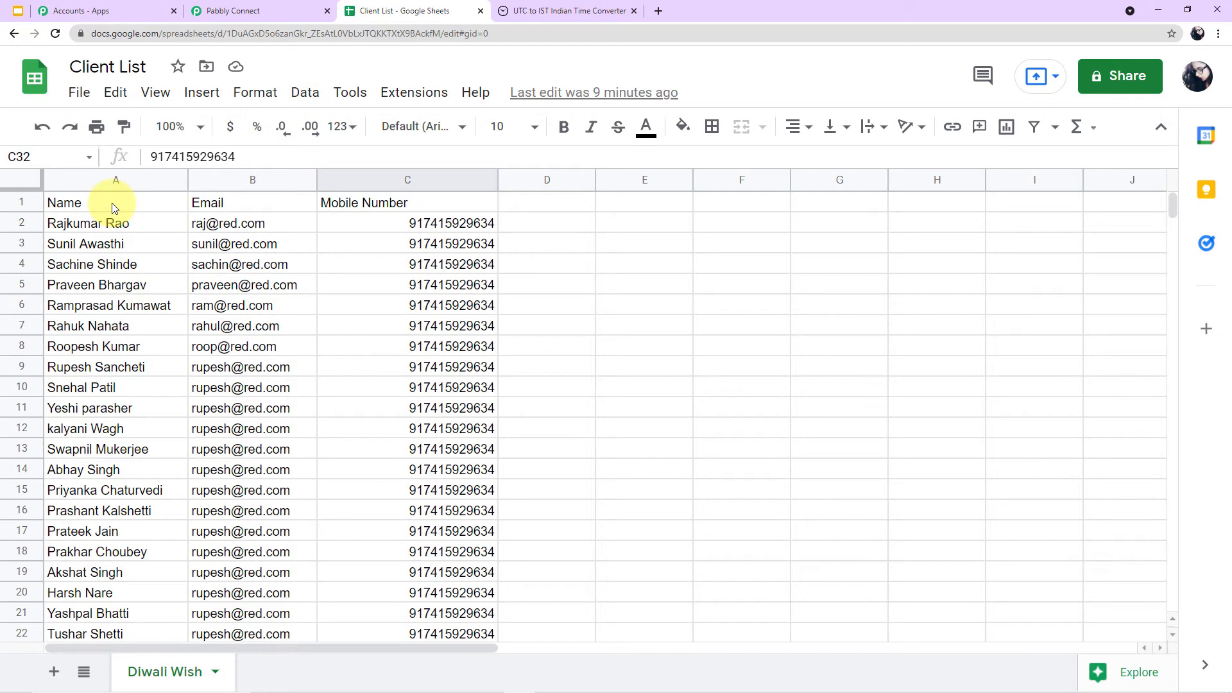
{"action": "left_click", "coordinate": [95, 229]}
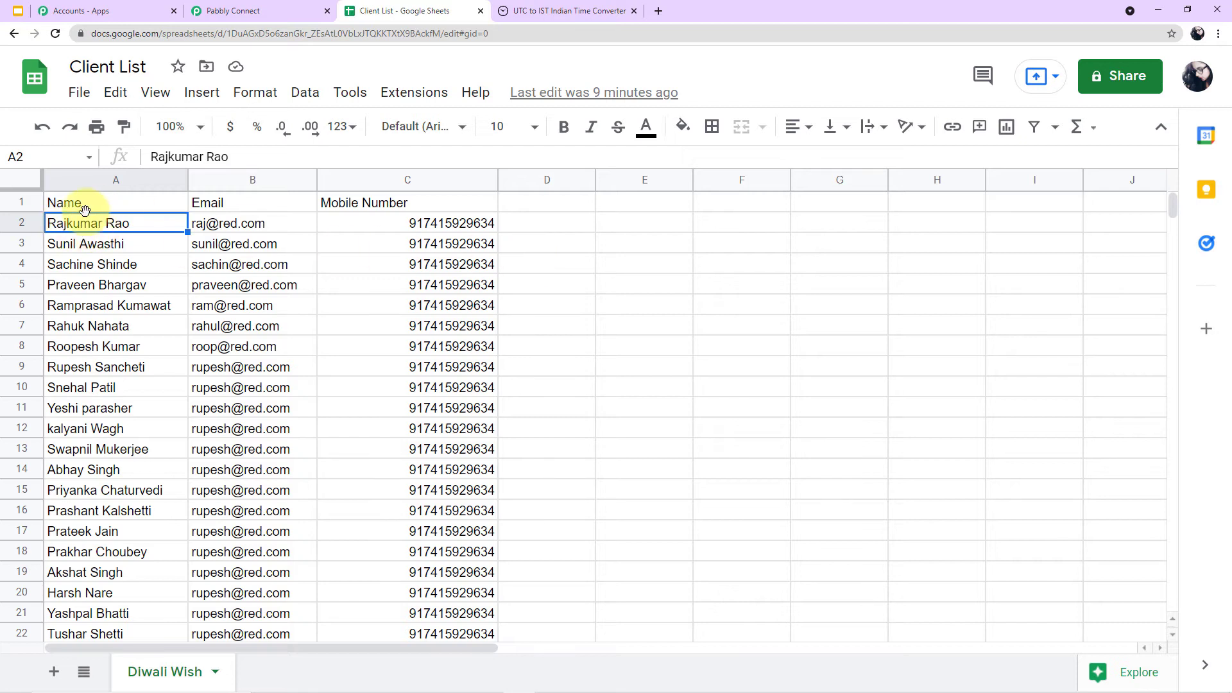
{"action": "left_click", "coordinate": [102, 245]}
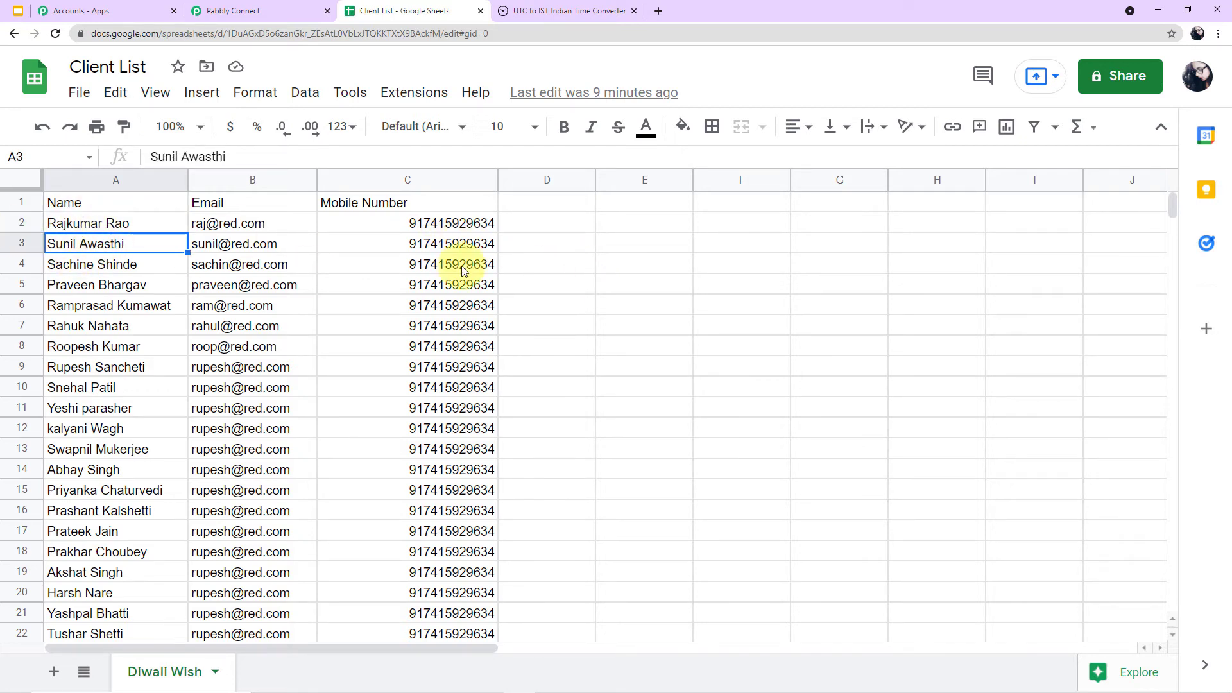
{"action": "left_click", "coordinate": [113, 270]}
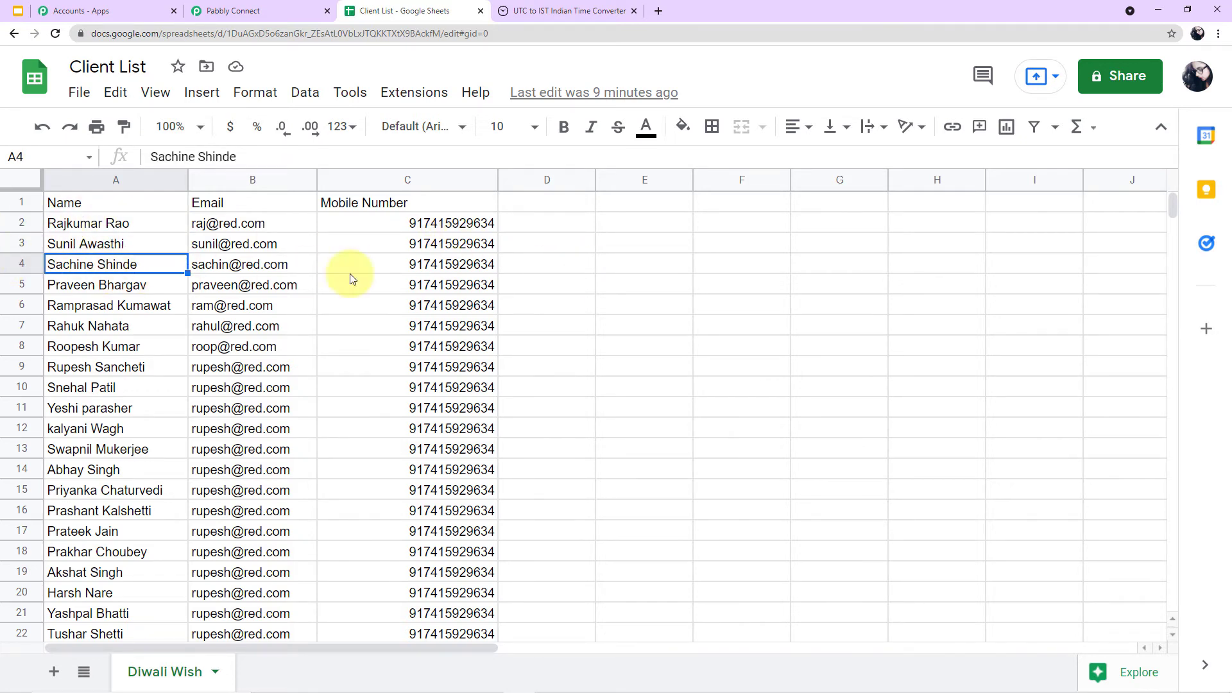
{"action": "left_click", "coordinate": [103, 286]}
Return to Pabbly Connect and save the Iterator step for the Response Result array with a test request.
{"action": "left_click", "coordinate": [312, 11]}
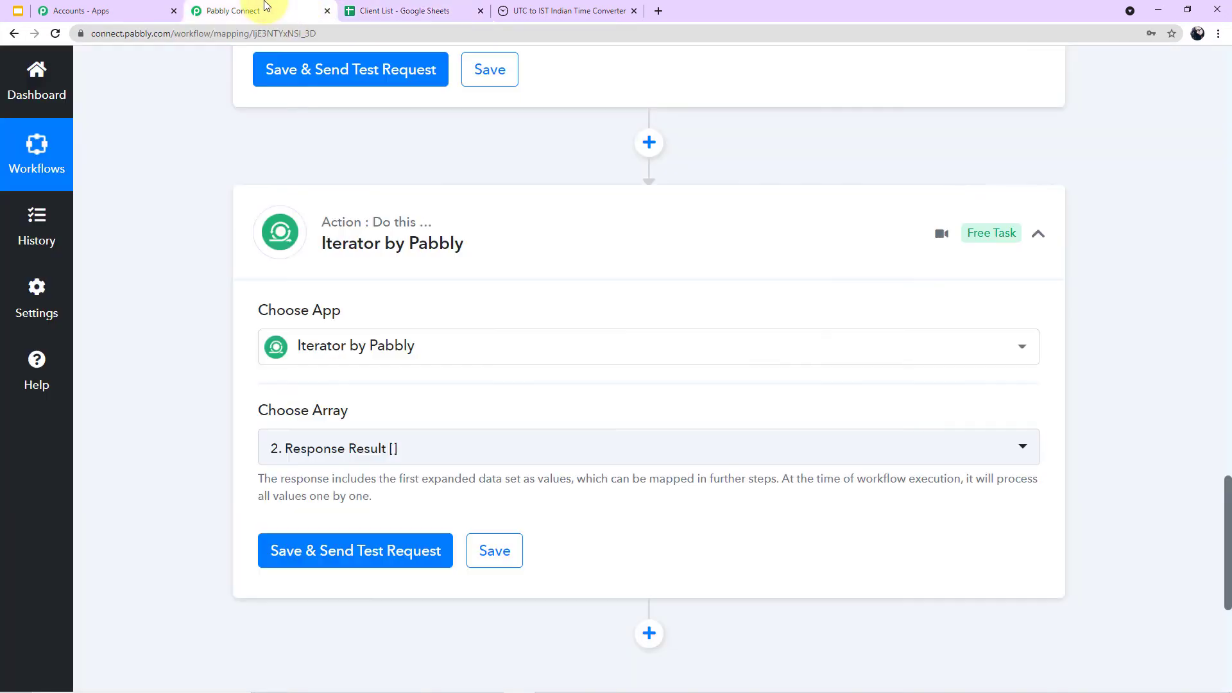
{"action": "scroll", "coordinate": [713, 336], "scroll_direction": "down", "scroll_amount": 1}
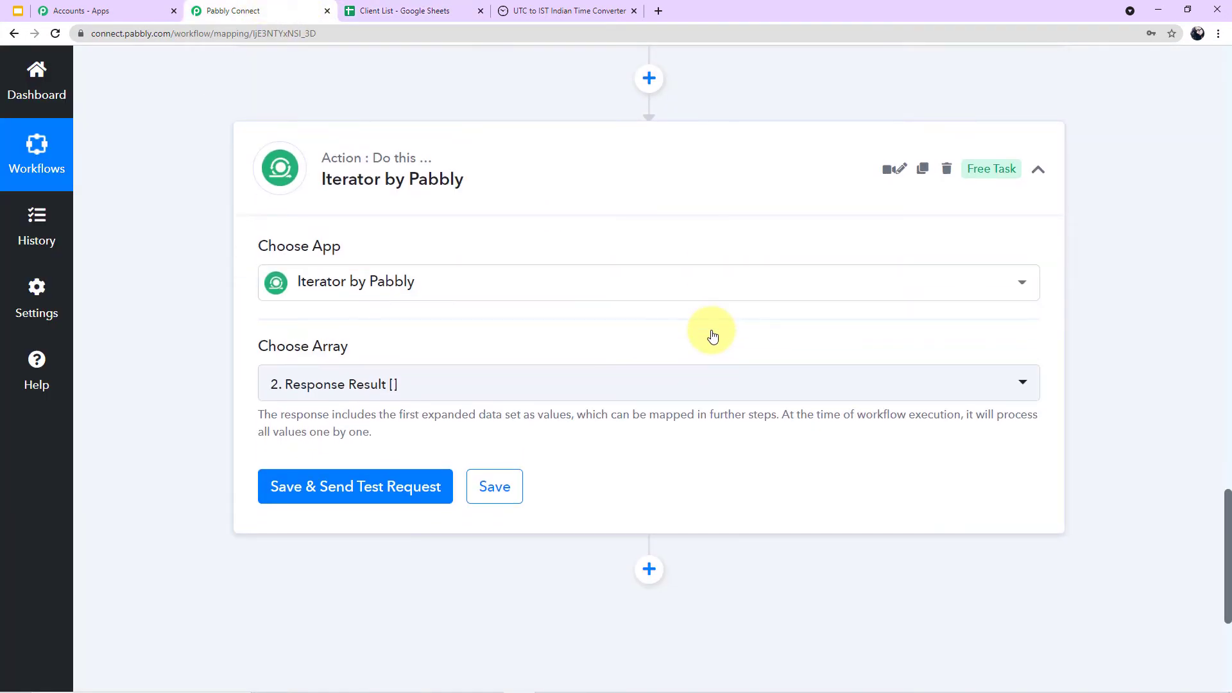
{"action": "left_click", "coordinate": [385, 486]}
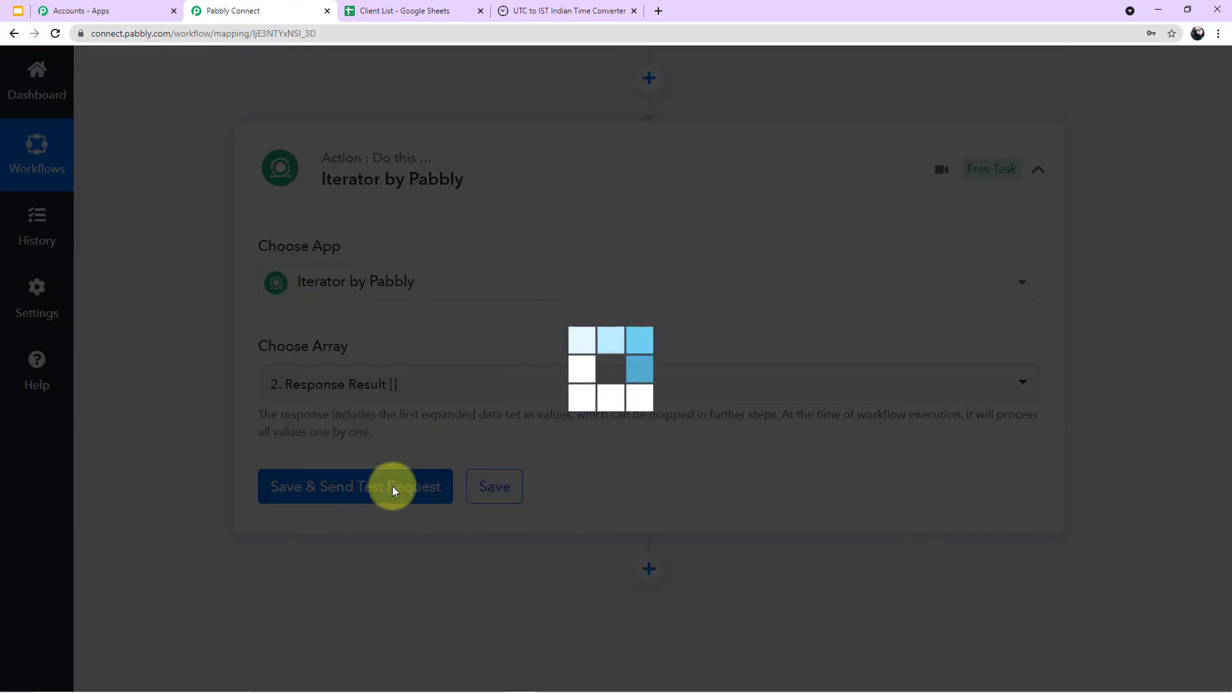
{"action": "scroll", "coordinate": [476, 390], "scroll_direction": "down", "scroll_amount": 4}
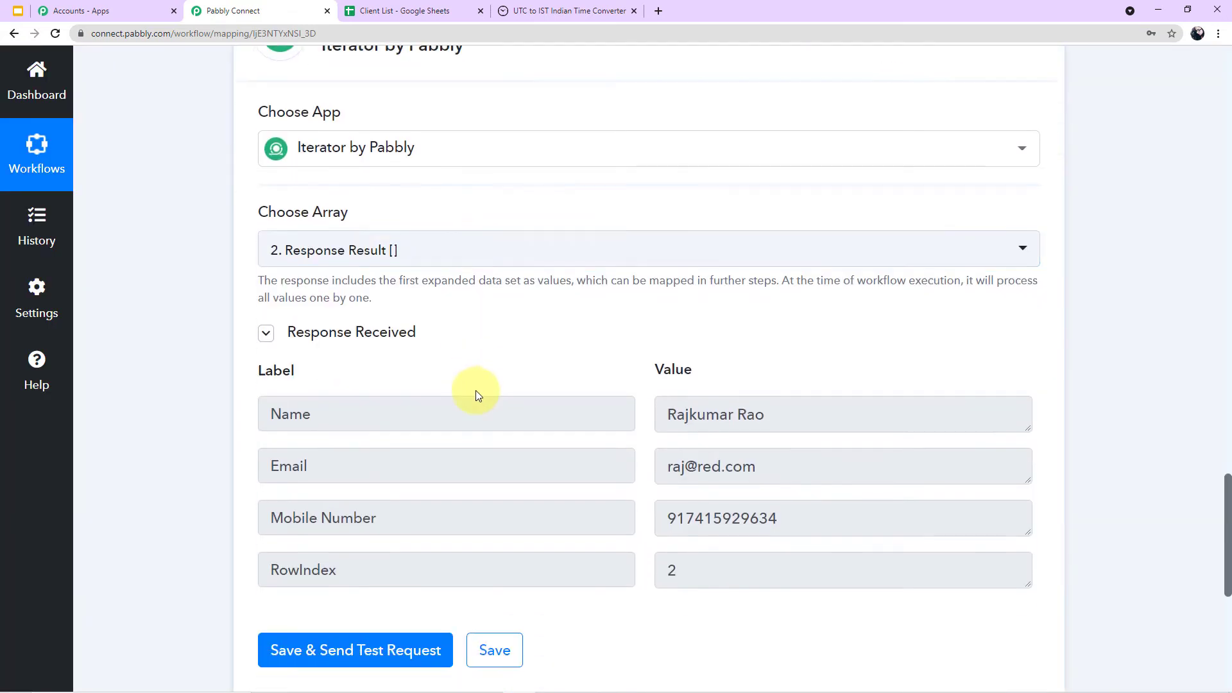
Examine the Name, Email, Mobile Number and RowIndex values in the Iterator's test response.
{"action": "left_click_drag", "start_coordinate": [834, 293], "coordinate": [644, 292]}
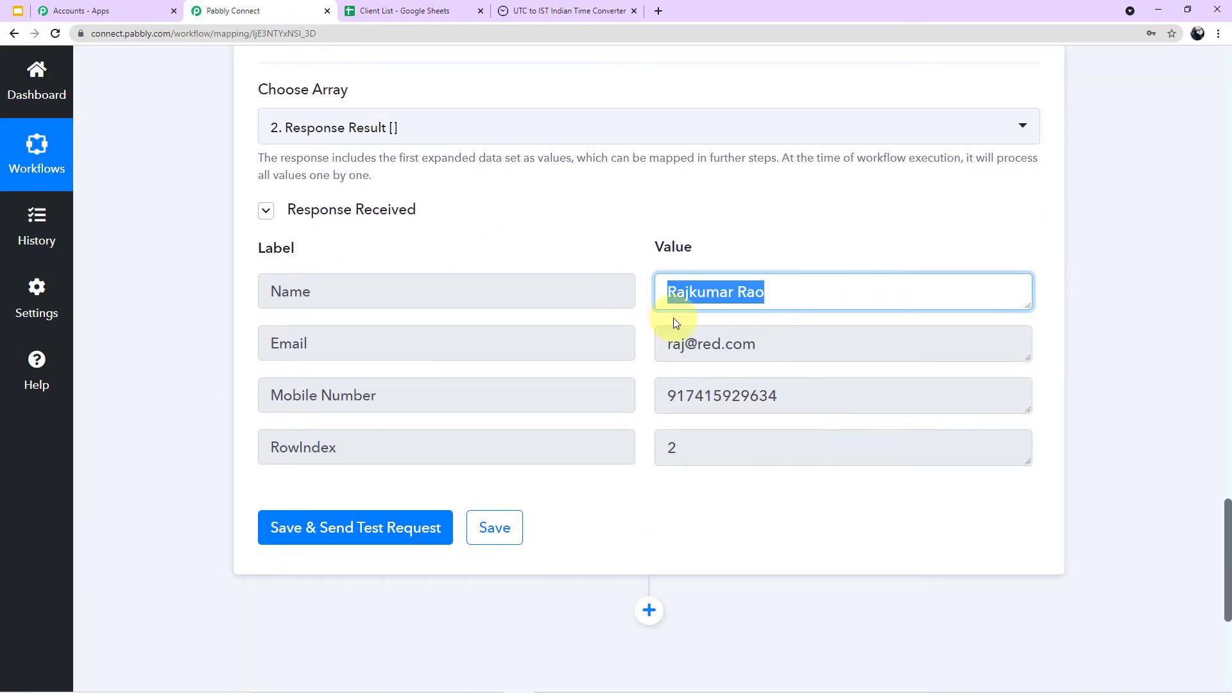
{"action": "left_click_drag", "start_coordinate": [783, 346], "coordinate": [590, 341]}
{"action": "left_click_drag", "start_coordinate": [792, 393], "coordinate": [589, 379]}
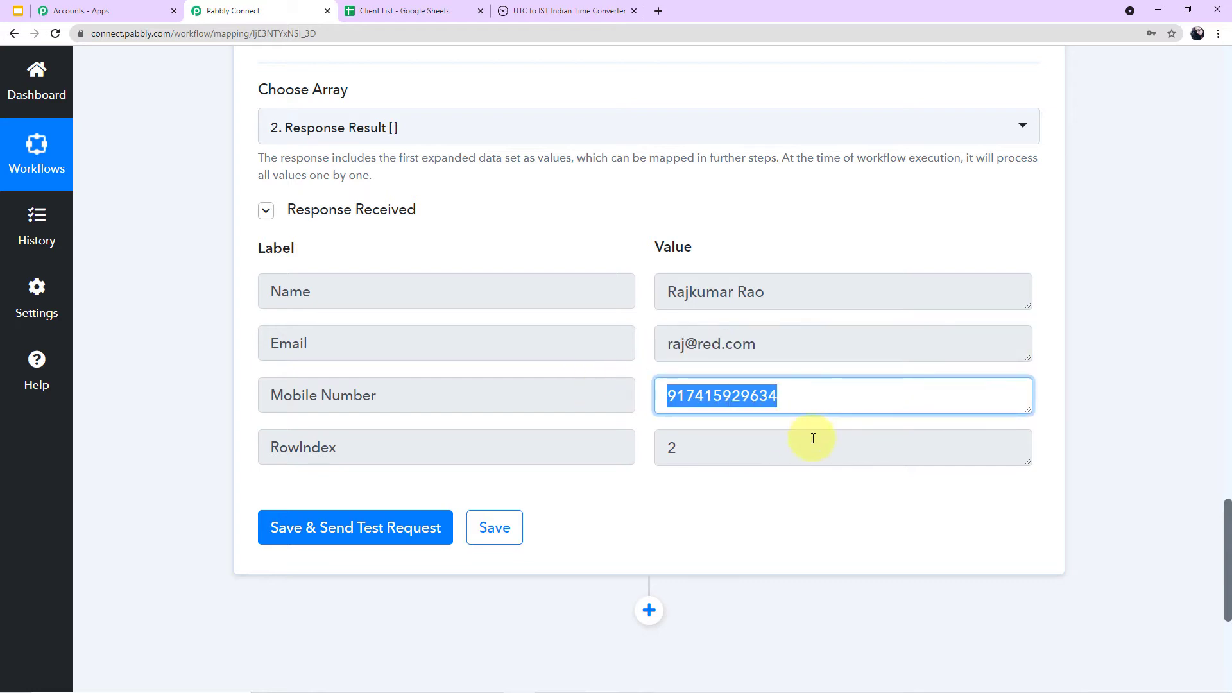
{"action": "left_click_drag", "start_coordinate": [701, 452], "coordinate": [509, 432]}
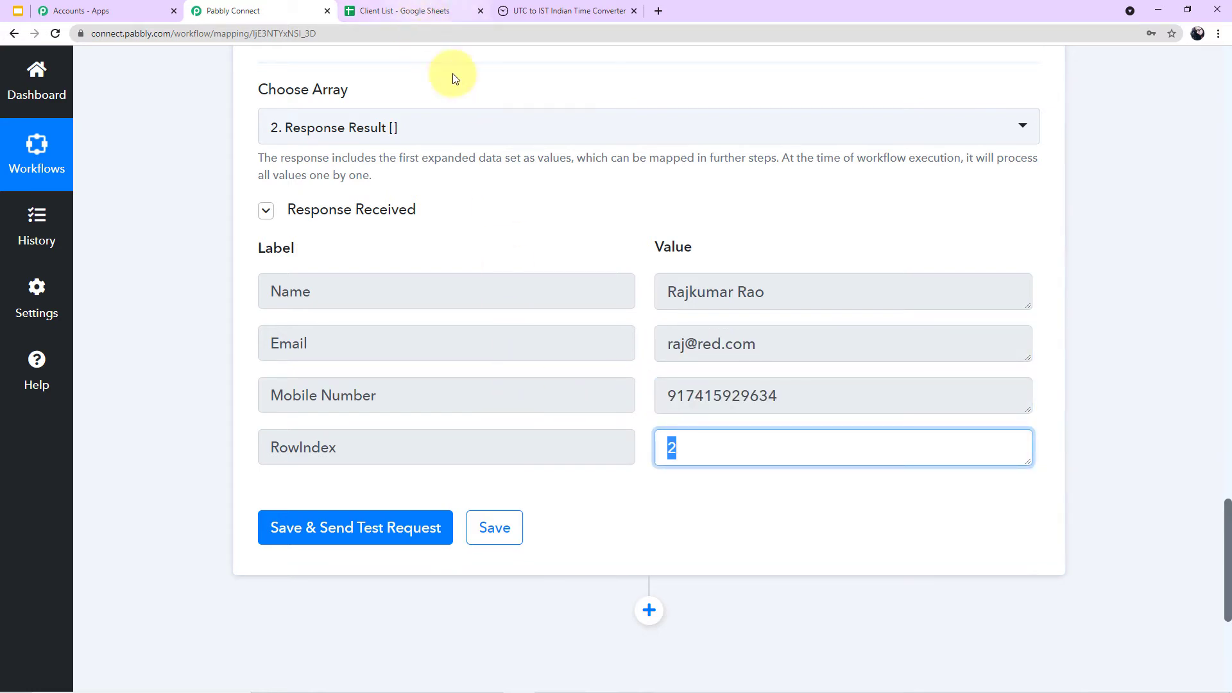
{"action": "scroll", "coordinate": [696, 405], "scroll_direction": "up", "scroll_amount": 4}
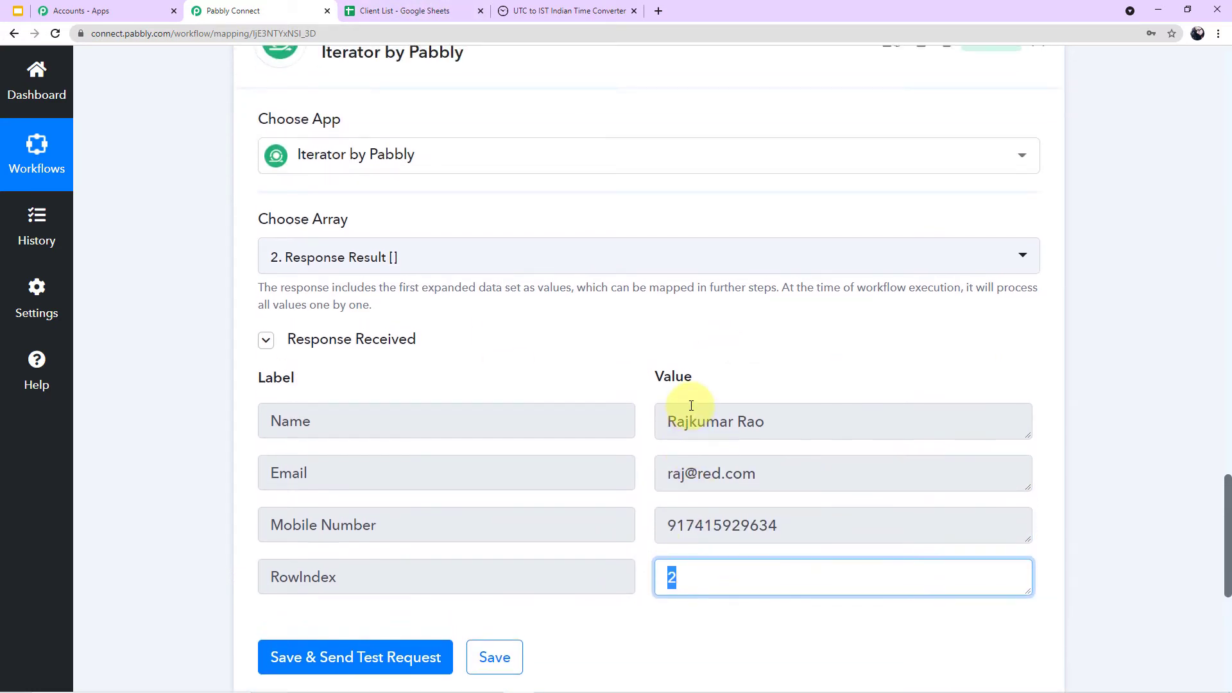
Add an action after the Iterator step, searching for 360 and choosing WhatsApp by 360Dialog as its app.
{"action": "scroll", "coordinate": [691, 406], "scroll_direction": "down", "scroll_amount": 3}
{"action": "scroll", "coordinate": [693, 406], "scroll_direction": "down", "scroll_amount": 3}
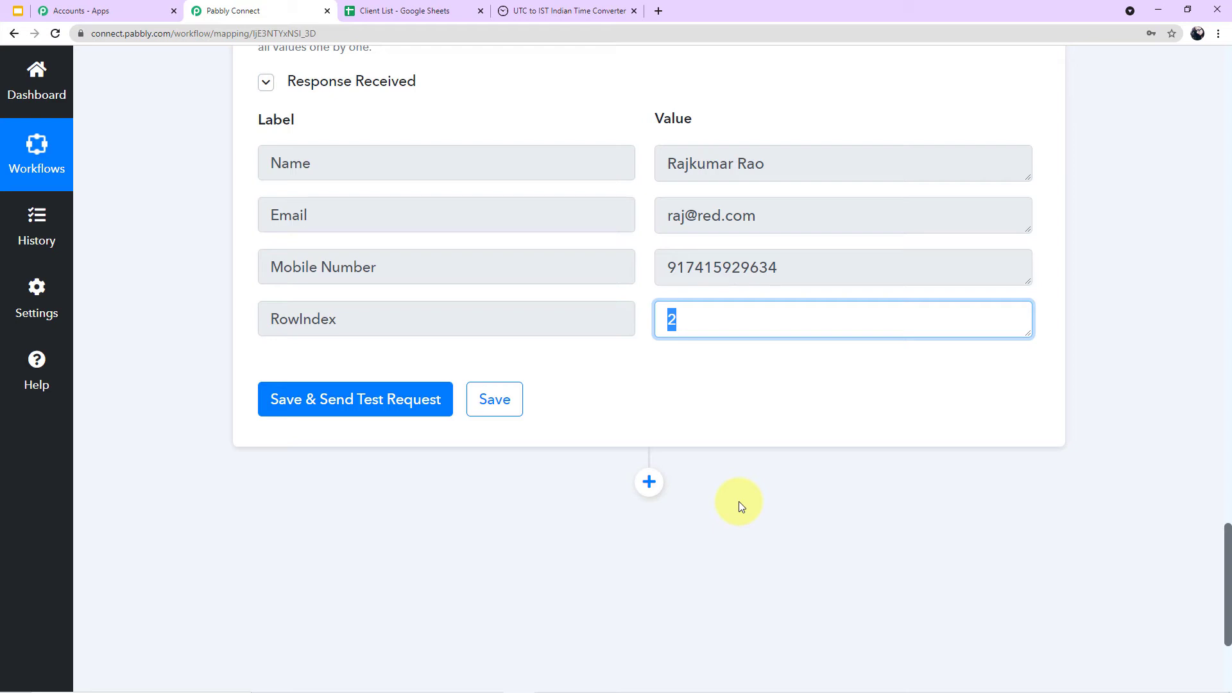
{"action": "left_click", "coordinate": [648, 482]}
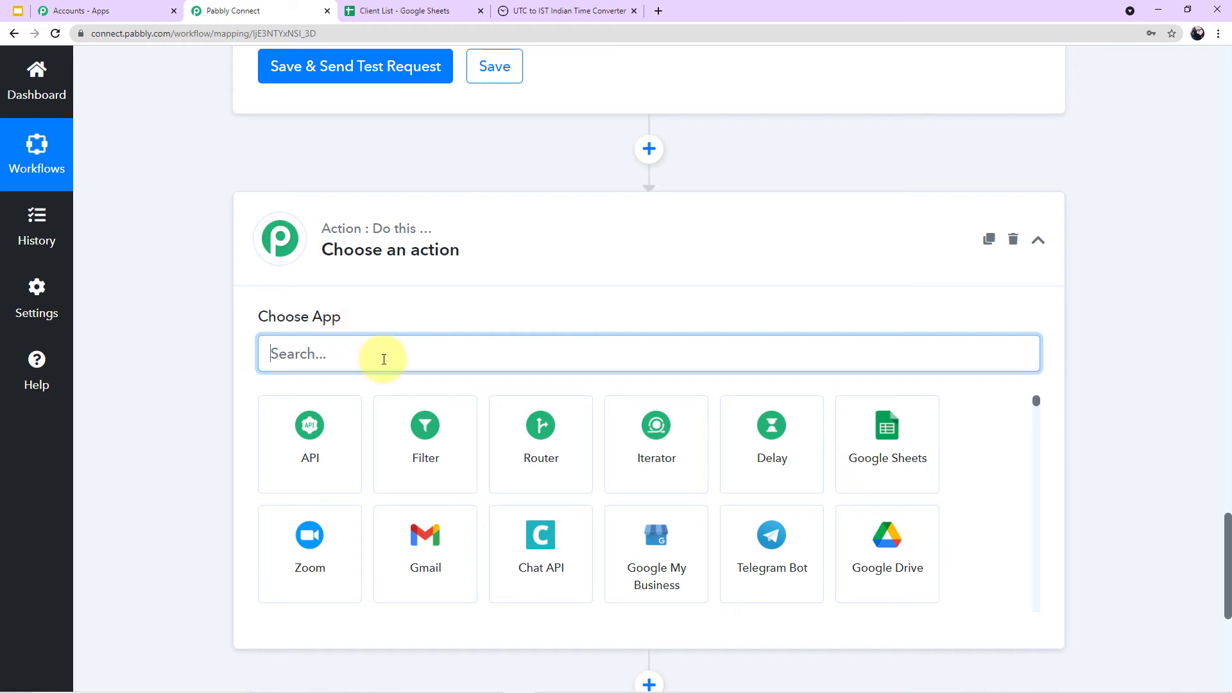
{"action": "type", "text": "360"}
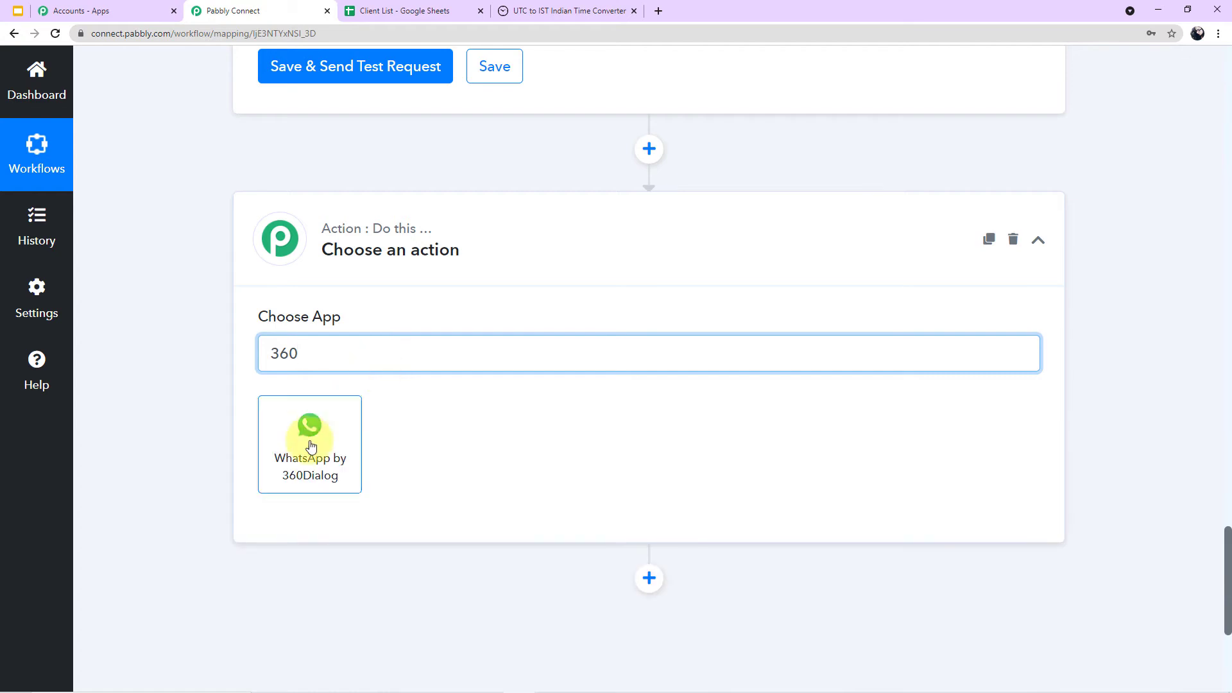
{"action": "left_click", "coordinate": [335, 477]}
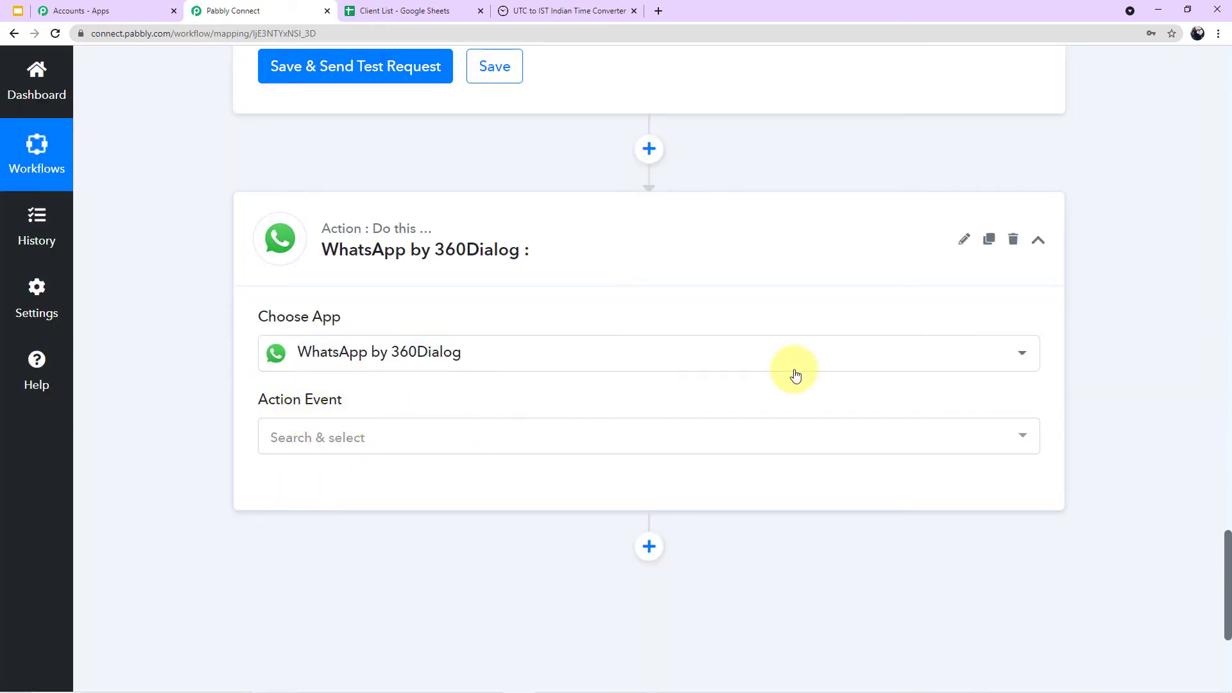
Set the action event of the WhatsApp by 360Dialog step to Send Template Message.
{"action": "left_click", "coordinate": [1020, 441]}
{"action": "scroll", "coordinate": [655, 537], "scroll_direction": "down", "scroll_amount": 2}
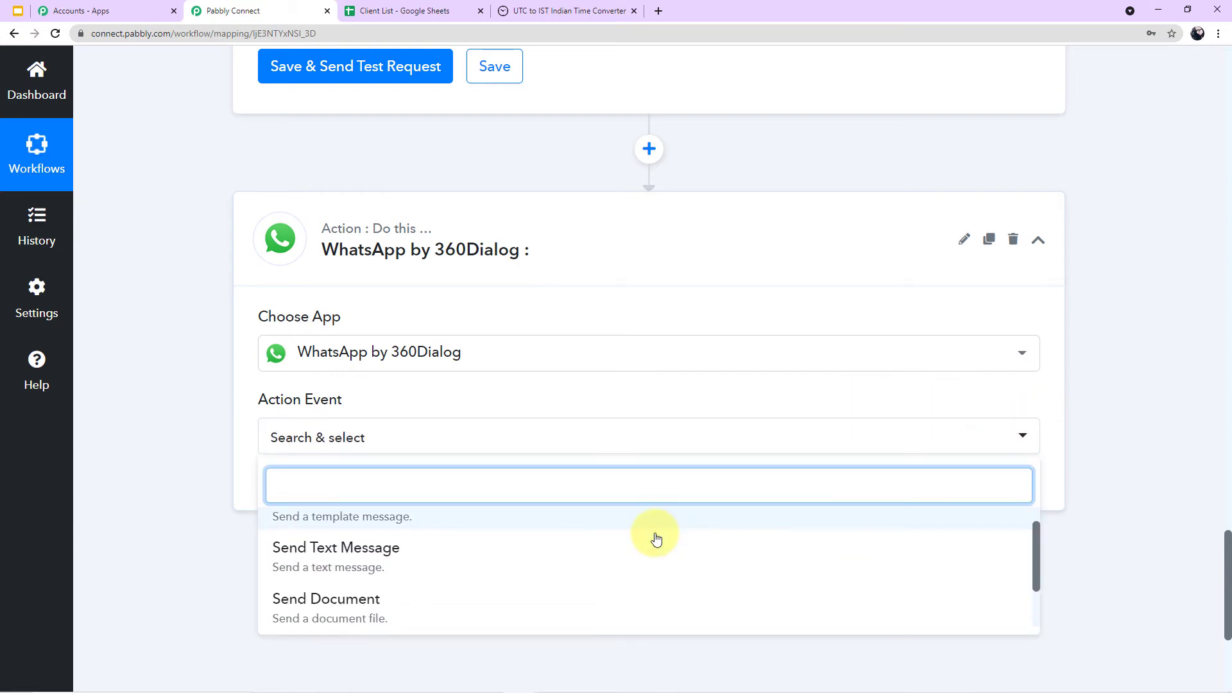
{"action": "scroll", "coordinate": [542, 596], "scroll_direction": "up", "scroll_amount": 3}
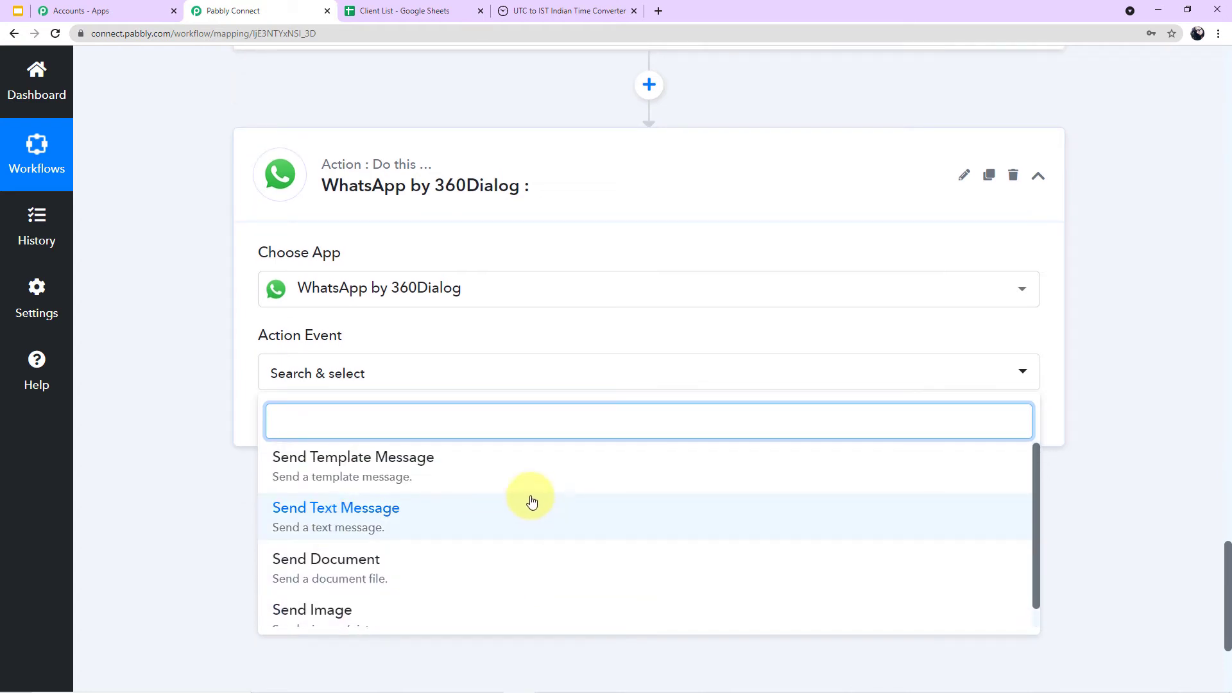
{"action": "left_click", "coordinate": [371, 467]}
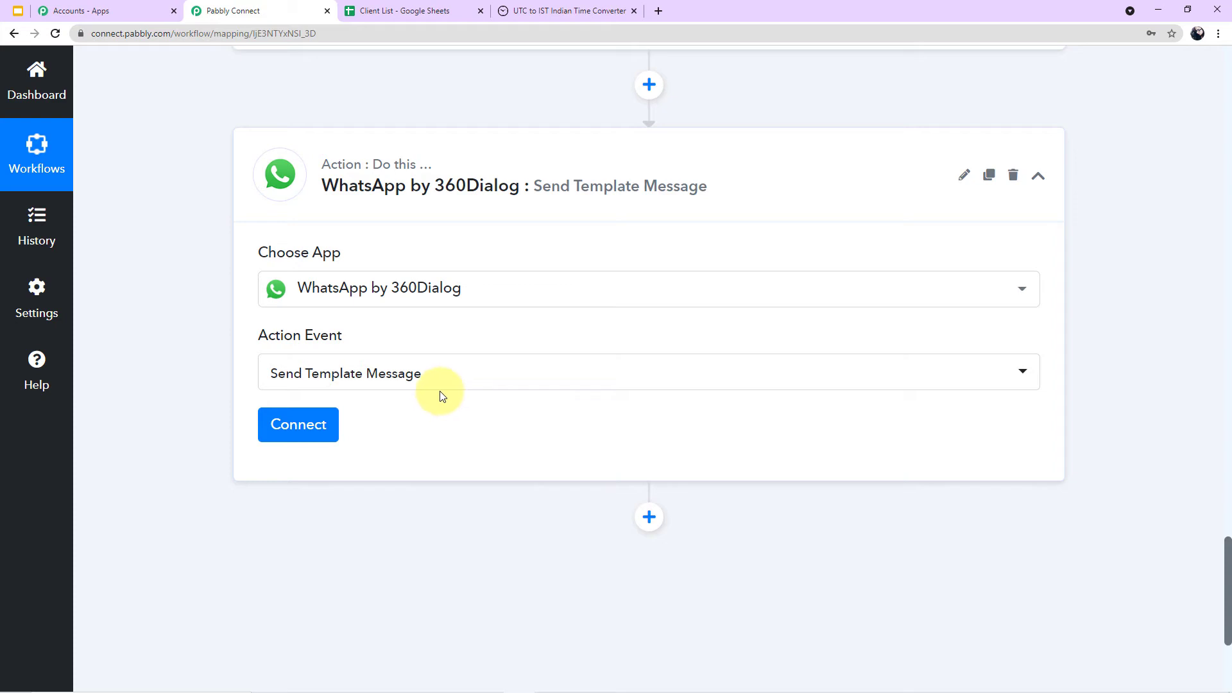
Start connecting the WhatsApp by 360Dialog account with Add New Connection, bringing up its API Key and Domain fields.
{"action": "left_click", "coordinate": [303, 425]}
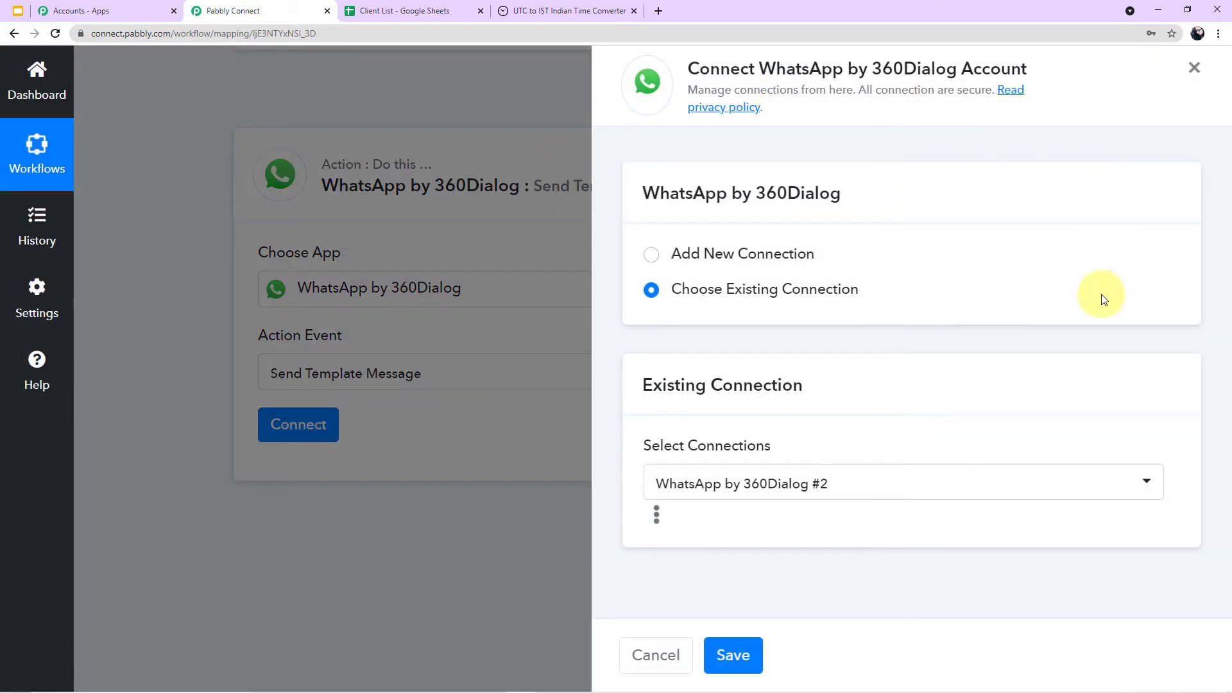
{"action": "left_click", "coordinate": [655, 259]}
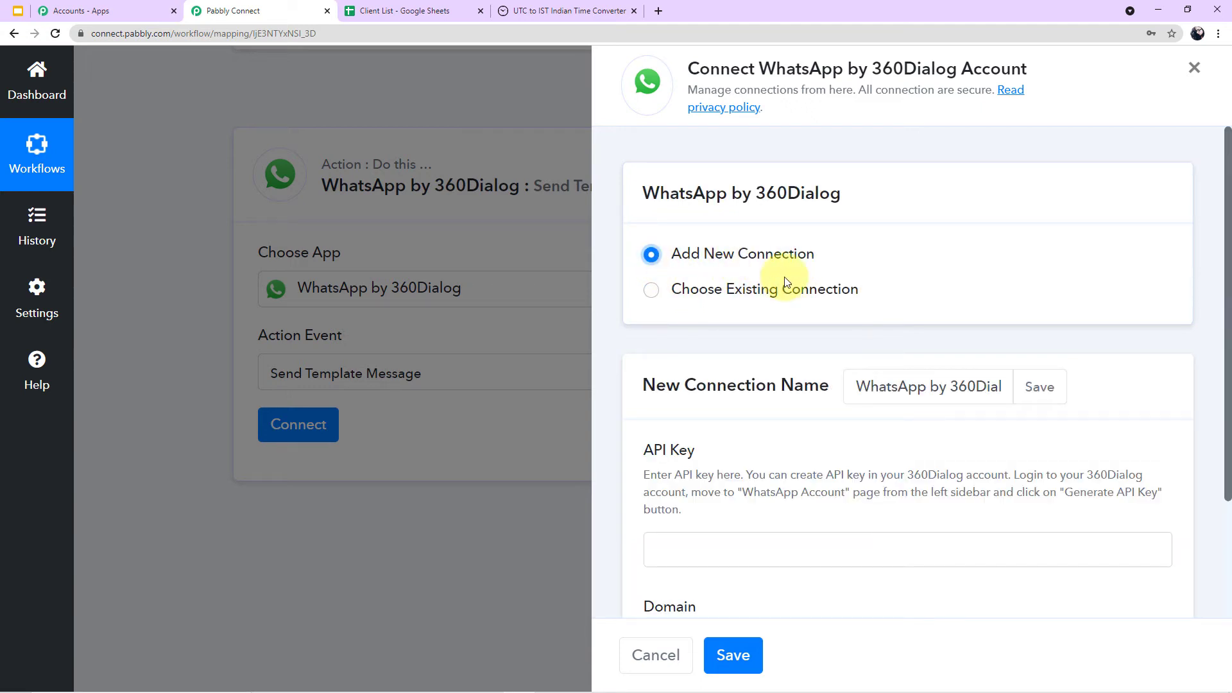
{"action": "scroll", "coordinate": [845, 287], "scroll_direction": "down", "scroll_amount": 2}
{"action": "scroll", "coordinate": [844, 287], "scroll_direction": "down", "scroll_amount": 1}
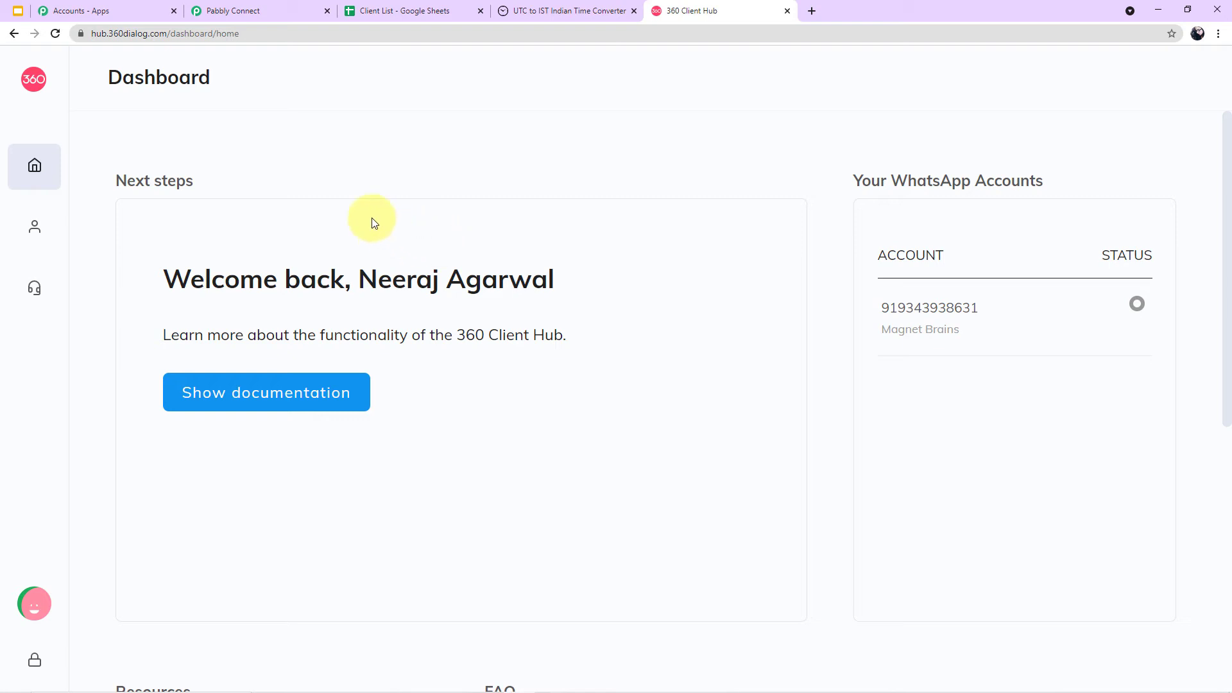
Open the WhatsApp Accounts page in the 360 Client Hub.
{"action": "mouse_move", "coordinate": [11, 187]}
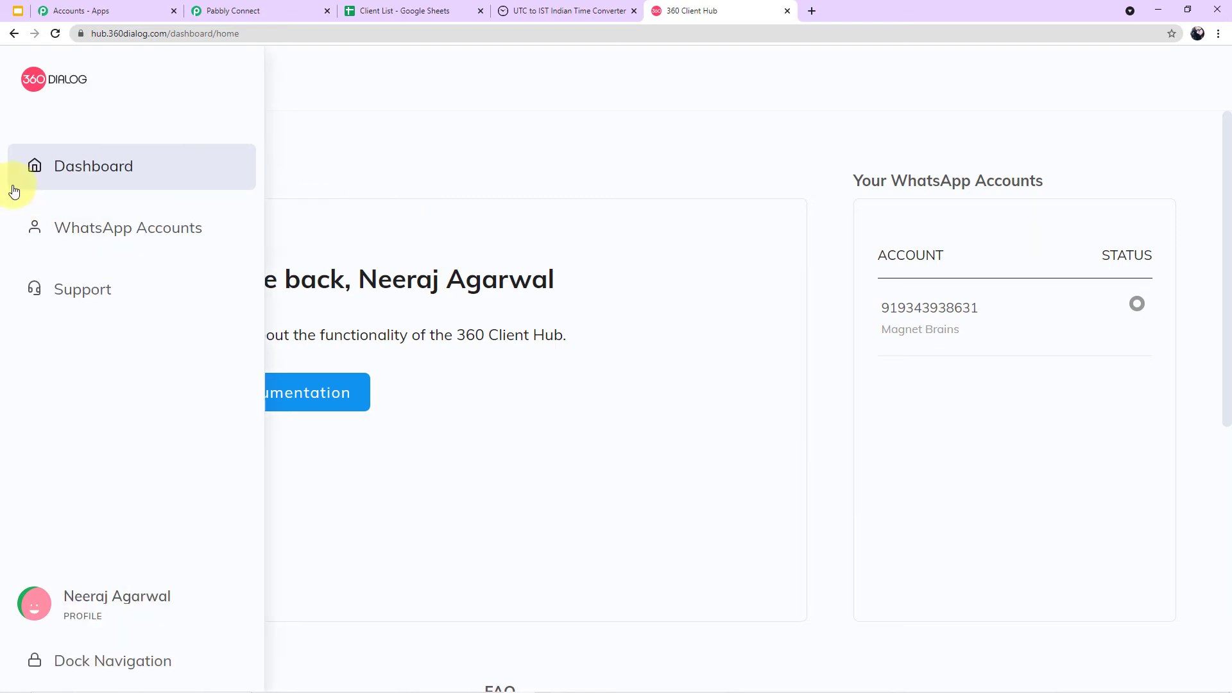
{"action": "left_click", "coordinate": [83, 232]}
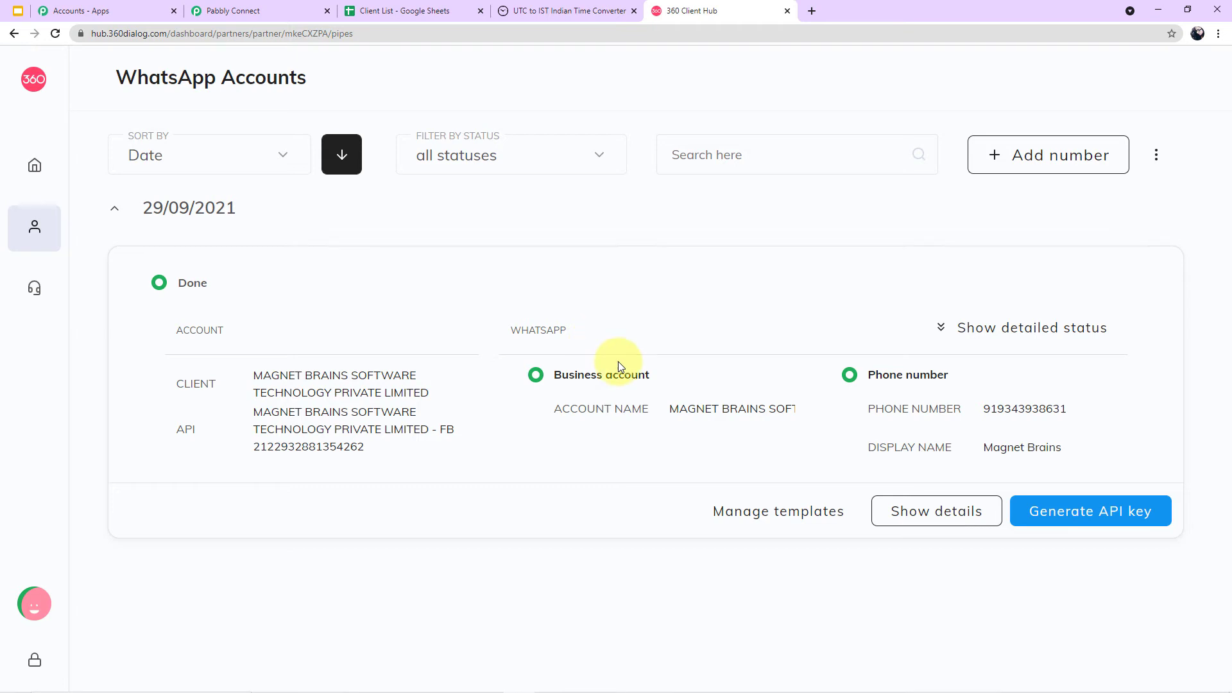
Return to Pabbly Connect and check the API Key and Domain fields against the WhatsApp Accounts page of the 360 Client Hub.
{"action": "left_click", "coordinate": [286, 6]}
{"action": "left_click", "coordinate": [695, 401]}
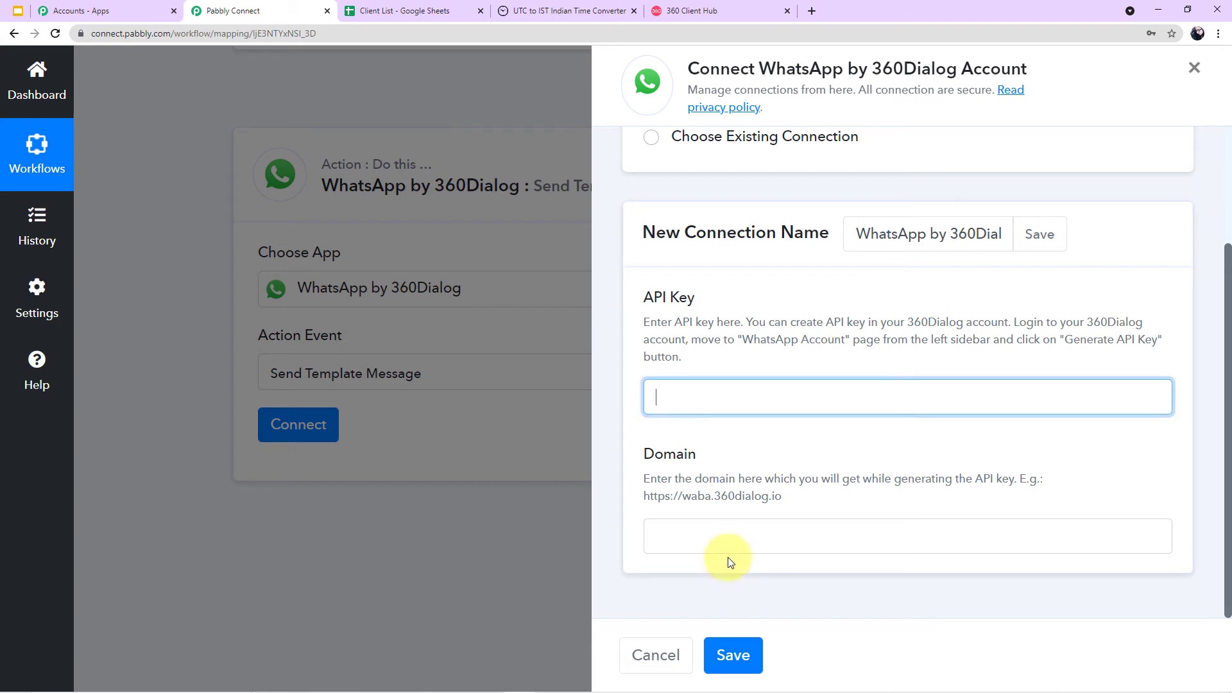
{"action": "left_click", "coordinate": [705, 537]}
{"action": "left_click", "coordinate": [694, 416]}
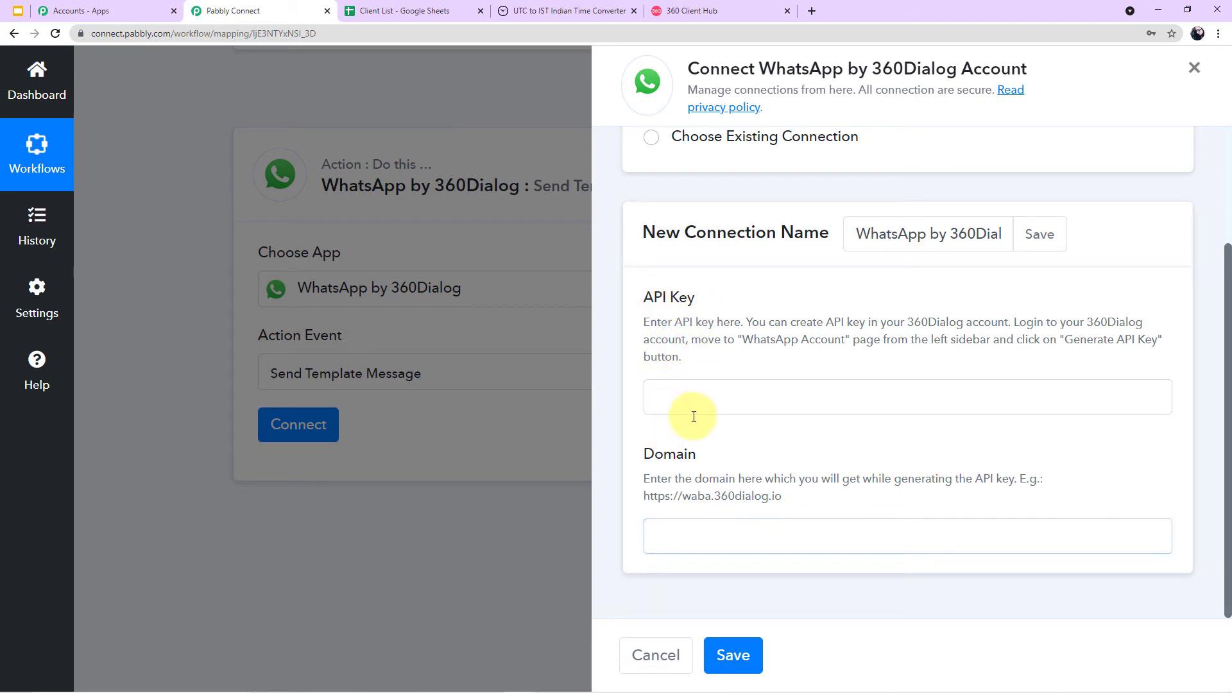
{"action": "left_click", "coordinate": [706, 536]}
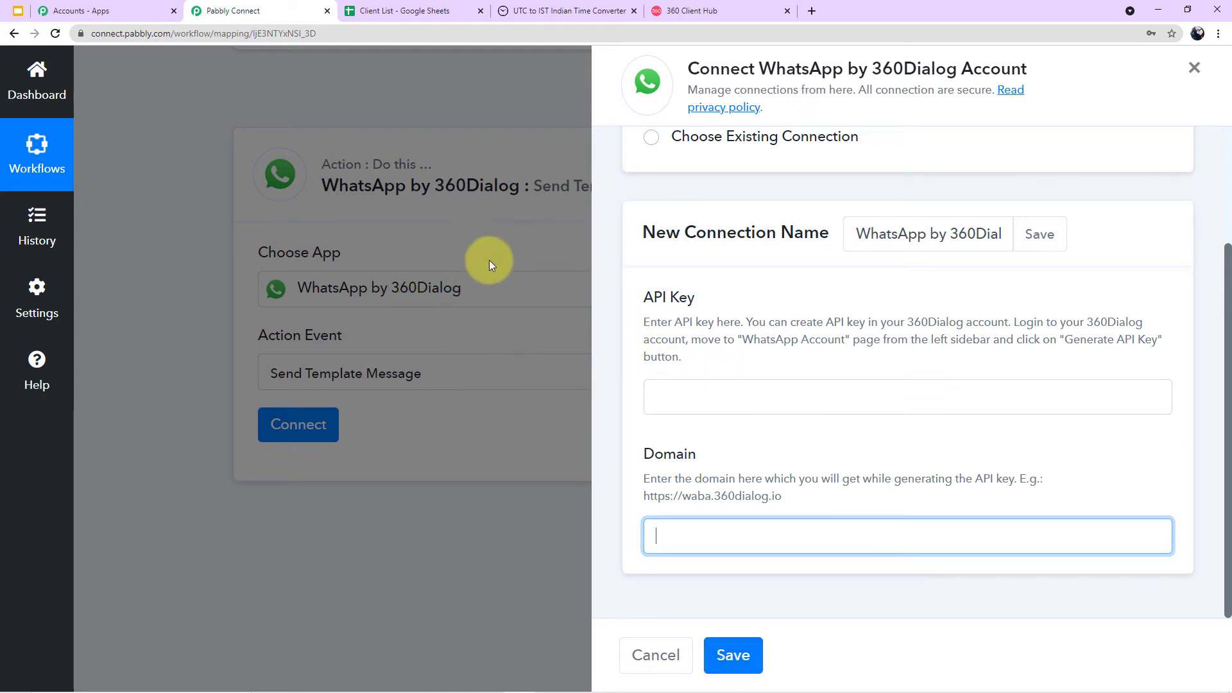
{"action": "left_click", "coordinate": [713, 405]}
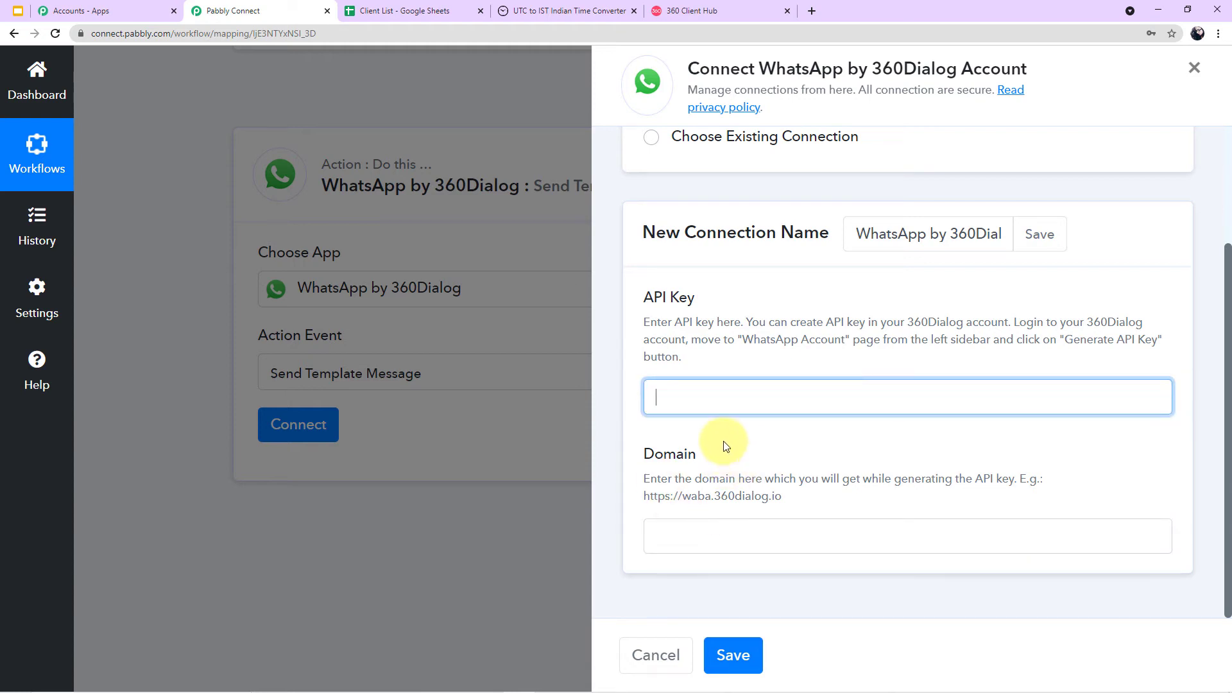
{"action": "left_click", "coordinate": [690, 11]}
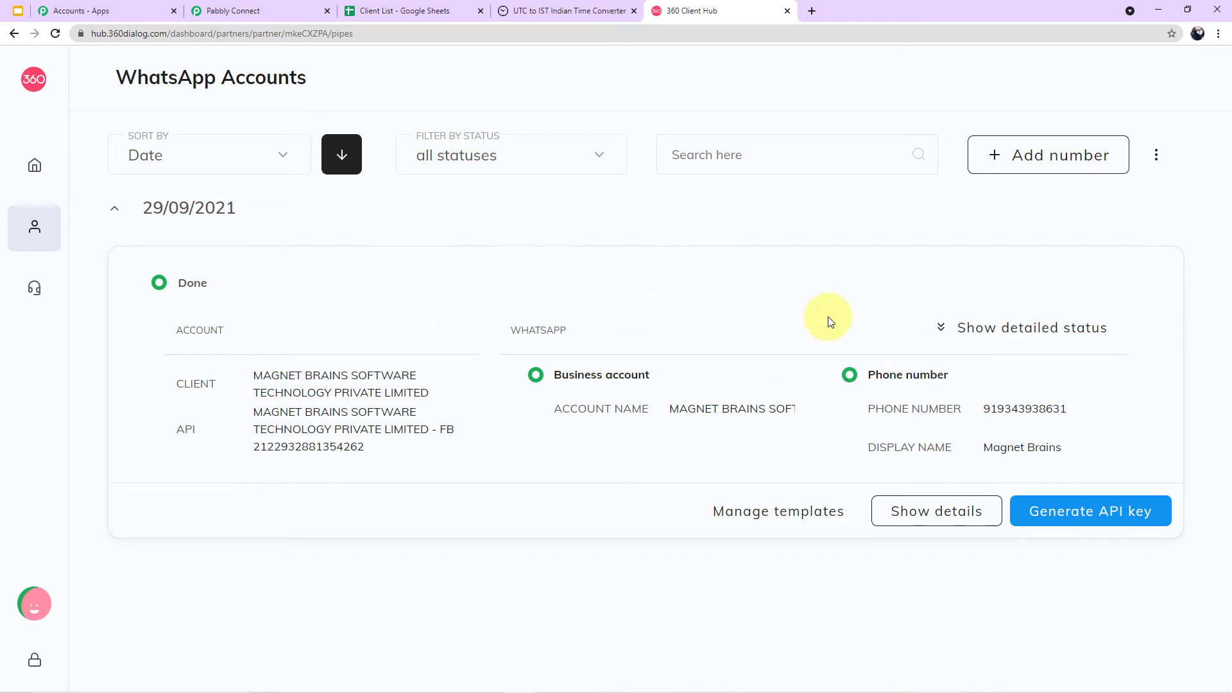
{"action": "left_click", "coordinate": [246, 5]}
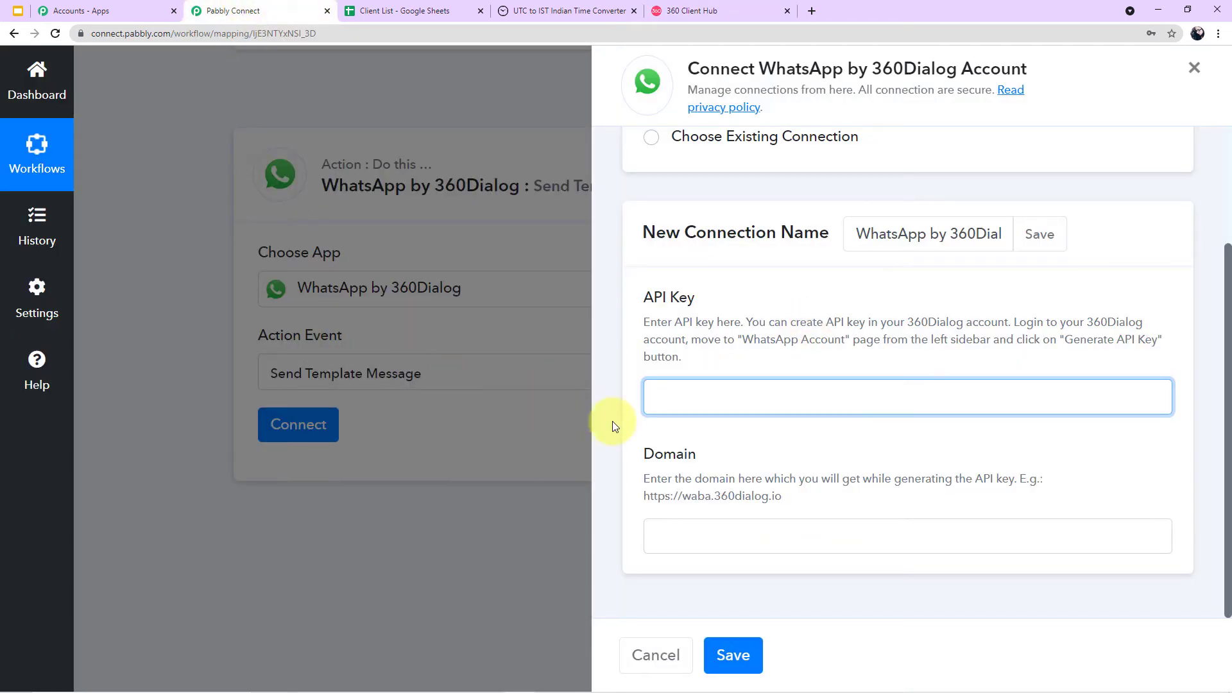
Enter the API key and domain for the WhatsApp by 360Dialog account and save the new connection.
{"action": "left_click", "coordinate": [686, 538]}
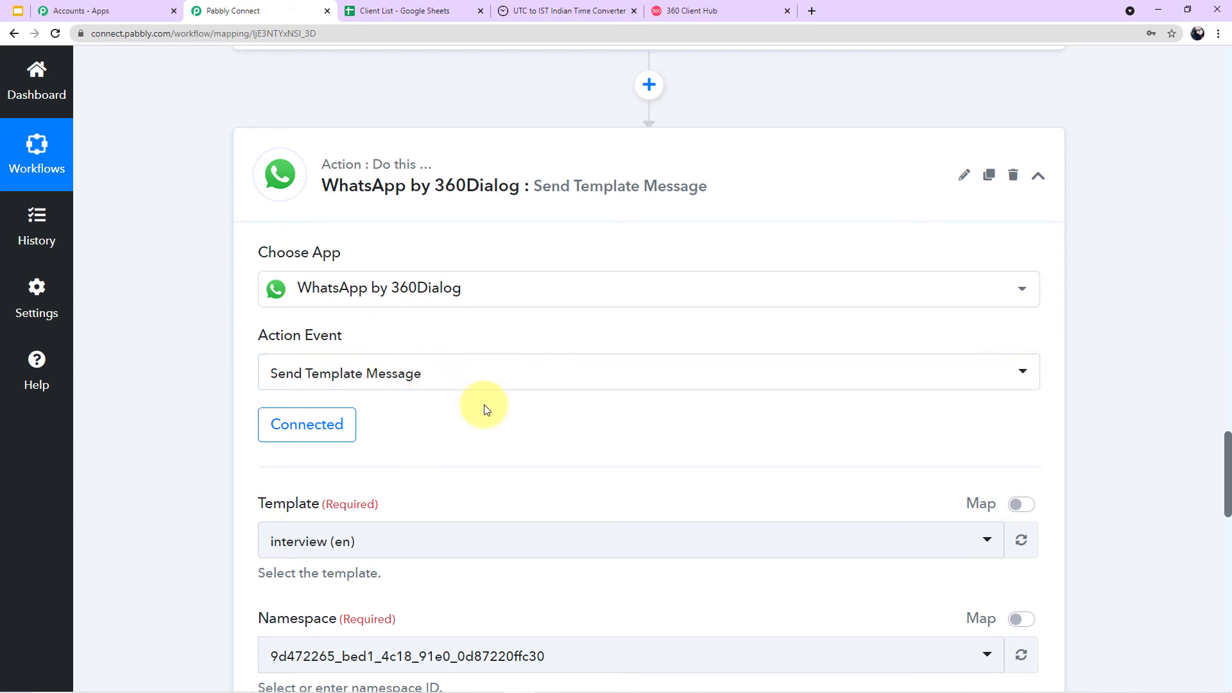
{"action": "scroll", "coordinate": [432, 441], "scroll_direction": "down", "scroll_amount": 1}
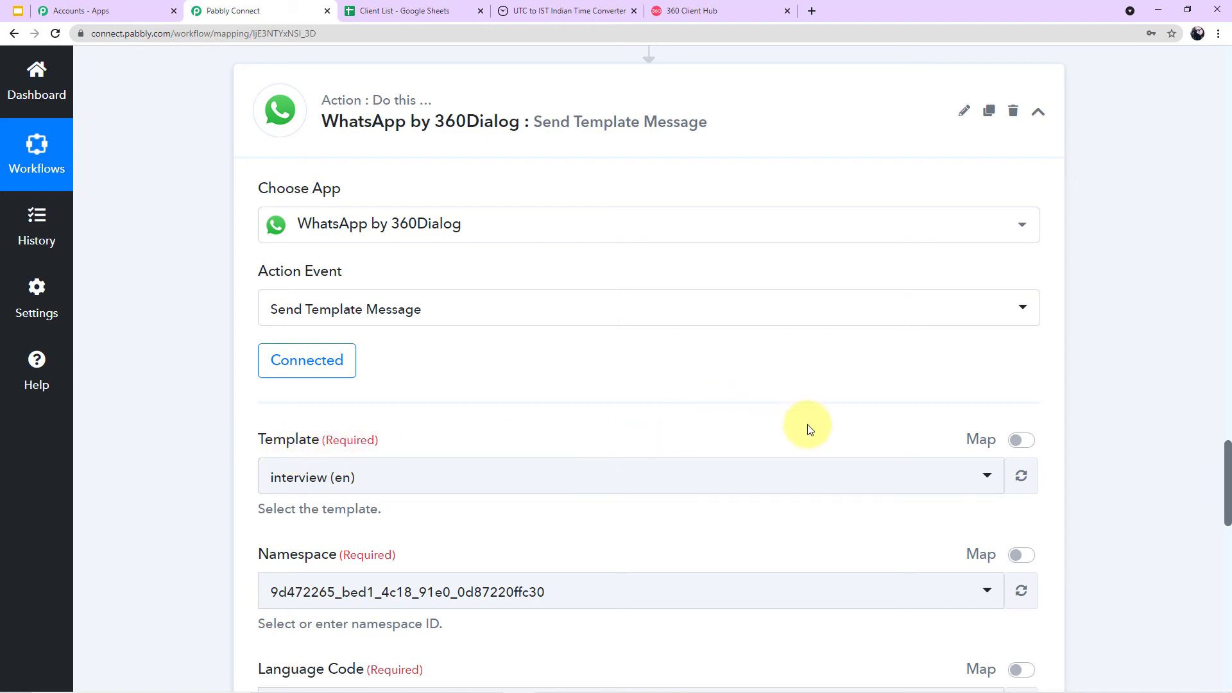
Look through the message templates available for the WhatsApp by 360Dialog step without choosing one.
{"action": "left_click", "coordinate": [987, 483]}
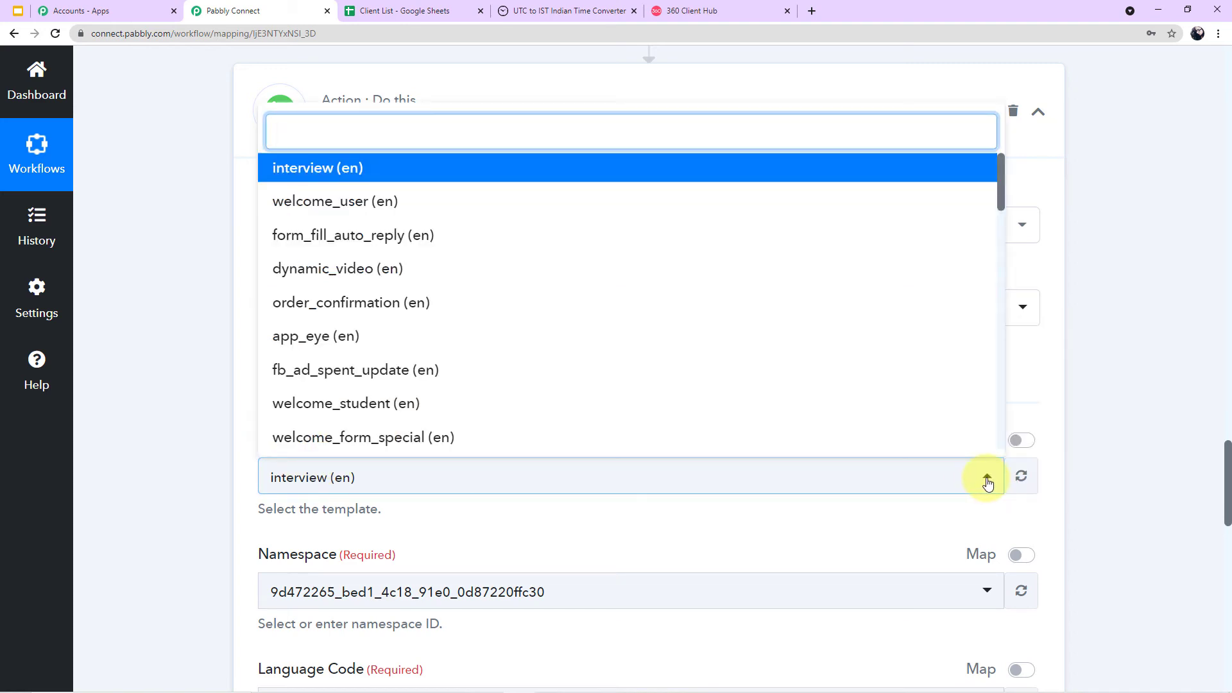
{"action": "scroll", "coordinate": [710, 324], "scroll_direction": "down", "scroll_amount": 4}
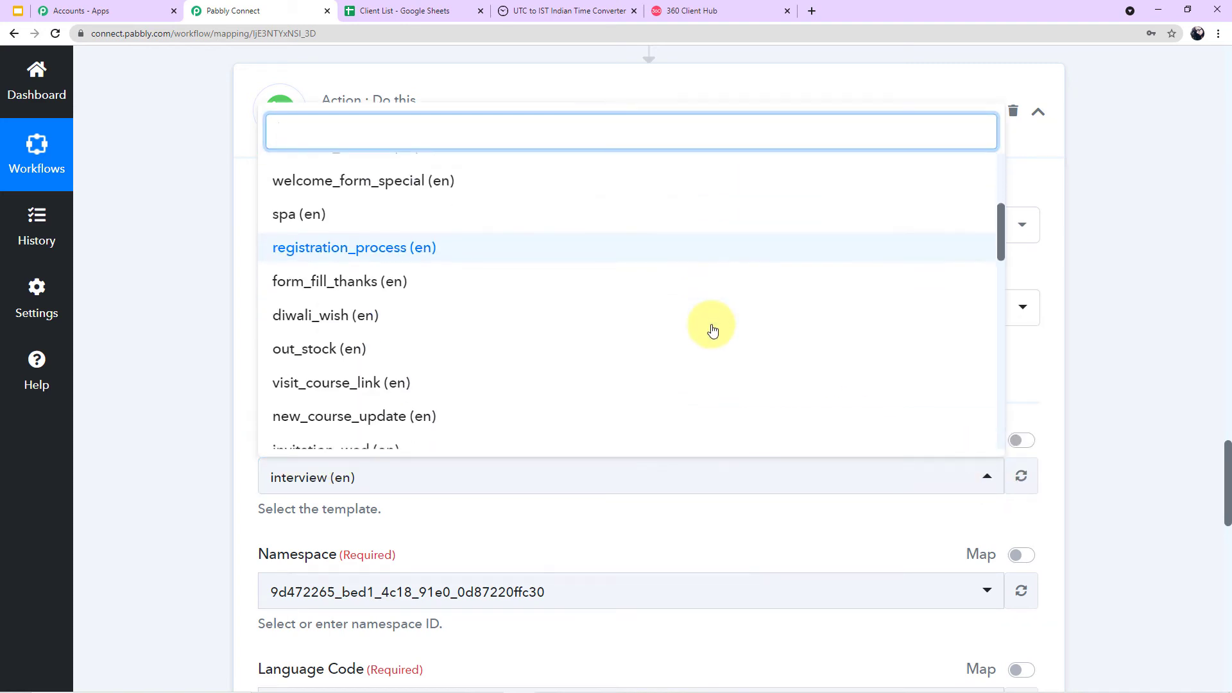
{"action": "scroll", "coordinate": [710, 330], "scroll_direction": "up", "scroll_amount": 4}
{"action": "left_click", "coordinate": [180, 273]}
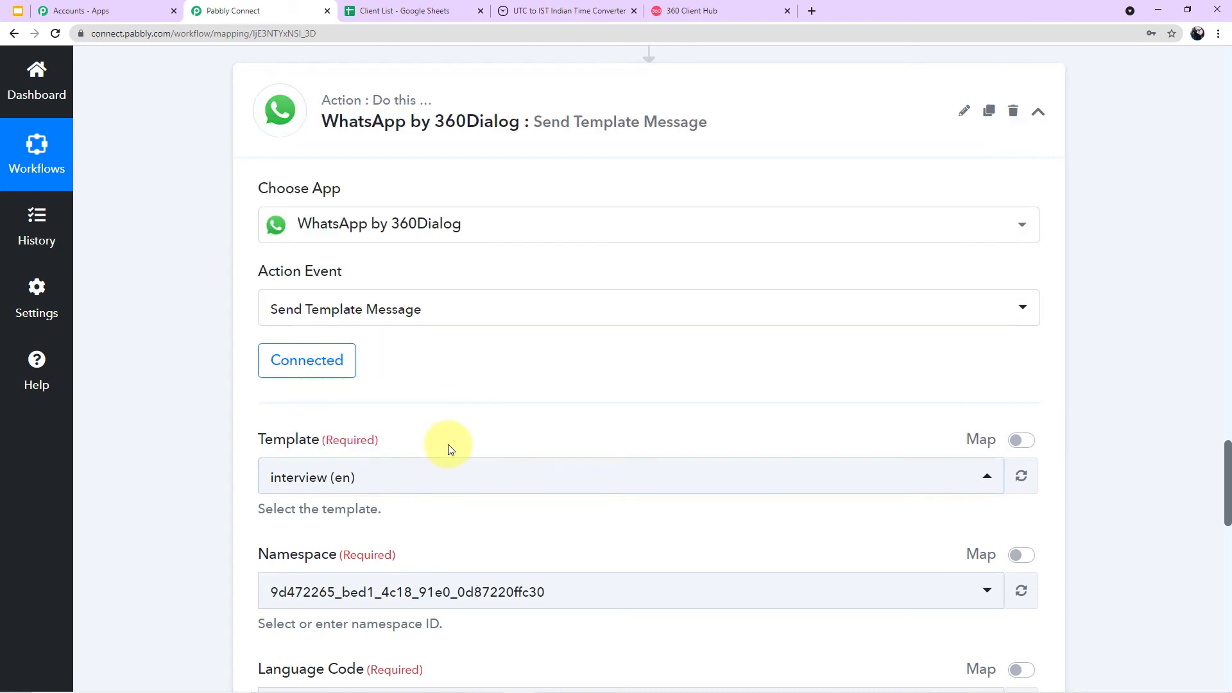
Switch to the 360 Client Hub and open the preview of the WhatsApp account's diwali_wish template.
{"action": "left_click", "coordinate": [704, 11]}
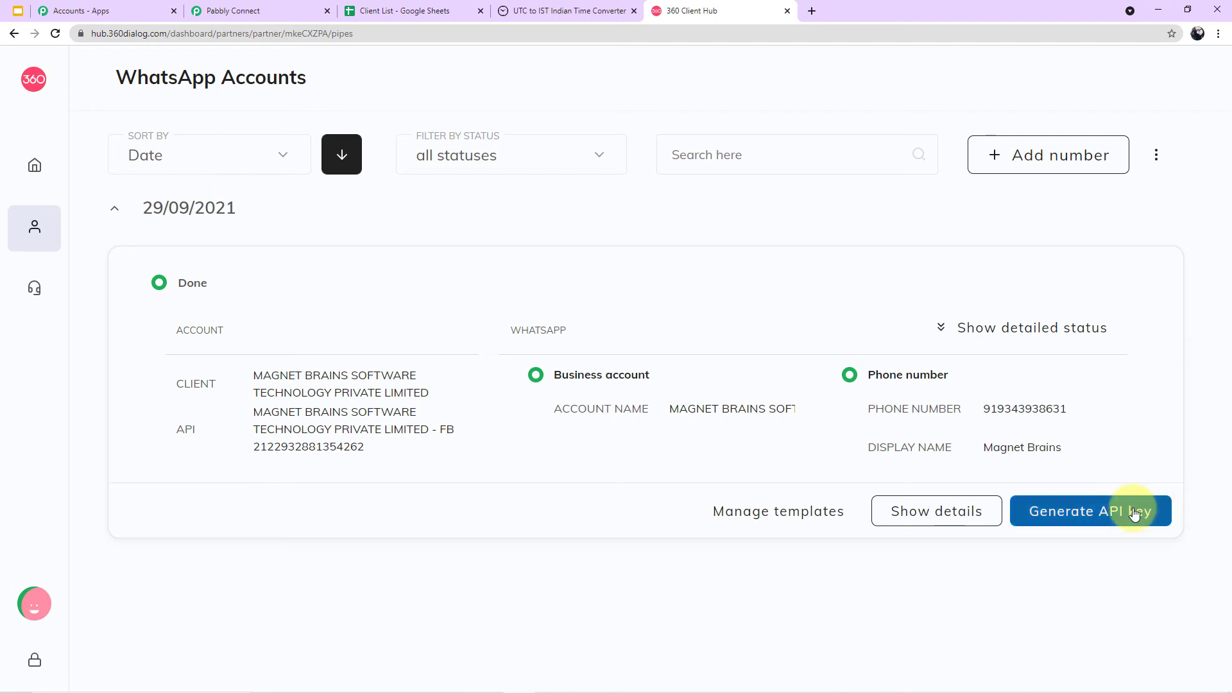
{"action": "left_click", "coordinate": [951, 511]}
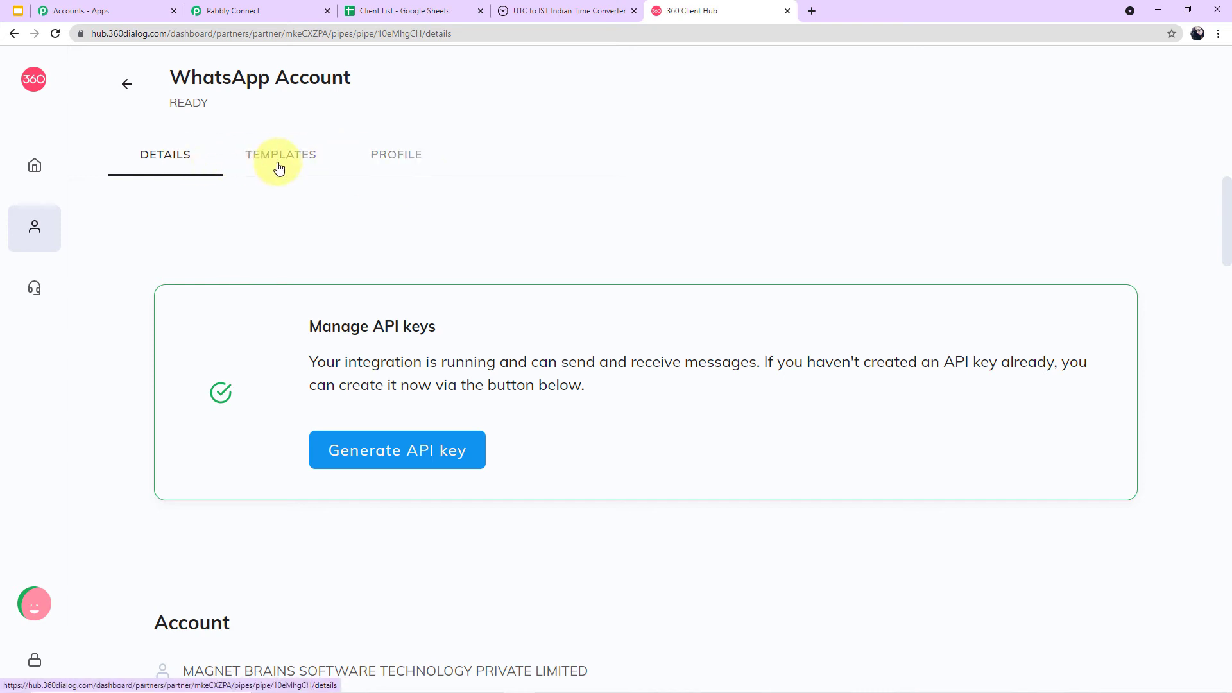
{"action": "left_click", "coordinate": [257, 151]}
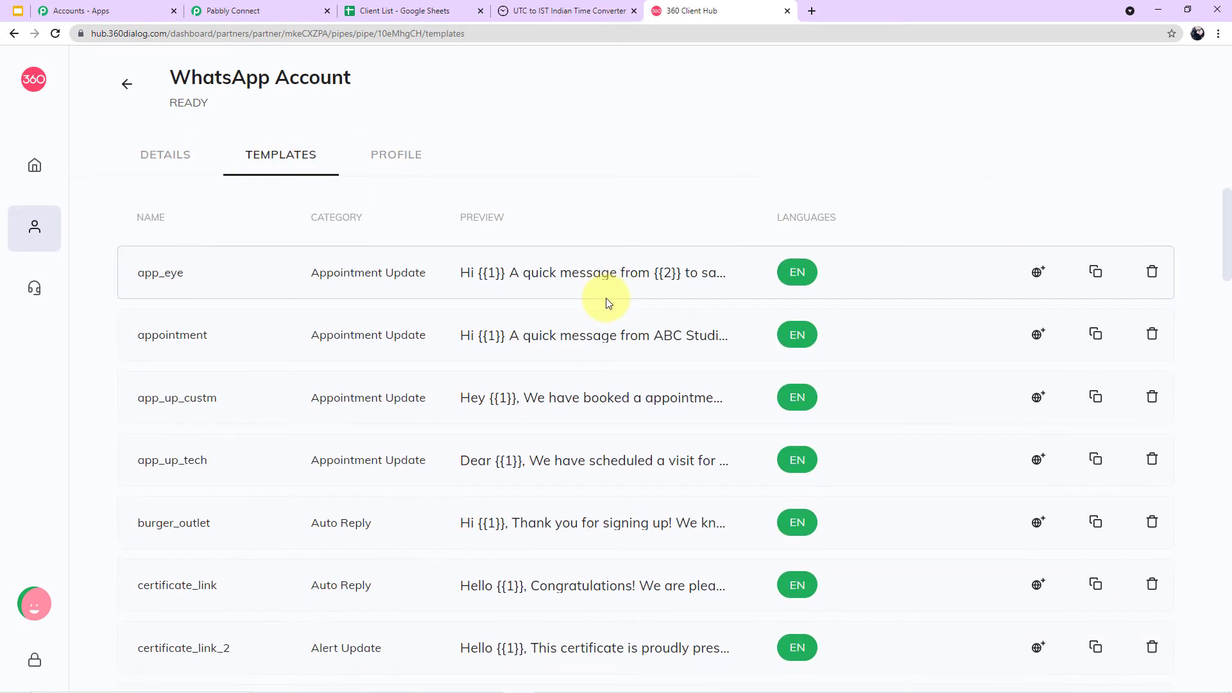
{"action": "scroll", "coordinate": [609, 344], "scroll_direction": "down", "scroll_amount": 5}
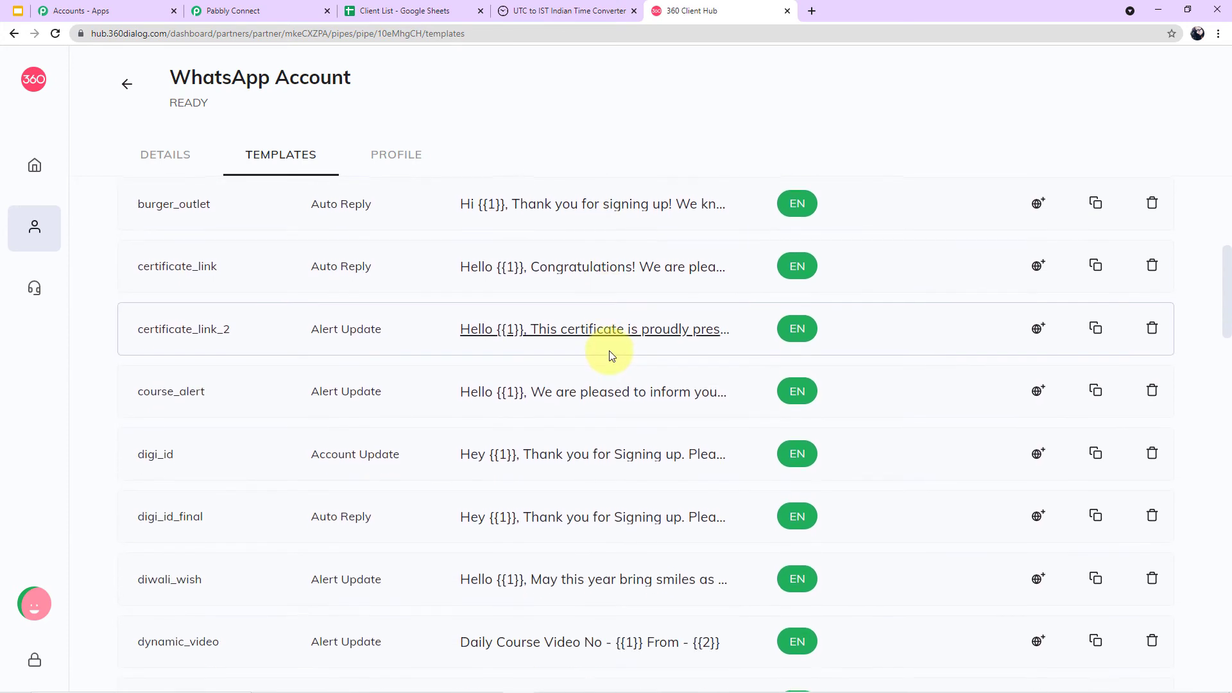
{"action": "scroll", "coordinate": [610, 351], "scroll_direction": "down", "scroll_amount": 1}
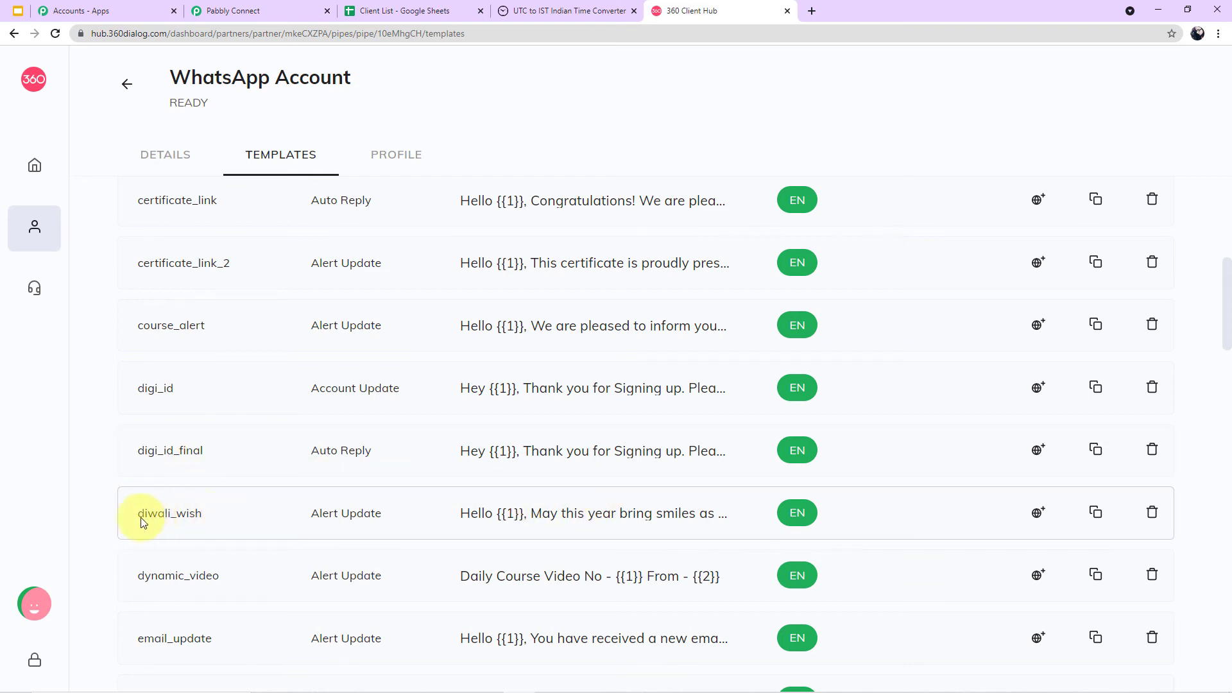
{"action": "left_click", "coordinate": [589, 516]}
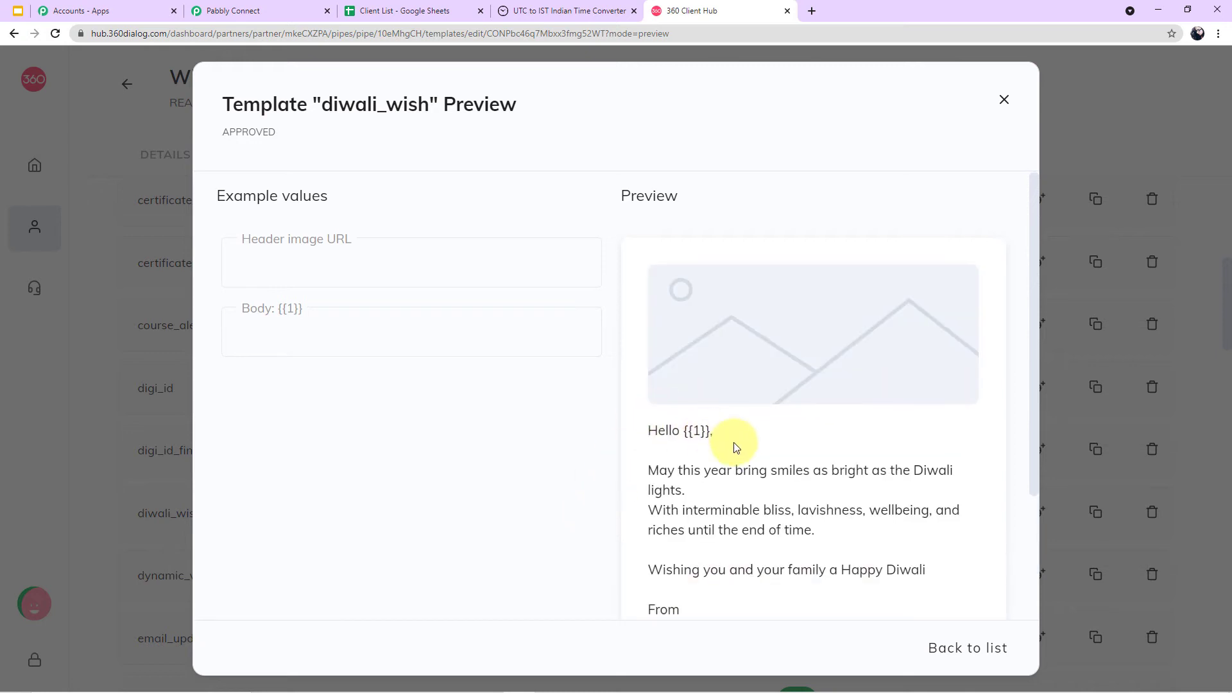
Read the full message text in the diwali_wish template preview.
{"action": "scroll", "coordinate": [719, 423], "scroll_direction": "down", "scroll_amount": 2}
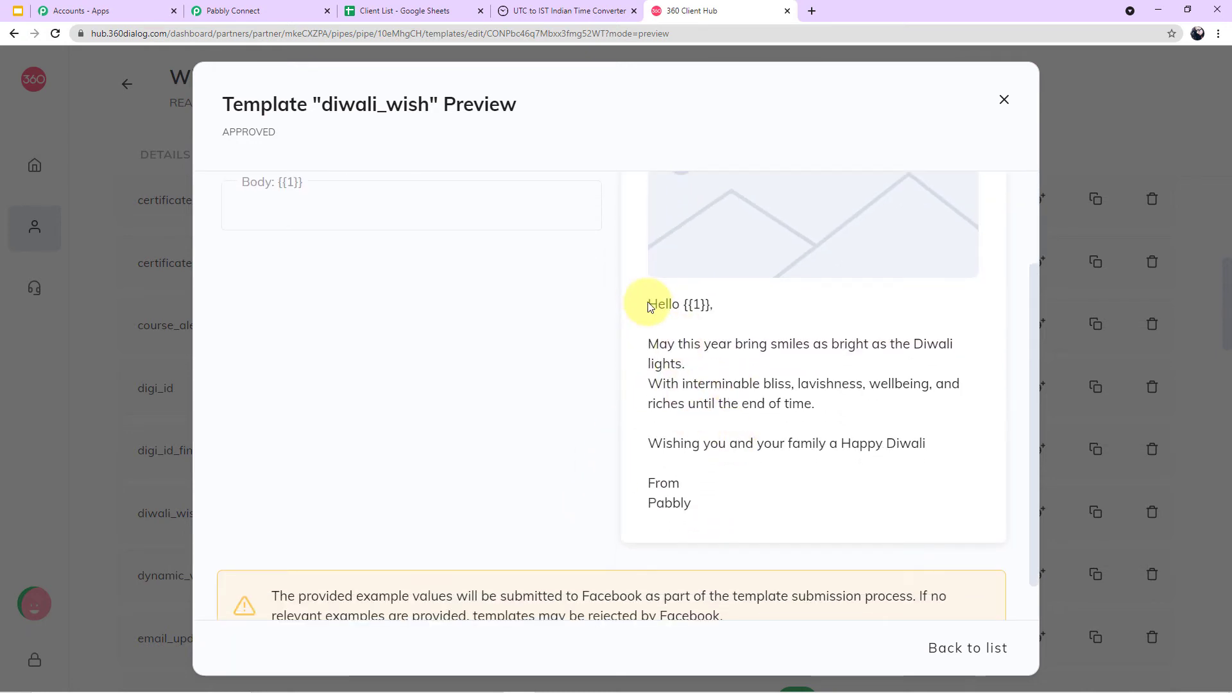
{"action": "left_click_drag", "start_coordinate": [648, 306], "coordinate": [710, 503]}
{"action": "left_click", "coordinate": [726, 498]}
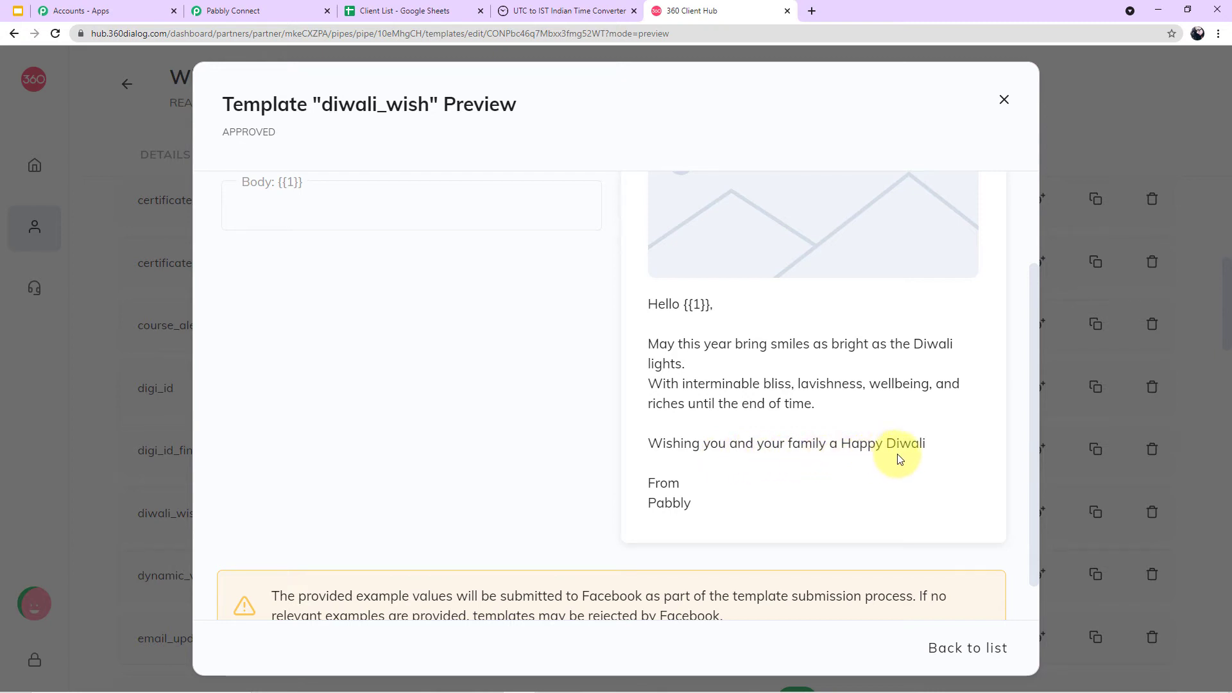
{"action": "scroll", "coordinate": [734, 503], "scroll_direction": "up", "scroll_amount": 2}
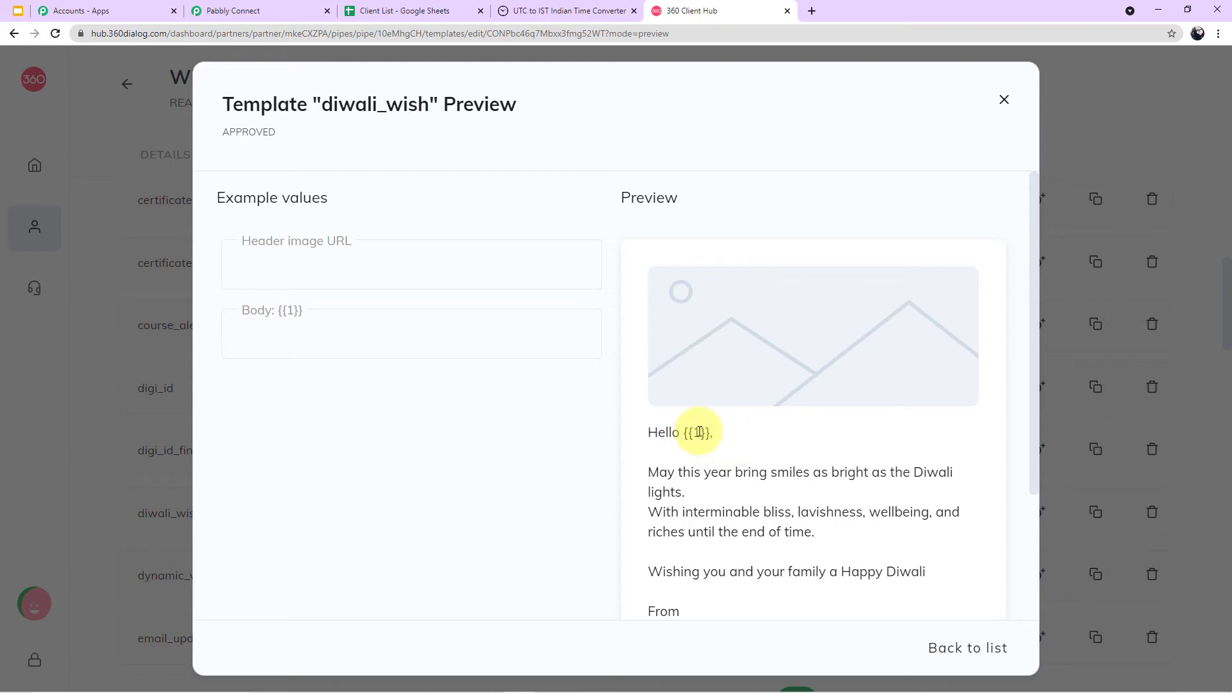
Try a sample client name for the Body {{1}} variable of diwali_wish, clear it and close the preview.
{"action": "left_click_drag", "start_coordinate": [688, 433], "coordinate": [778, 444]}
{"action": "left_click", "coordinate": [348, 318]}
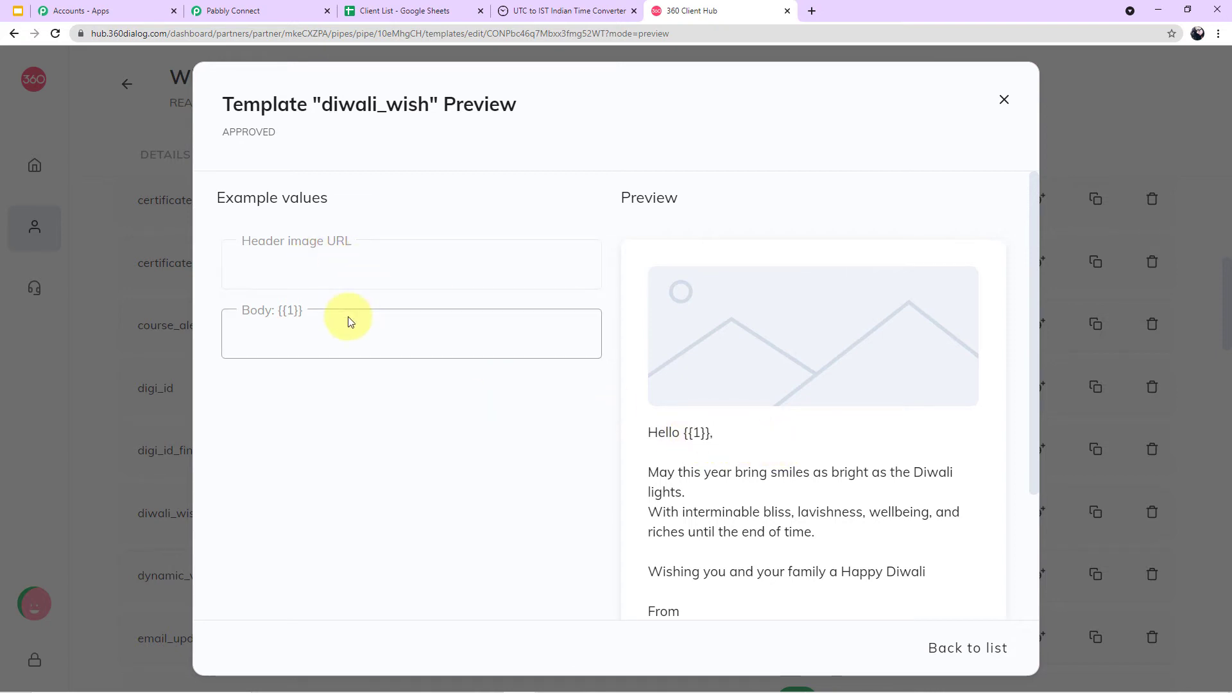
{"action": "left_click", "coordinate": [297, 330]}
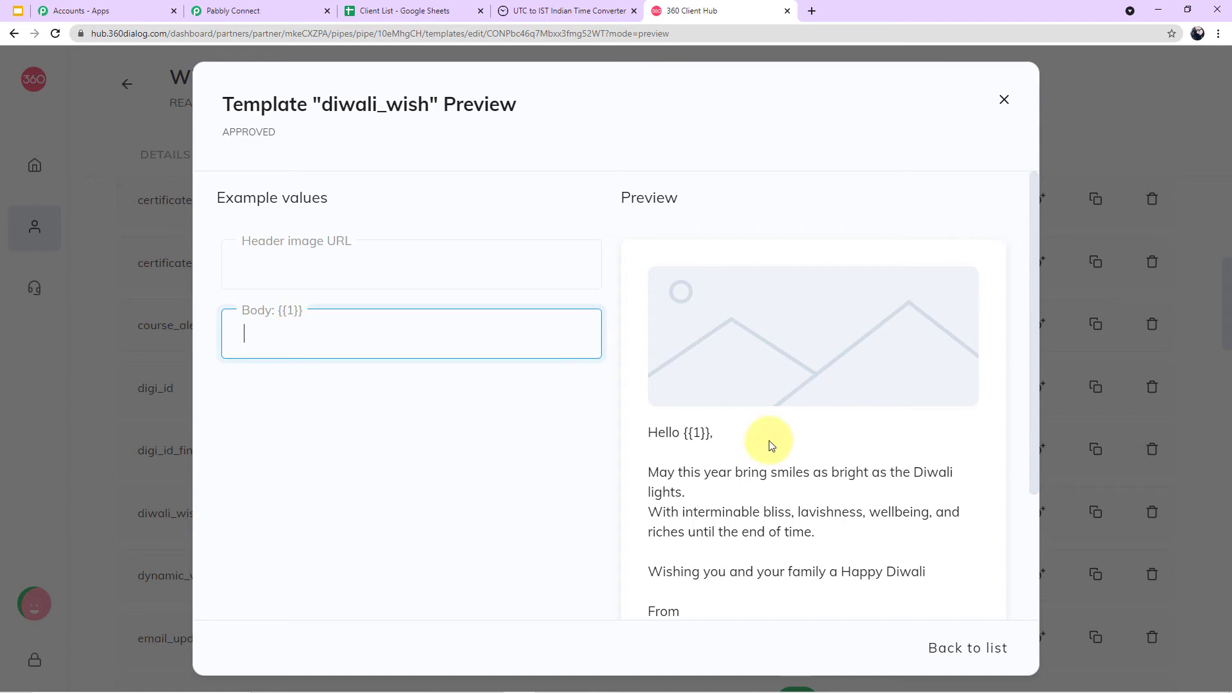
{"action": "left_click", "coordinate": [699, 432]}
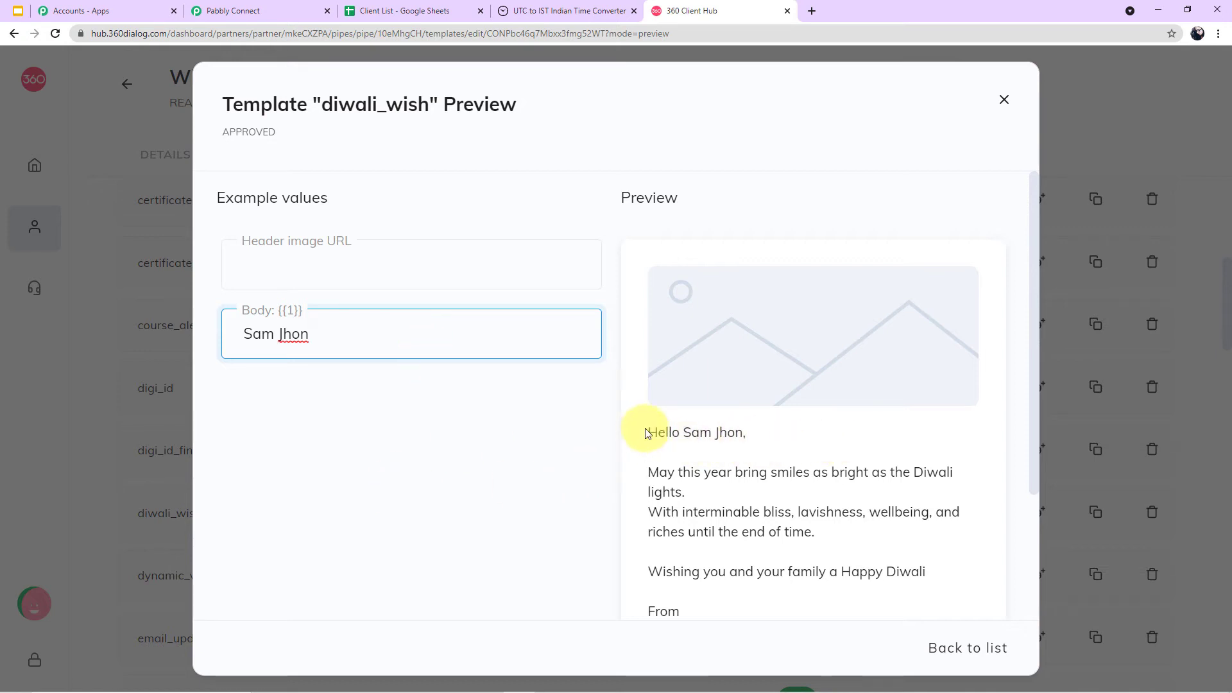
{"action": "left_click_drag", "start_coordinate": [351, 330], "coordinate": [17, 305]}
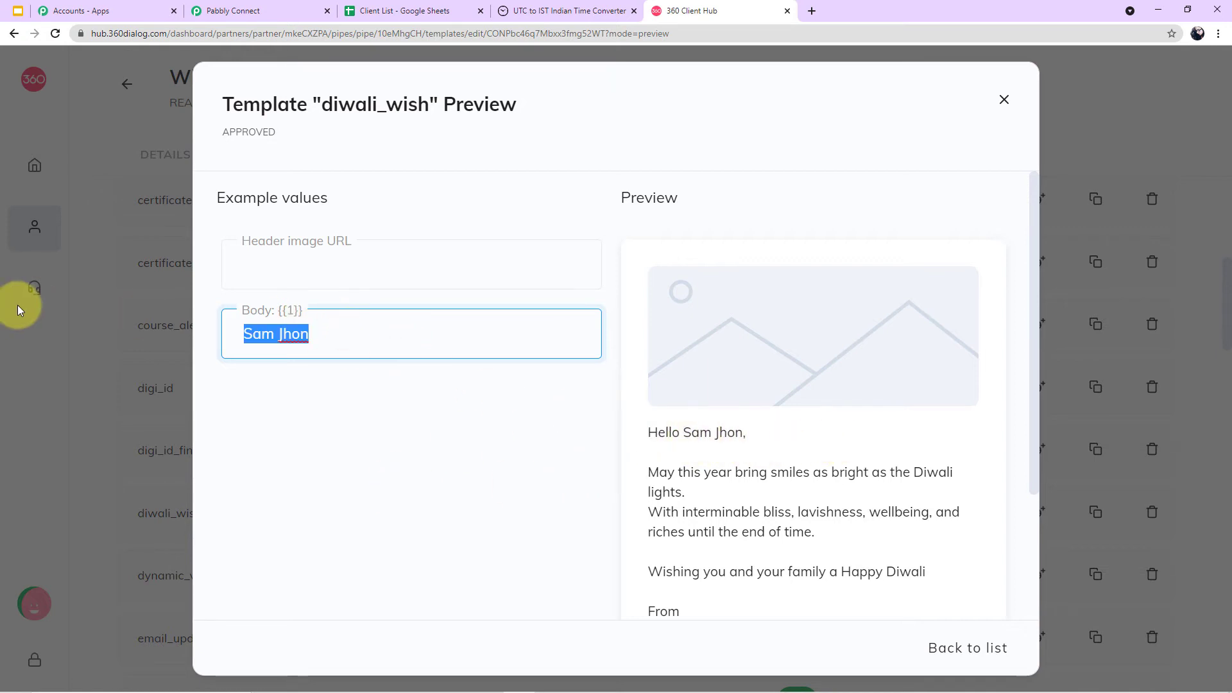
{"action": "key", "text": "BackSpace"}
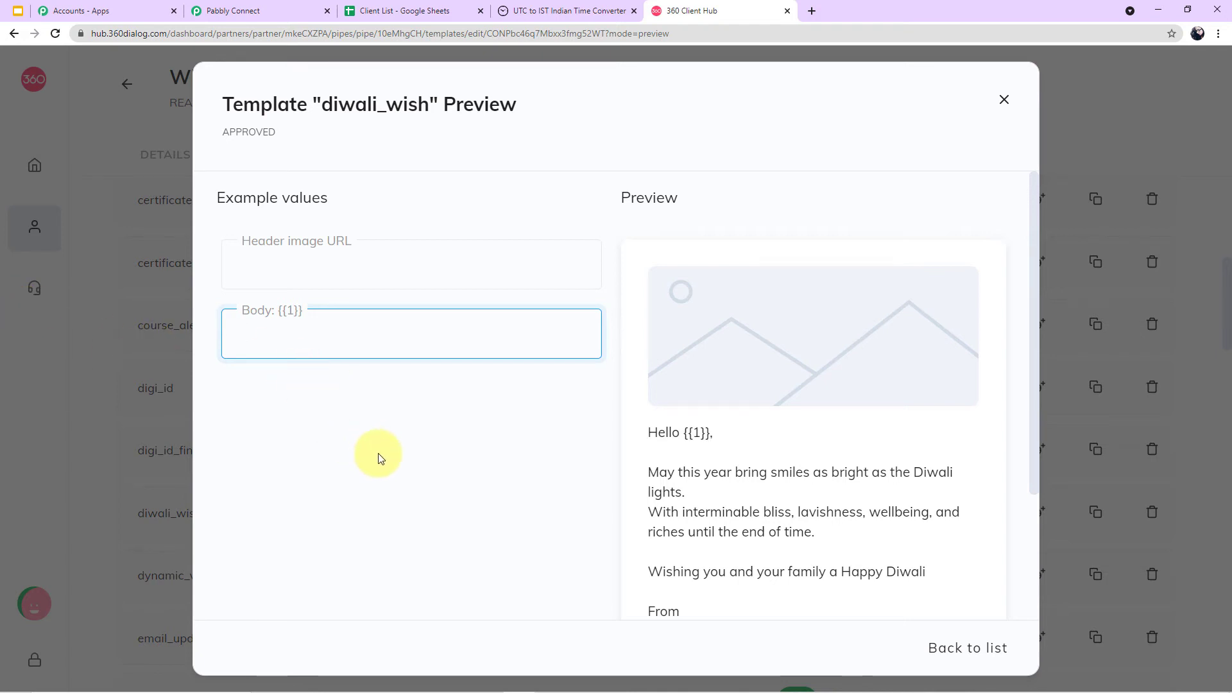
{"action": "scroll", "coordinate": [431, 435], "scroll_direction": "down", "scroll_amount": 1}
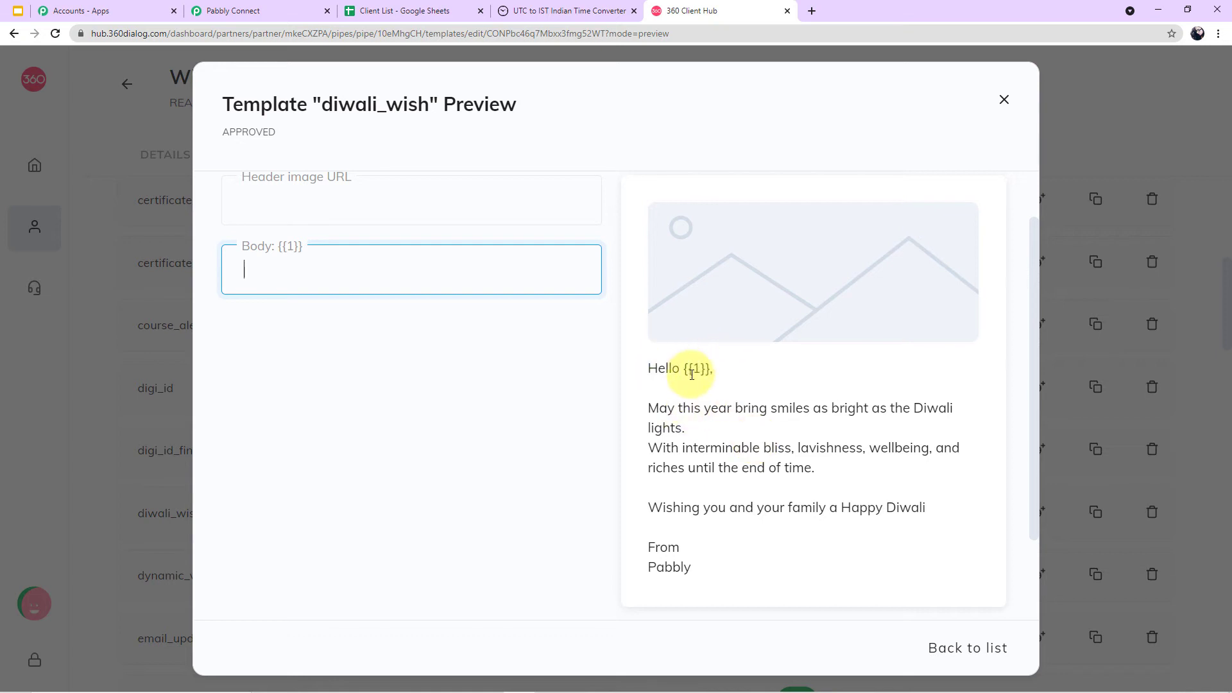
{"action": "left_click", "coordinate": [1003, 111]}
Open a blank new template form, examine its name, category, language, type and body fields, and close it without submitting.
{"action": "scroll", "coordinate": [949, 337], "scroll_direction": "up", "scroll_amount": 7}
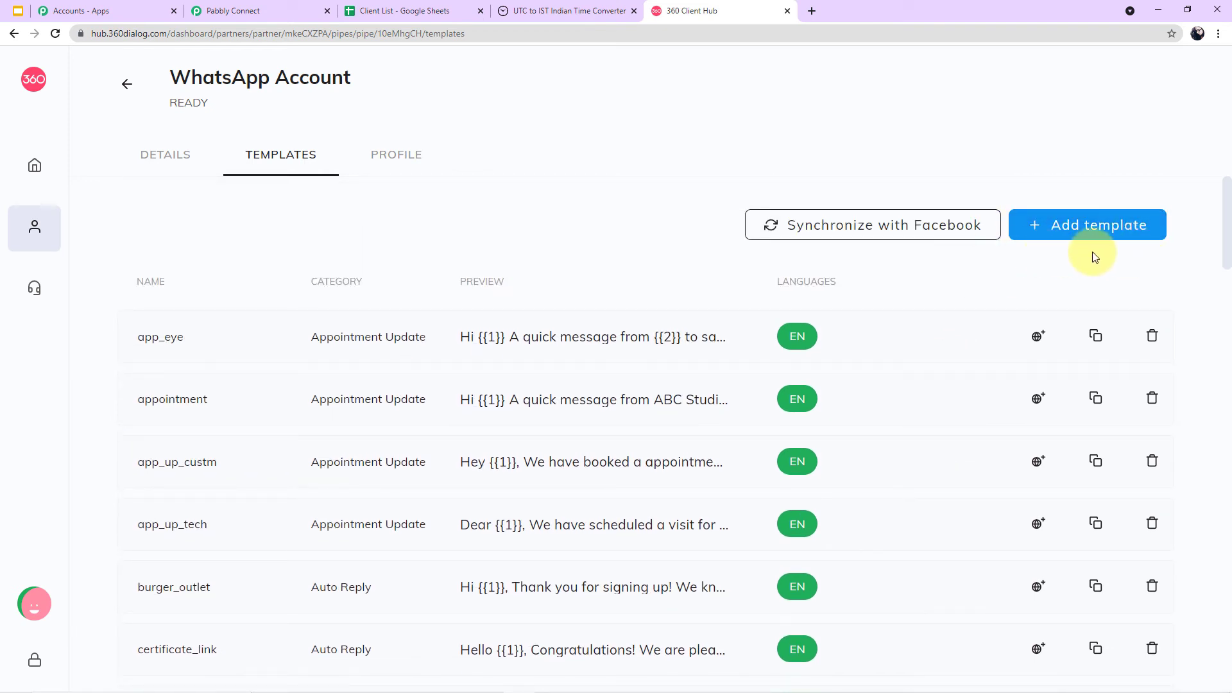
{"action": "left_click", "coordinate": [1112, 240]}
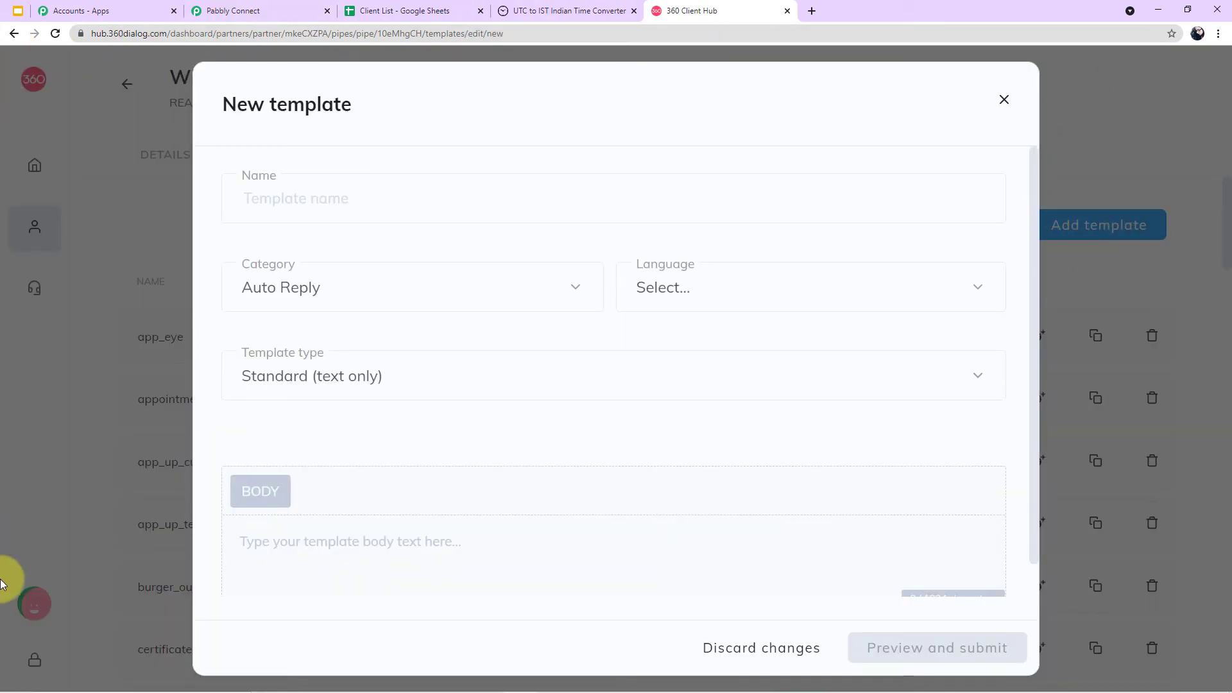
{"action": "left_click", "coordinate": [360, 192]}
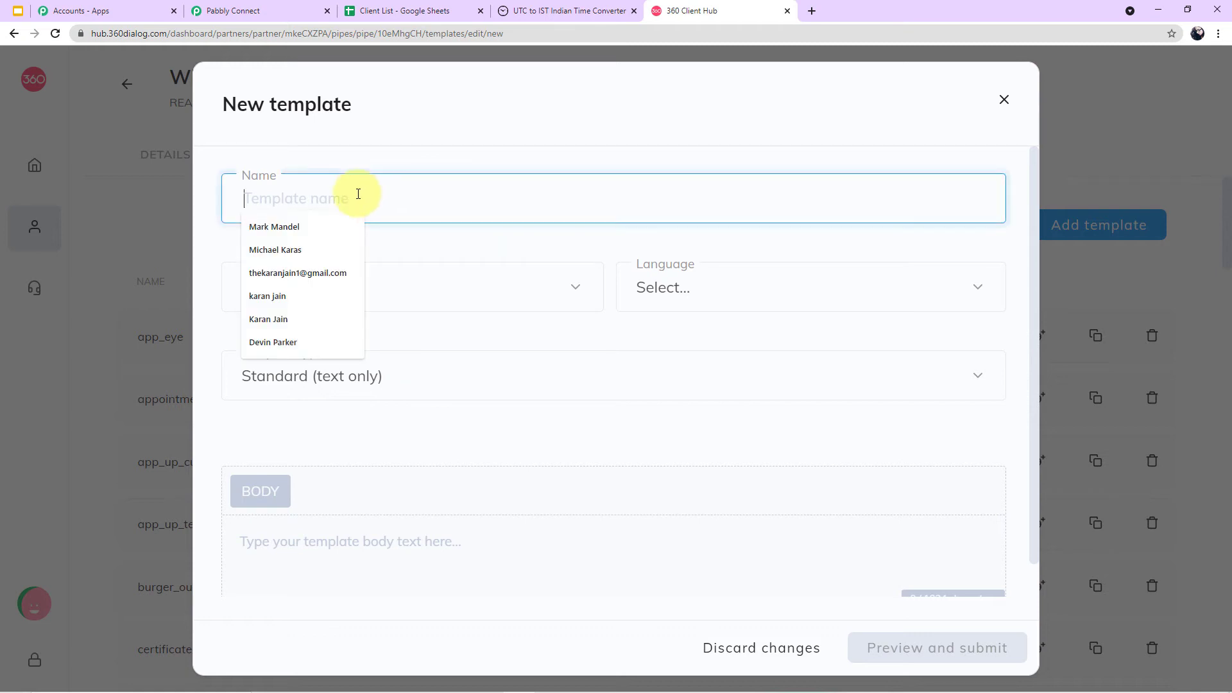
{"action": "left_click", "coordinate": [437, 242]}
{"action": "left_click", "coordinate": [880, 307]}
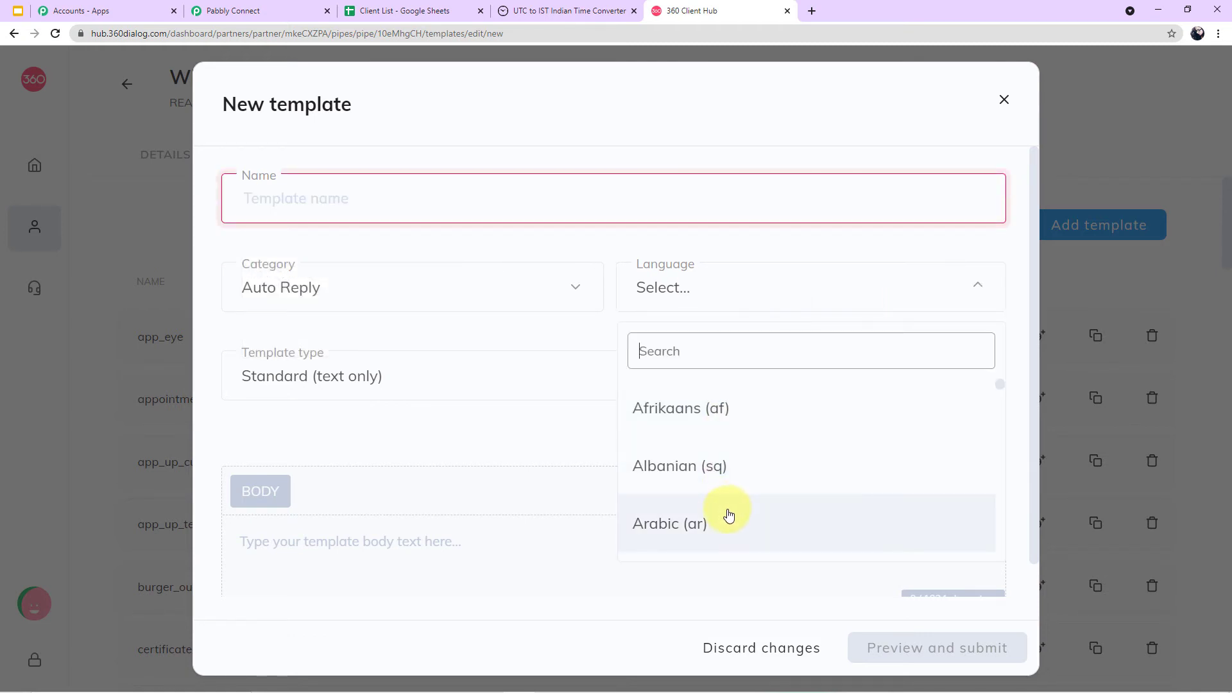
{"action": "left_click", "coordinate": [599, 326]}
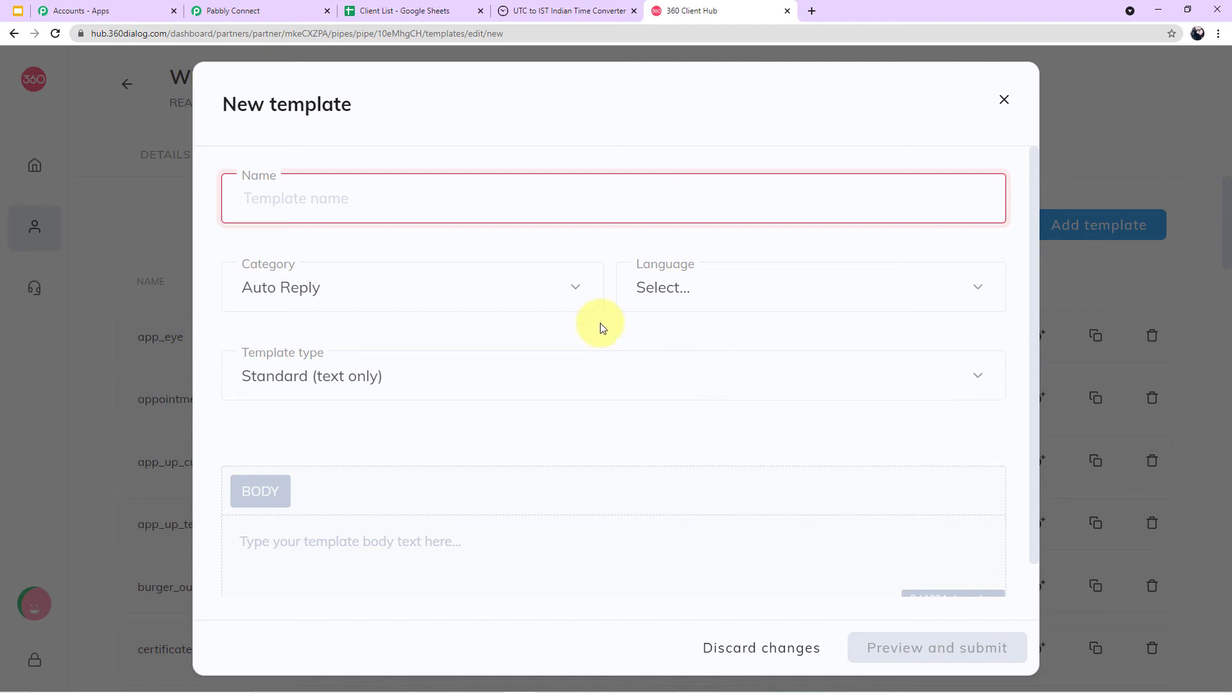
{"action": "scroll", "coordinate": [352, 546], "scroll_direction": "down", "scroll_amount": 1}
{"action": "left_click", "coordinate": [295, 504]}
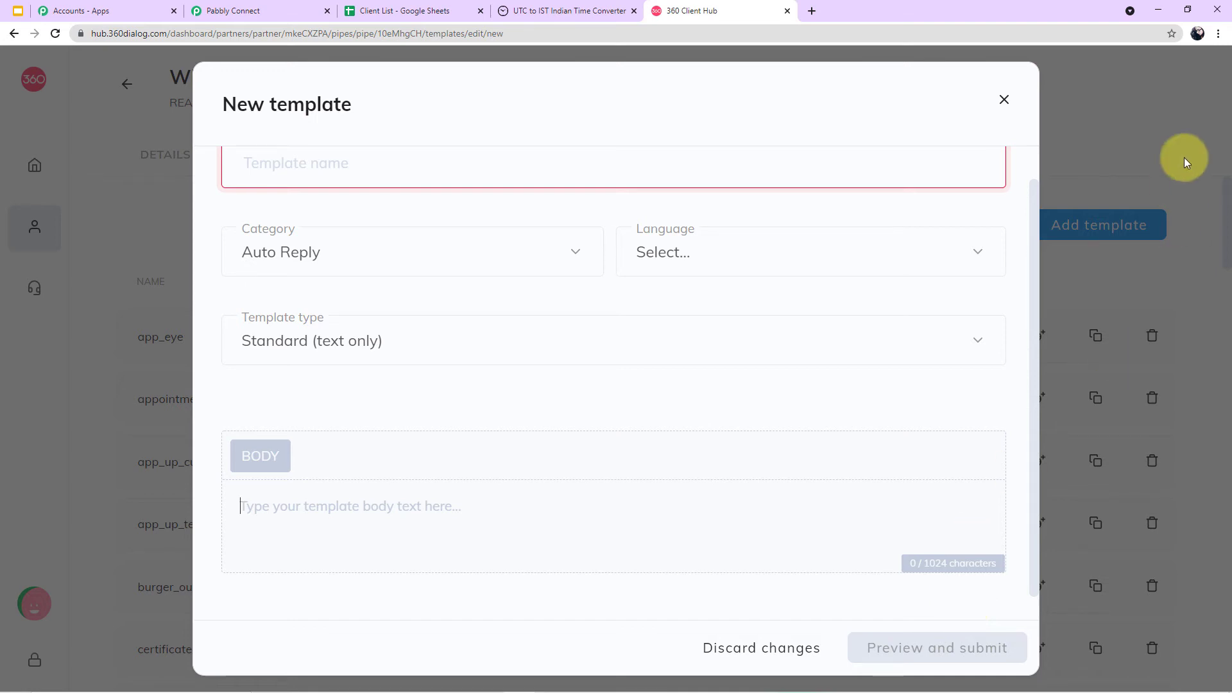
{"action": "left_click", "coordinate": [1004, 99]}
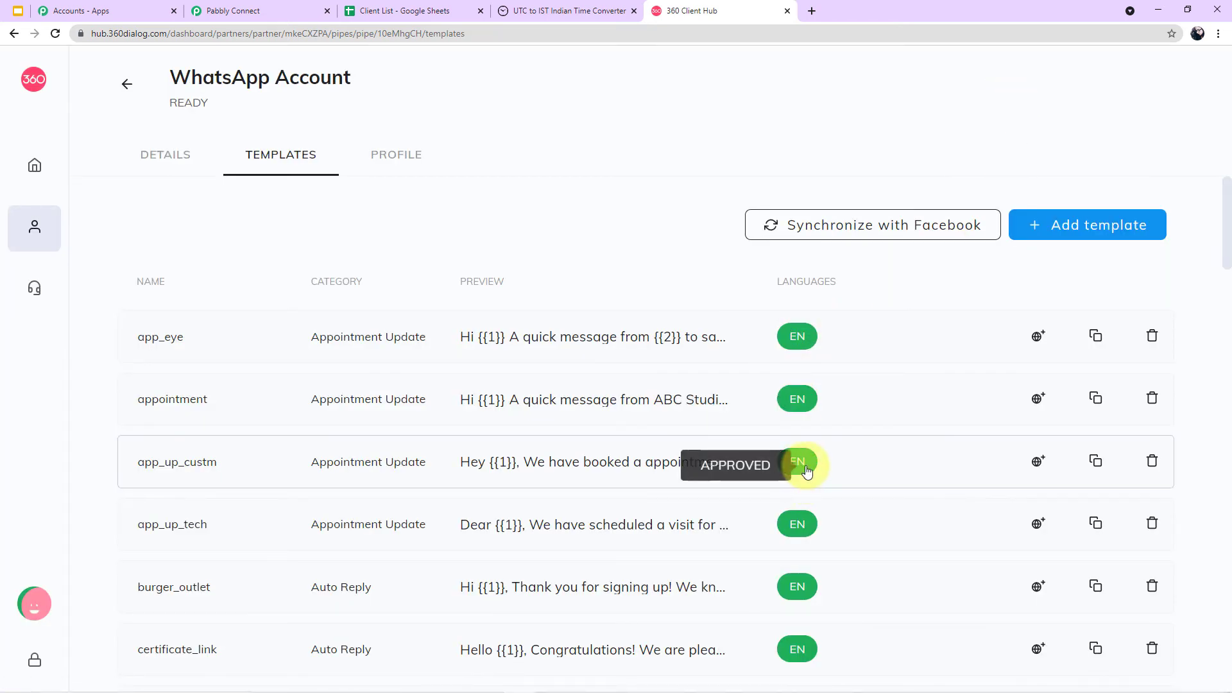
Check the approved diwali_wish template in the list and select diwali_wish (en) as the WhatsApp step's template in Pabbly Connect.
{"action": "scroll", "coordinate": [803, 520], "scroll_direction": "down", "scroll_amount": 2}
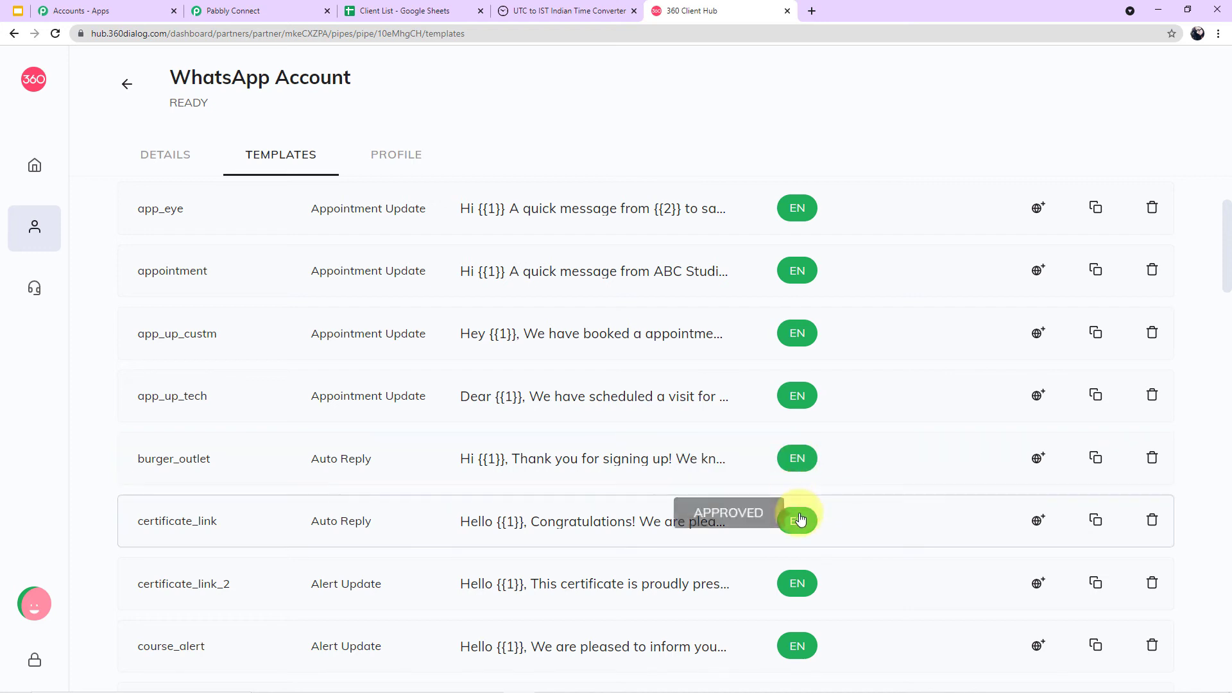
{"action": "scroll", "coordinate": [918, 376], "scroll_direction": "down", "scroll_amount": 6}
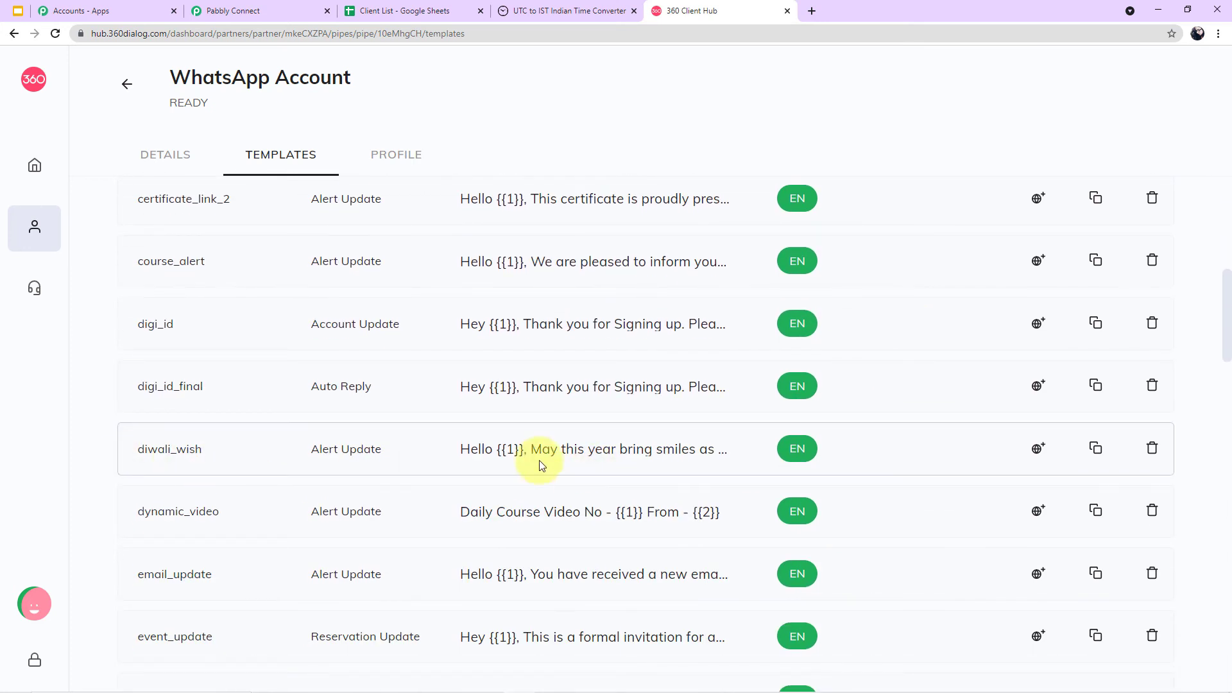
{"action": "left_click", "coordinate": [263, 7]}
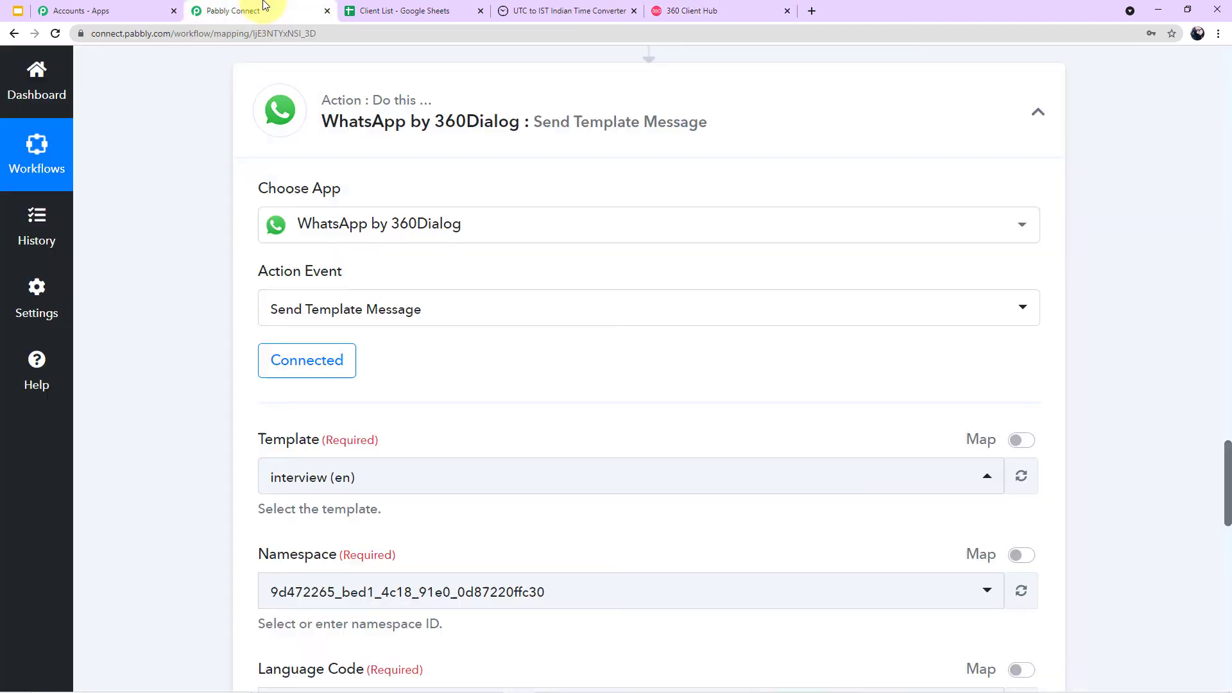
{"action": "scroll", "coordinate": [569, 341], "scroll_direction": "down", "scroll_amount": 1}
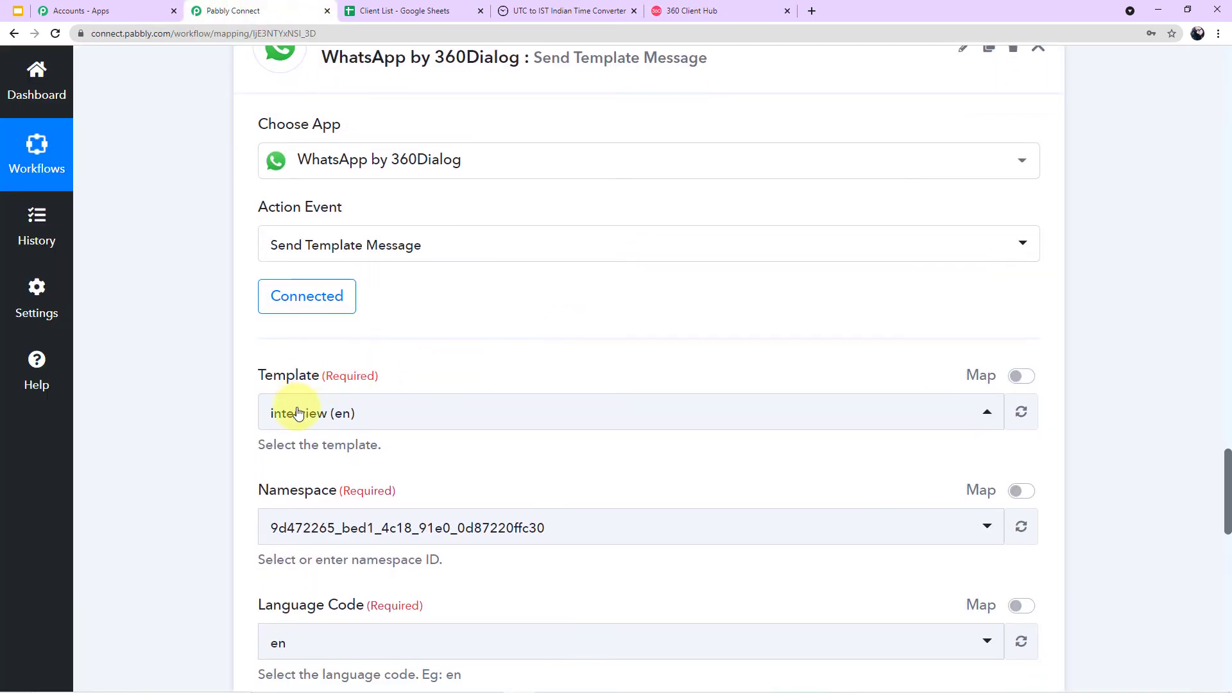
{"action": "left_click", "coordinate": [992, 418]}
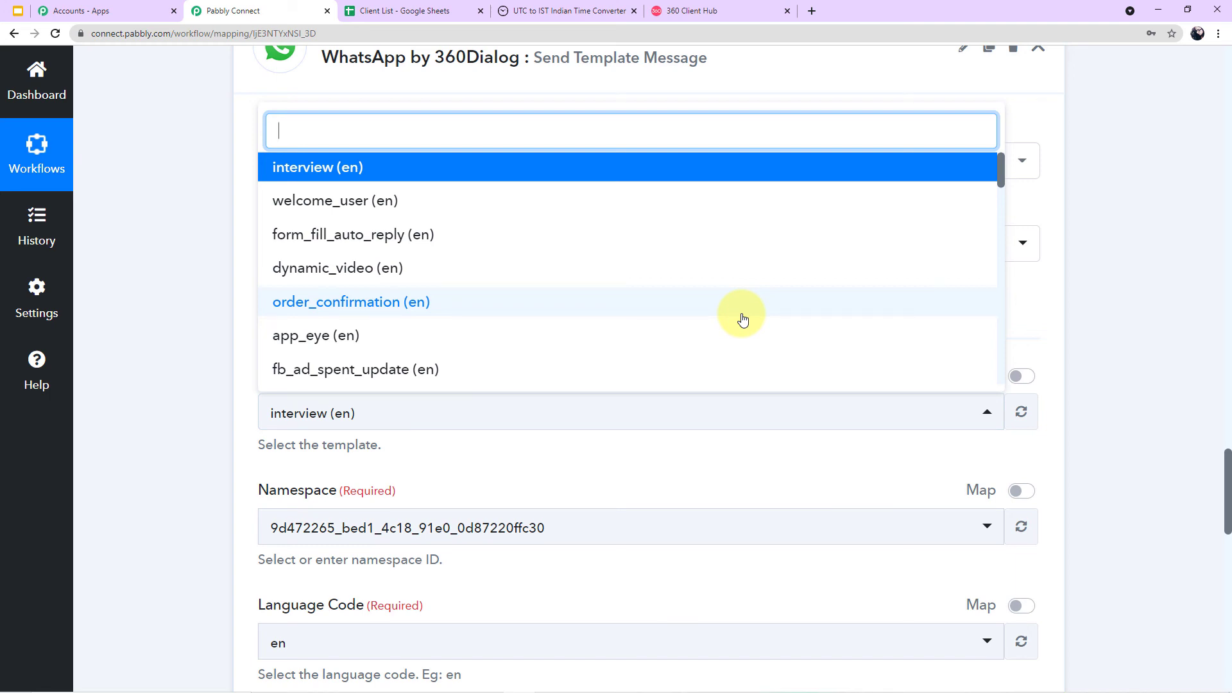
{"action": "type", "text": "diw"}
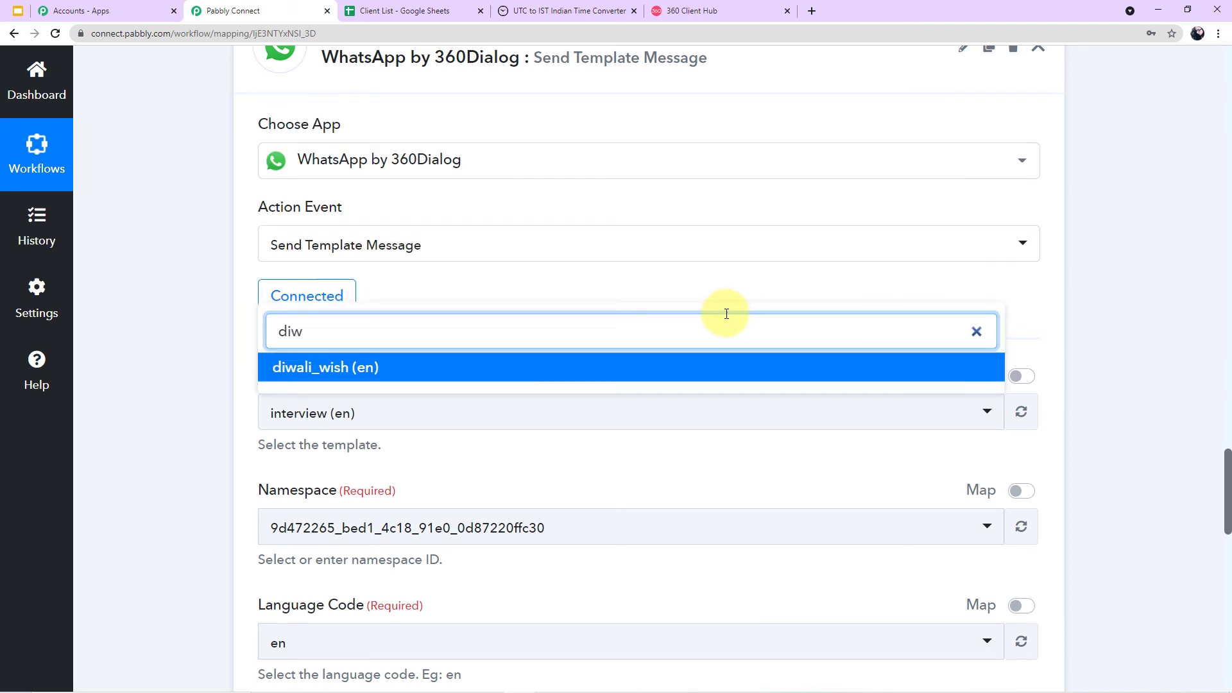
{"action": "left_click", "coordinate": [393, 367]}
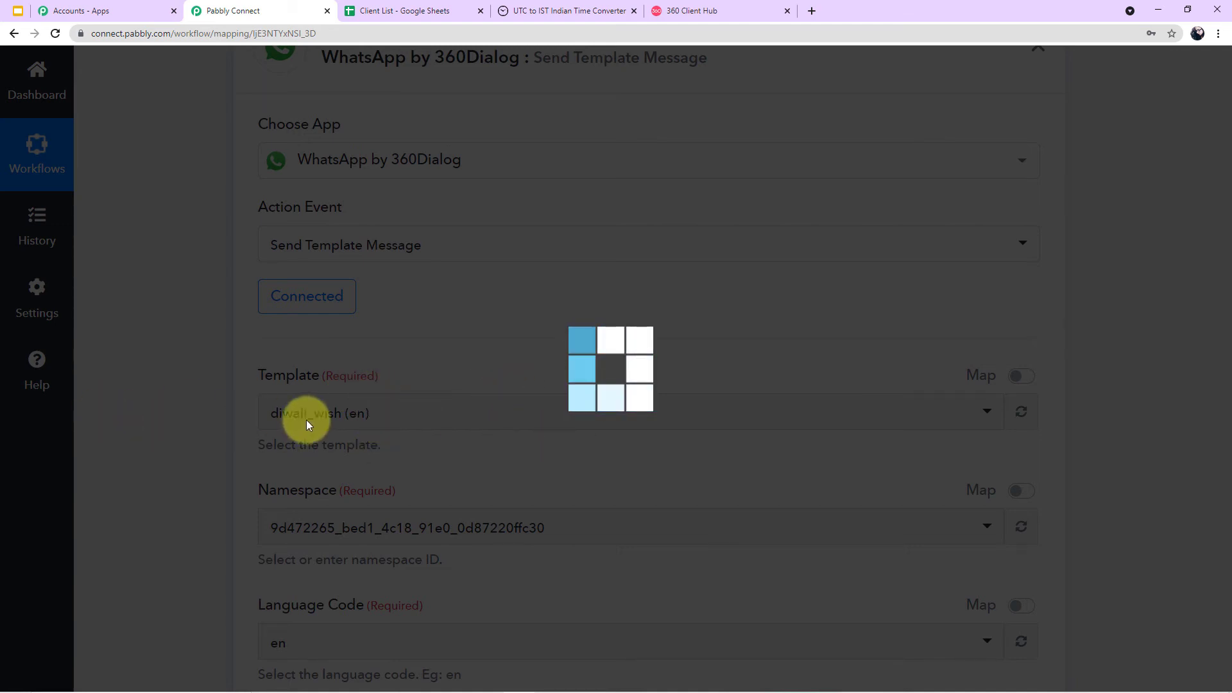
{"action": "scroll", "coordinate": [440, 421], "scroll_direction": "down", "scroll_amount": 3}
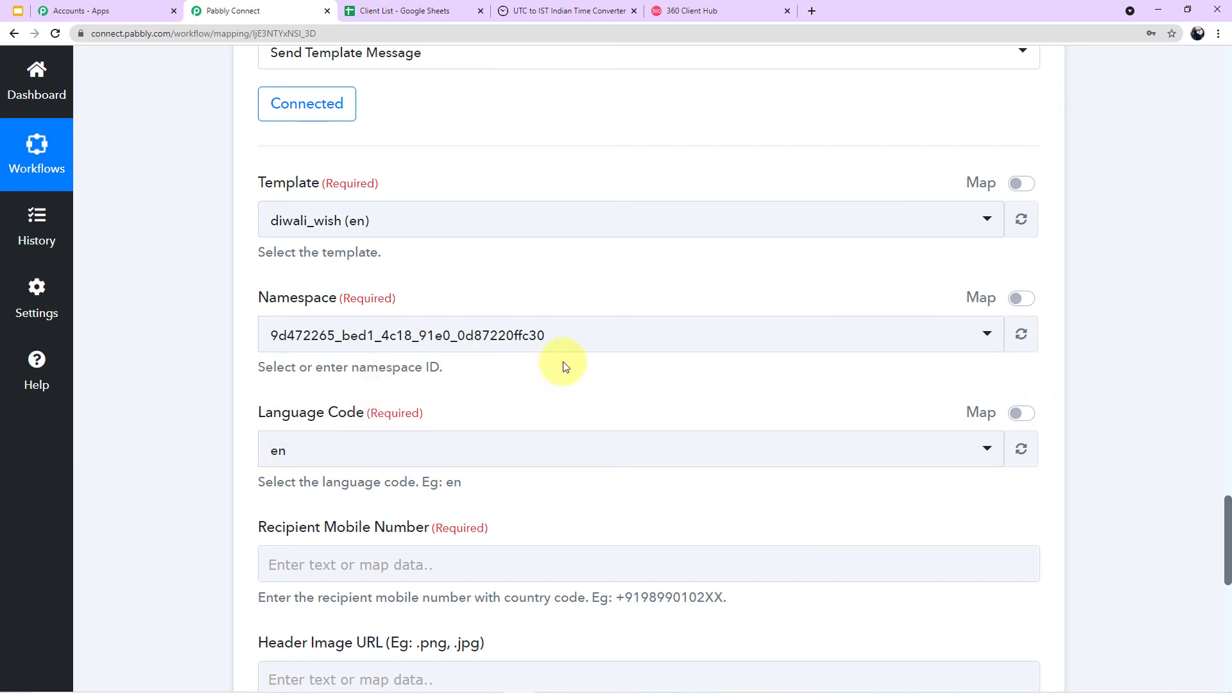
Review the WhatsApp step's template, namespace, language code and message fields, and check the template list in the 360Dialog hub.
{"action": "scroll", "coordinate": [293, 373], "scroll_direction": "down", "scroll_amount": 1}
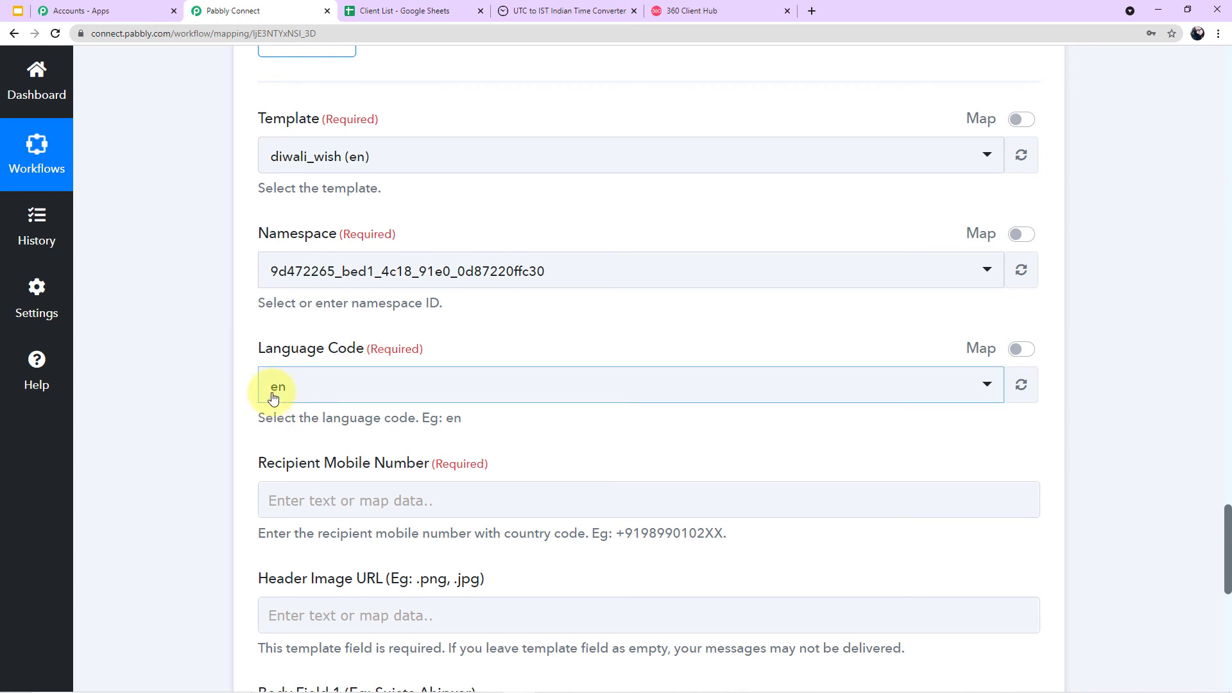
{"action": "left_click", "coordinate": [709, 12]}
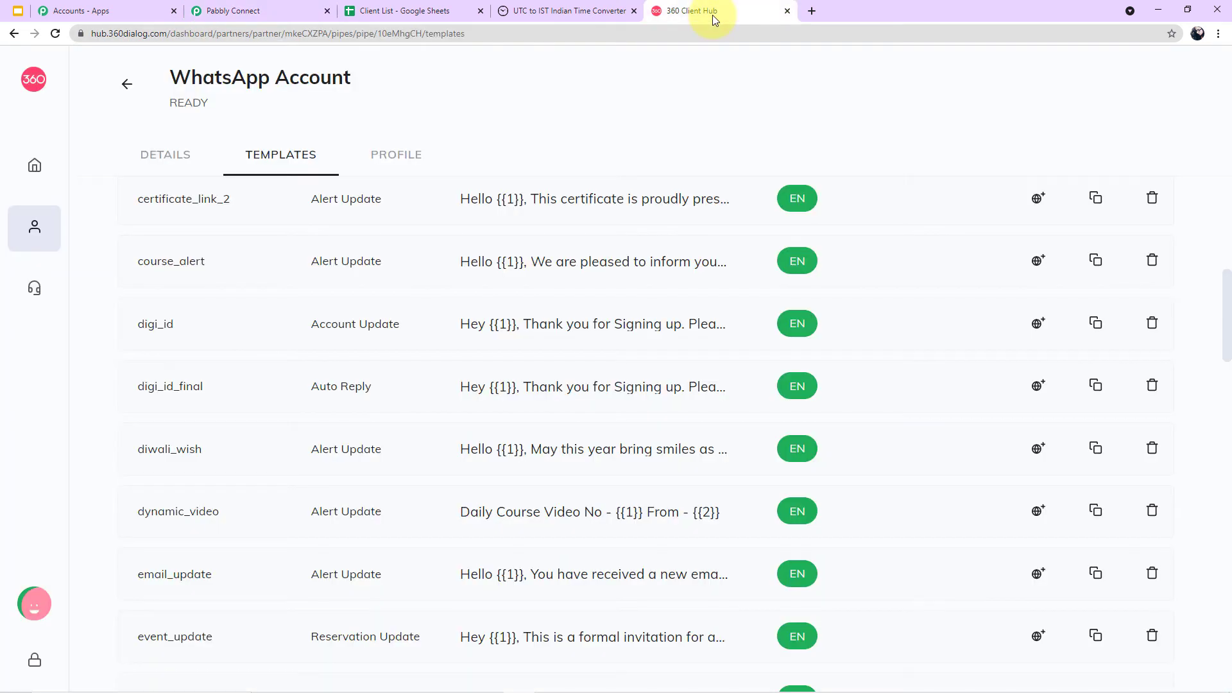
{"action": "scroll", "coordinate": [844, 251], "scroll_direction": "up", "scroll_amount": 10}
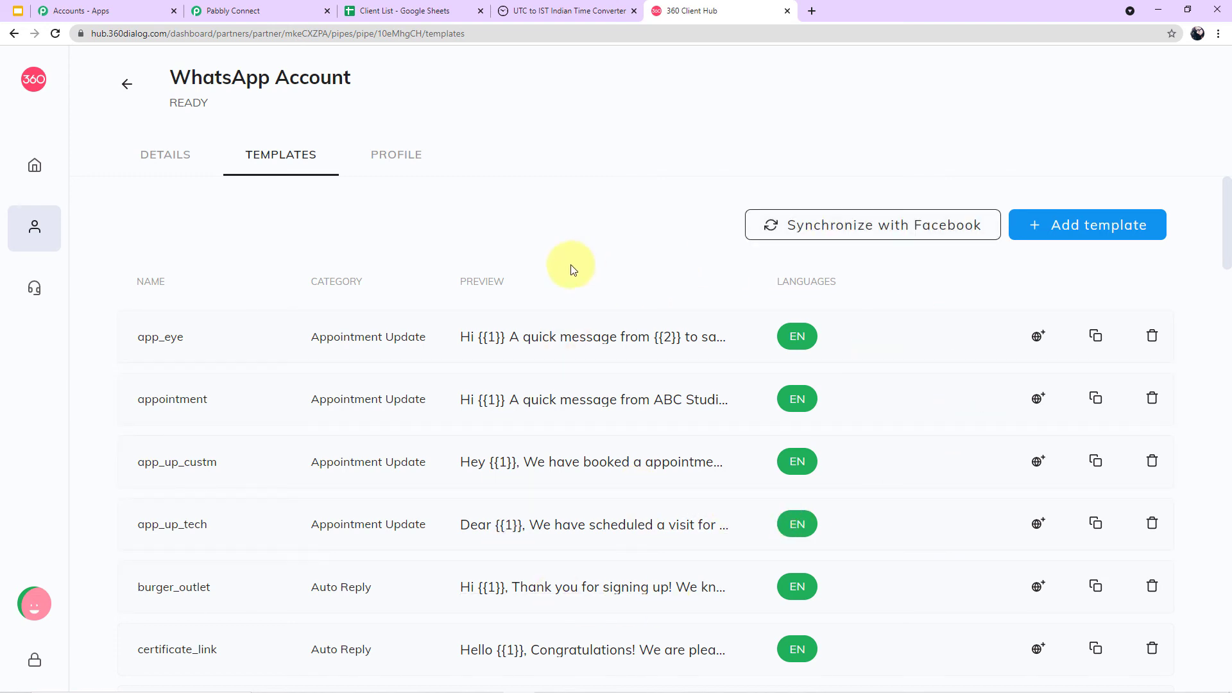
{"action": "left_click", "coordinate": [302, 11]}
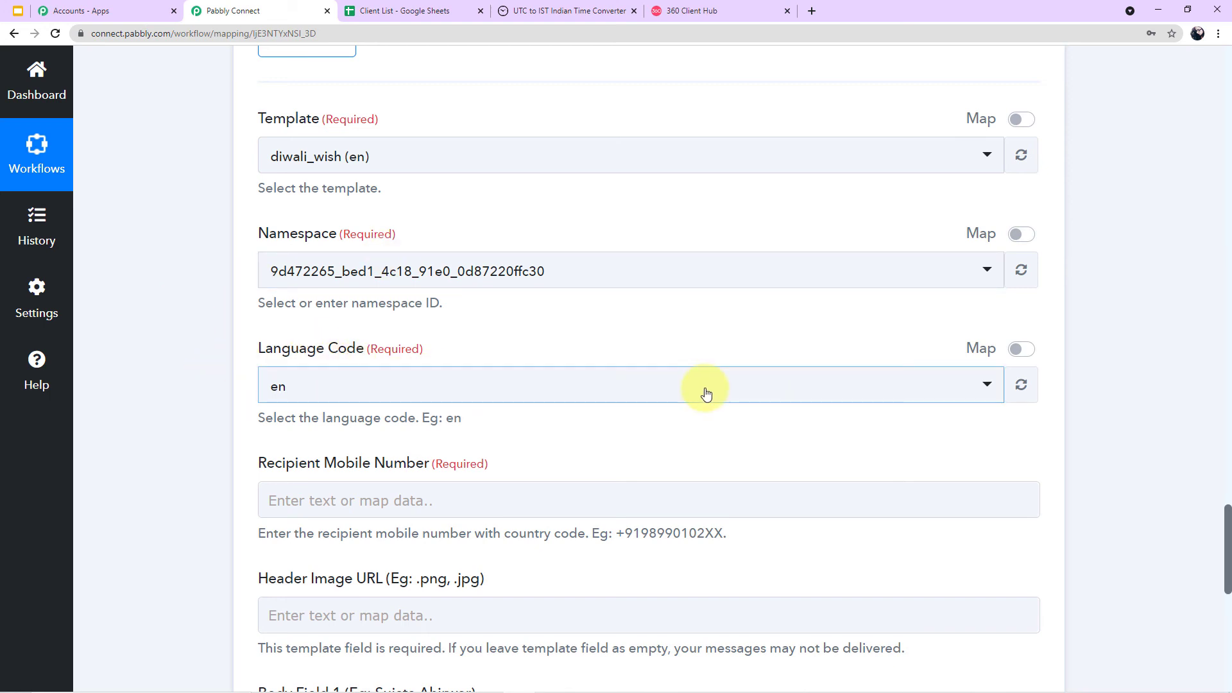
{"action": "scroll", "coordinate": [706, 394], "scroll_direction": "down", "scroll_amount": 4}
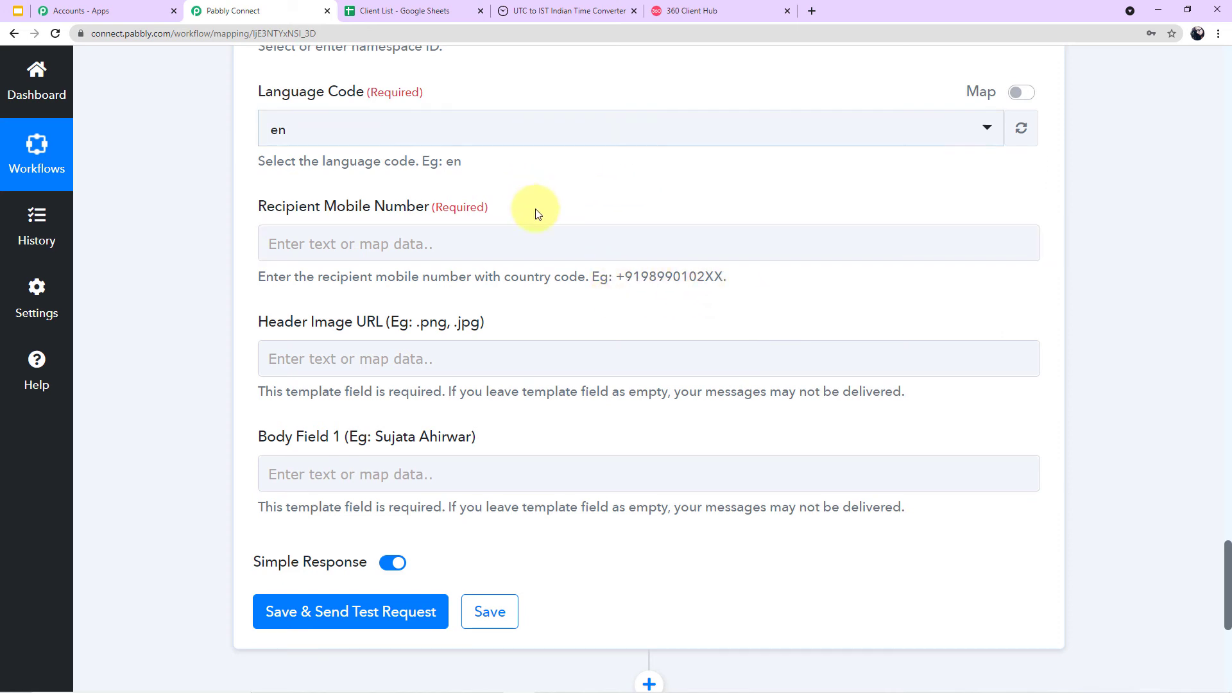
{"action": "scroll", "coordinate": [504, 220], "scroll_direction": "up", "scroll_amount": 2}
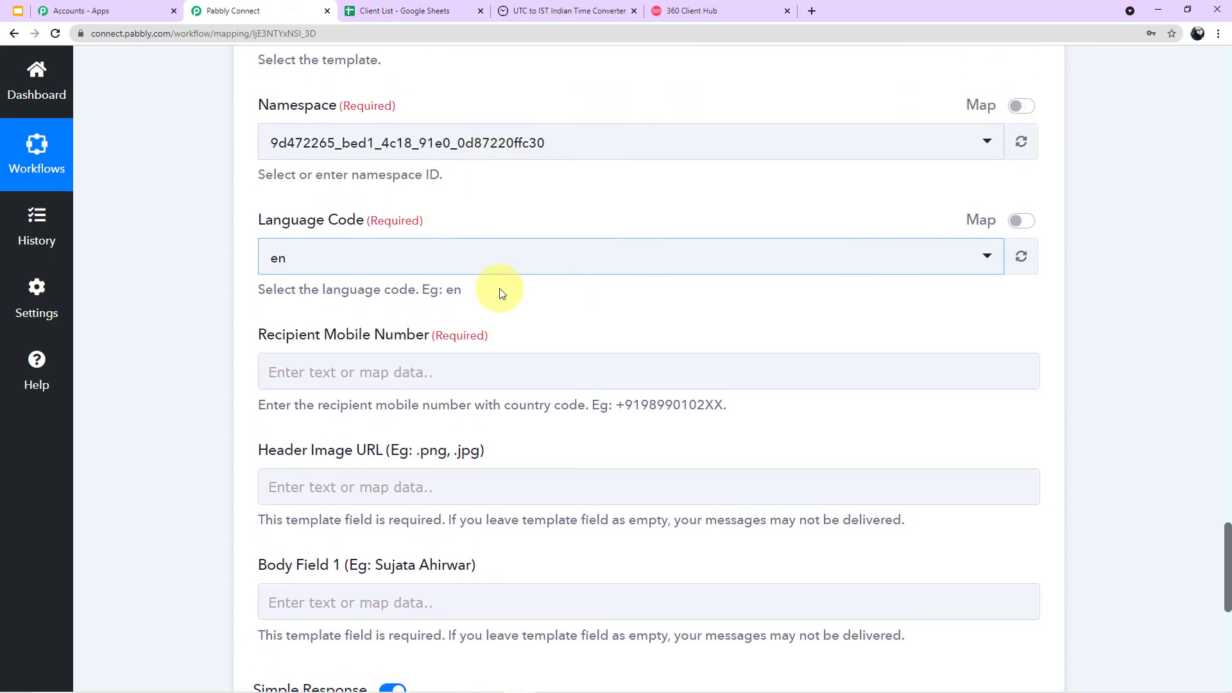
Open the mapping data for Recipient Mobile Number and expand the Google Sheets: Get Row(s) and Iterator by Pabbly results.
{"action": "left_click", "coordinate": [426, 371]}
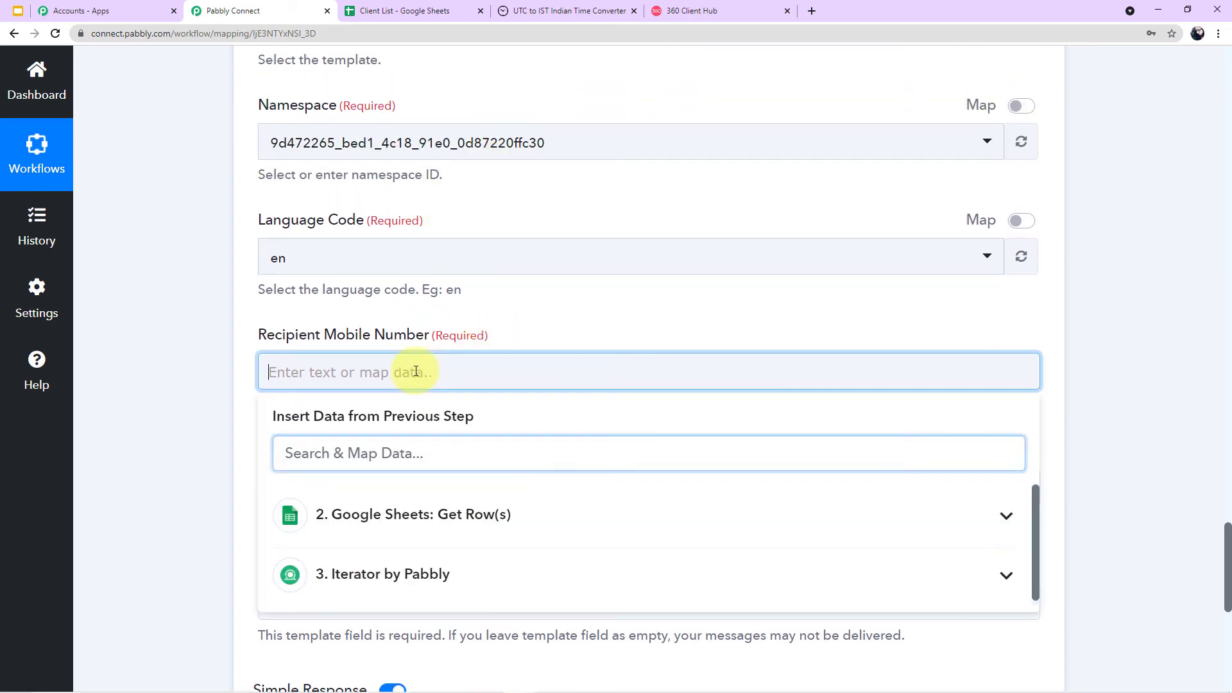
{"action": "scroll", "coordinate": [416, 441], "scroll_direction": "down", "scroll_amount": 1}
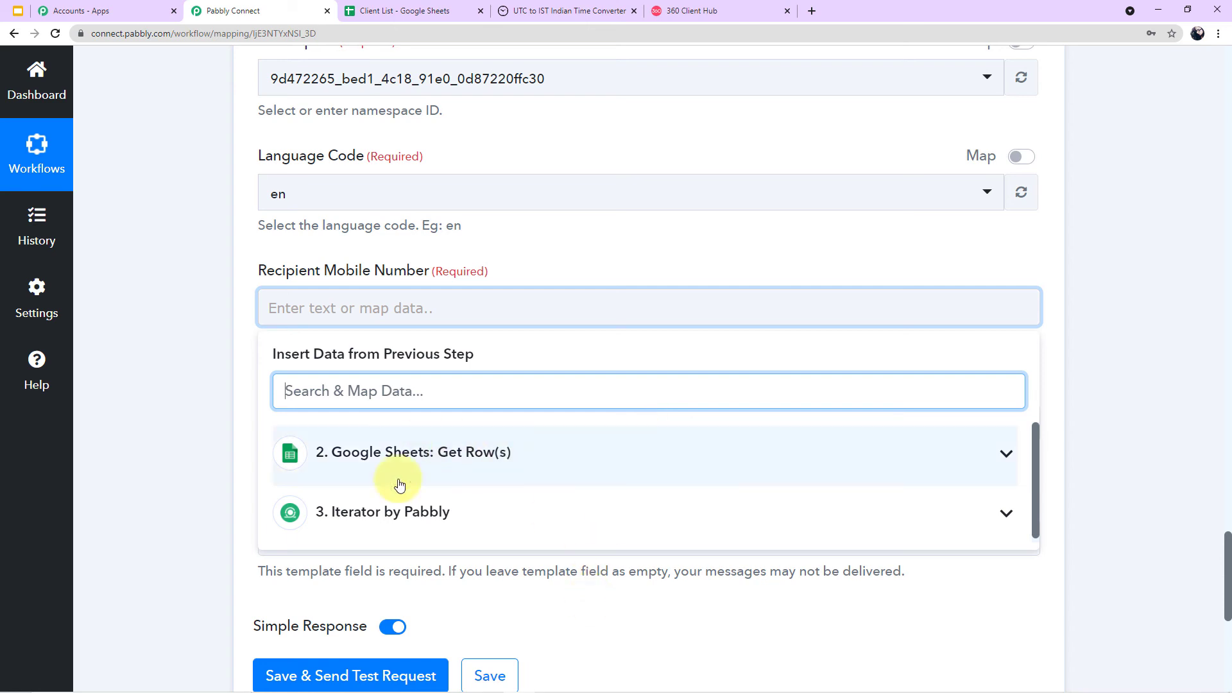
{"action": "left_click", "coordinate": [708, 464]}
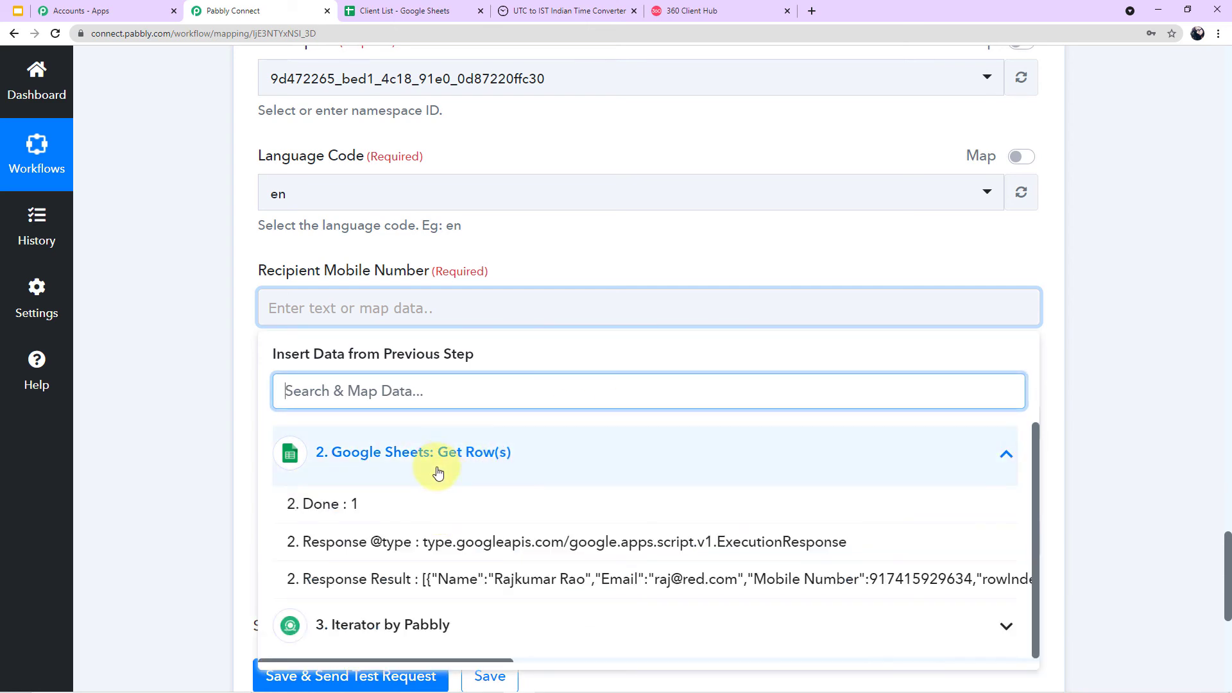
{"action": "scroll", "coordinate": [487, 536], "scroll_direction": "down", "scroll_amount": 1}
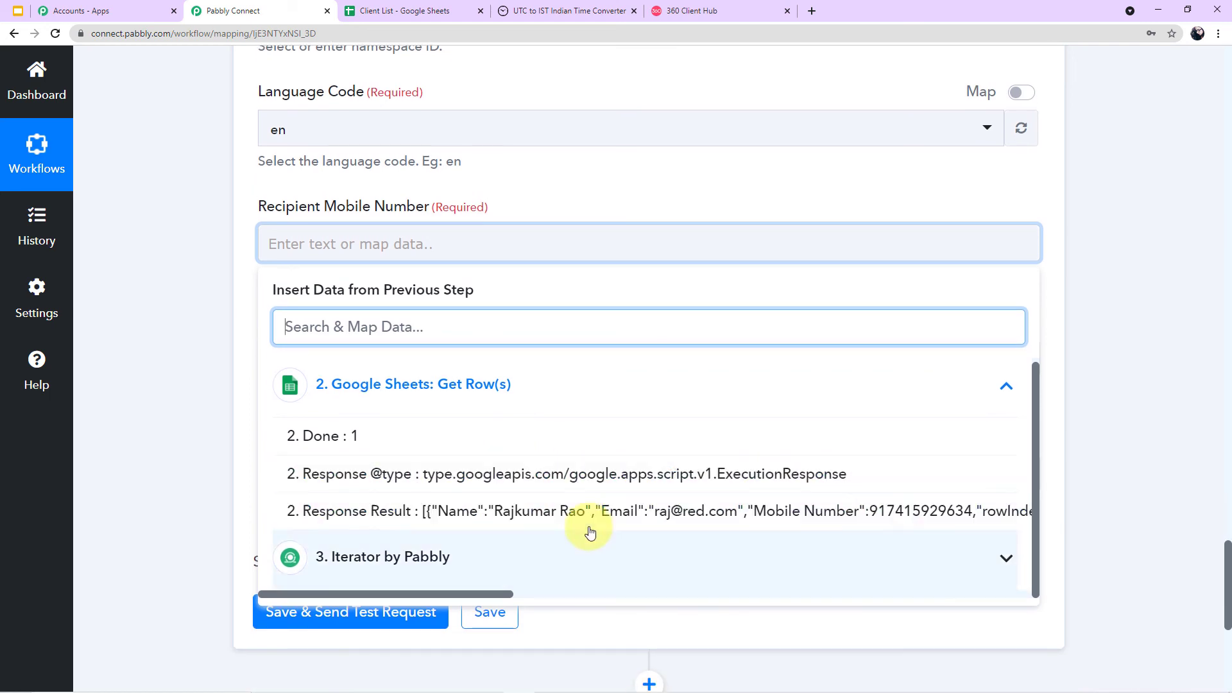
{"action": "left_click", "coordinate": [493, 556]}
{"action": "scroll", "coordinate": [493, 563], "scroll_direction": "down", "scroll_amount": 1}
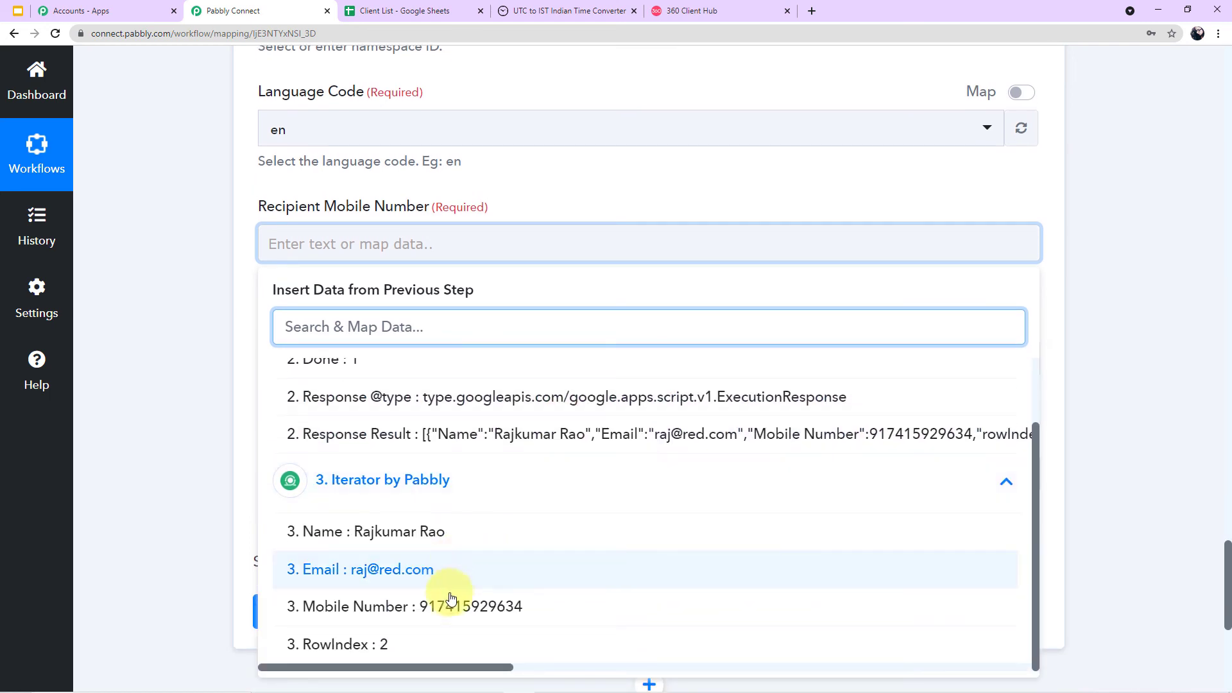
Compare the full row list returned by Google Sheets: Get Row(s) with the single-client fields returned by Iterator by Pabbly.
{"action": "scroll", "coordinate": [517, 432], "scroll_direction": "up", "scroll_amount": 1}
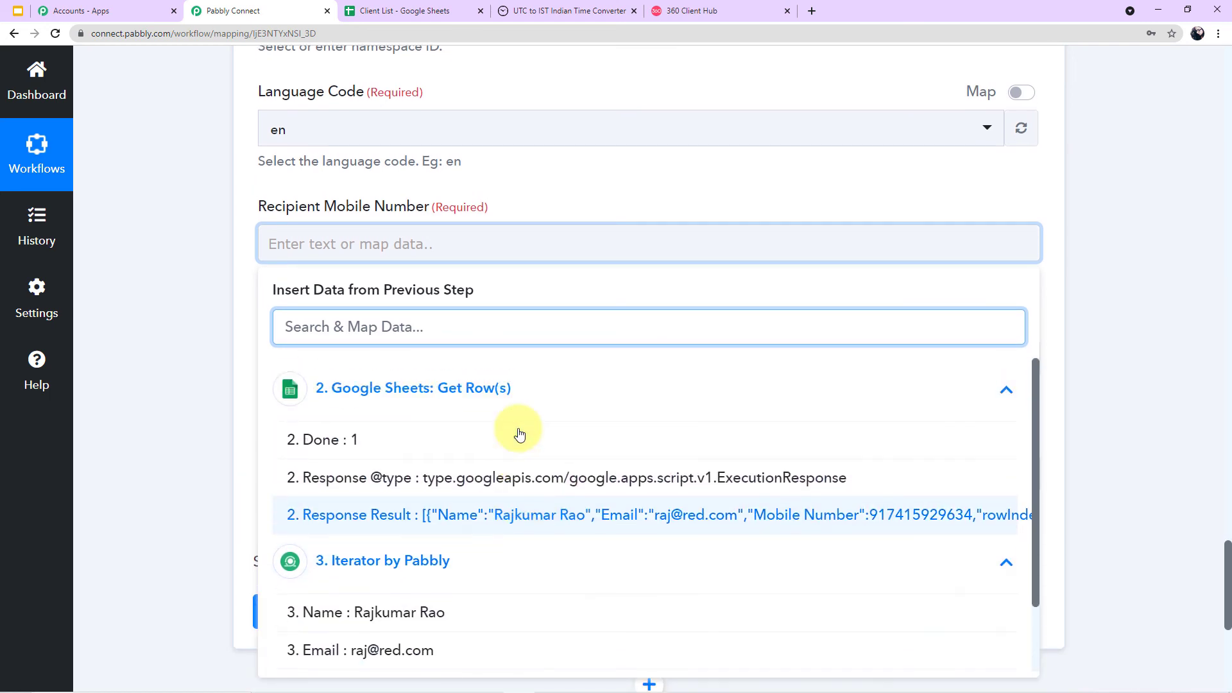
{"action": "scroll", "coordinate": [1217, 467], "scroll_direction": "up", "scroll_amount": 1}
{"action": "scroll", "coordinate": [1217, 467], "scroll_direction": "up", "scroll_amount": 20}
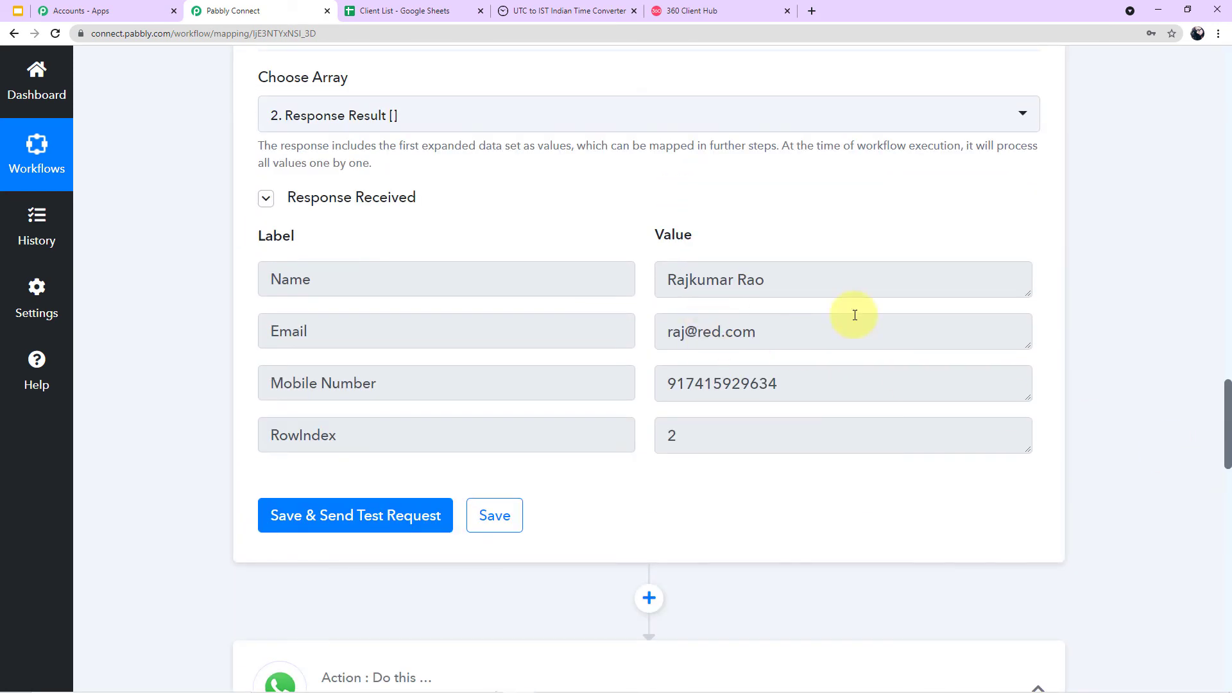
{"action": "scroll", "coordinate": [807, 257], "scroll_direction": "up", "scroll_amount": 3}
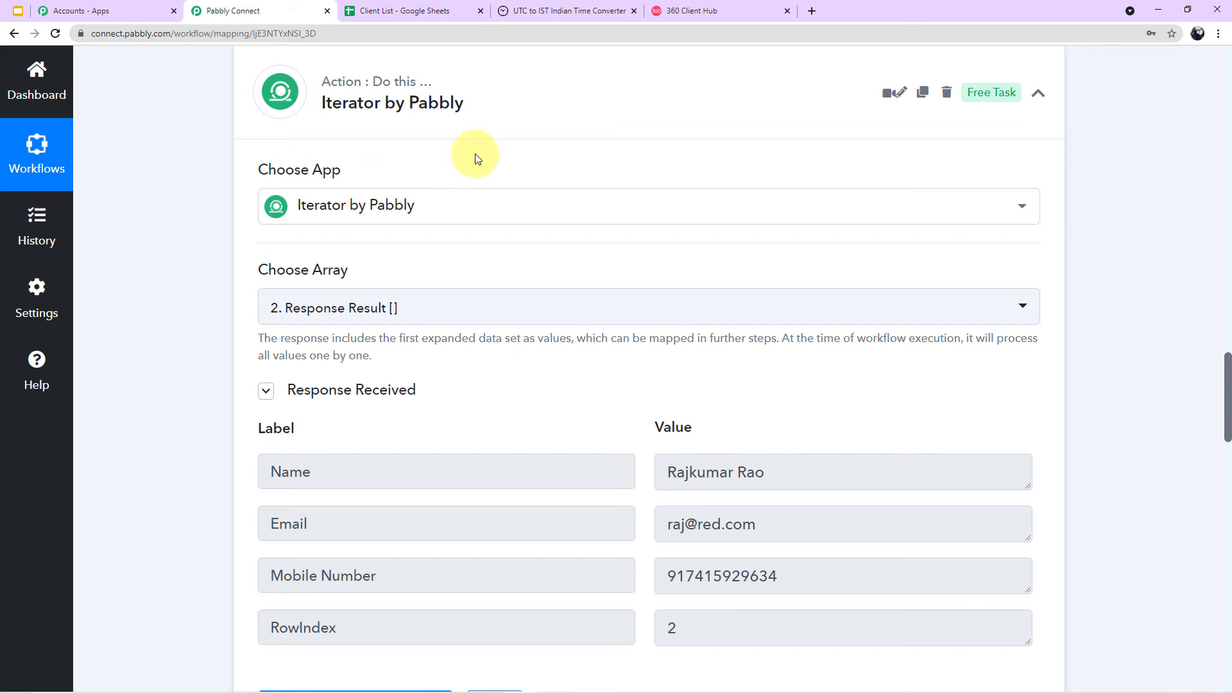
{"action": "scroll", "coordinate": [577, 186], "scroll_direction": "up", "scroll_amount": 4}
{"action": "scroll", "coordinate": [597, 196], "scroll_direction": "up", "scroll_amount": 10}
{"action": "scroll", "coordinate": [661, 234], "scroll_direction": "down", "scroll_amount": 10}
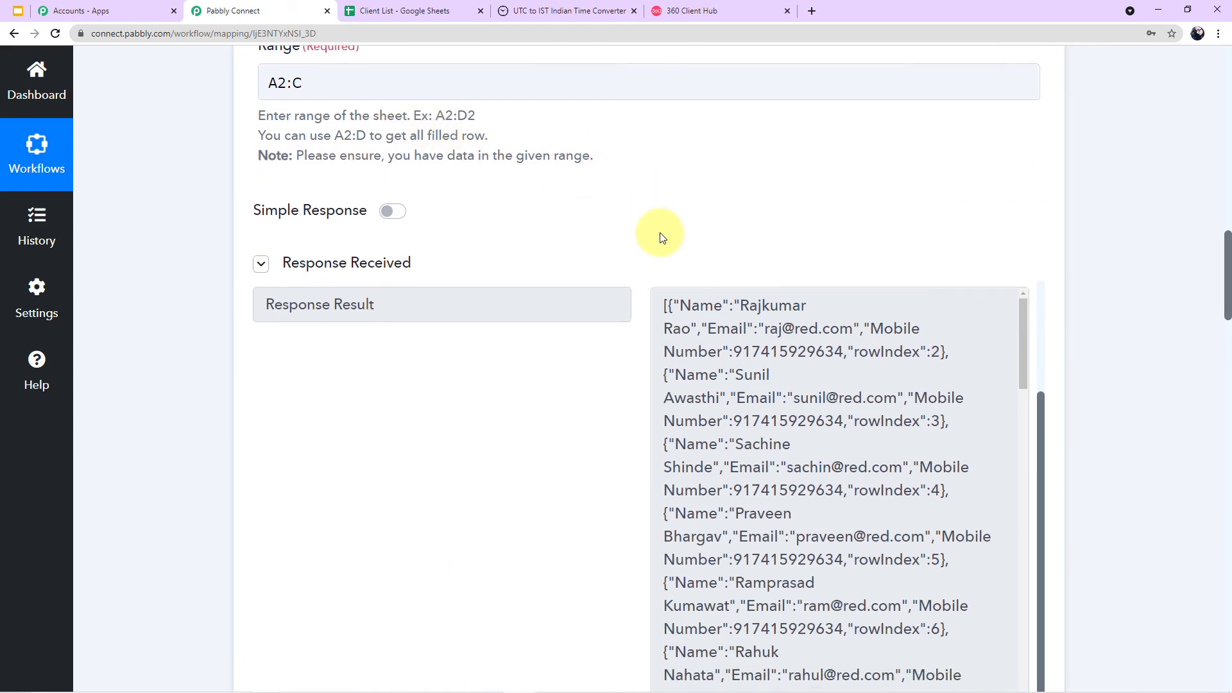
{"action": "scroll", "coordinate": [664, 234], "scroll_direction": "down", "scroll_amount": 7}
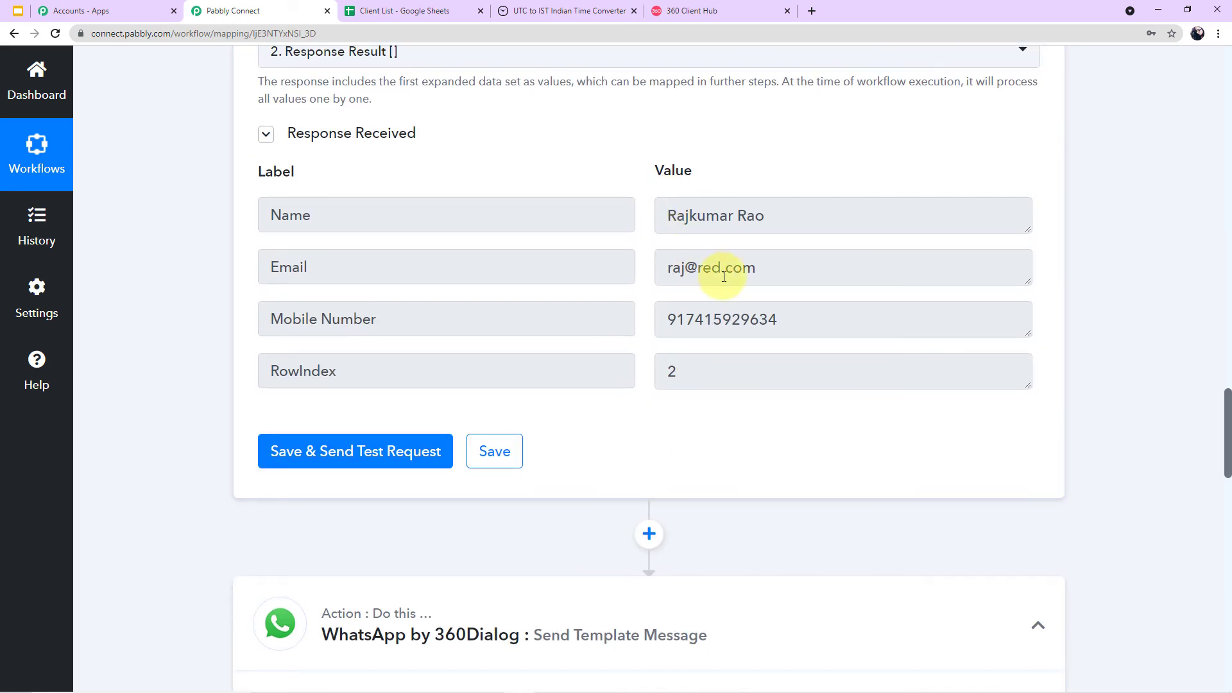
{"action": "scroll", "coordinate": [861, 329], "scroll_direction": "down", "scroll_amount": 12}
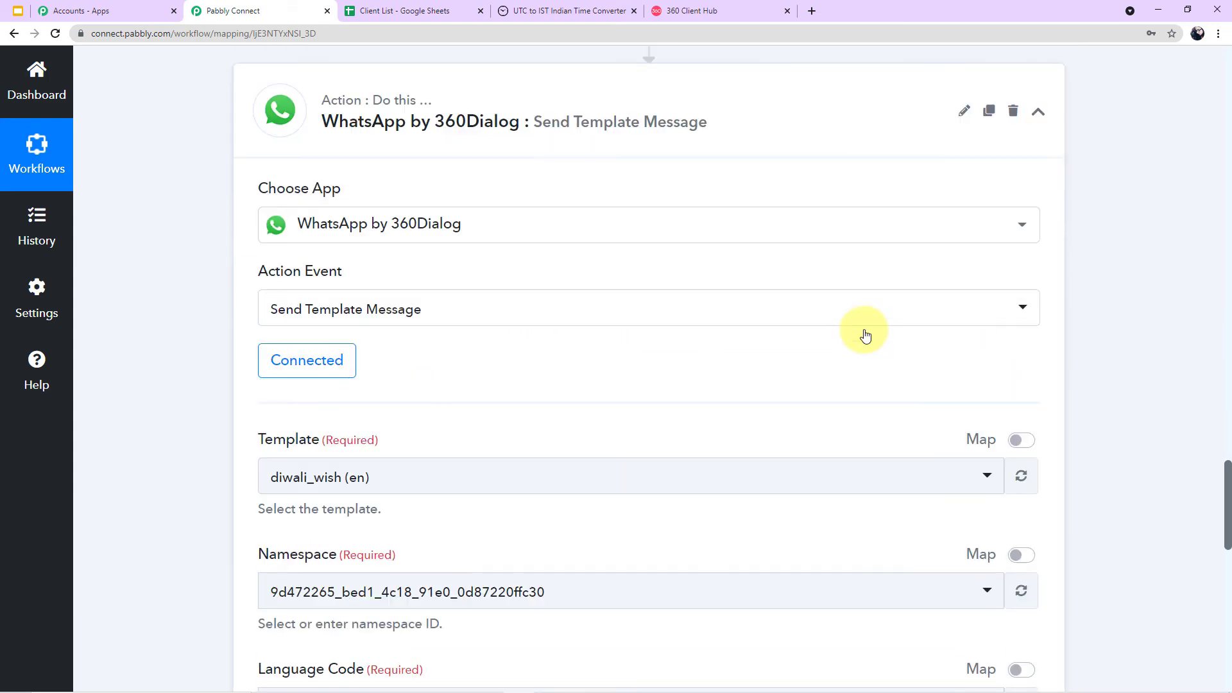
{"action": "scroll", "coordinate": [865, 332], "scroll_direction": "down", "scroll_amount": 2}
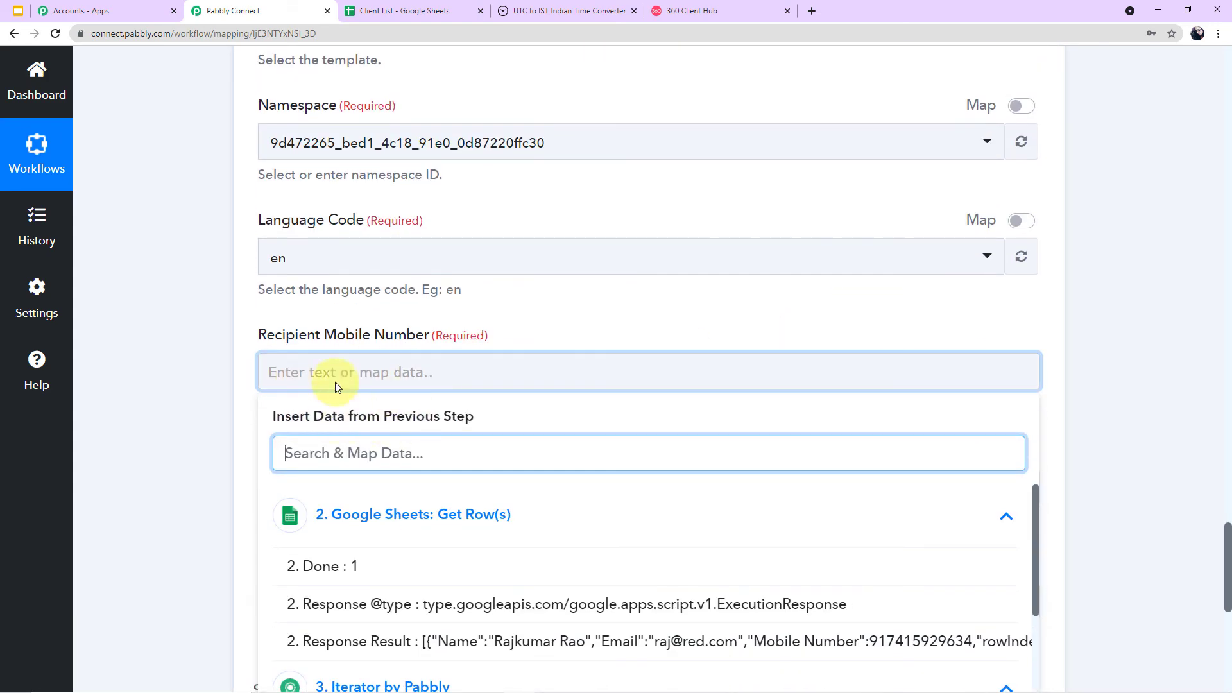
{"action": "scroll", "coordinate": [636, 402], "scroll_direction": "up", "scroll_amount": 13}
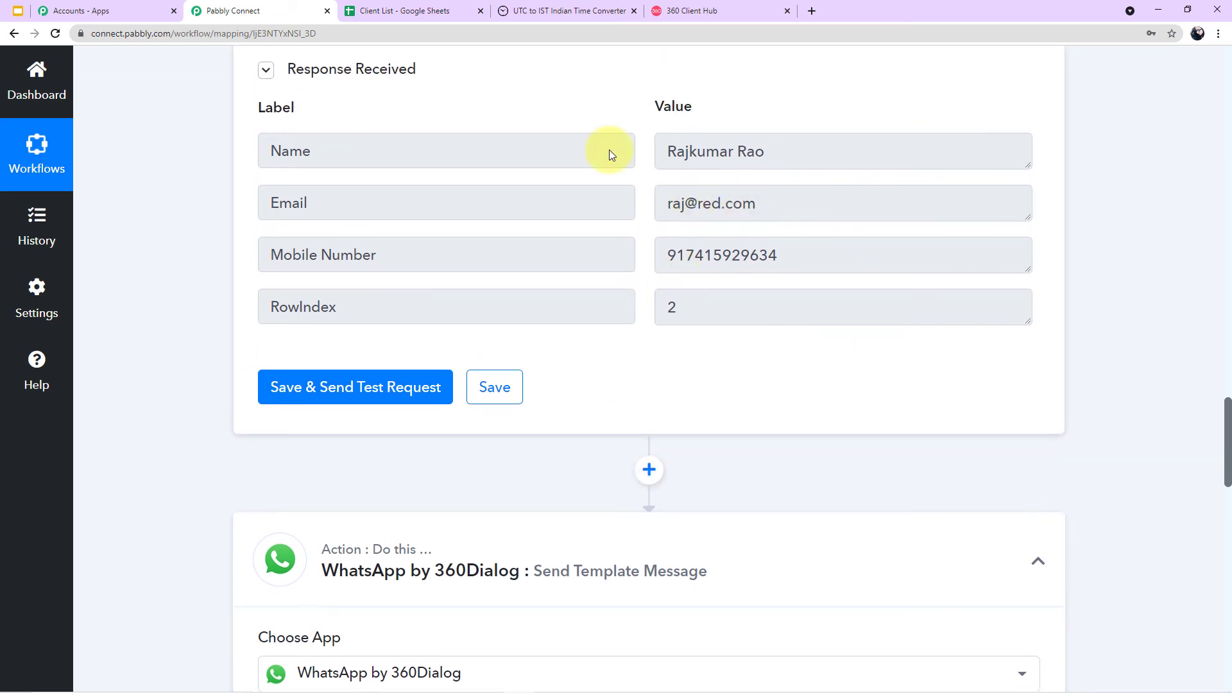
{"action": "scroll", "coordinate": [660, 253], "scroll_direction": "down", "scroll_amount": 13}
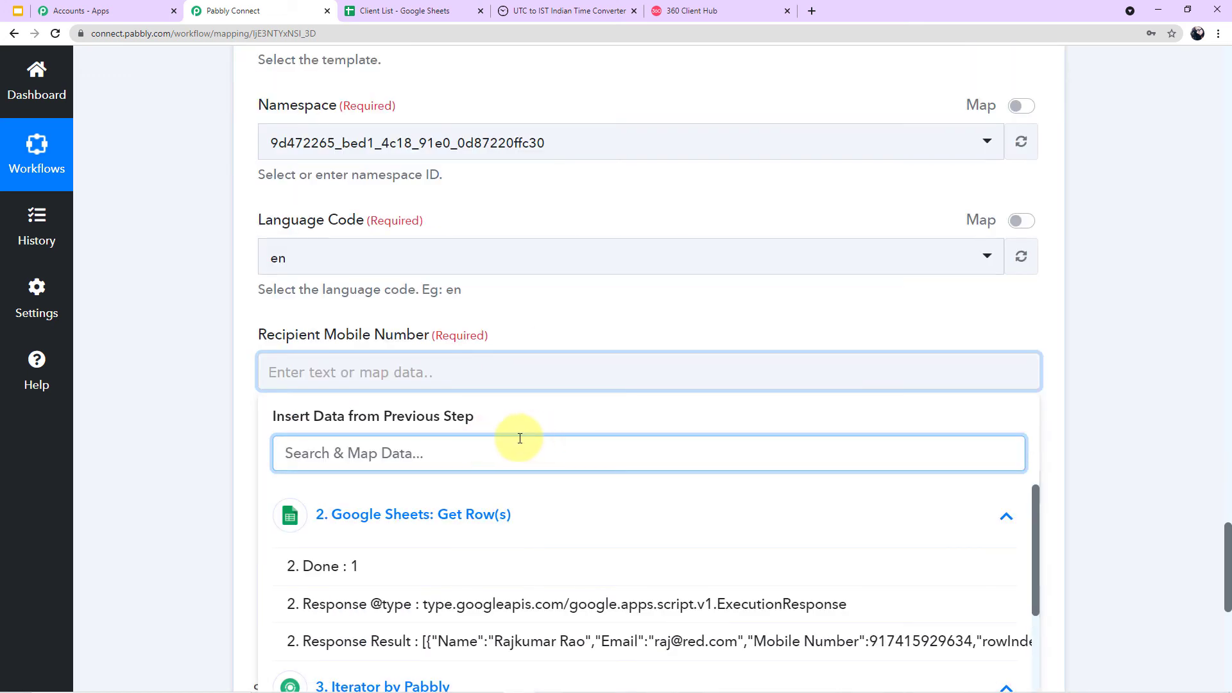
Map the Mobile Number from Iterator by Pabbly to the Recipient Mobile Number field and close the mapping data.
{"action": "scroll", "coordinate": [499, 390], "scroll_direction": "down", "scroll_amount": 2}
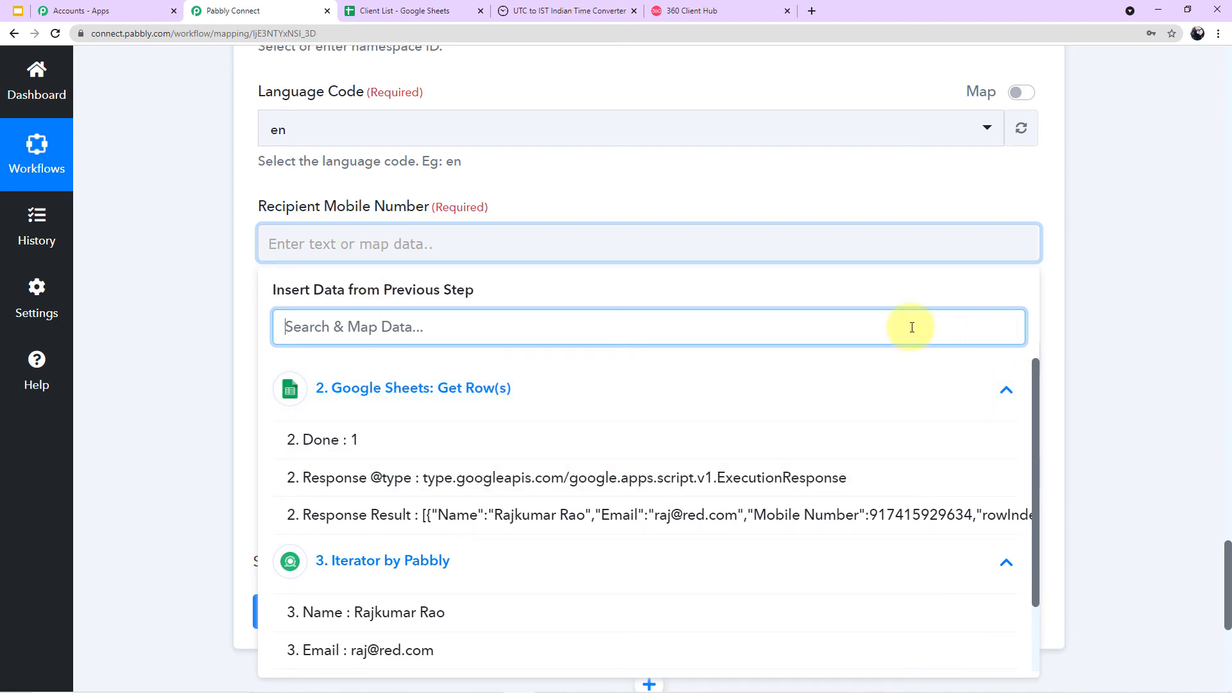
{"action": "scroll", "coordinate": [772, 494], "scroll_direction": "down", "scroll_amount": 1}
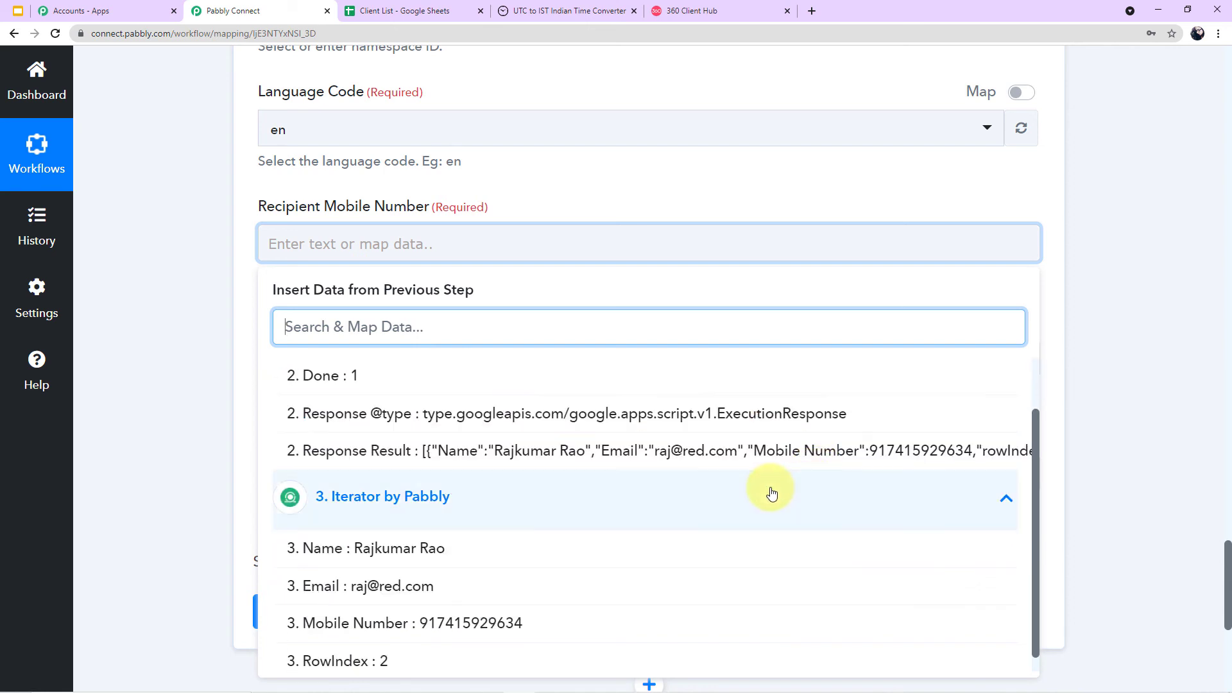
{"action": "scroll", "coordinate": [440, 539], "scroll_direction": "down", "scroll_amount": 1}
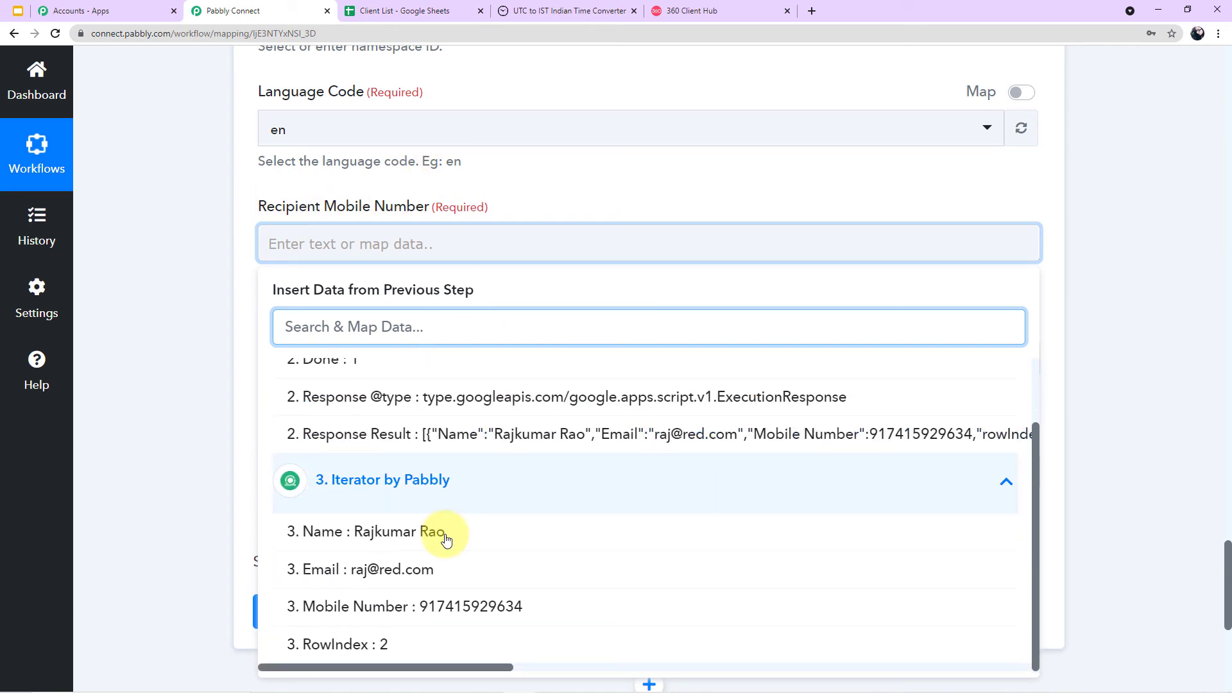
{"action": "left_click", "coordinate": [479, 616]}
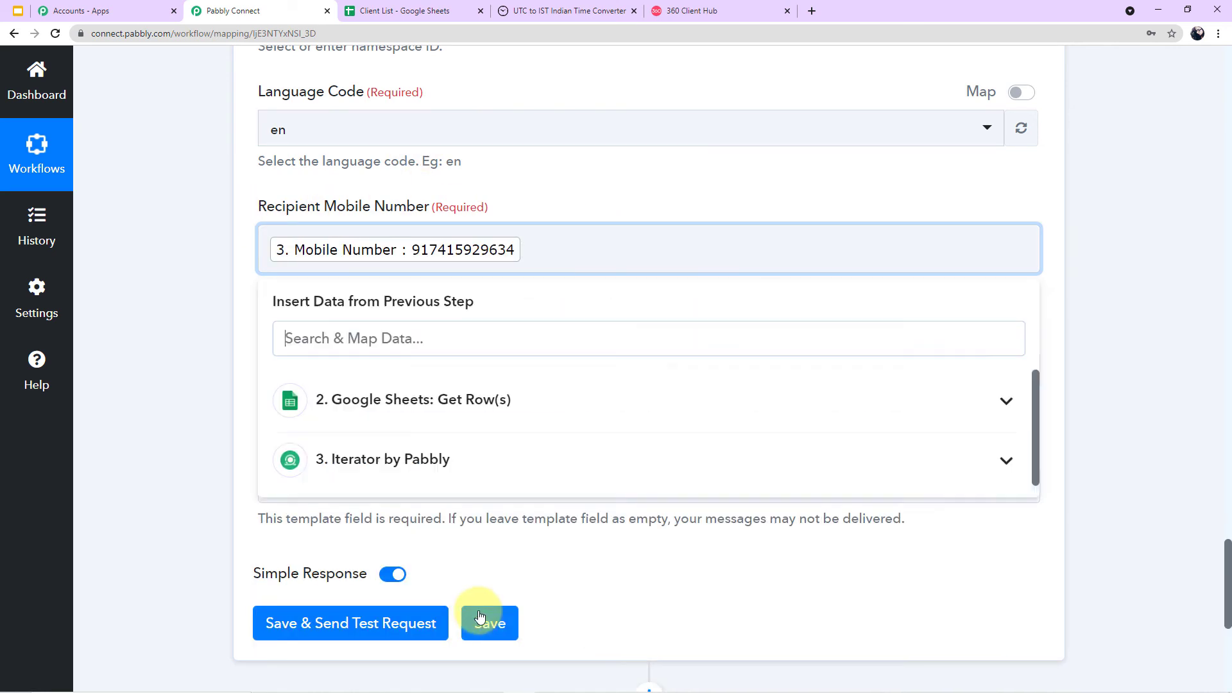
{"action": "left_click", "coordinate": [175, 357]}
{"action": "left_click", "coordinate": [529, 269]}
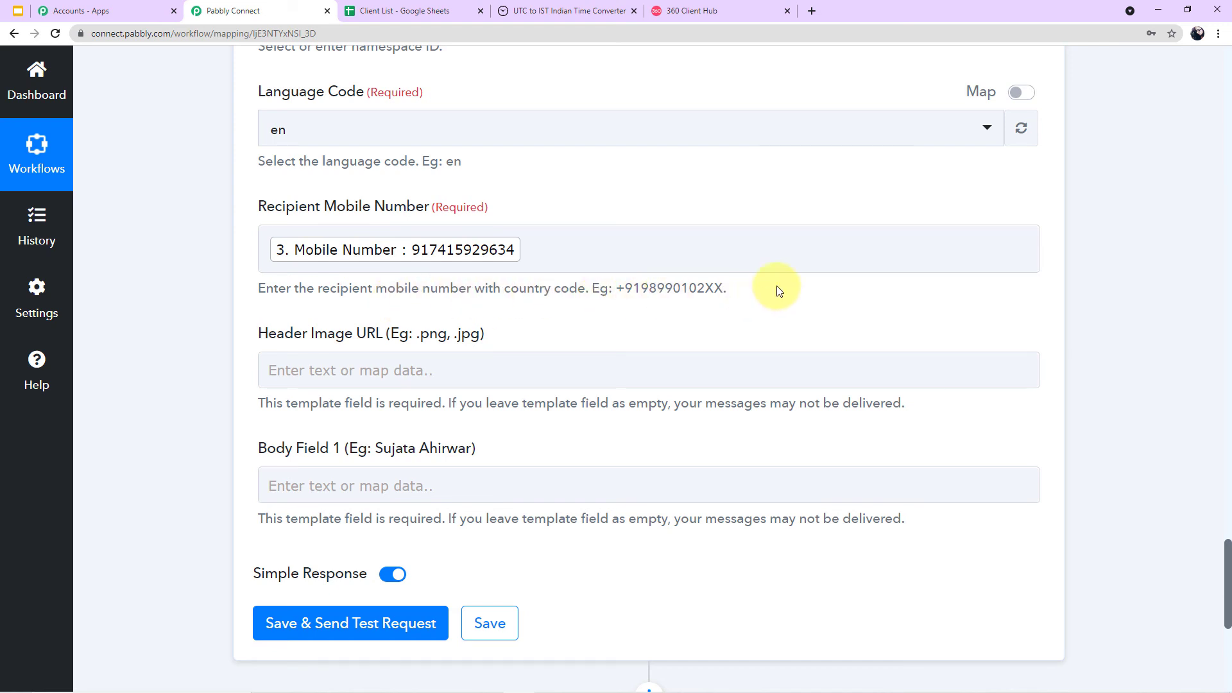
Check the mobile number format in the Client List sheet and add a + before the mapped Recipient Mobile Number in Pabbly Connect.
{"action": "left_click", "coordinate": [361, 251]}
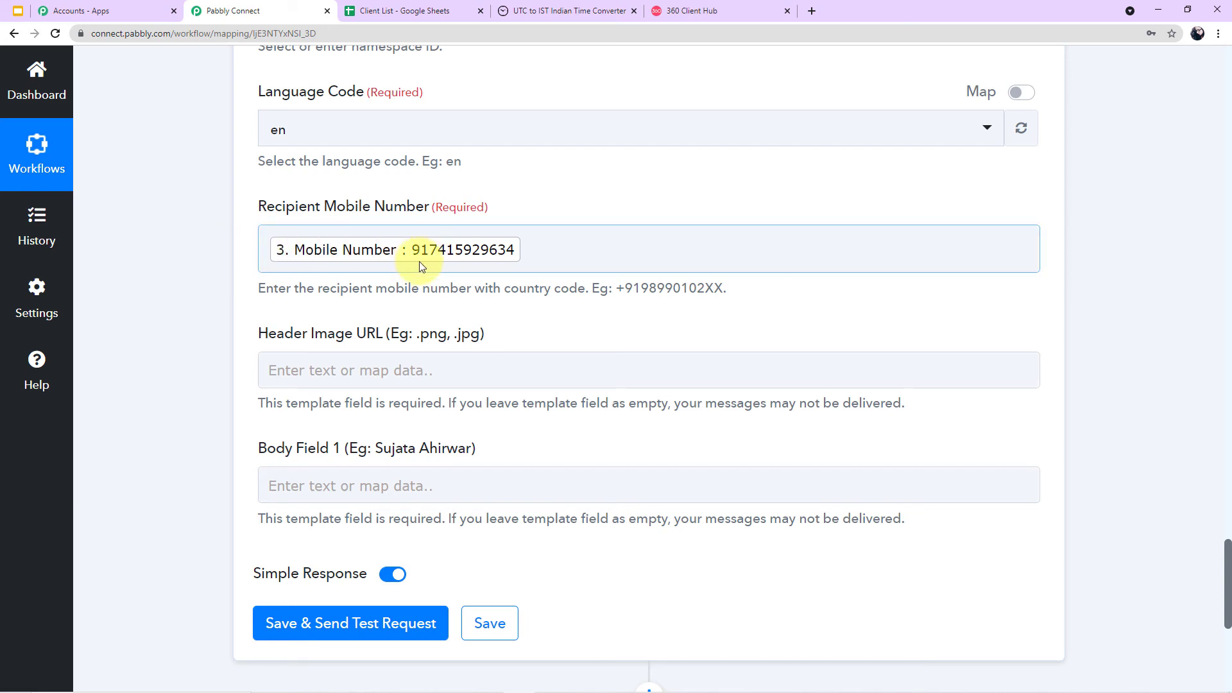
{"action": "left_click", "coordinate": [373, 13]}
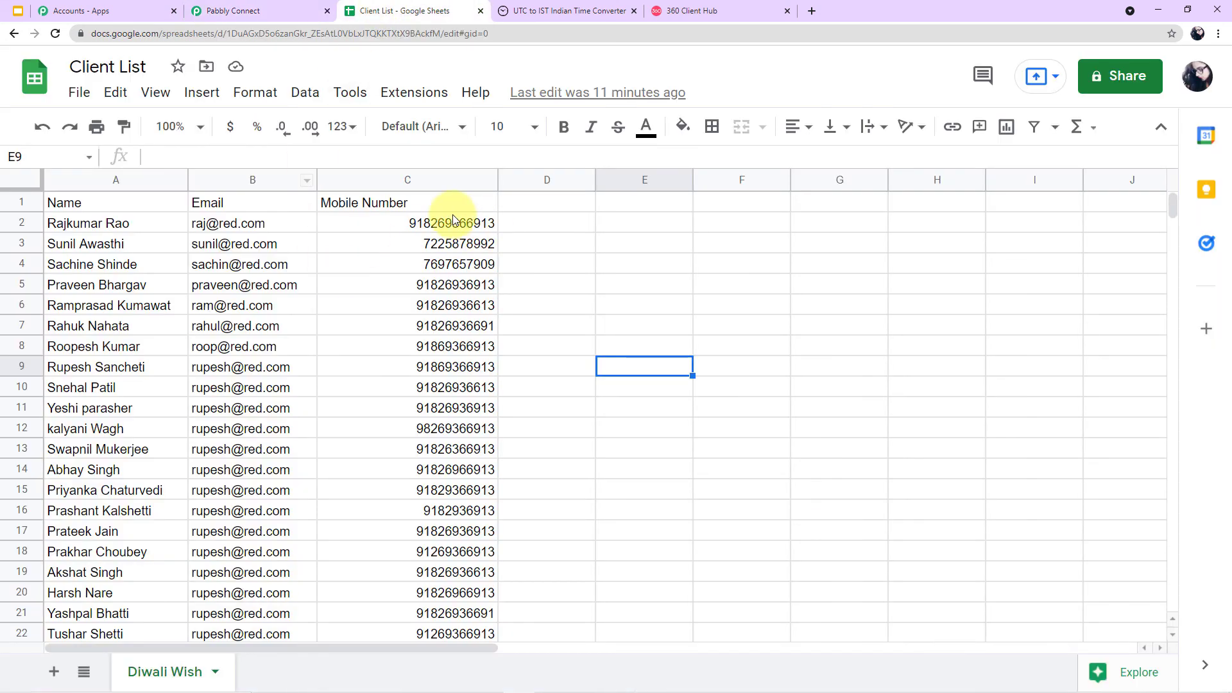
{"action": "left_click", "coordinate": [271, 12]}
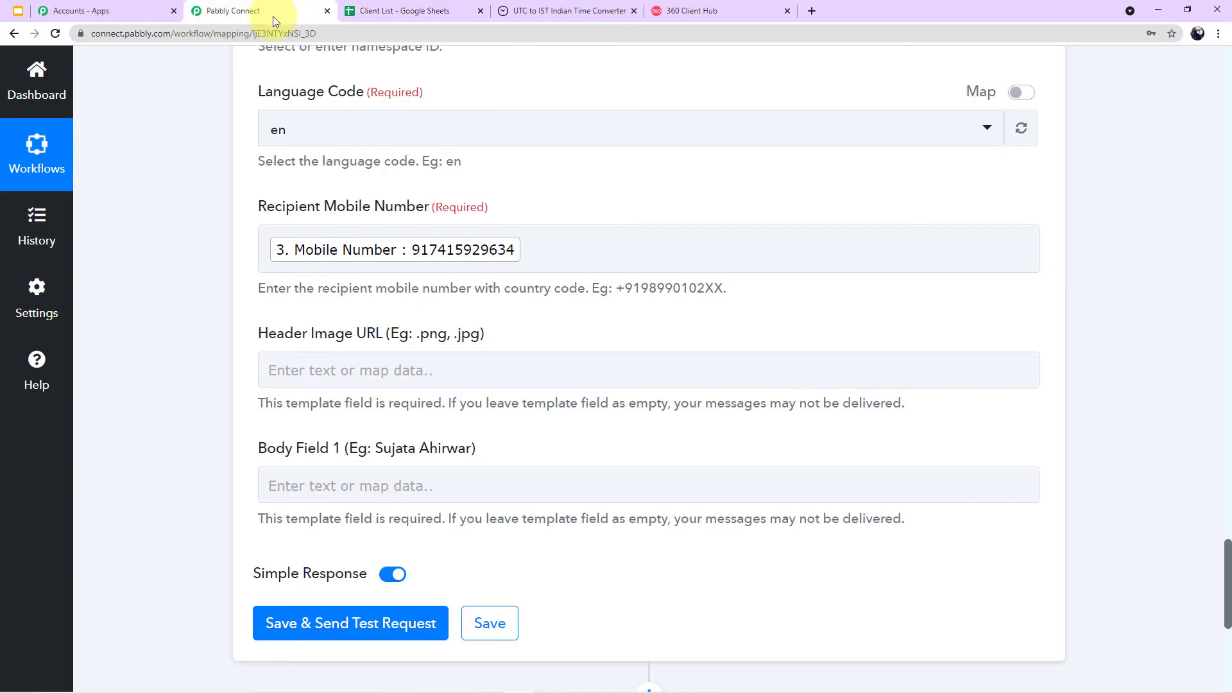
{"action": "left_click", "coordinate": [269, 243]}
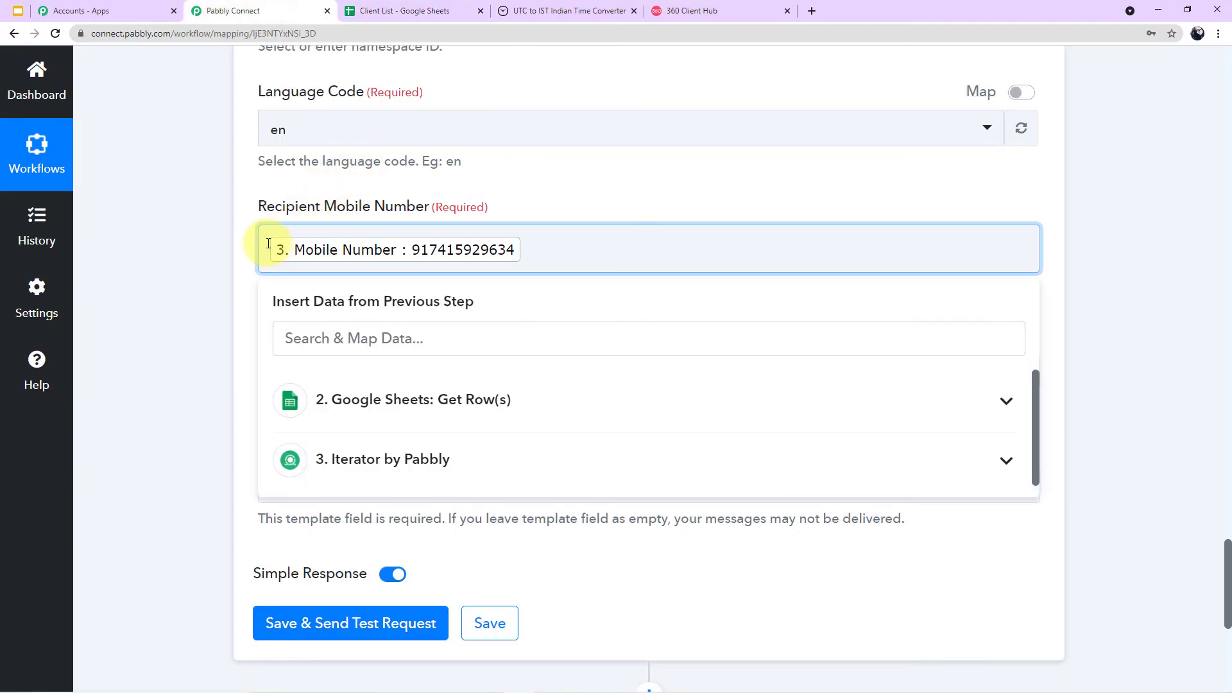
{"action": "type", "text": "+"}
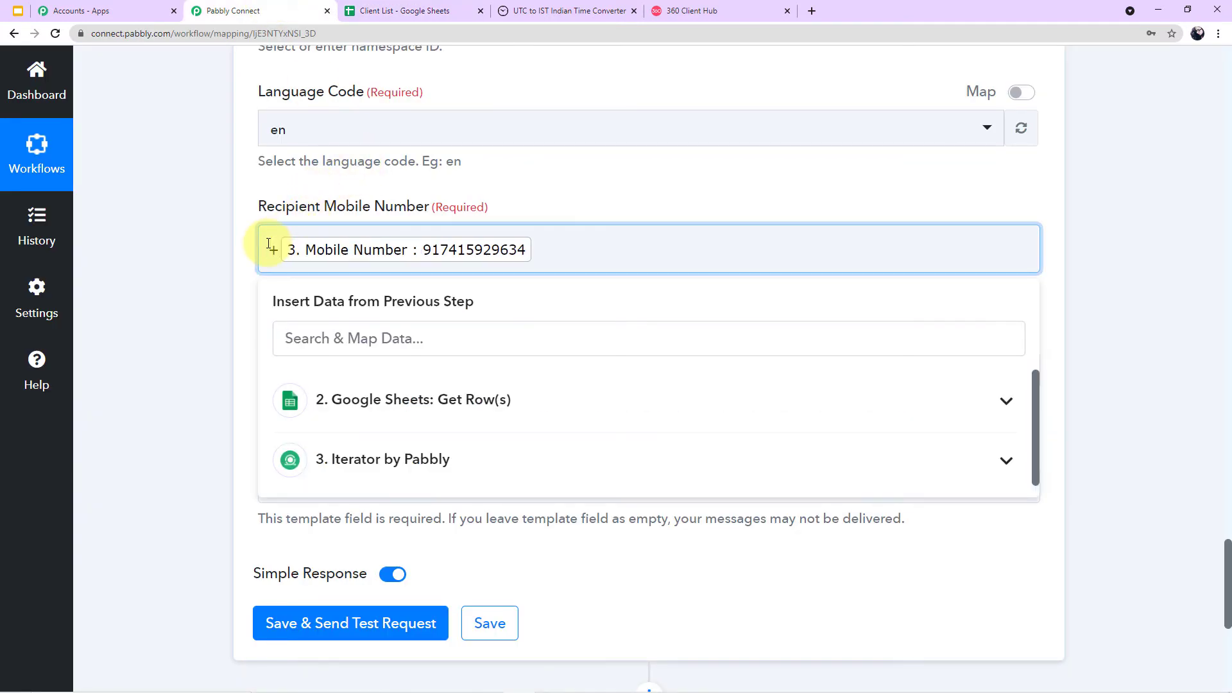
{"action": "left_click", "coordinate": [236, 275]}
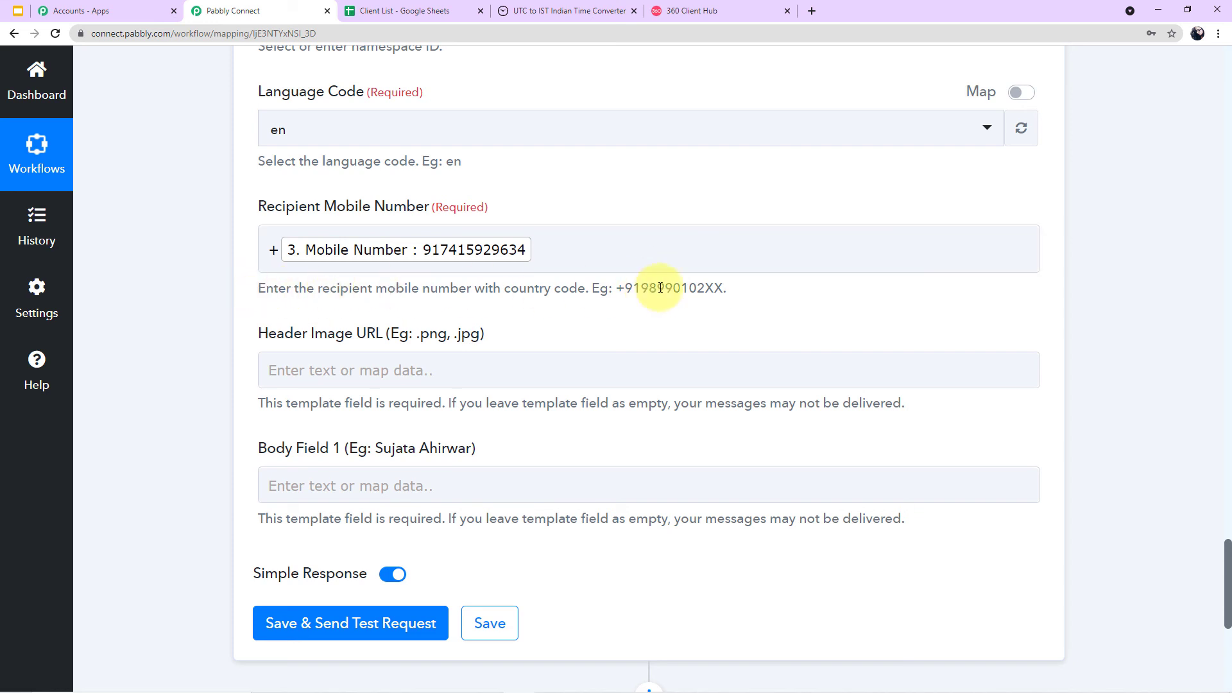
{"action": "left_click_drag", "start_coordinate": [731, 293], "coordinate": [187, 310]}
{"action": "left_click", "coordinate": [187, 311]}
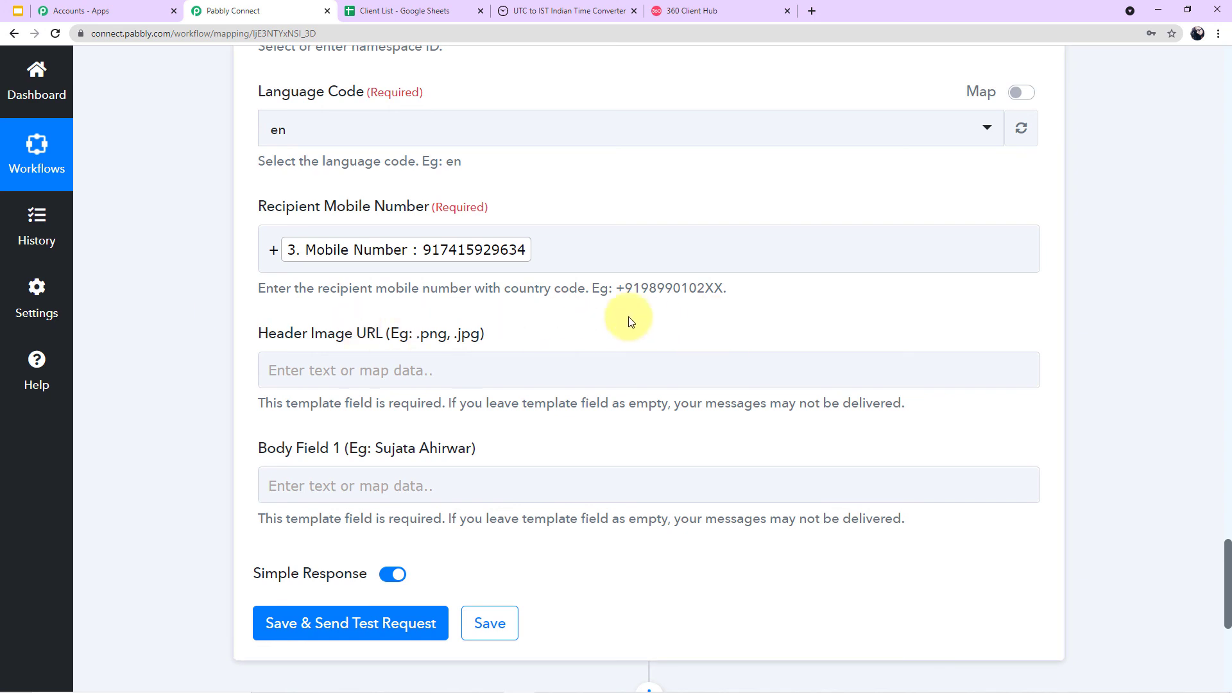
Check the mapping data offered for the Header Image URL field and close it without mapping anything.
{"action": "scroll", "coordinate": [656, 326], "scroll_direction": "down", "scroll_amount": 2}
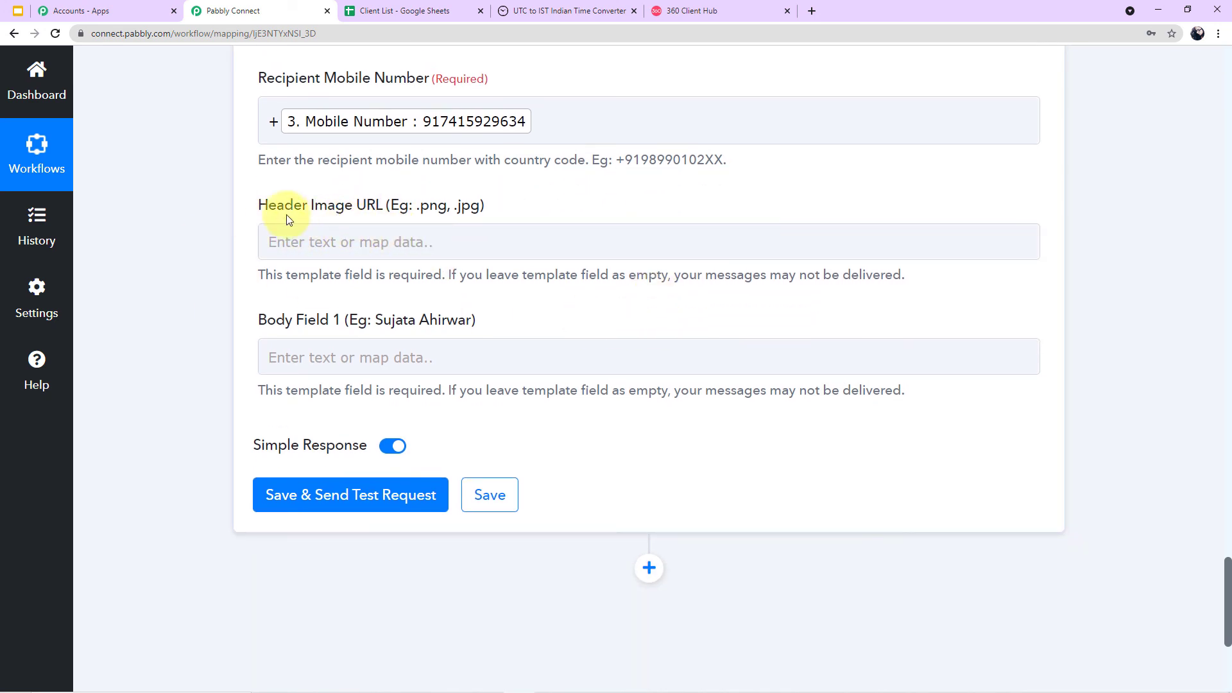
{"action": "left_click", "coordinate": [412, 242]}
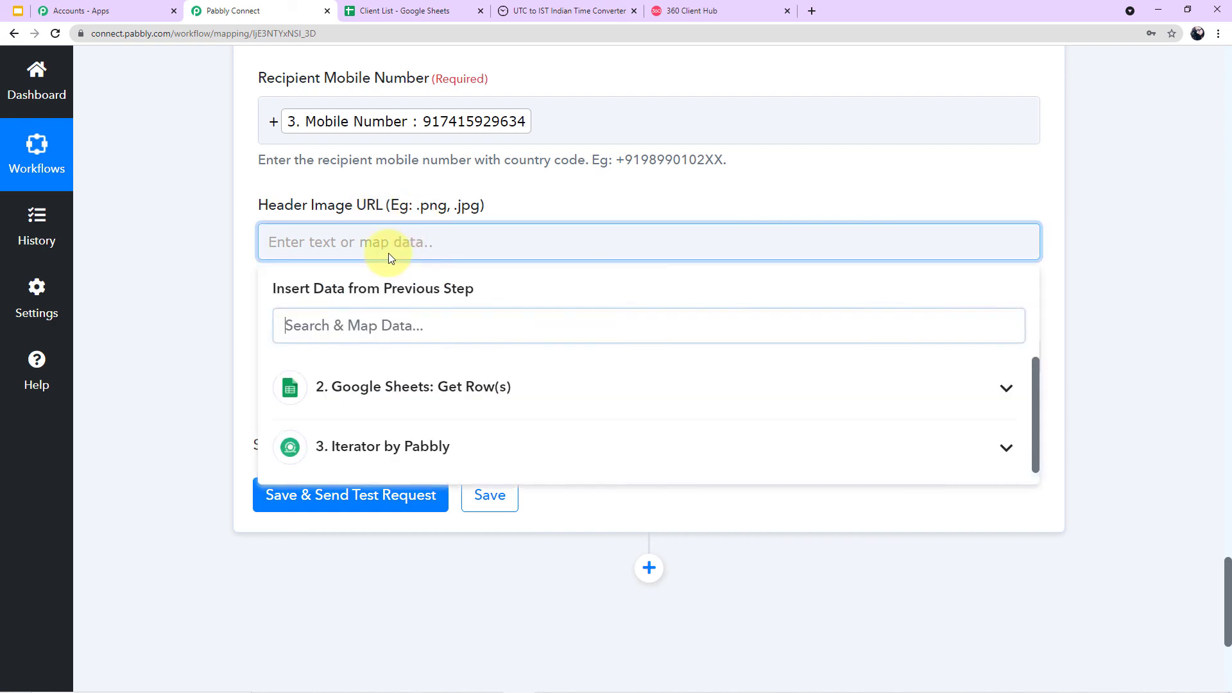
{"action": "left_click", "coordinate": [137, 253]}
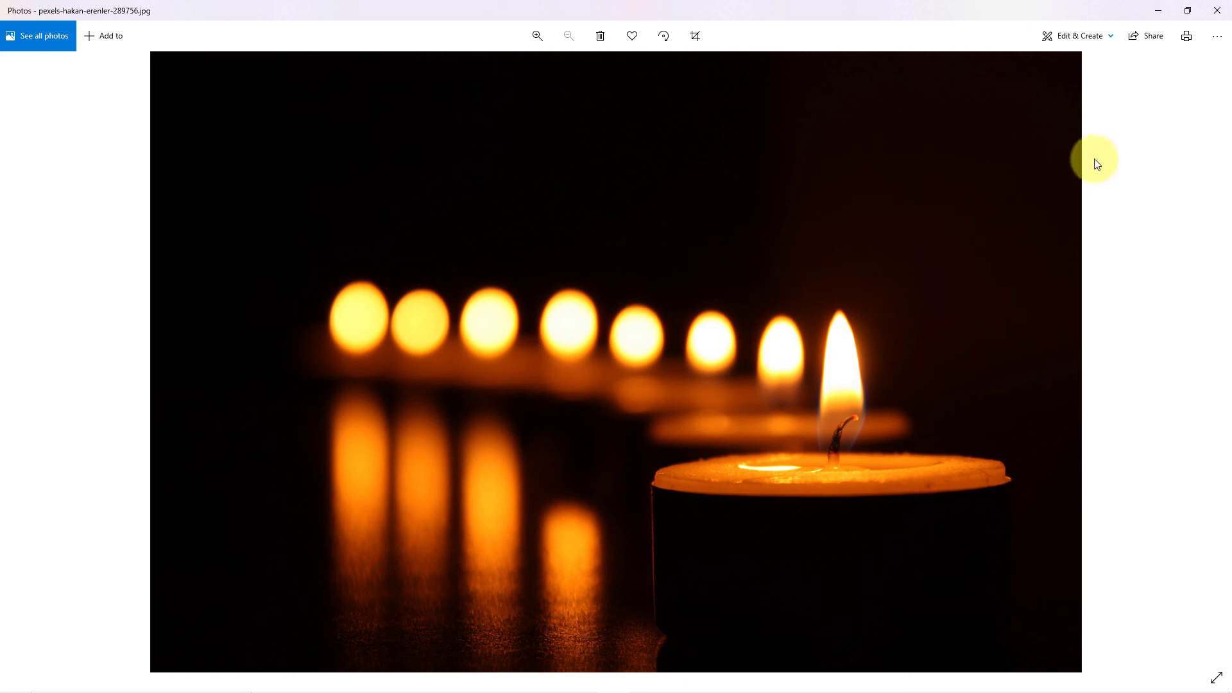
Close the candle photo and paste the Pexels link for pexels-photo-289756.jpeg as the Header Image URL in Pabbly Connect.
{"action": "left_click", "coordinate": [1227, 6]}
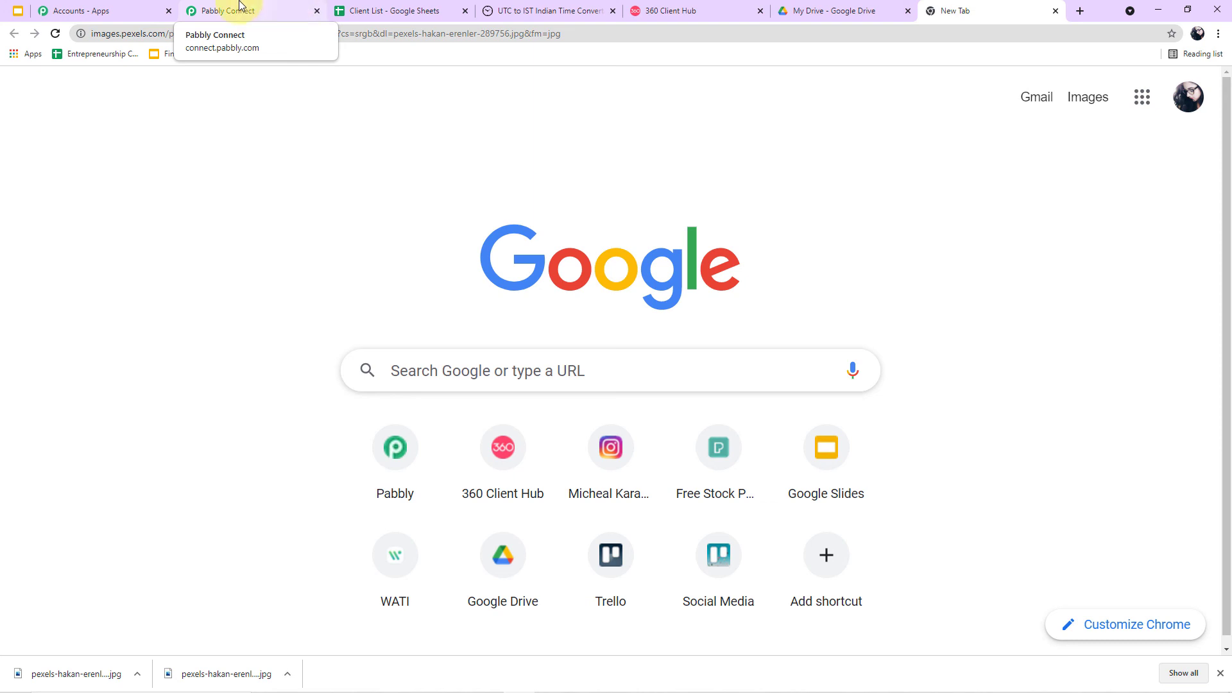
{"action": "left_click", "coordinate": [269, 6]}
{"action": "left_click", "coordinate": [438, 247]}
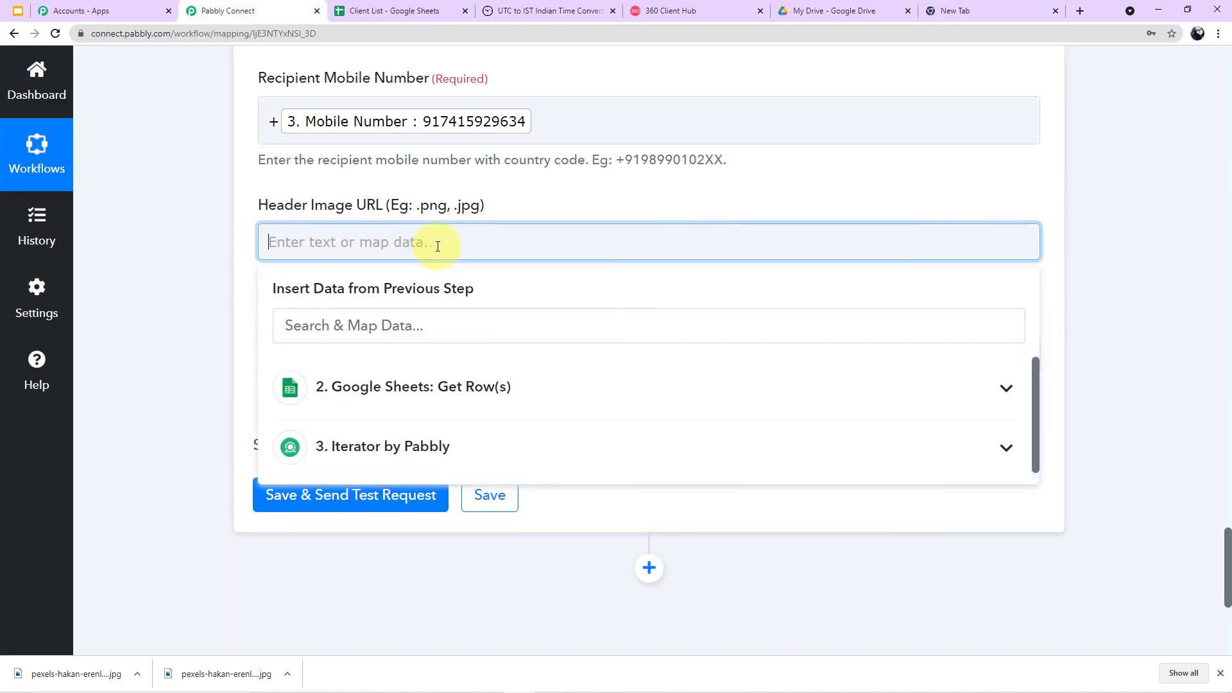
{"action": "type", "text": "https://images.pexels.com/photos/289756/pexels-photo-289756.jpeg?cs=srgb&dl=pexels-hakan-erenler-289756.jpg&fm=jpg"}
{"action": "left_click", "coordinate": [175, 226]}
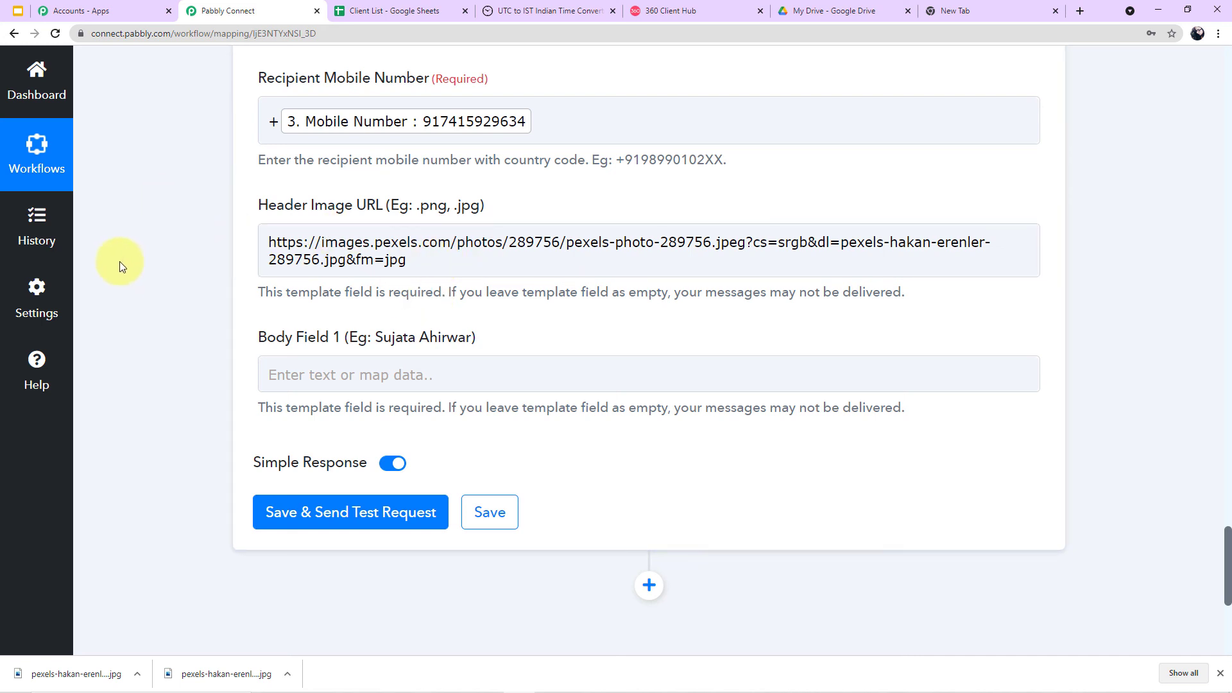
Map the Name from Iterator by Pabbly to Body Field 1 and close the mapping data.
{"action": "scroll", "coordinate": [148, 272], "scroll_direction": "down", "scroll_amount": 1}
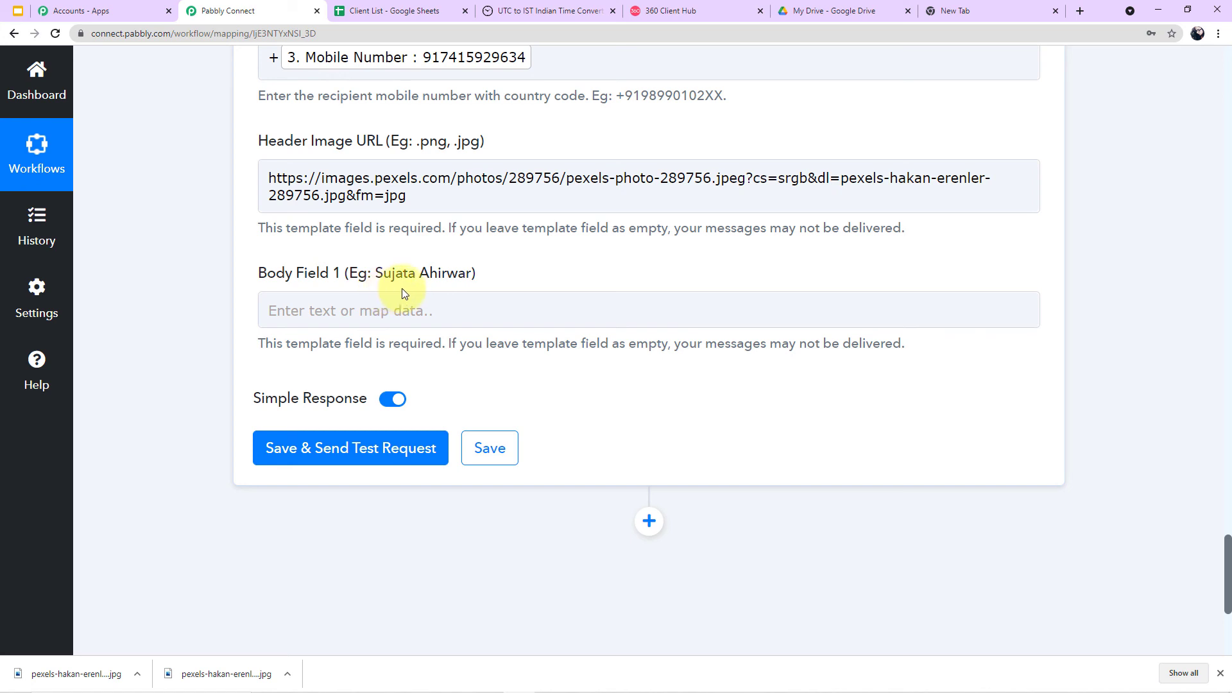
{"action": "left_click", "coordinate": [346, 308]}
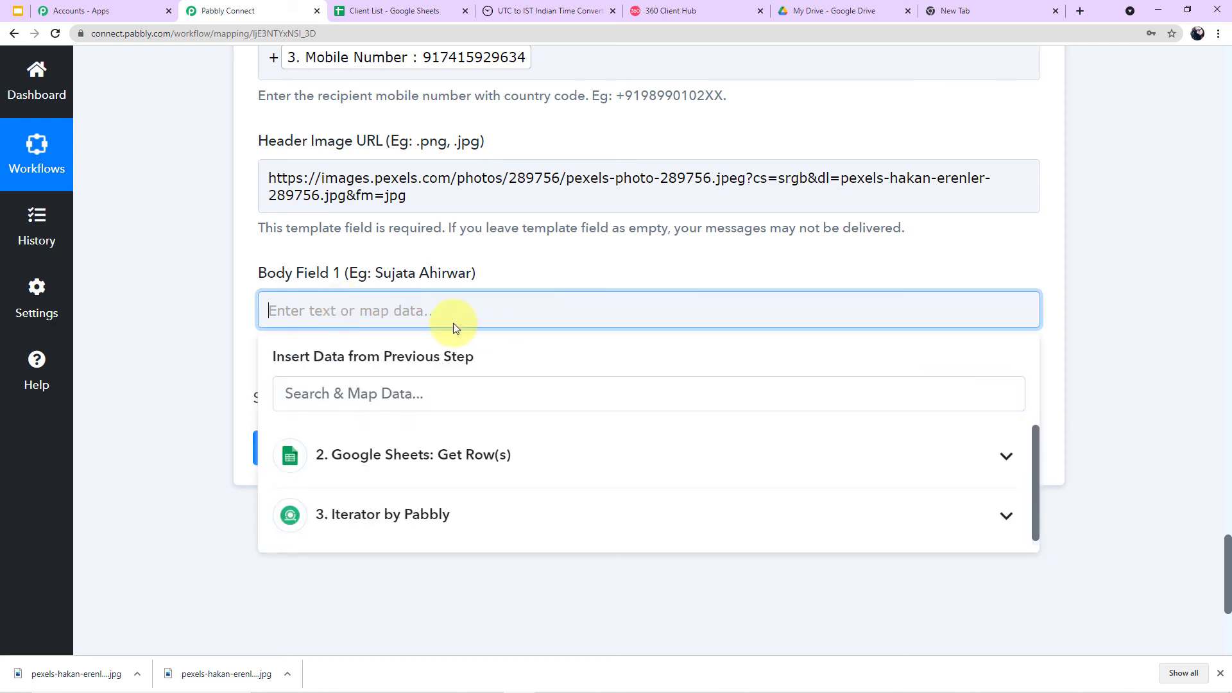
{"action": "left_click", "coordinate": [501, 521]}
{"action": "left_click", "coordinate": [473, 515]}
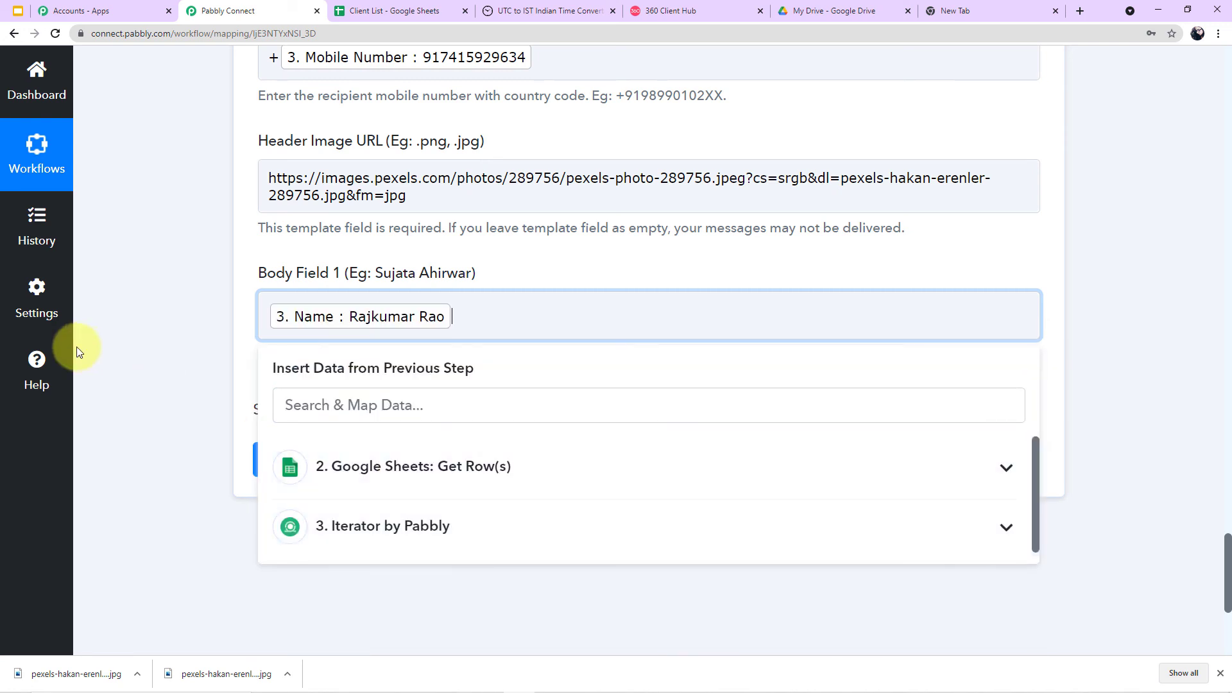
{"action": "left_click", "coordinate": [170, 352]}
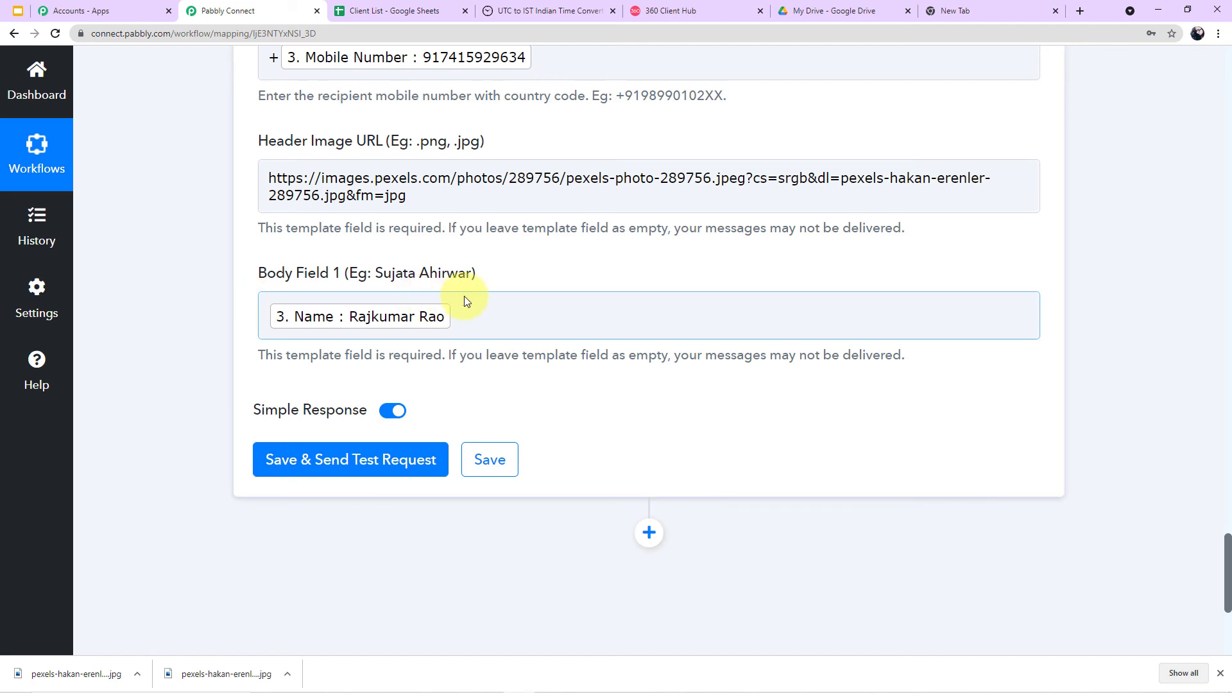
Review the filled template message fields, then save them and send a test request.
{"action": "scroll", "coordinate": [464, 295], "scroll_direction": "up", "scroll_amount": 5}
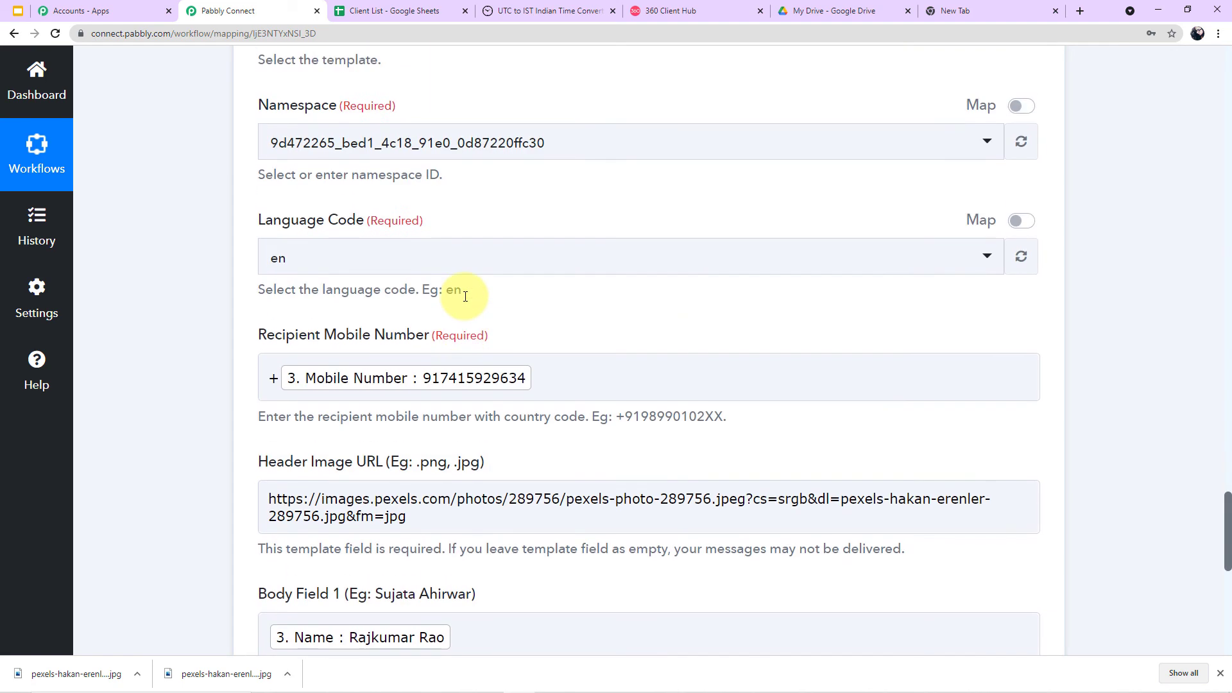
{"action": "scroll", "coordinate": [465, 297], "scroll_direction": "up", "scroll_amount": 3}
{"action": "scroll", "coordinate": [465, 296], "scroll_direction": "down", "scroll_amount": 6}
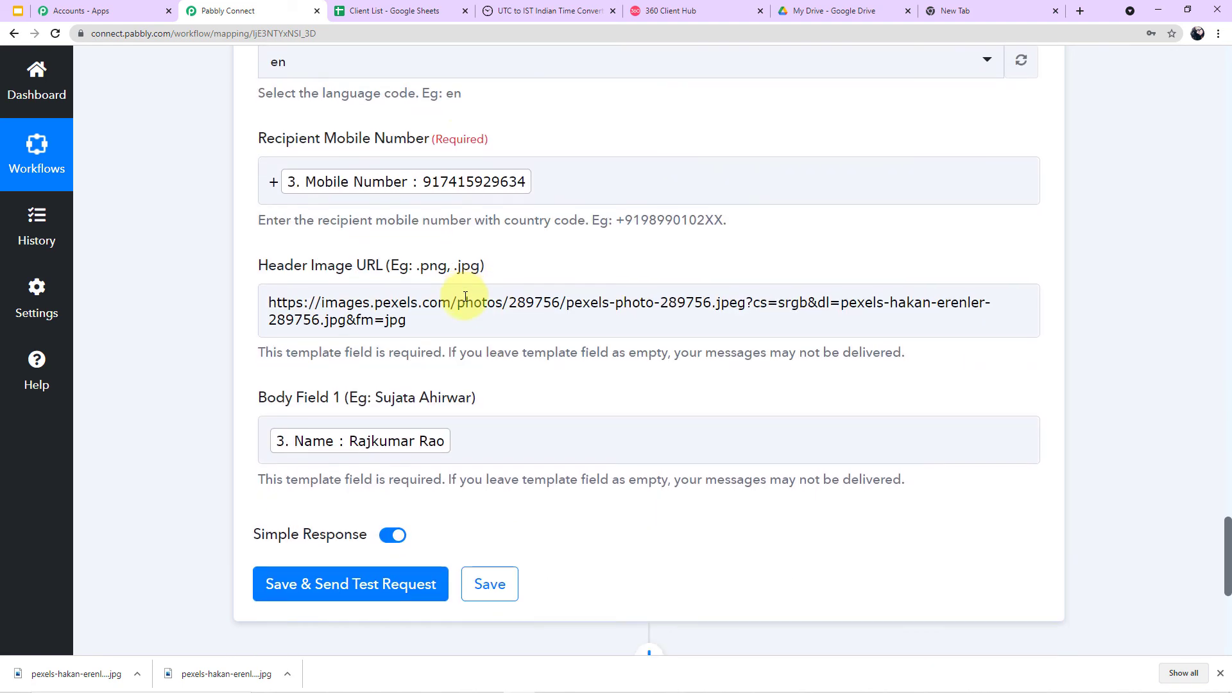
{"action": "scroll", "coordinate": [466, 296], "scroll_direction": "down", "scroll_amount": 1}
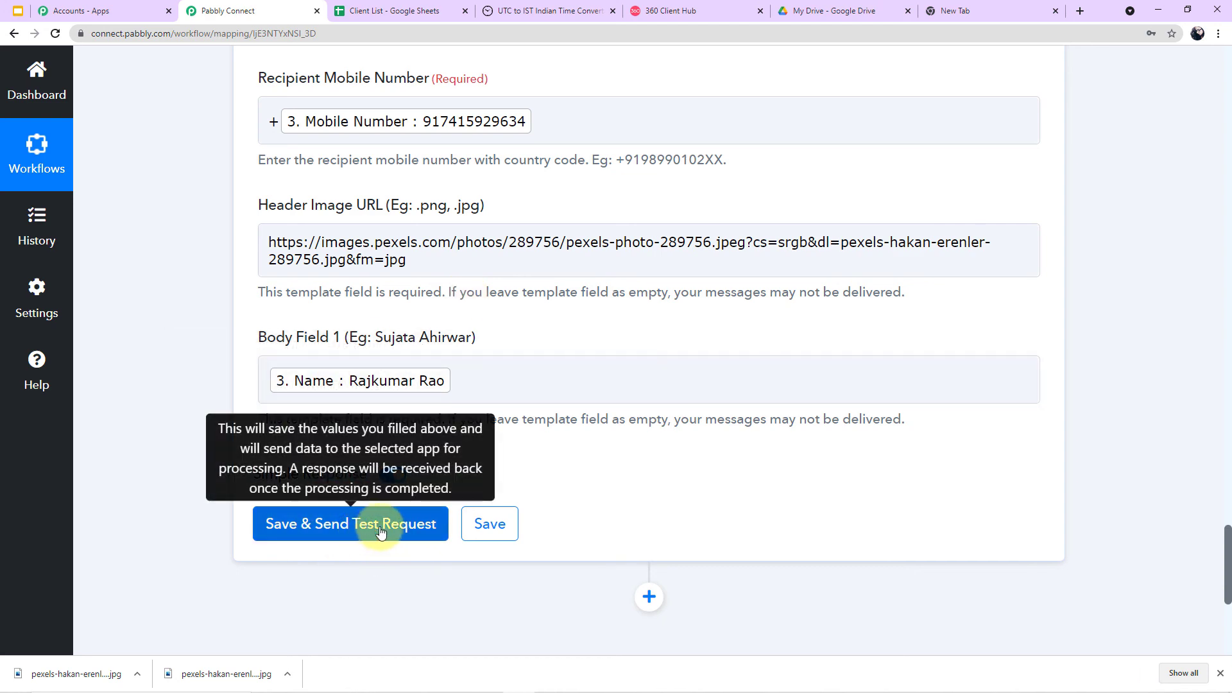
{"action": "scroll", "coordinate": [392, 487], "scroll_direction": "up", "scroll_amount": 1}
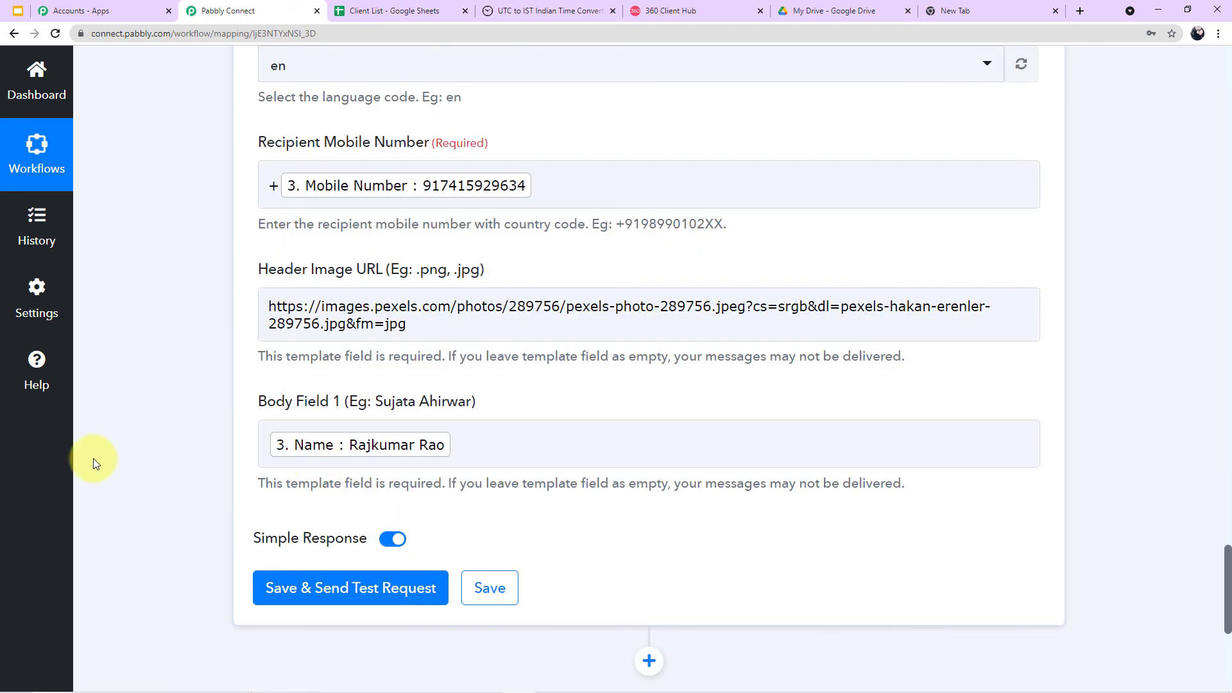
{"action": "left_click", "coordinate": [322, 583]}
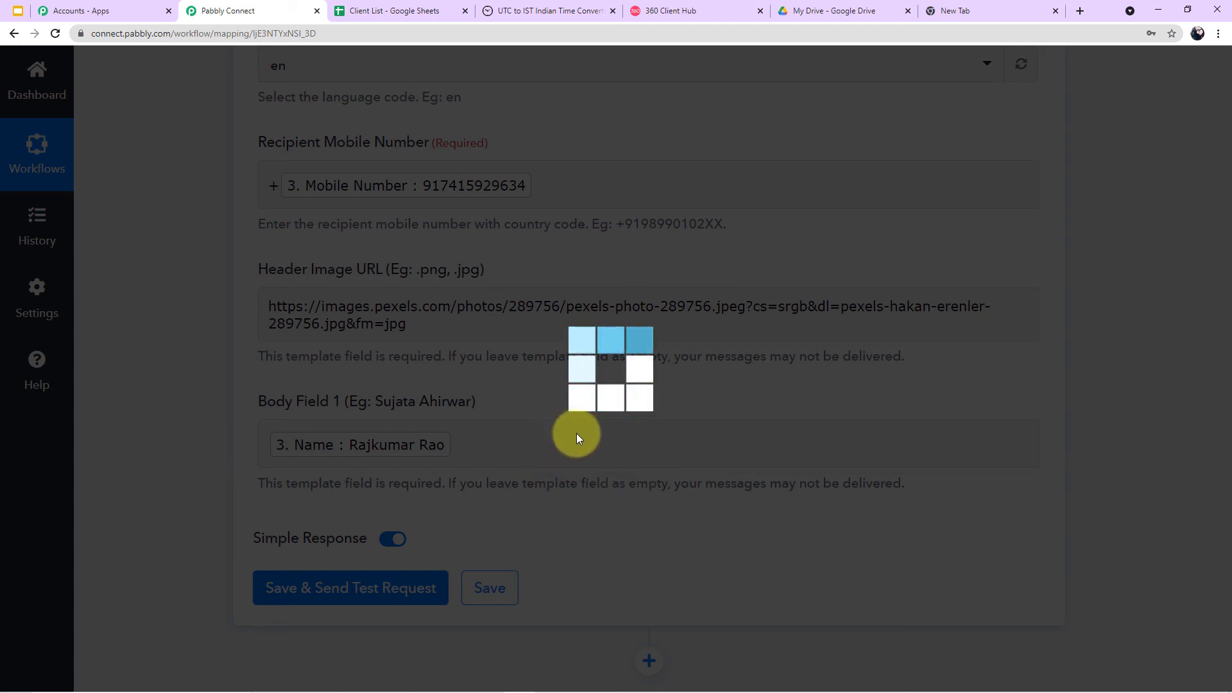
Check the message ID, Meta API status and Meta version in the test response, and open the delivered Diwali wish in WhatsApp Web.
{"action": "scroll", "coordinate": [592, 467], "scroll_direction": "down", "scroll_amount": 2}
{"action": "scroll", "coordinate": [596, 466], "scroll_direction": "down", "scroll_amount": 1}
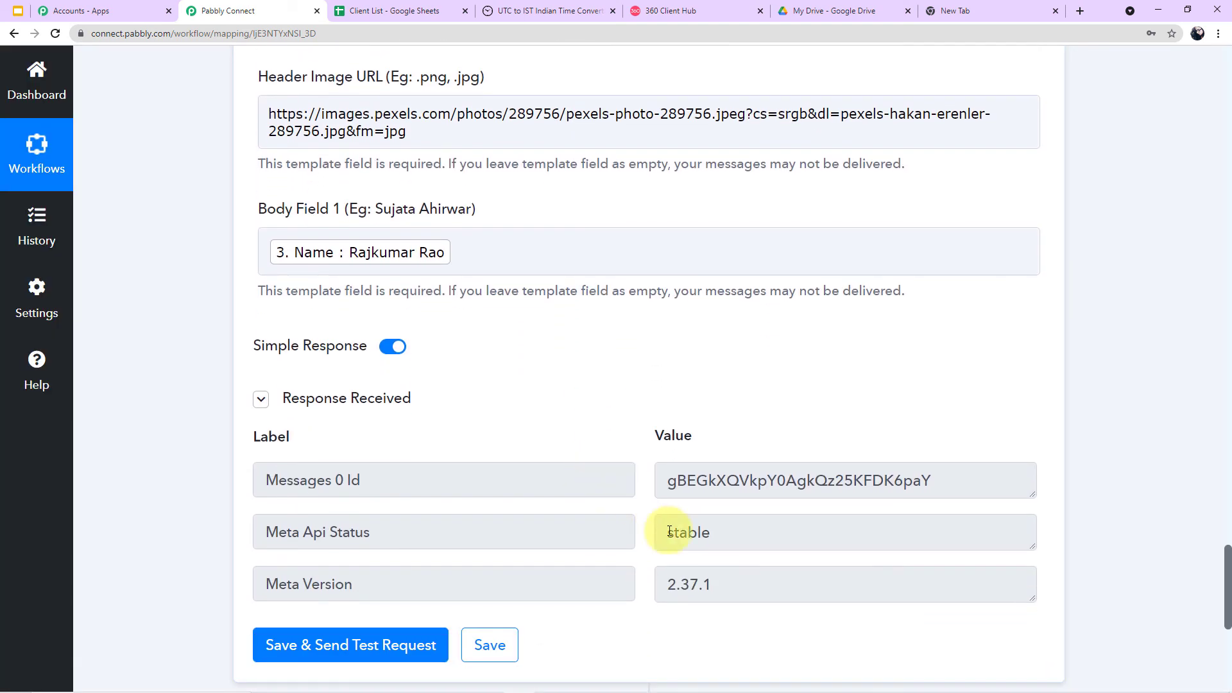
{"action": "left_click_drag", "start_coordinate": [737, 586], "coordinate": [664, 583]}
{"action": "left_click", "coordinate": [663, 531]}
{"action": "left_click_drag", "start_coordinate": [662, 532], "coordinate": [751, 532]}
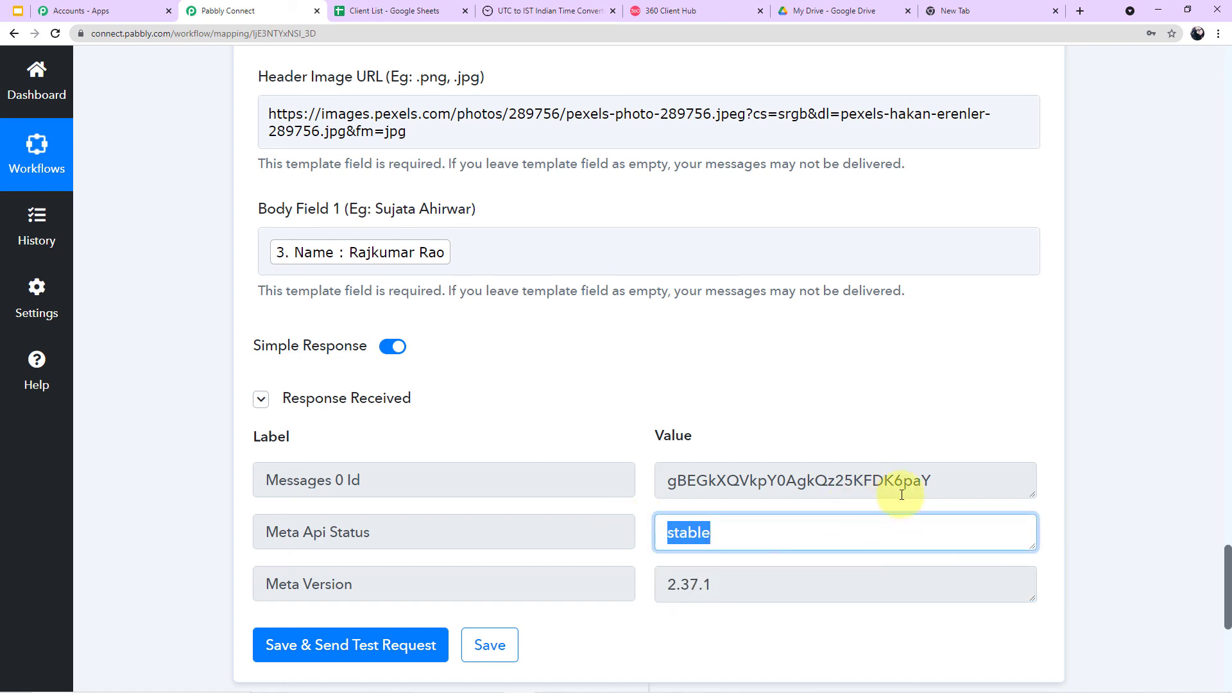
{"action": "left_click_drag", "start_coordinate": [928, 481], "coordinate": [739, 482]}
{"action": "left_click", "coordinate": [1070, 471]}
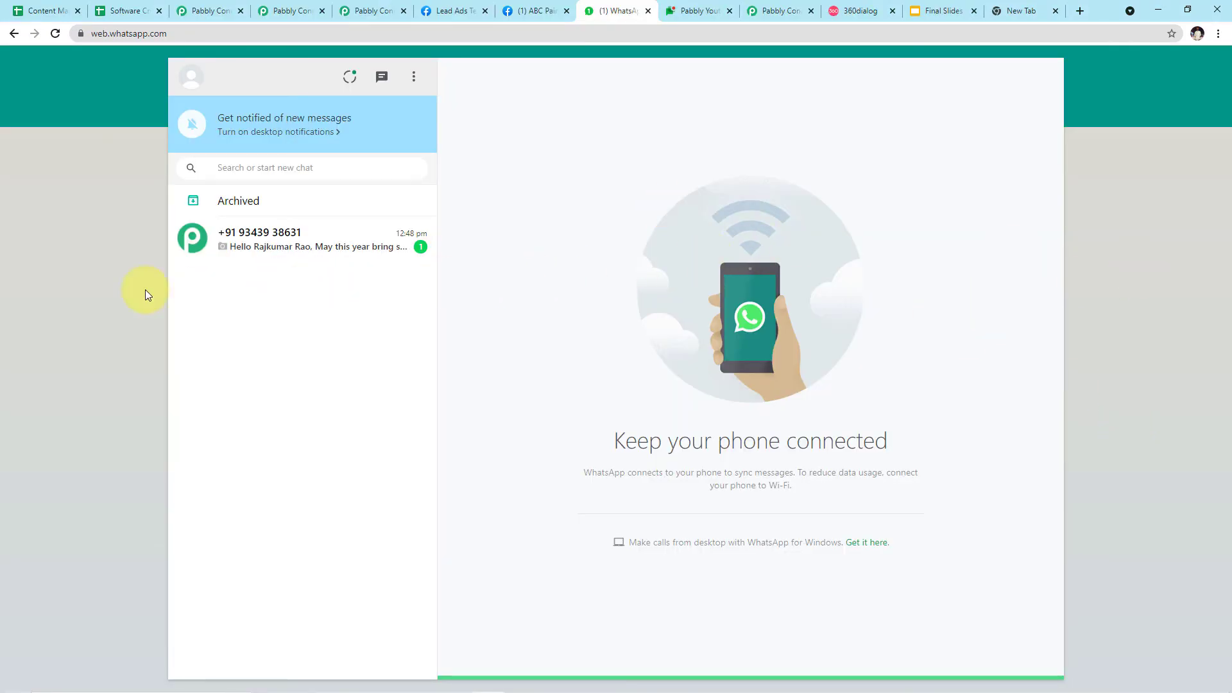
{"action": "left_click", "coordinate": [351, 249]}
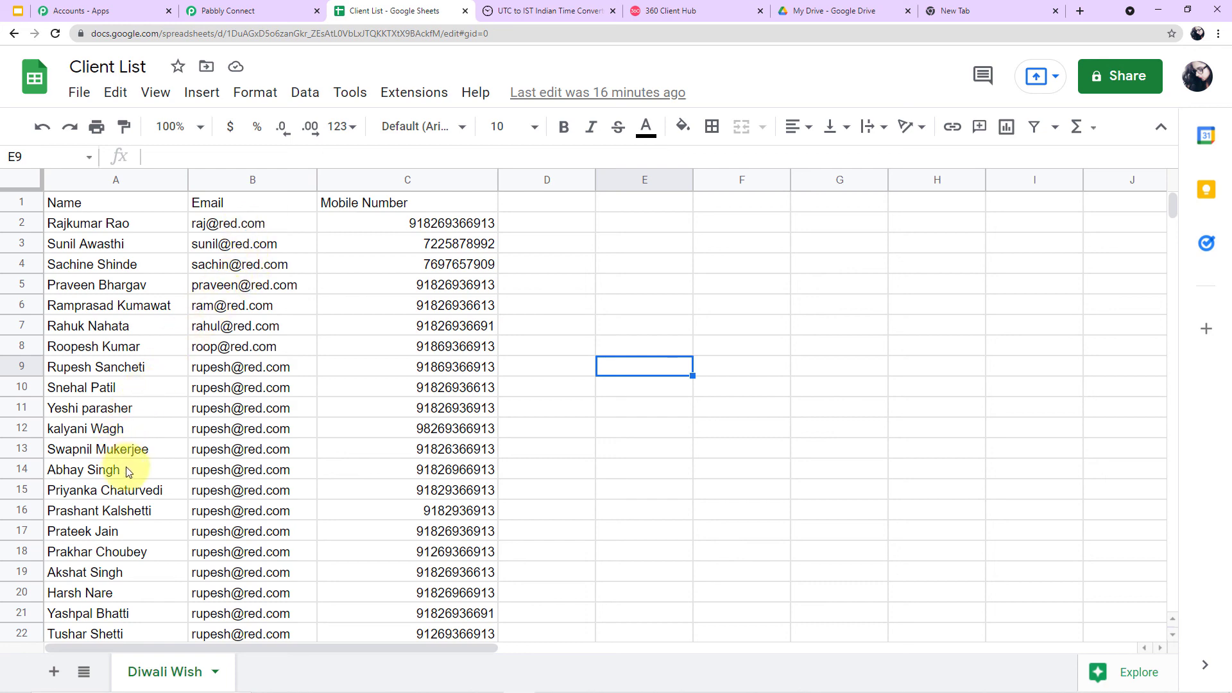
Look through the client names and mobile numbers in the Client List sheet.
{"action": "scroll", "coordinate": [144, 475], "scroll_direction": "down", "scroll_amount": 2}
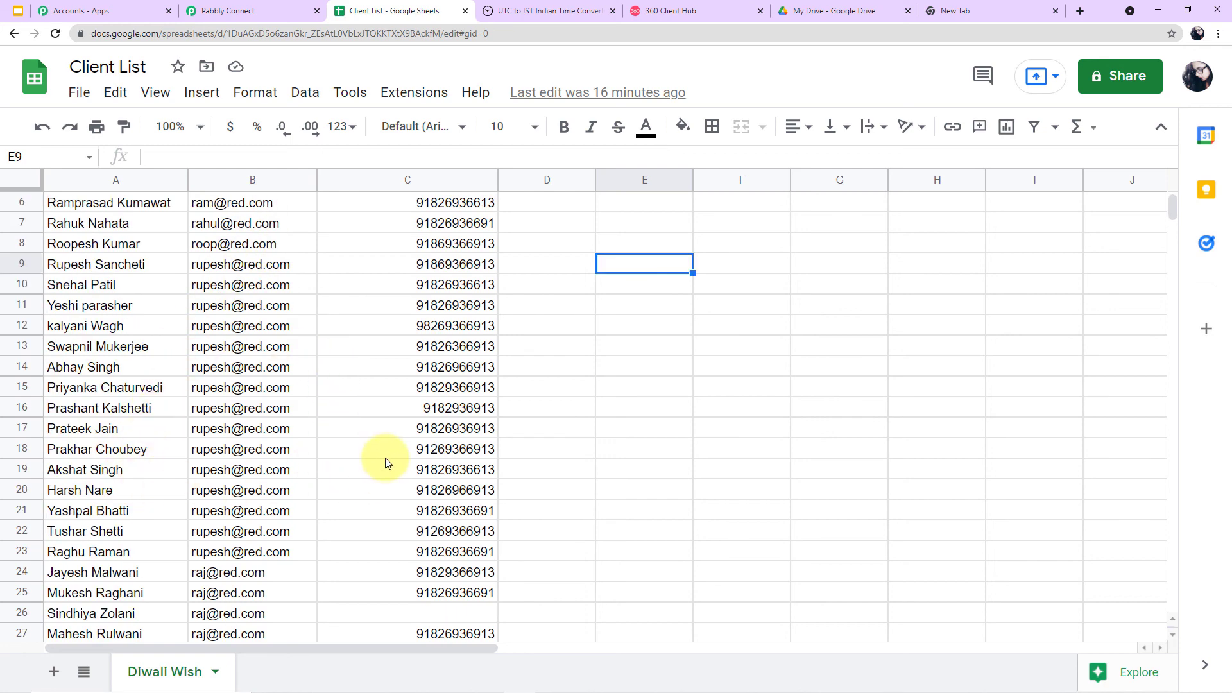
{"action": "scroll", "coordinate": [385, 456], "scroll_direction": "down", "scroll_amount": 1}
{"action": "scroll", "coordinate": [384, 459], "scroll_direction": "up", "scroll_amount": 3}
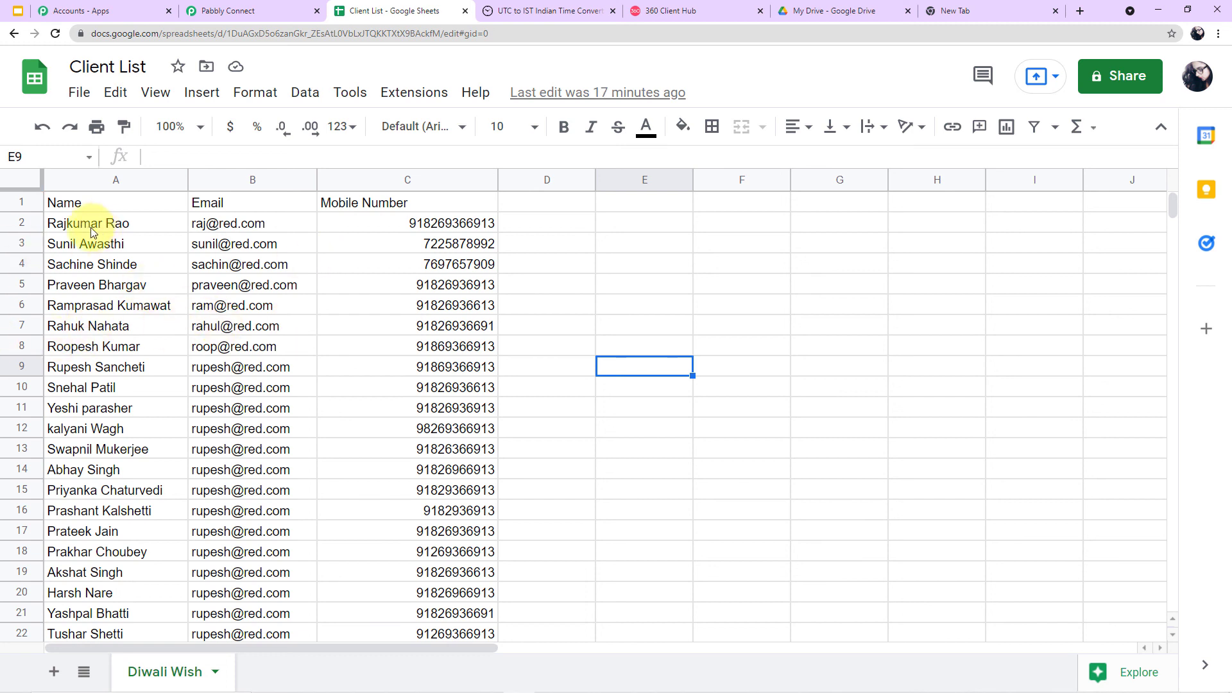
Return to the Pabbly Connect workflow and collapse its trigger and action steps.
{"action": "left_click", "coordinate": [237, 10]}
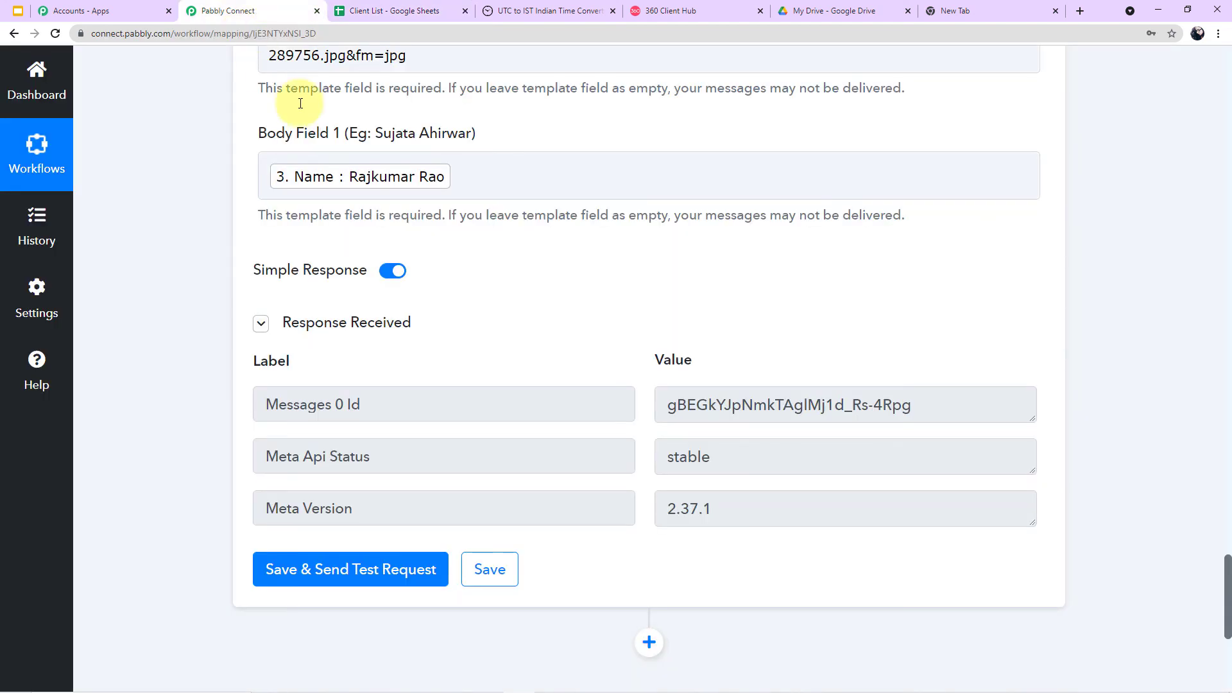
{"action": "scroll", "coordinate": [894, 329], "scroll_direction": "up", "scroll_amount": 1}
{"action": "scroll", "coordinate": [894, 329], "scroll_direction": "up", "scroll_amount": 15}
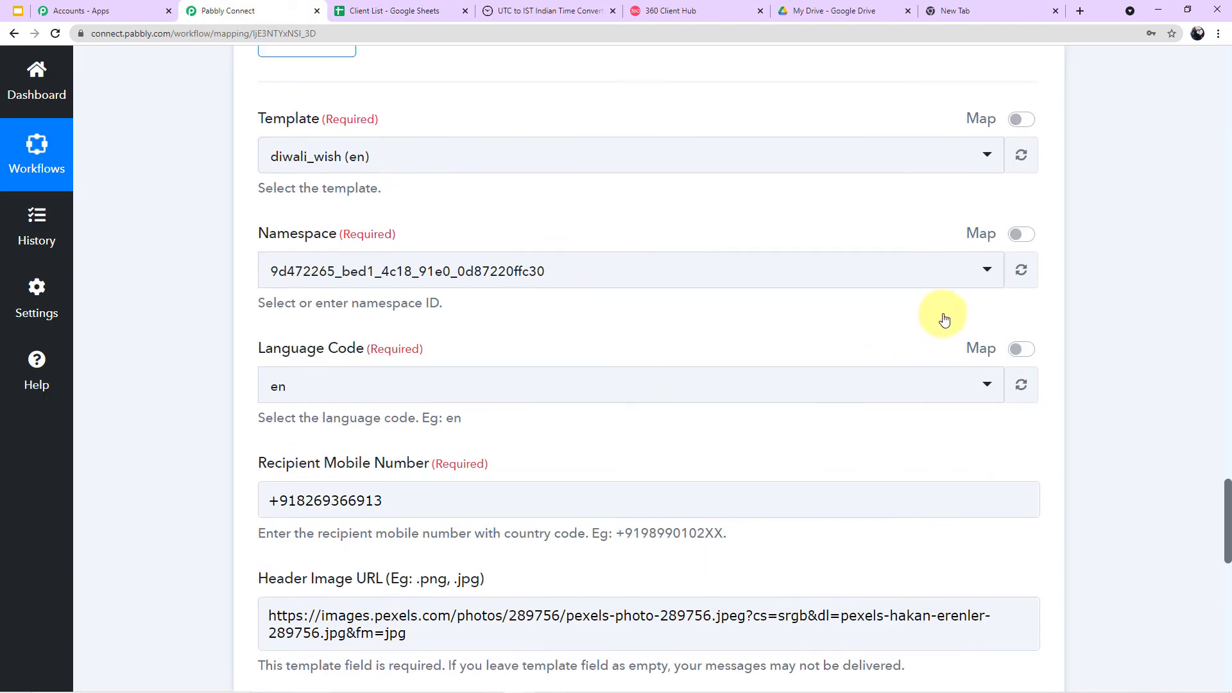
{"action": "scroll", "coordinate": [1039, 319], "scroll_direction": "up", "scroll_amount": 12}
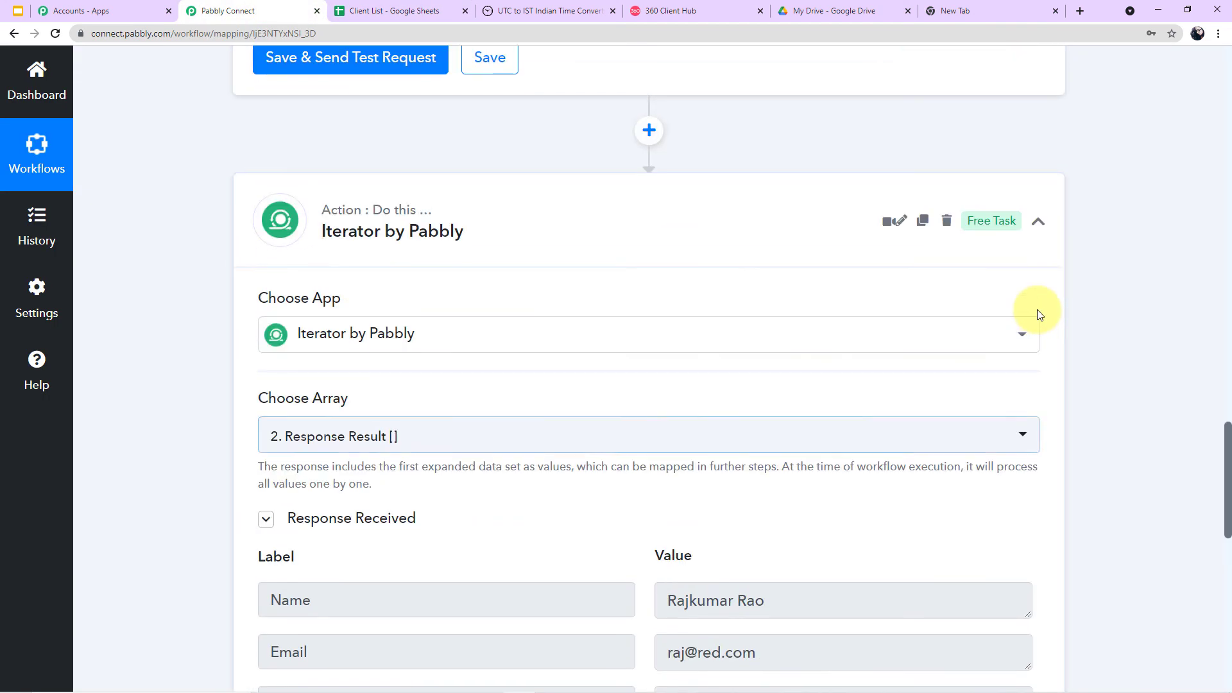
{"action": "scroll", "coordinate": [1034, 410], "scroll_direction": "up", "scroll_amount": 12}
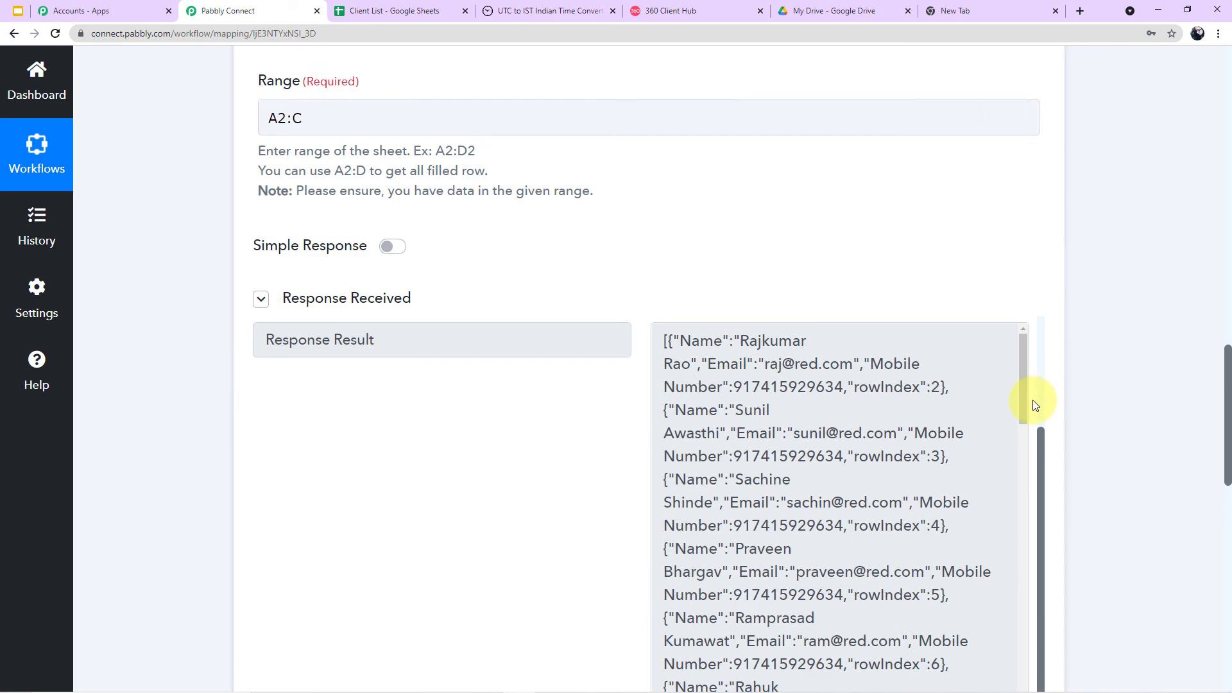
{"action": "scroll", "coordinate": [1038, 352], "scroll_direction": "up", "scroll_amount": 8}
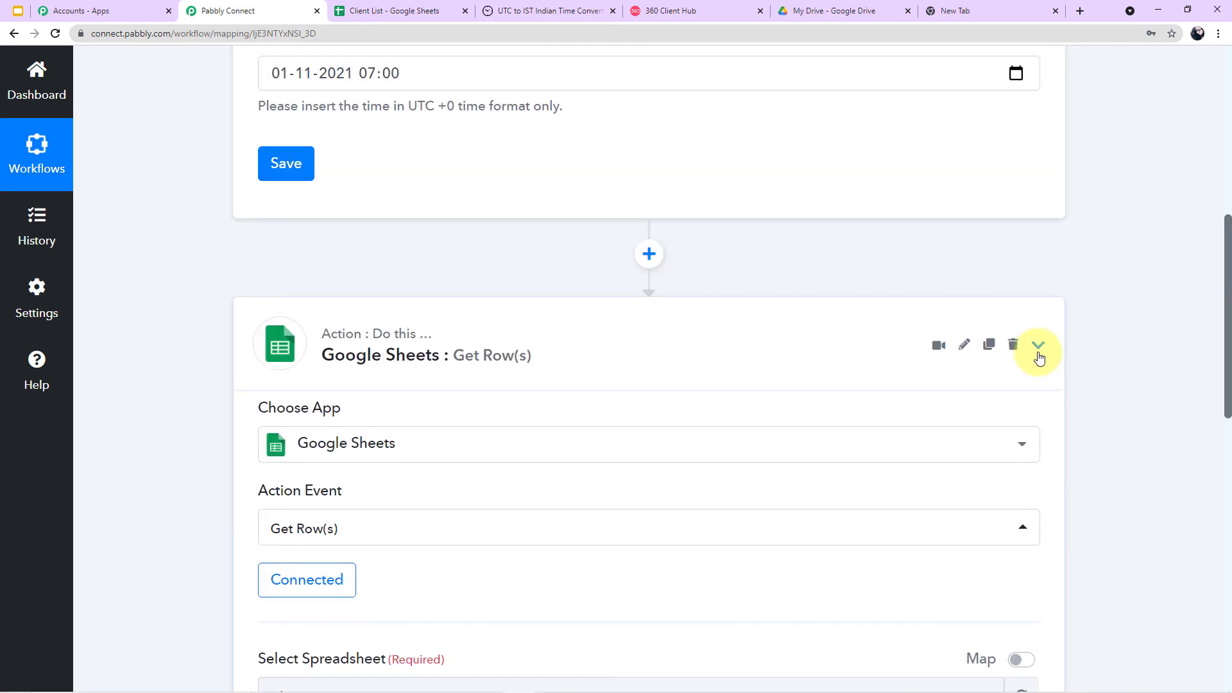
{"action": "left_click", "coordinate": [1053, 319]}
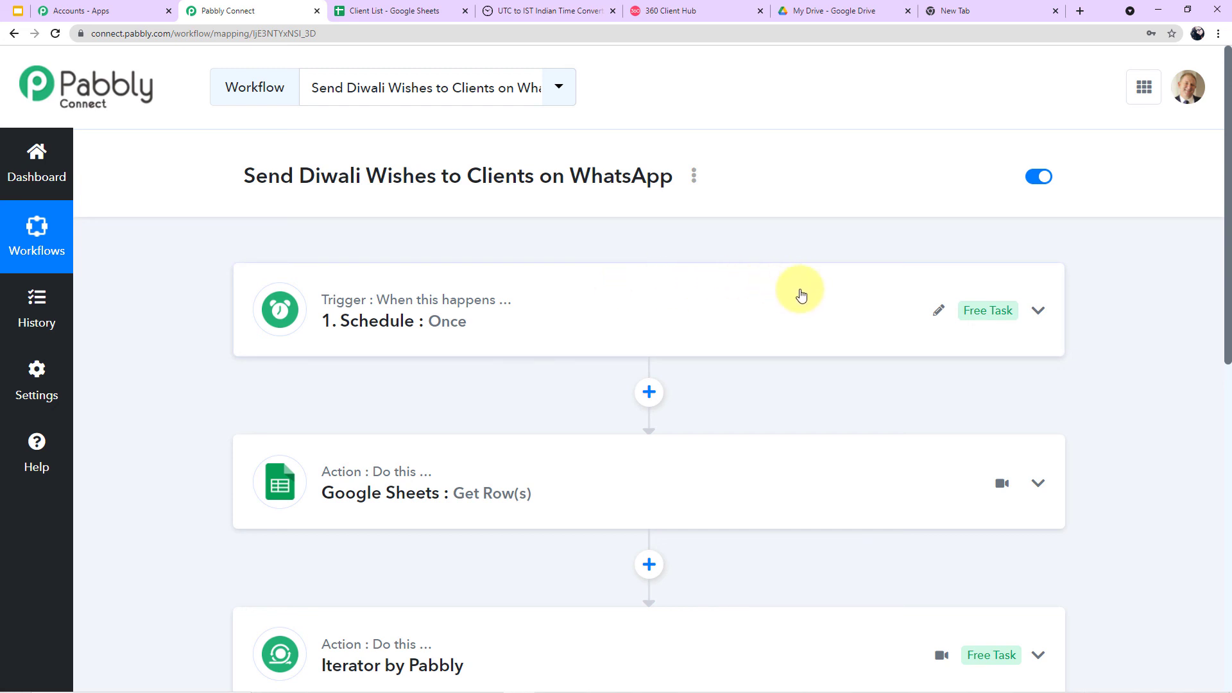
Review the collapsed workflow from the Schedule trigger through Google Sheets and Iterator to the WhatsApp by 360Dialog action.
{"action": "scroll", "coordinate": [802, 295], "scroll_direction": "down", "scroll_amount": 4}
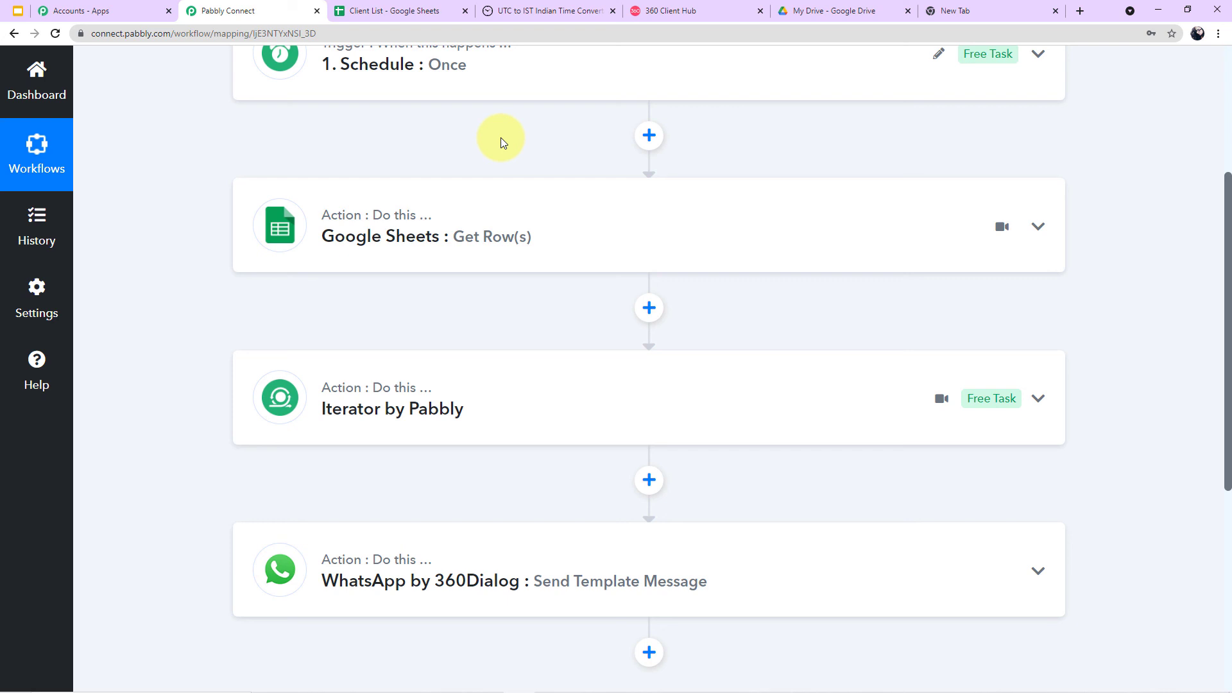
{"action": "scroll", "coordinate": [501, 138], "scroll_direction": "down", "scroll_amount": 2}
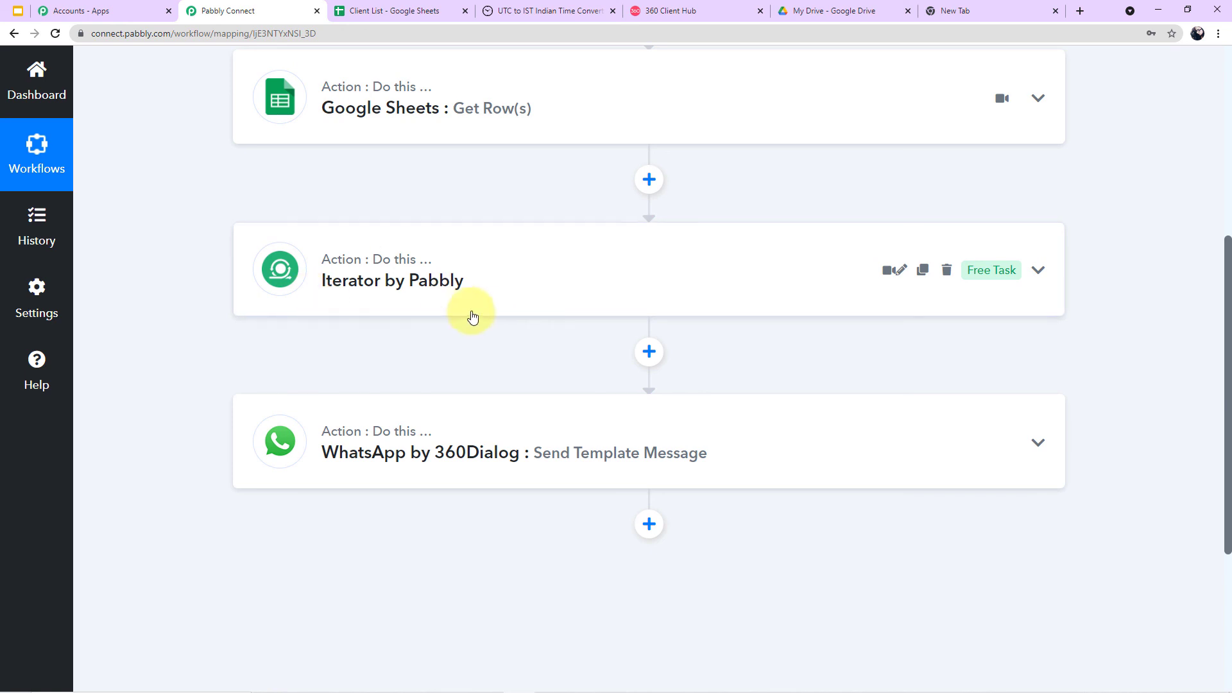
{"action": "scroll", "coordinate": [597, 317], "scroll_direction": "down", "scroll_amount": 2}
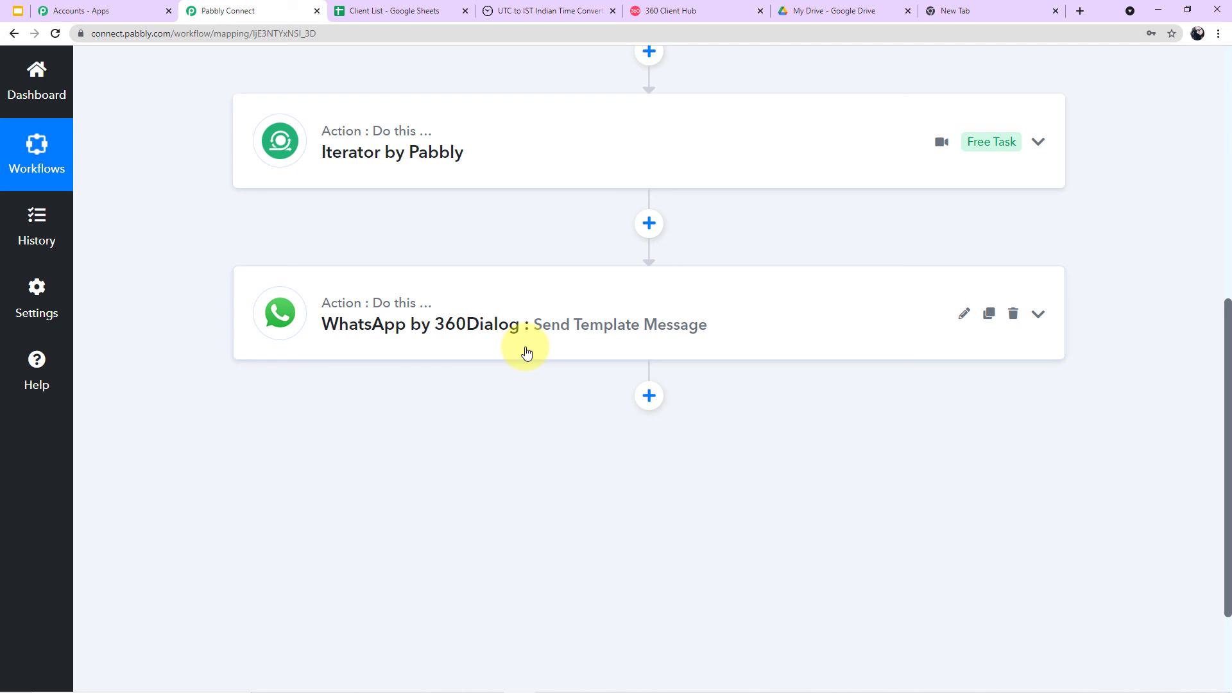
{"action": "scroll", "coordinate": [526, 352], "scroll_direction": "up", "scroll_amount": 8}
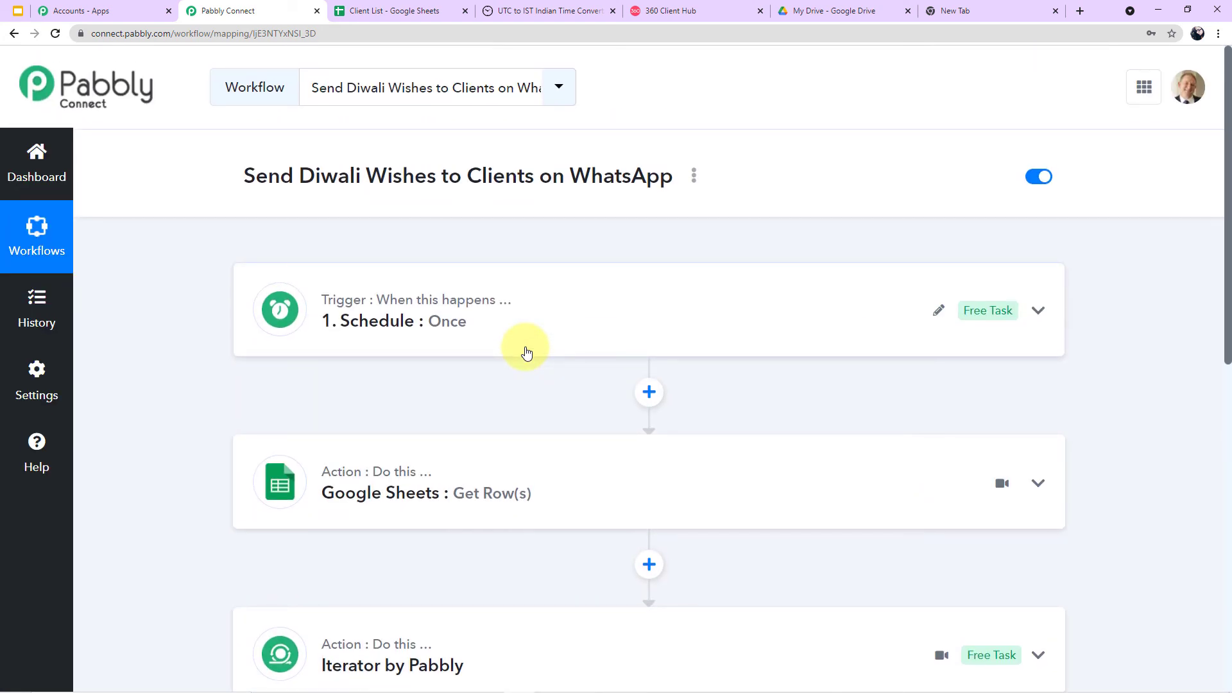